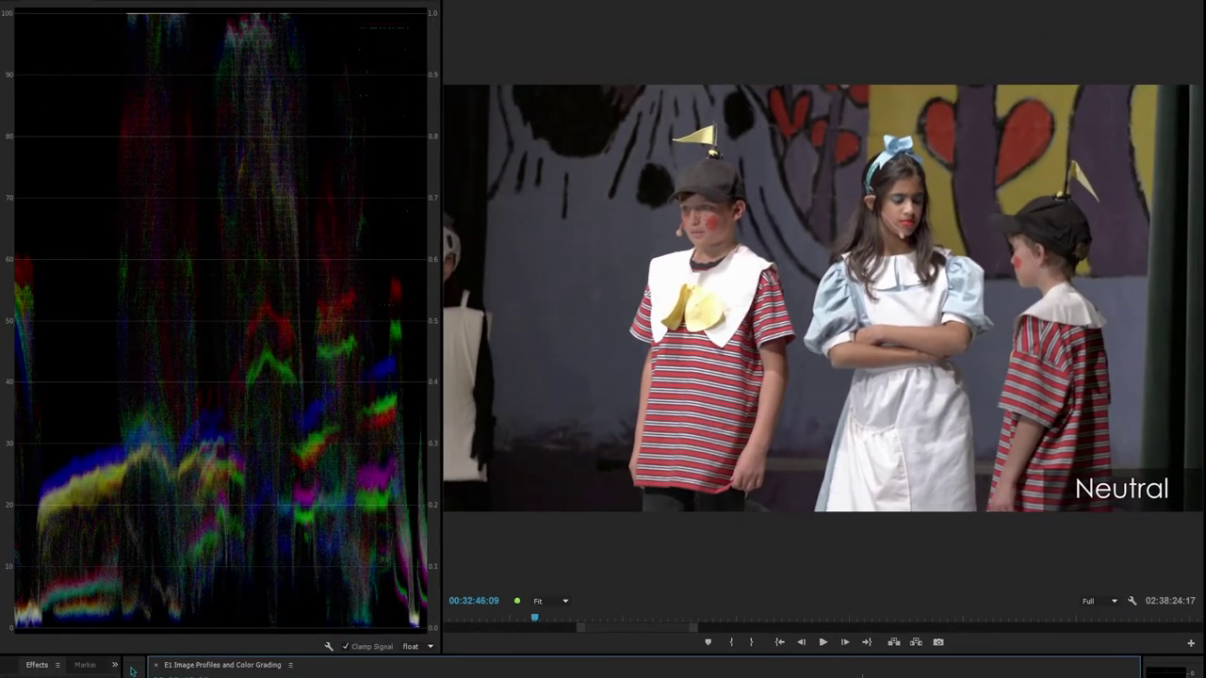
# Step: Compare the stage clip shot in the Neutral profile with the Landscape one on the waveform, and step through the frames after it
pyautogui.press('Down')
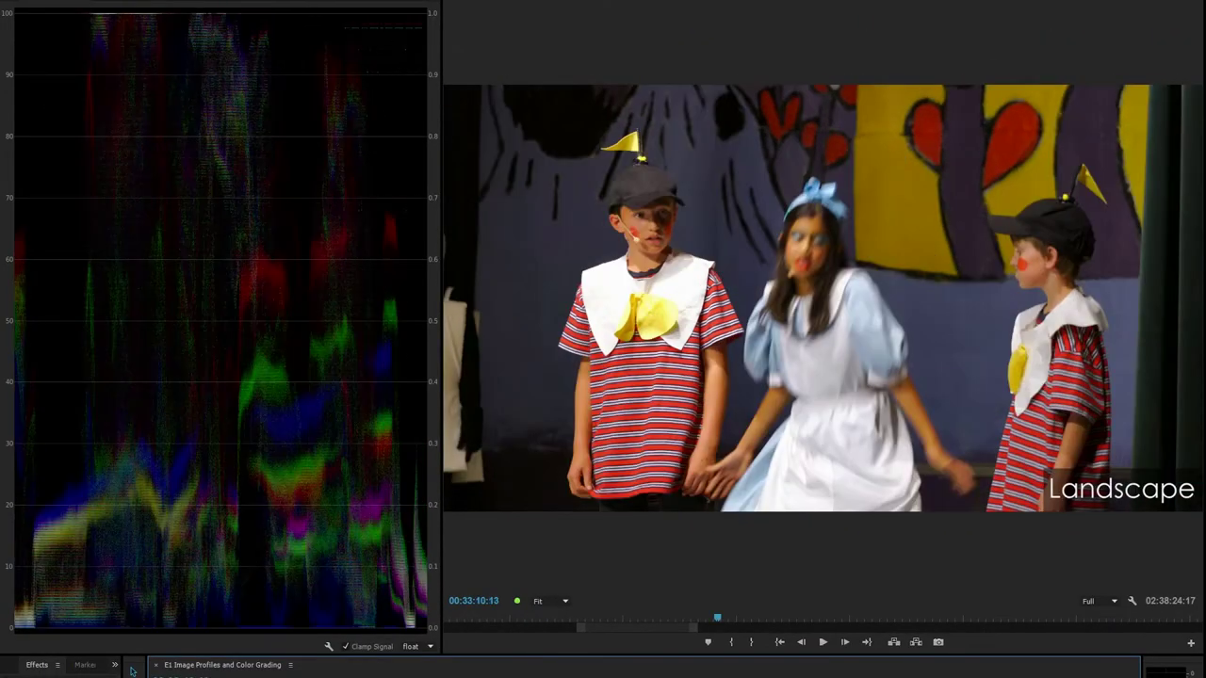
pyautogui.press('Right')
pyautogui.press('Right')
pyautogui.press('Right')
pyautogui.press('Right')
pyautogui.press('Right')
pyautogui.press('Right')
pyautogui.press('Right')
pyautogui.press('Right')
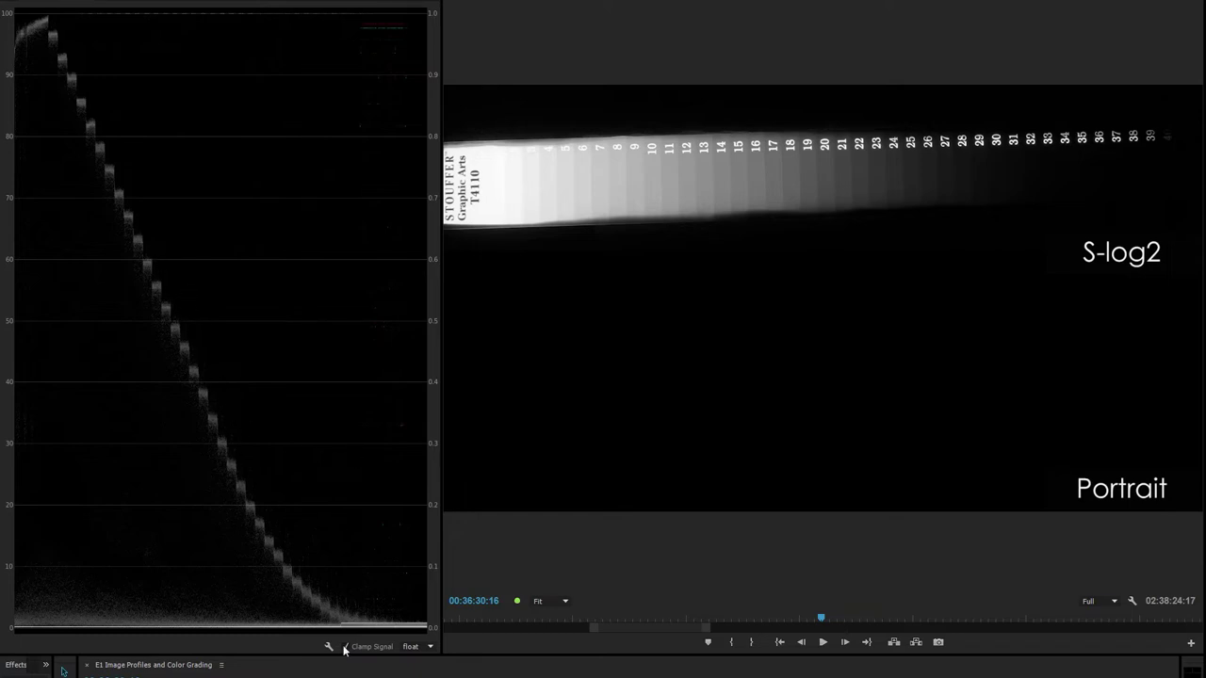
# Step: Compare the S-log2 step wedge on the waveform with the Portrait, Night, Standard, Neutral and Light profiles
pyautogui.click(62, 671)
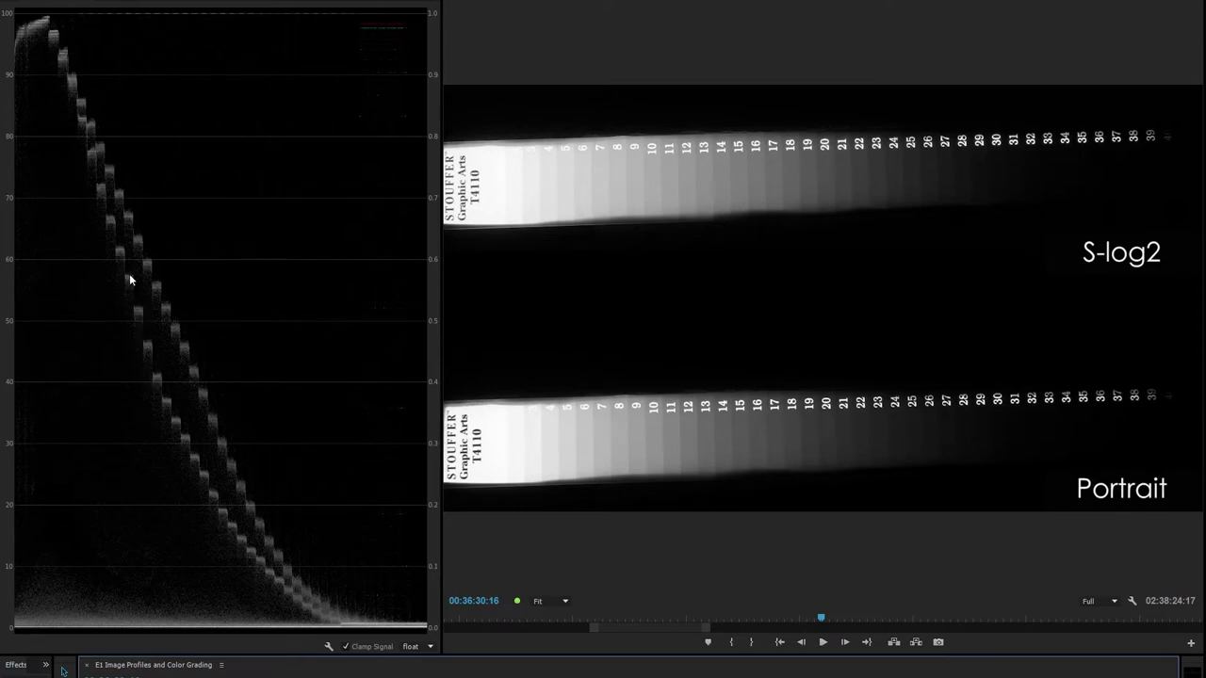
pyautogui.press('Down')
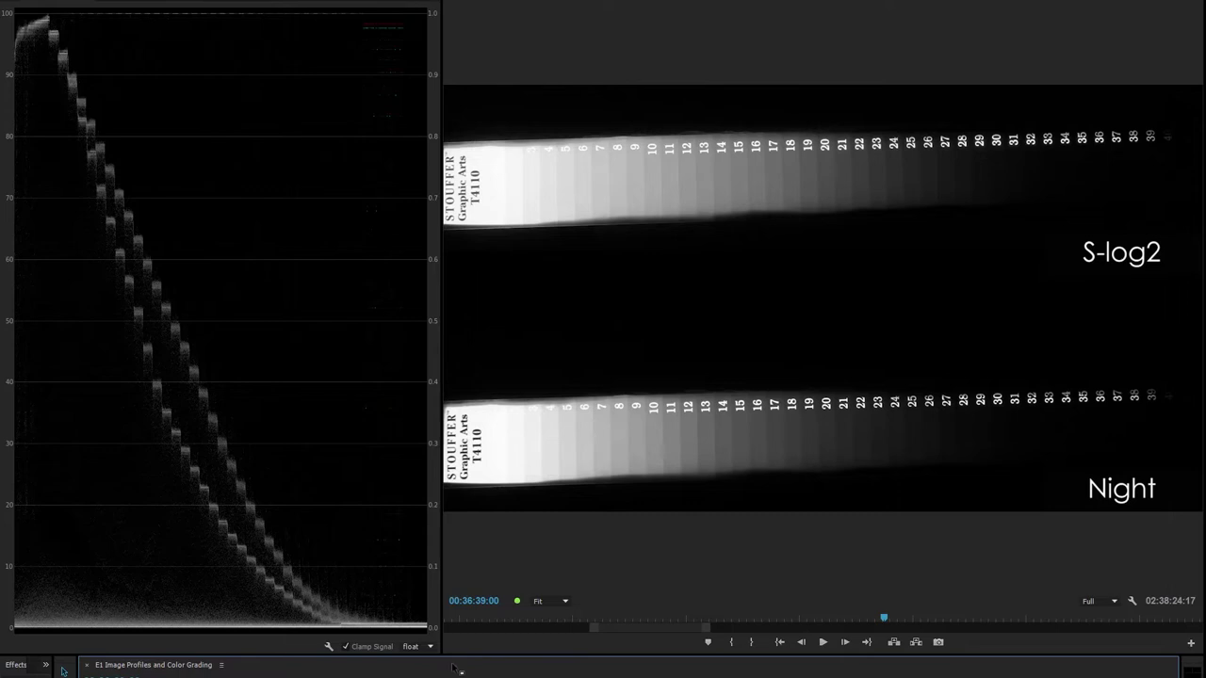
pyautogui.press('Down')
pyautogui.press('Down')
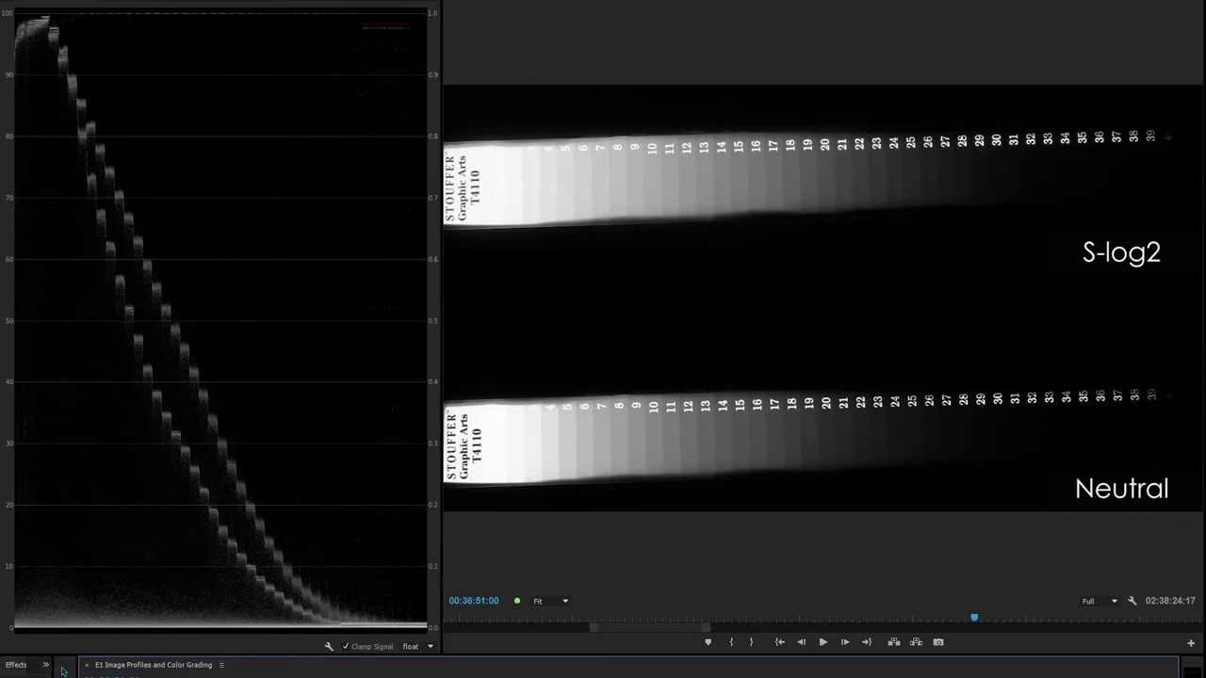
pyautogui.press('Up')
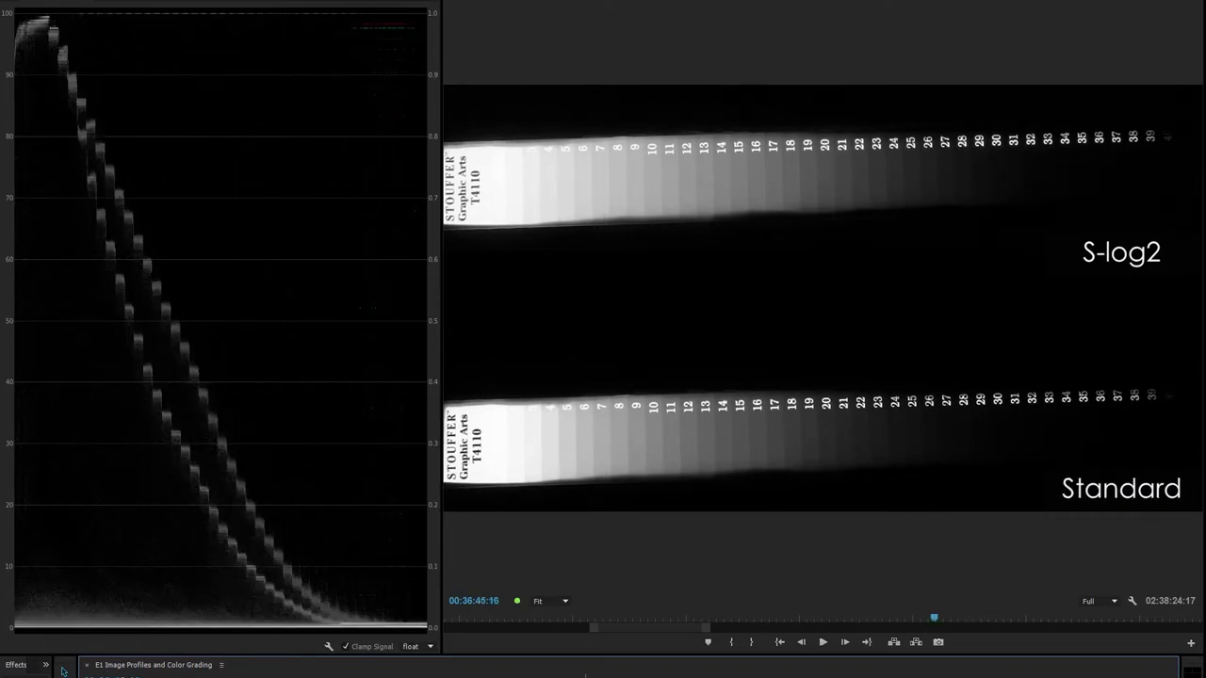
pyautogui.press('Down')
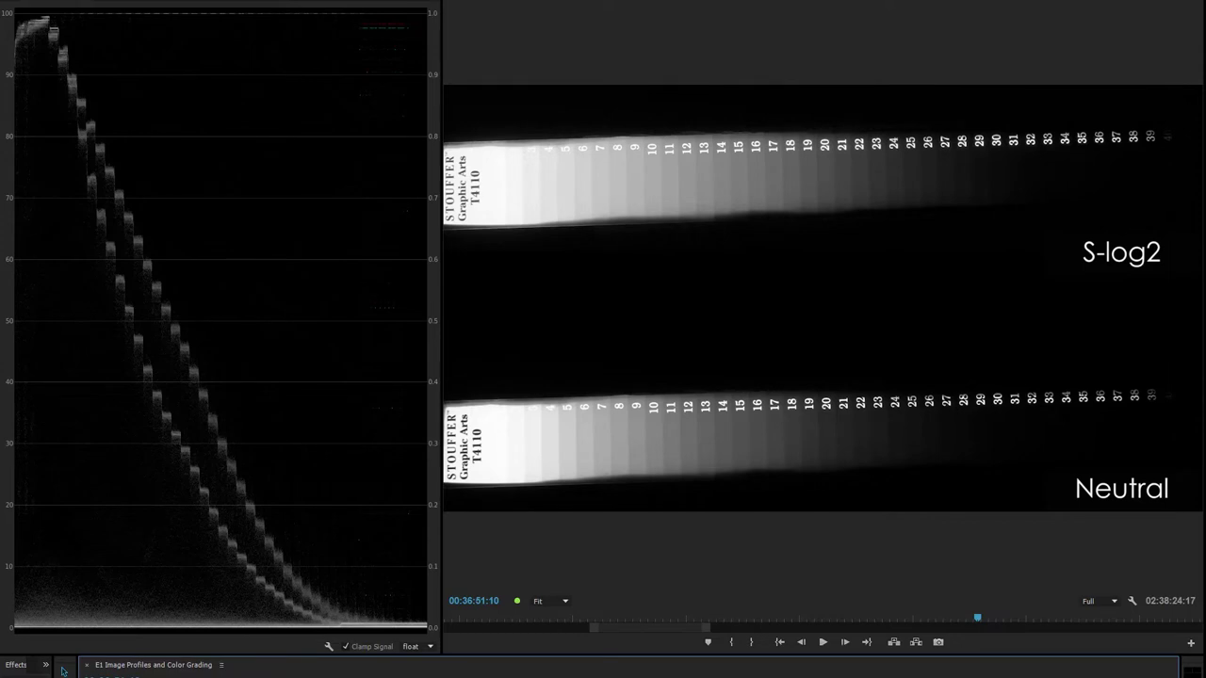
pyautogui.press('Down')
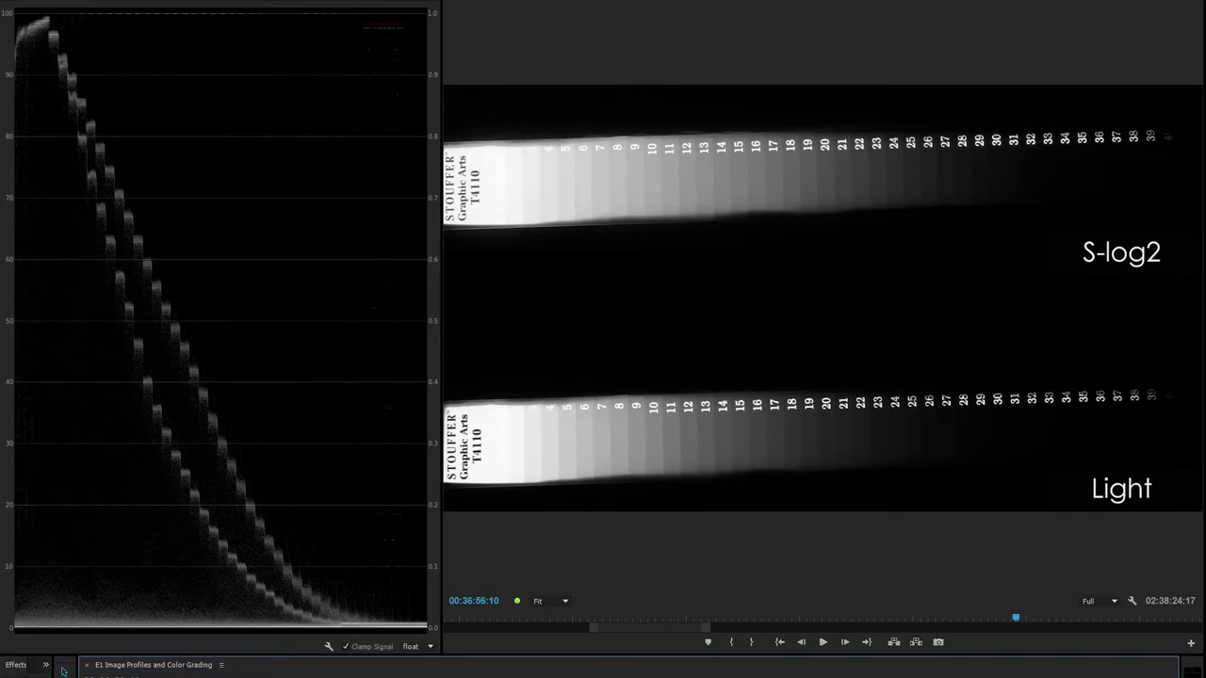
# Step: Compare the S-log2 step wedge with the remaining profiles, including Landscape, Autumn, B&W, Vivid and Clear
pyautogui.press('Down')
pyautogui.press('Down')
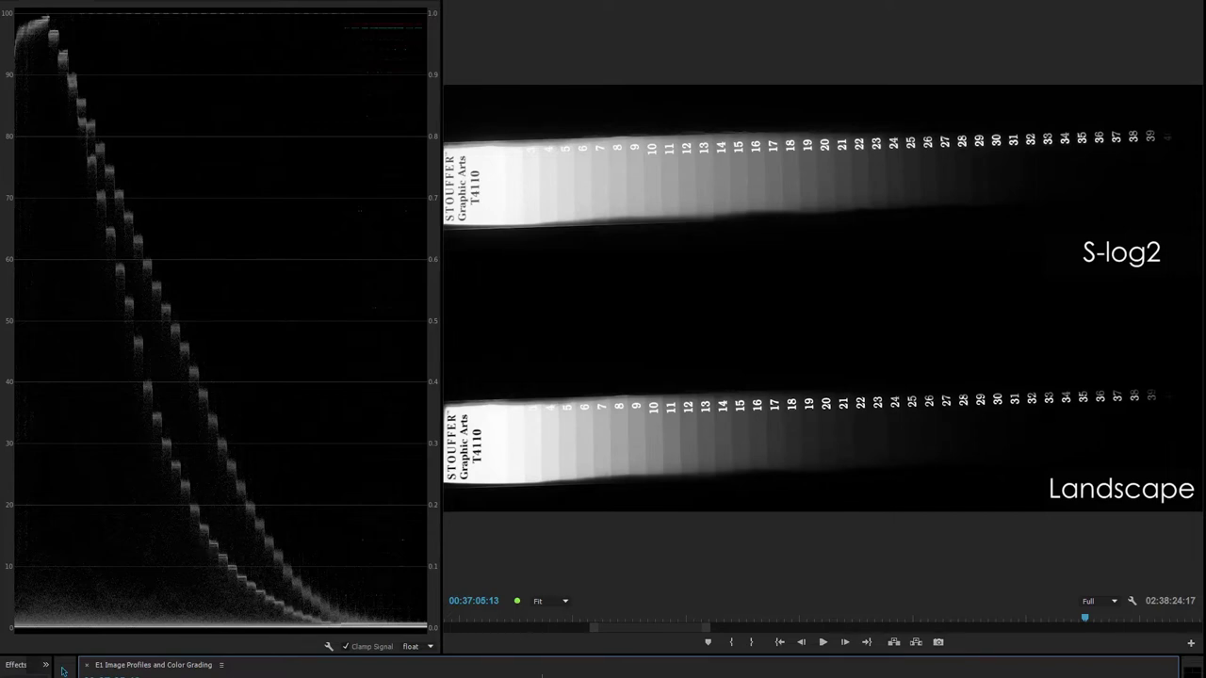
pyautogui.press('Down')
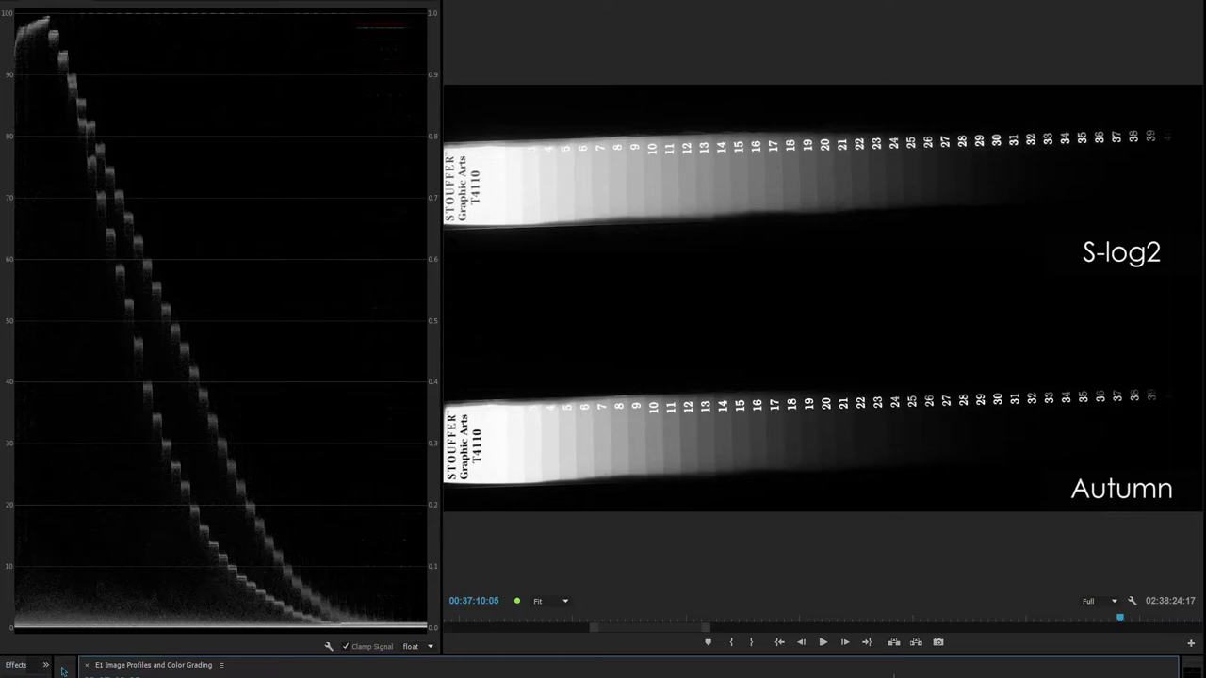
pyautogui.press('Down')
pyautogui.press('Down')
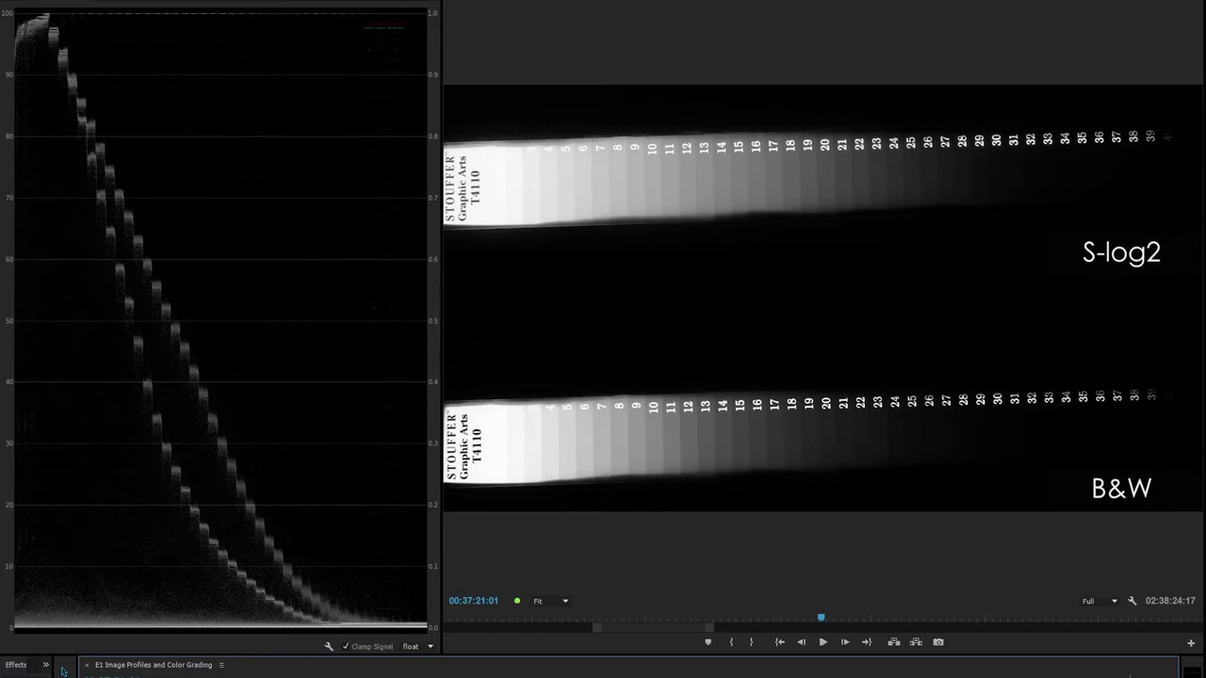
pyautogui.press('Down')
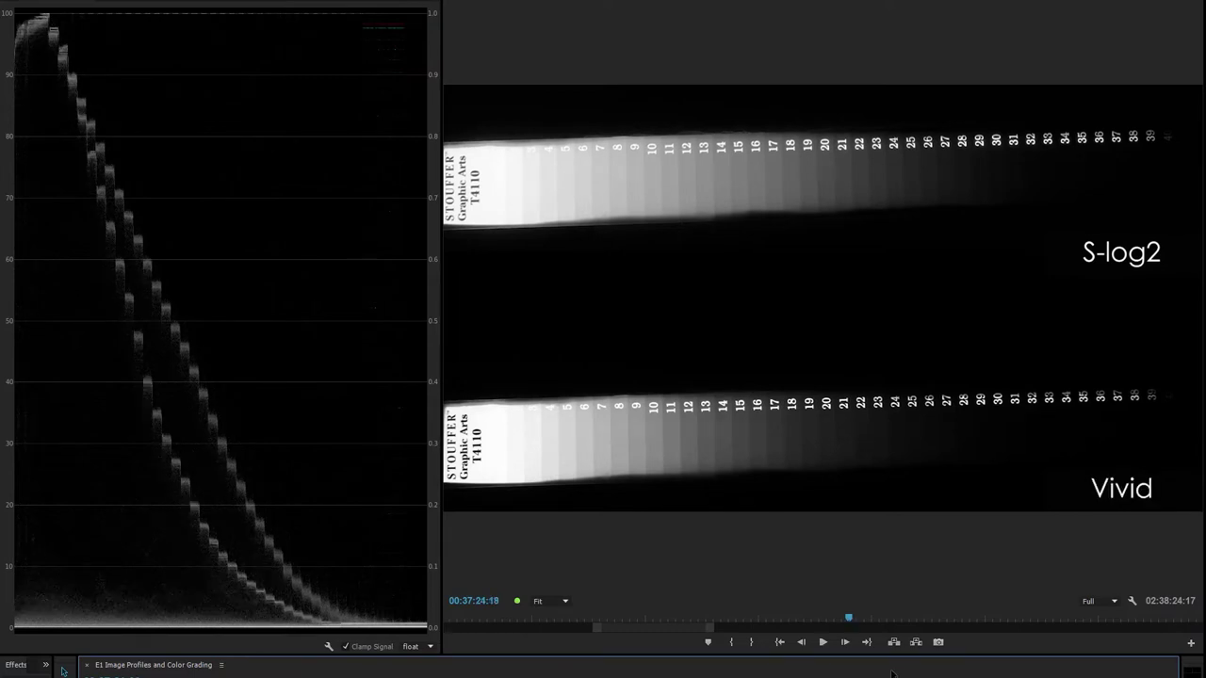
pyautogui.press('Down')
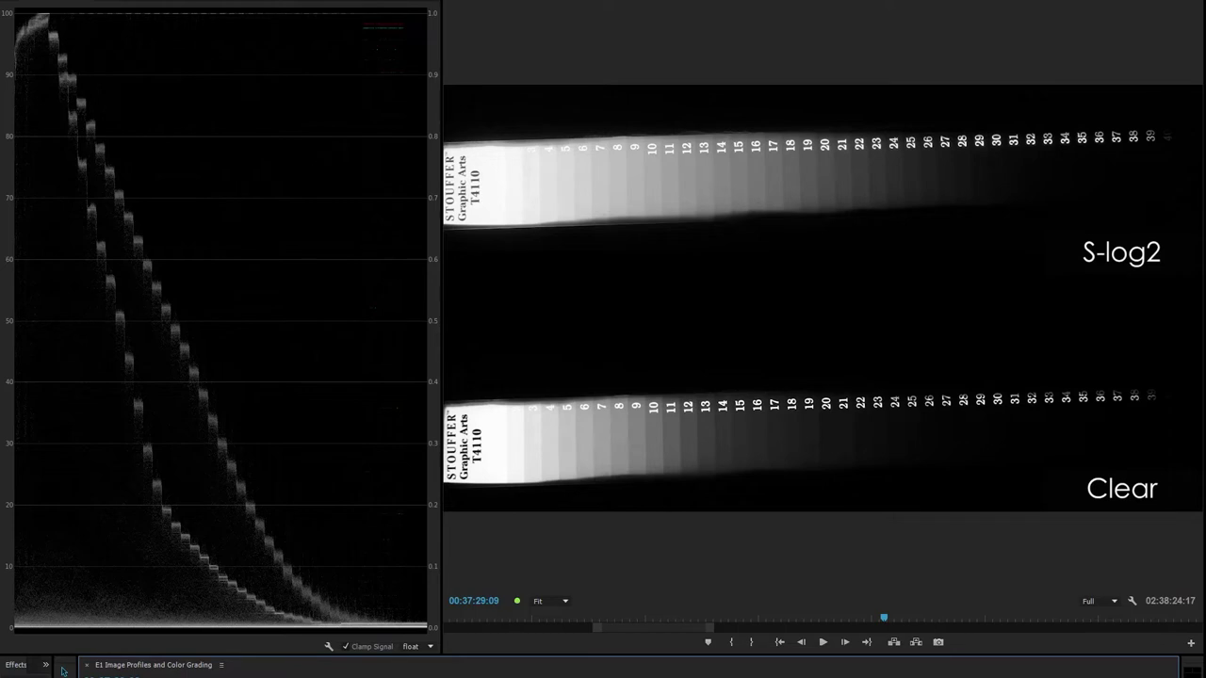
pyautogui.press('Up')
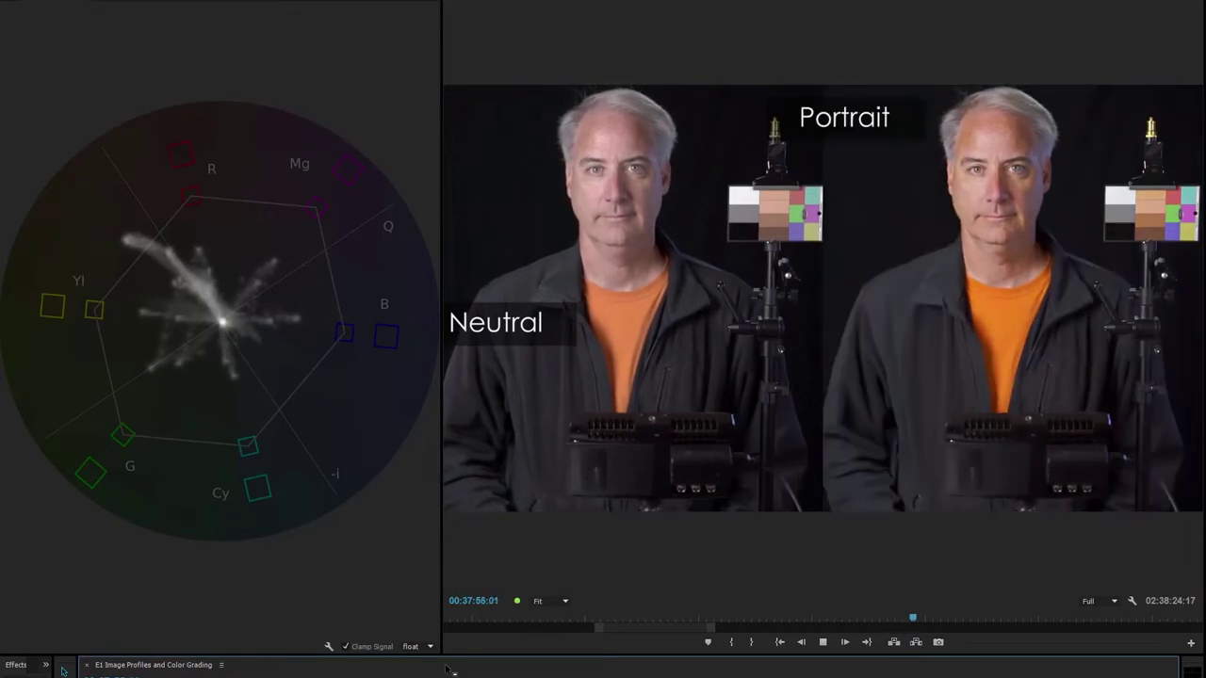
# Step: Play through the side-by-side portraits, pausing to compare Neutral with profiles such as Portrait, Standard, B&W and Autumn on the vectorscope
pyautogui.press('space')
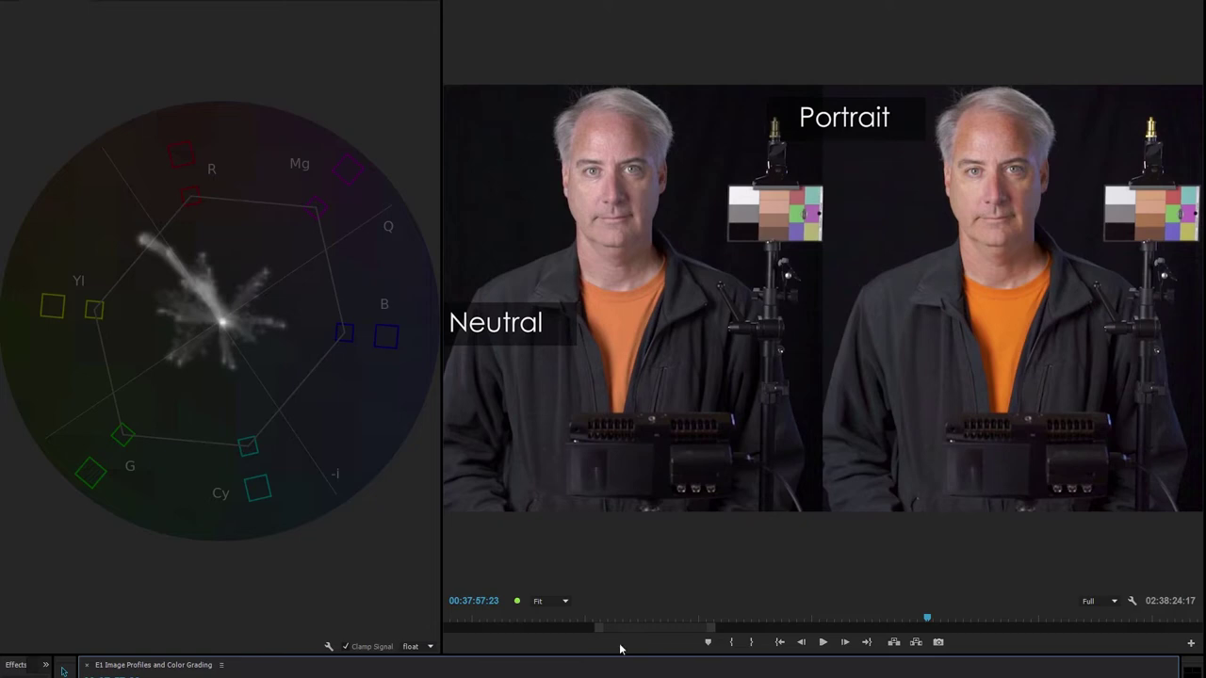
pyautogui.press('space')
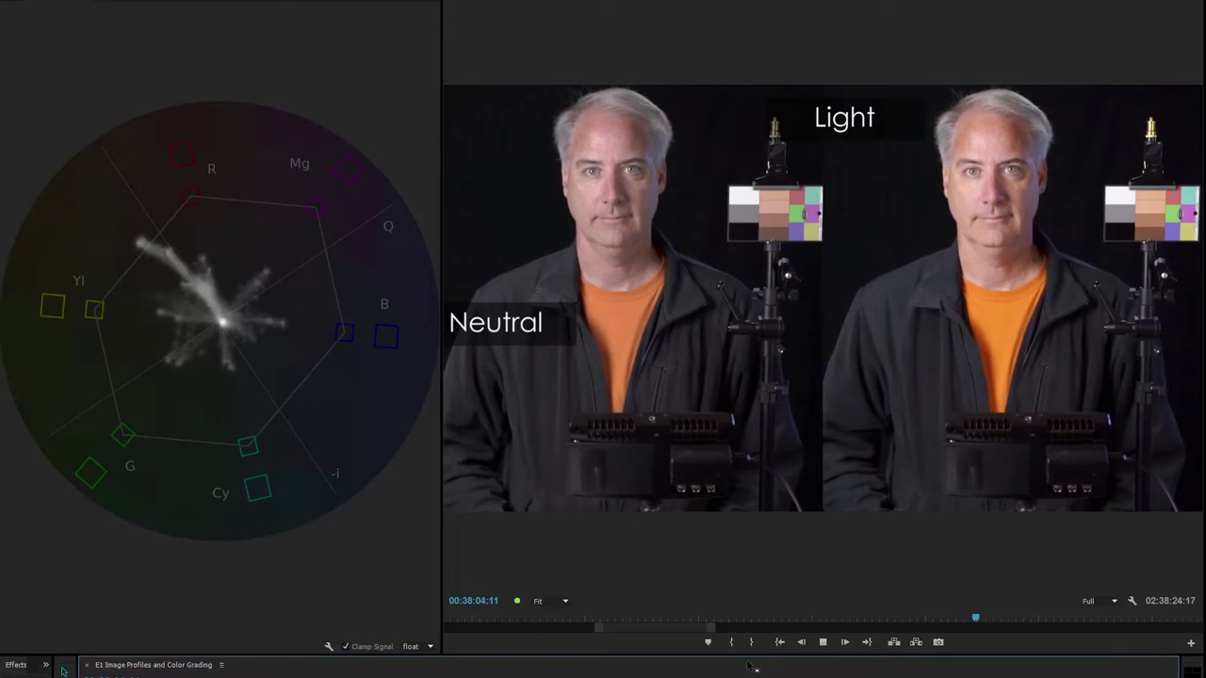
pyautogui.press('space')
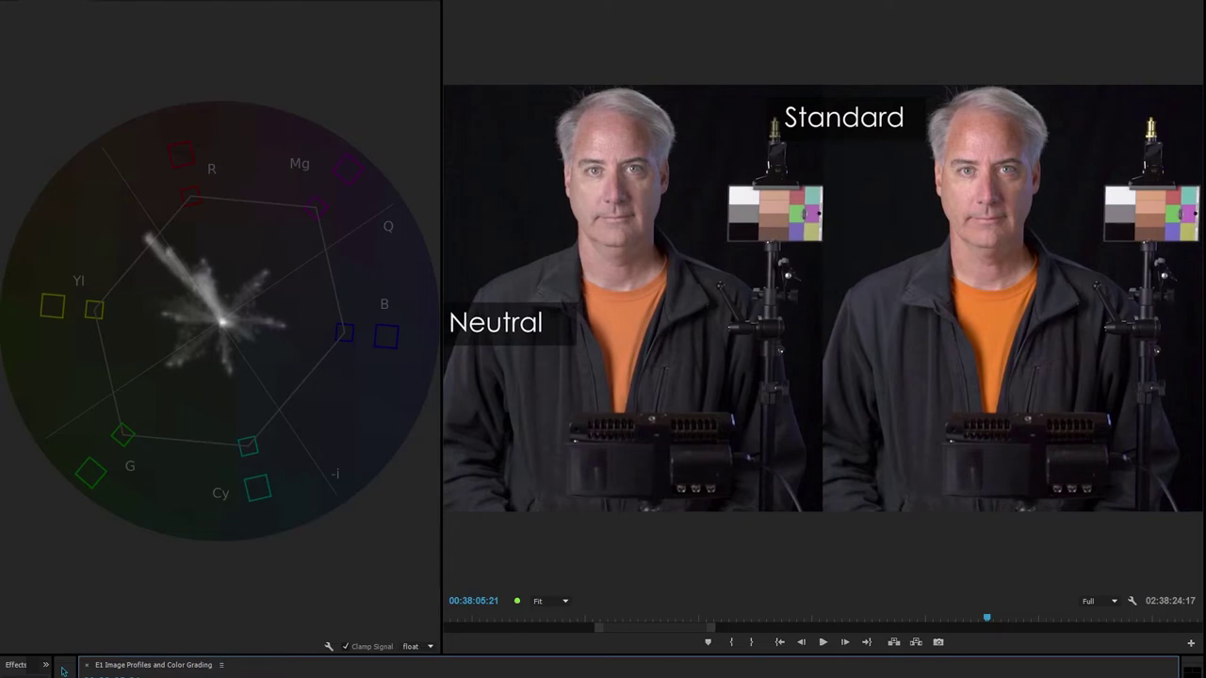
pyautogui.press('space')
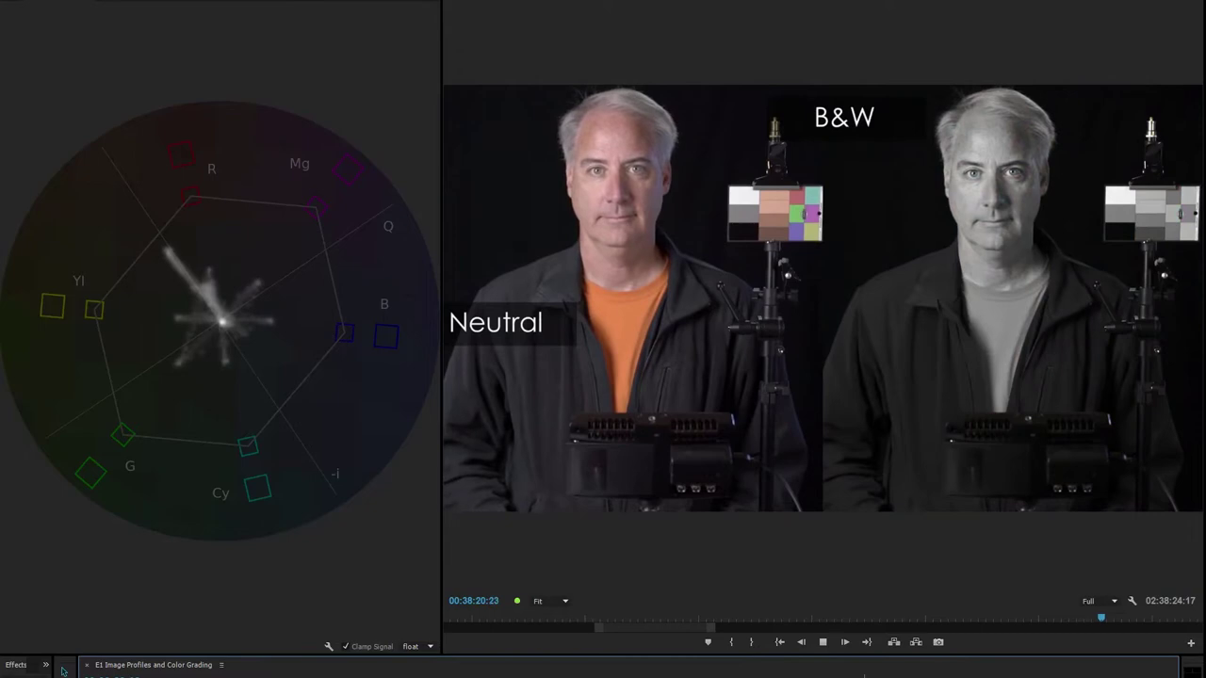
pyautogui.press('space')
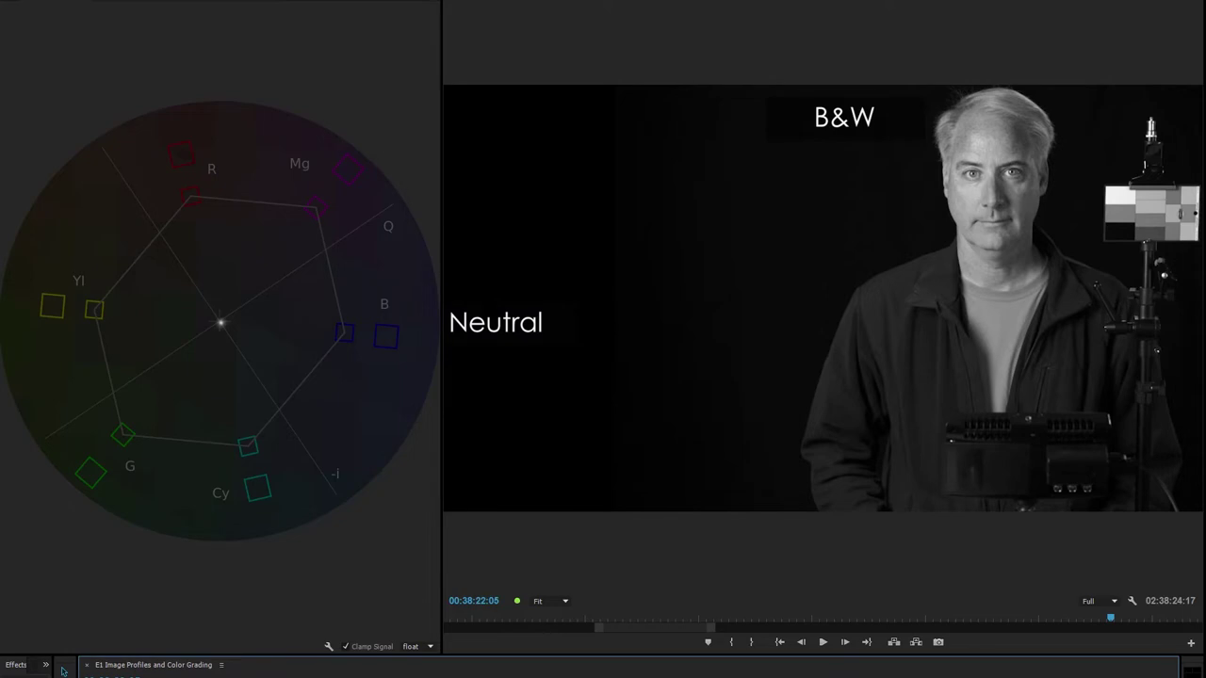
pyautogui.press('Down')
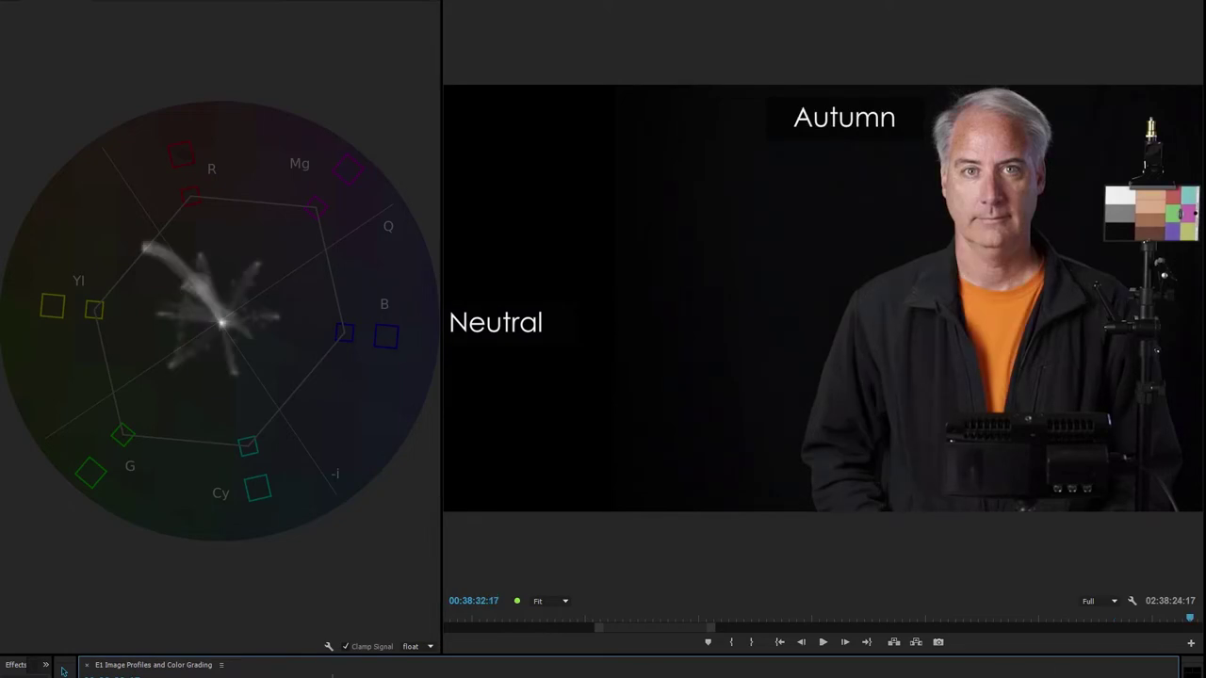
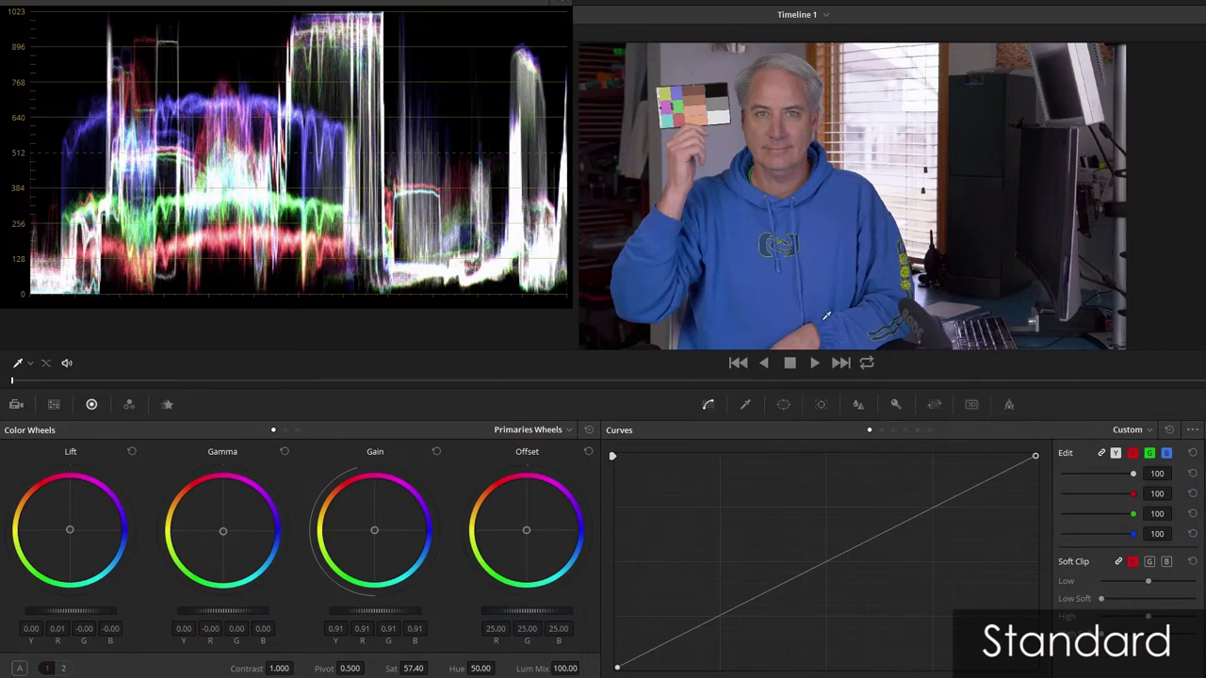
# Step: Go to the S-log2 clip, remove its existing grading nodes, and return to the enlarged viewer
pyautogui.click(841, 362)
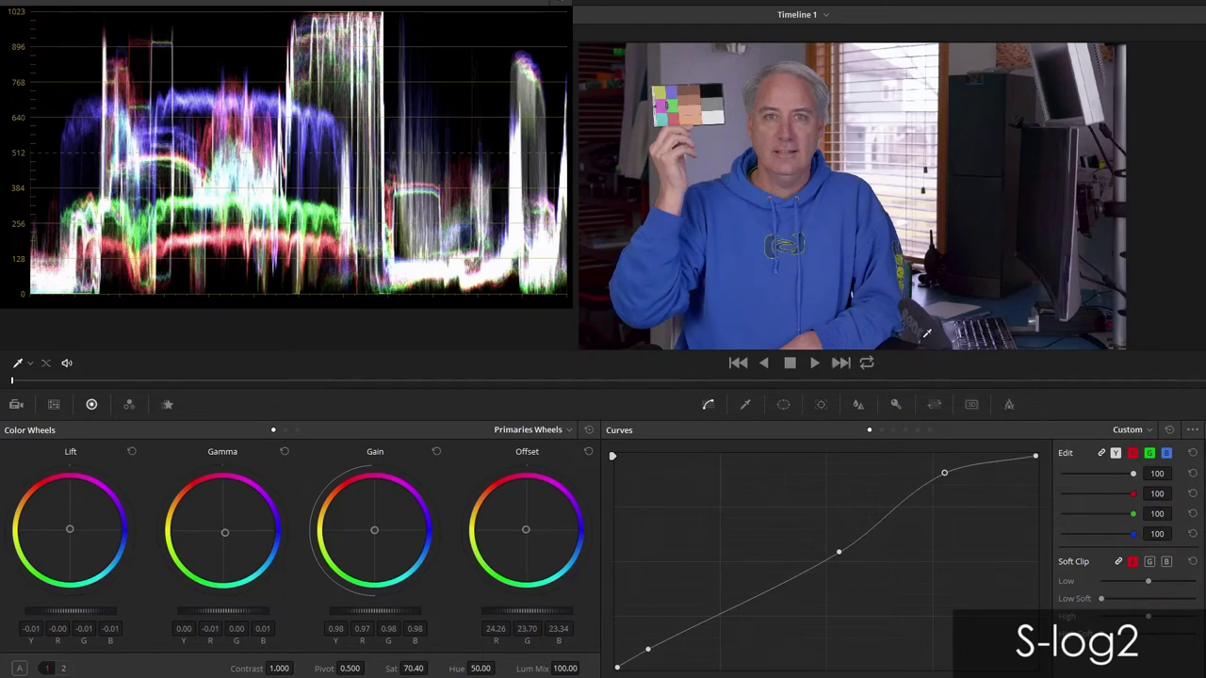
pyautogui.hotkey('alt', 'f')
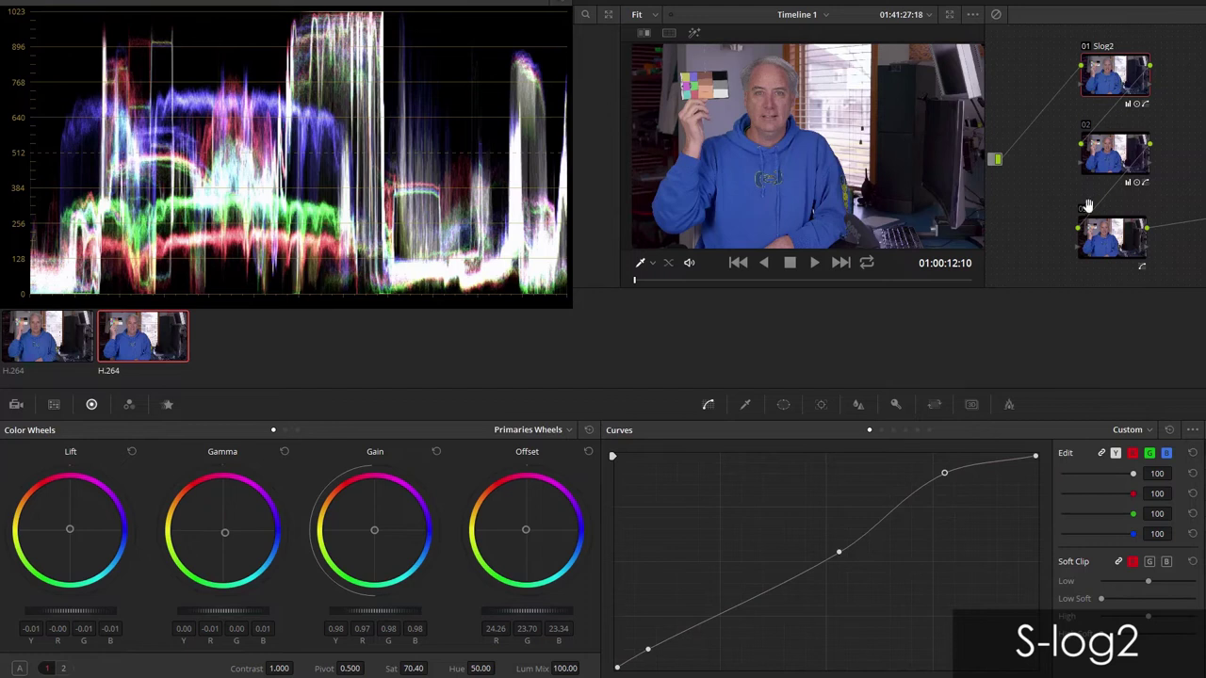
pyautogui.rightClick(1107, 78)
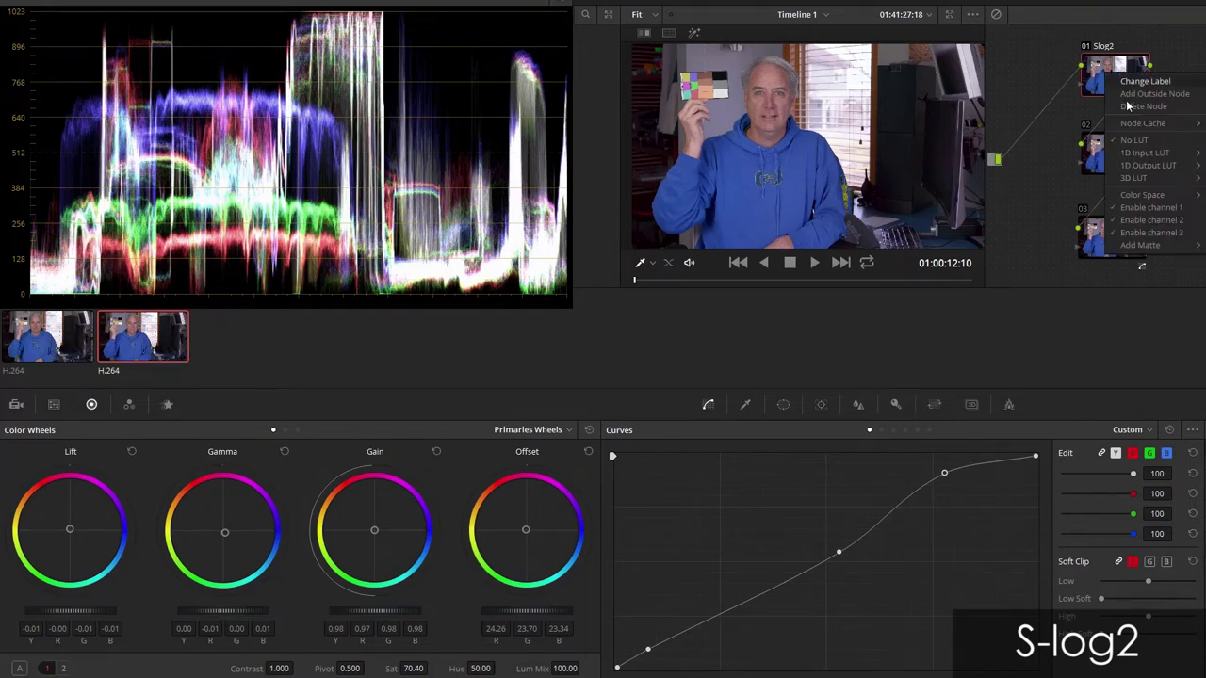
pyautogui.click(1142, 105)
pyautogui.rightClick(1102, 151)
pyautogui.click(1143, 186)
pyautogui.press('Delete')
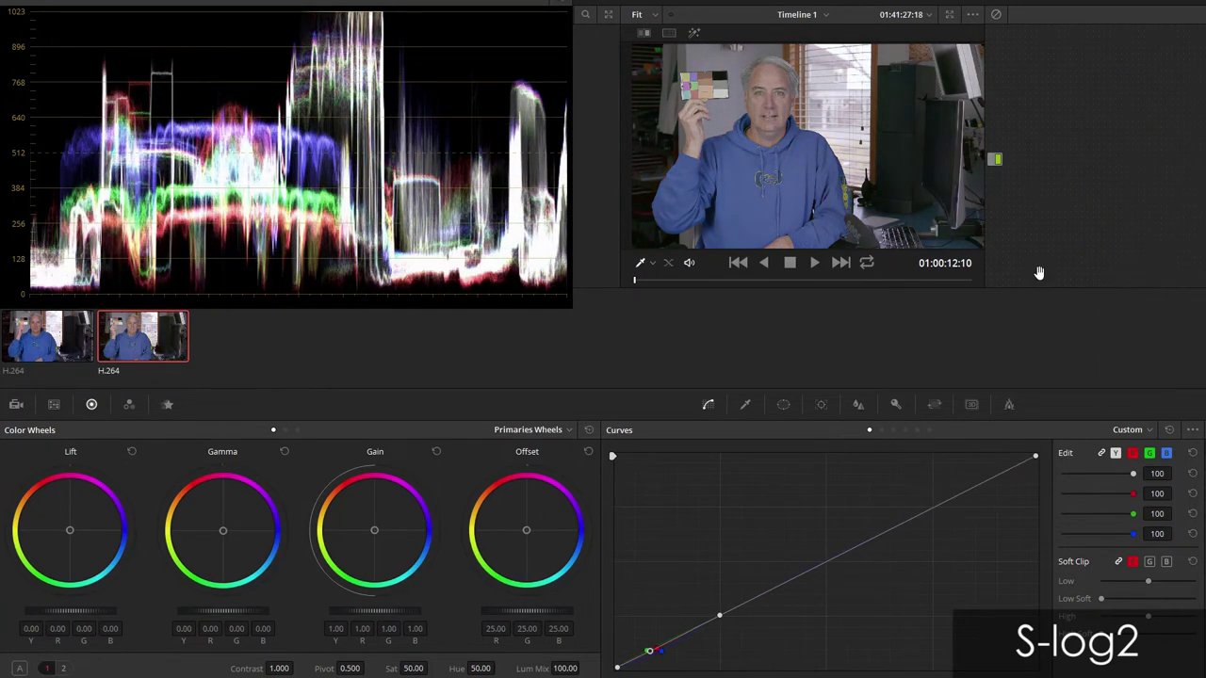
pyautogui.hotkey('alt', 'f')
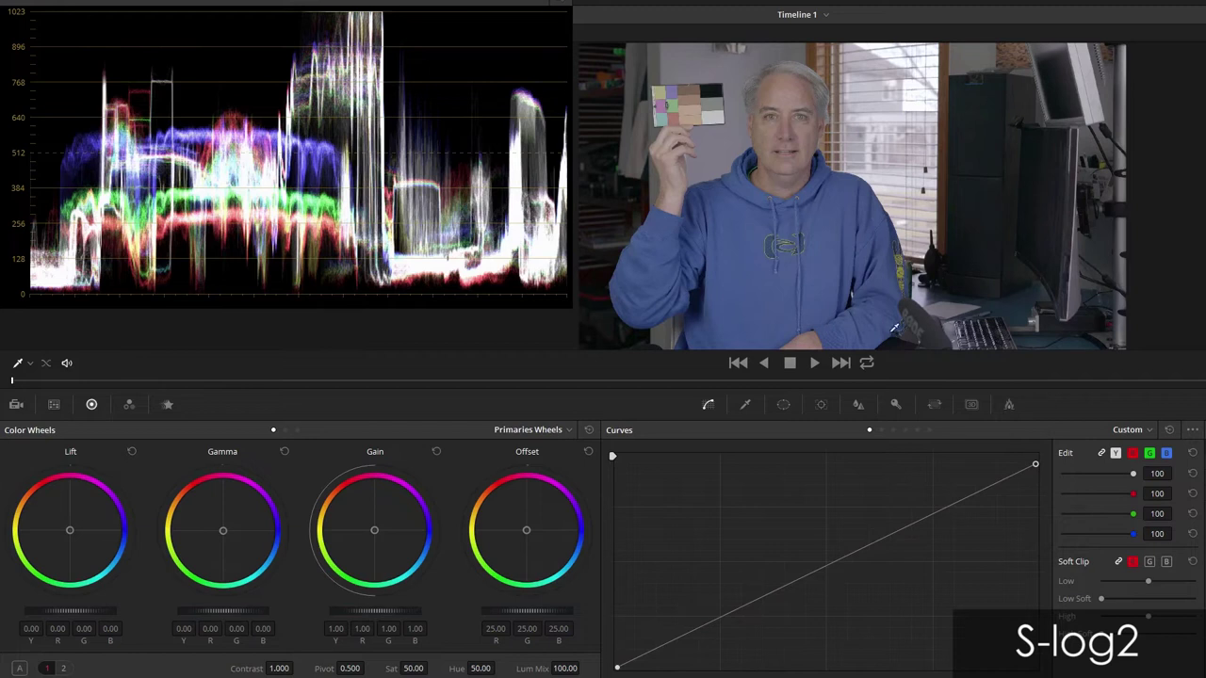
# Step: Restore the curve's white point to full level and compare the ungraded S-log2 clip with the graded Standard clip
pyautogui.moveTo(1035, 460); pyautogui.dragTo(1038, 458)
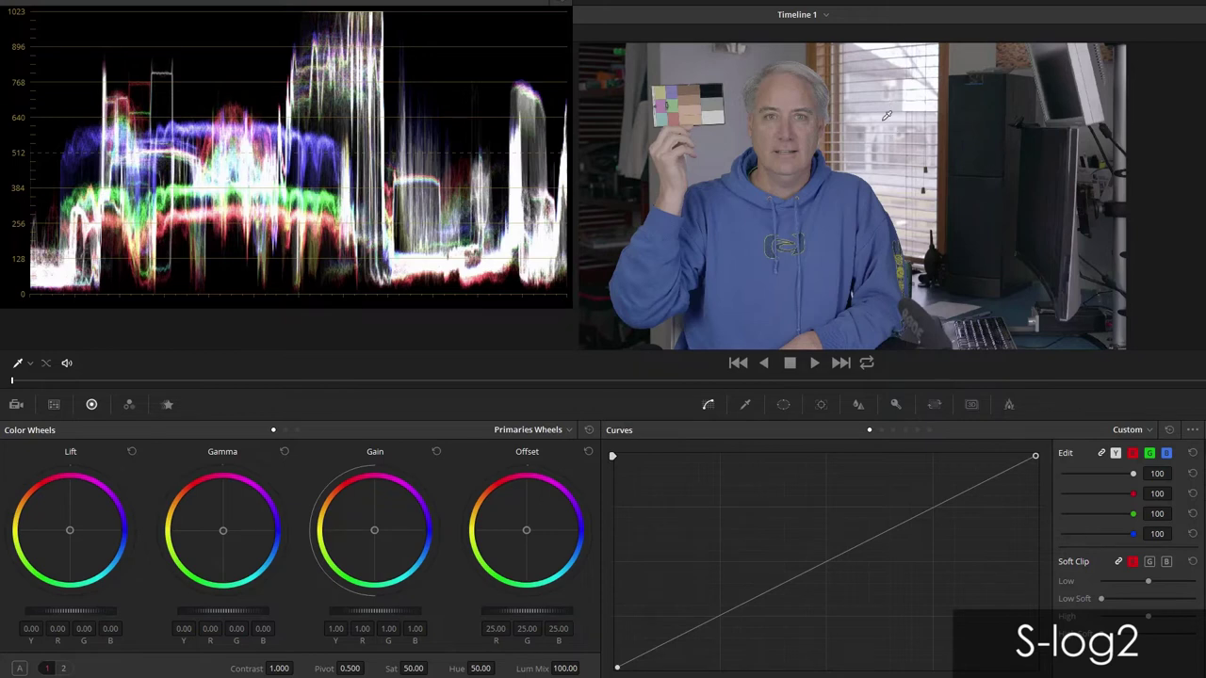
pyautogui.click(738, 364)
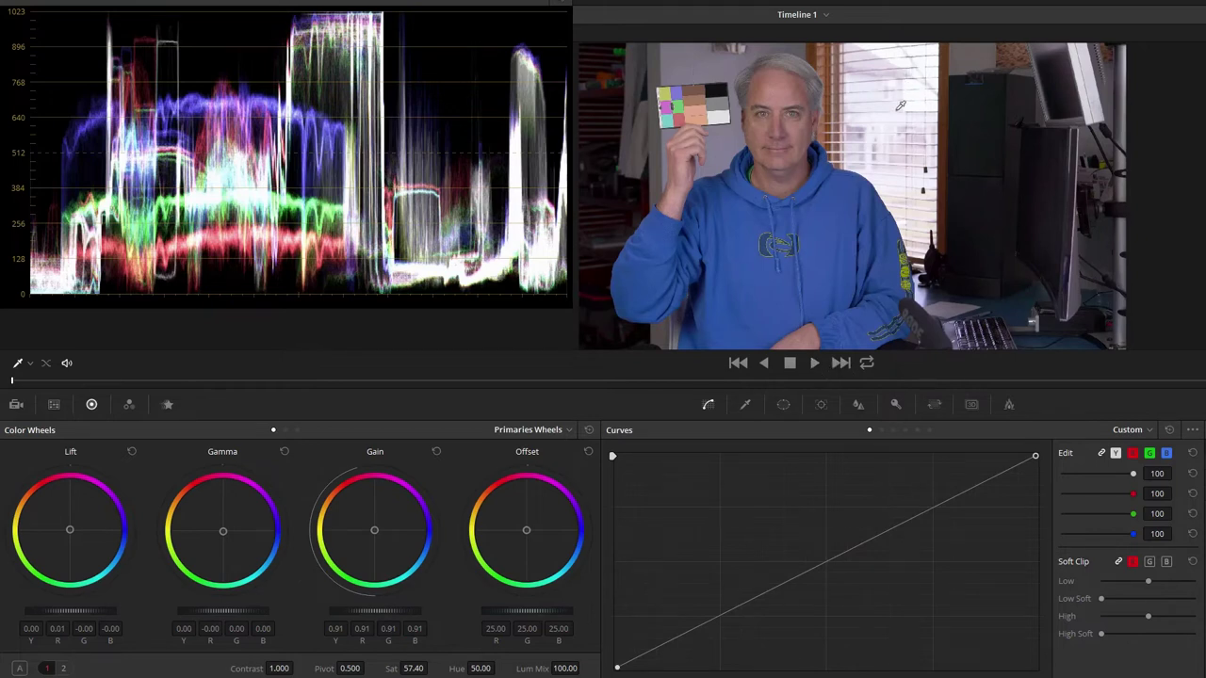
pyautogui.click(842, 365)
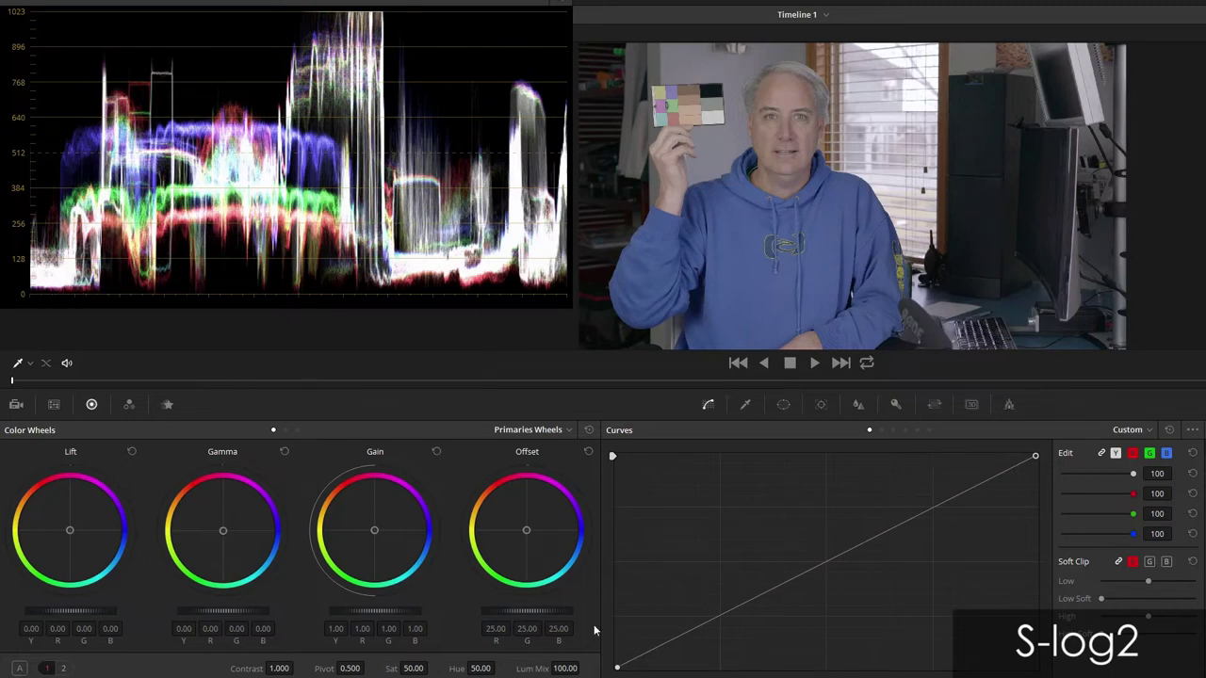
# Step: Move the curve's black point slightly inward, test a lower white point before restoring it, and reduce the Gain to 0.98
pyautogui.moveTo(616, 668); pyautogui.dragTo(624, 670)
pyautogui.moveTo(1036, 458); pyautogui.dragTo(1050, 487)
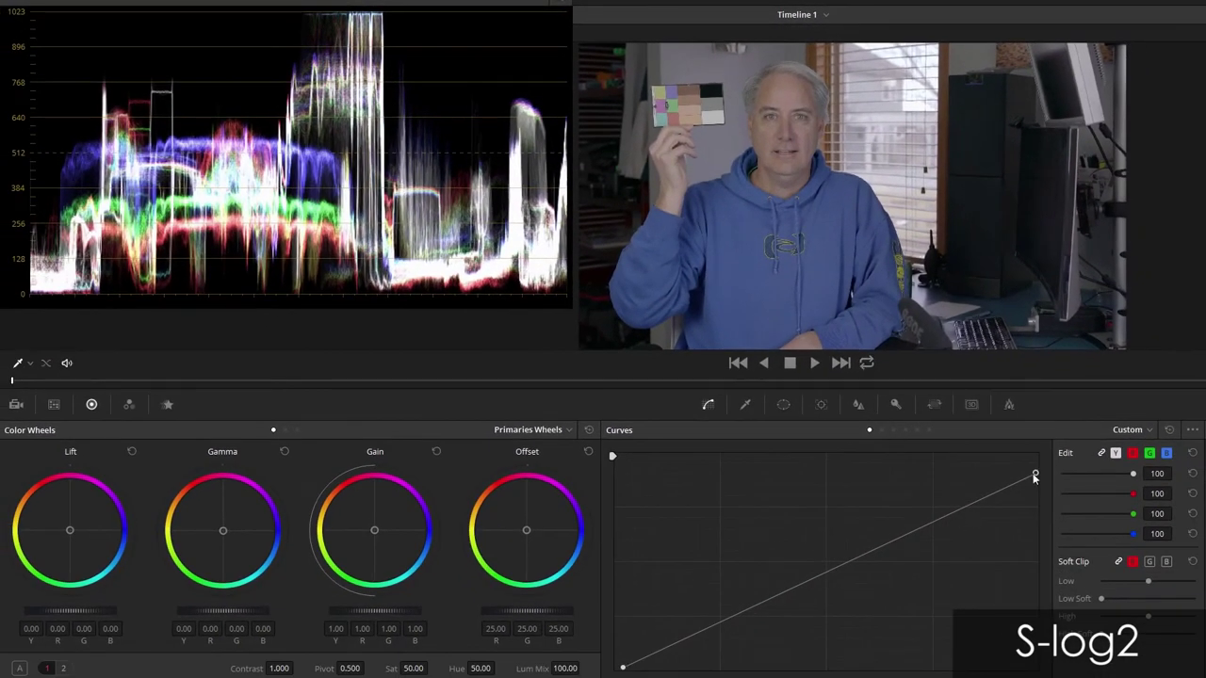
pyautogui.moveTo(1036, 471); pyautogui.dragTo(1039, 455)
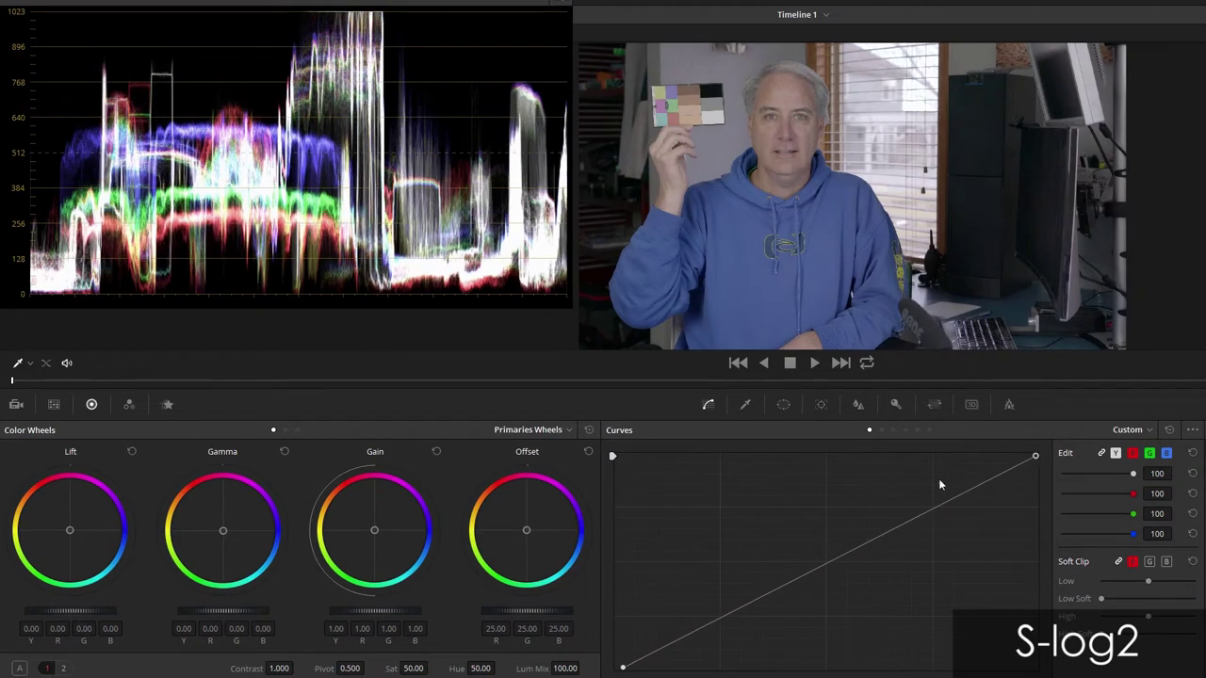
pyautogui.scroll(-1, 384, 610)
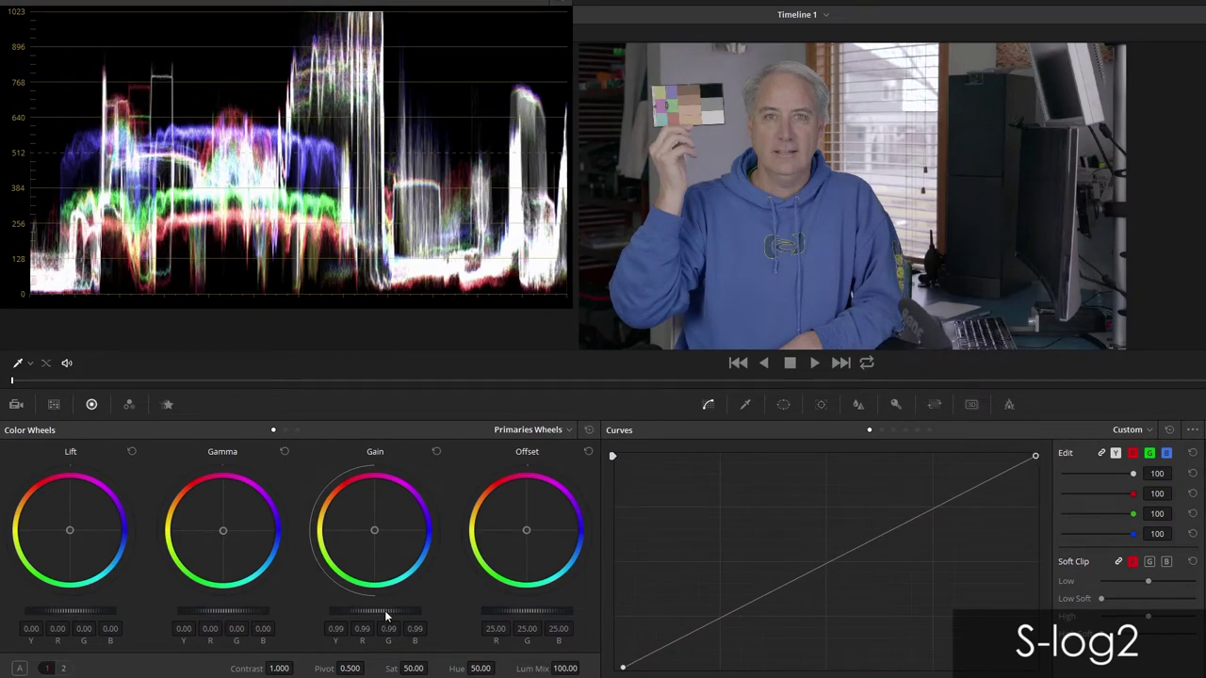
pyautogui.scroll(-1, 384, 610)
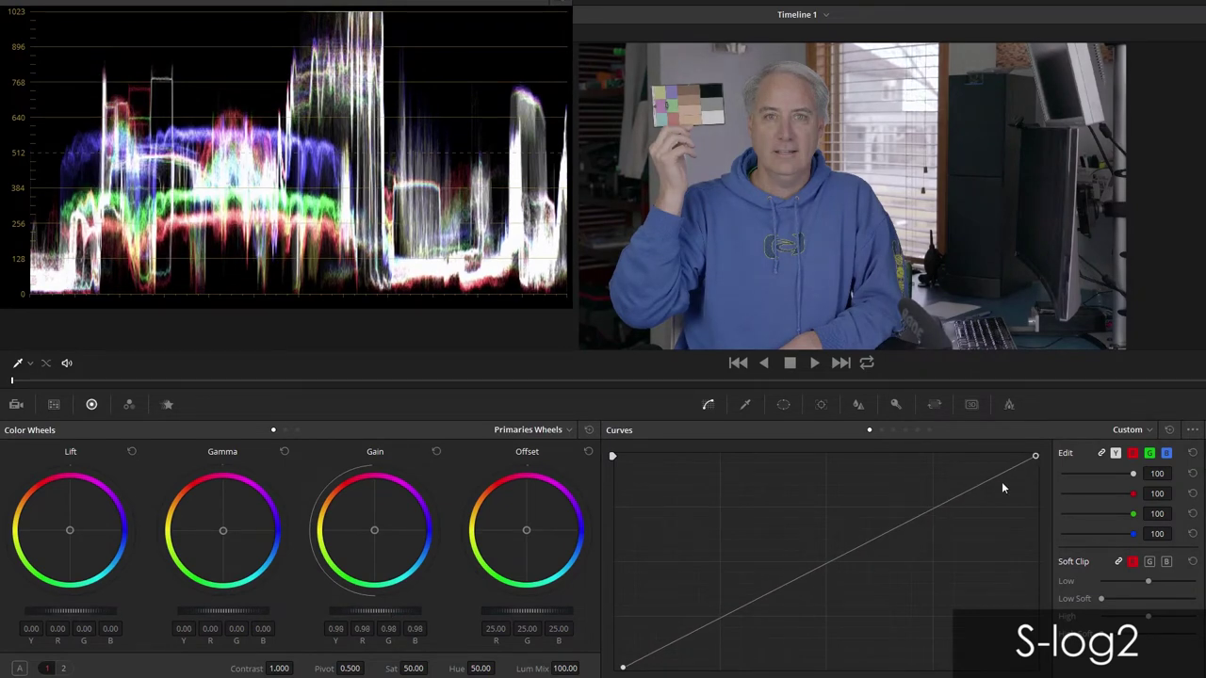
# Step: Add curve points by sampling the colour chart's white and black patches, add a midtone point, and raise the highlight point
pyautogui.click(718, 113)
pyautogui.click(838, 556)
pyautogui.click(716, 89)
pyautogui.moveTo(944, 499); pyautogui.dragTo(946, 476)
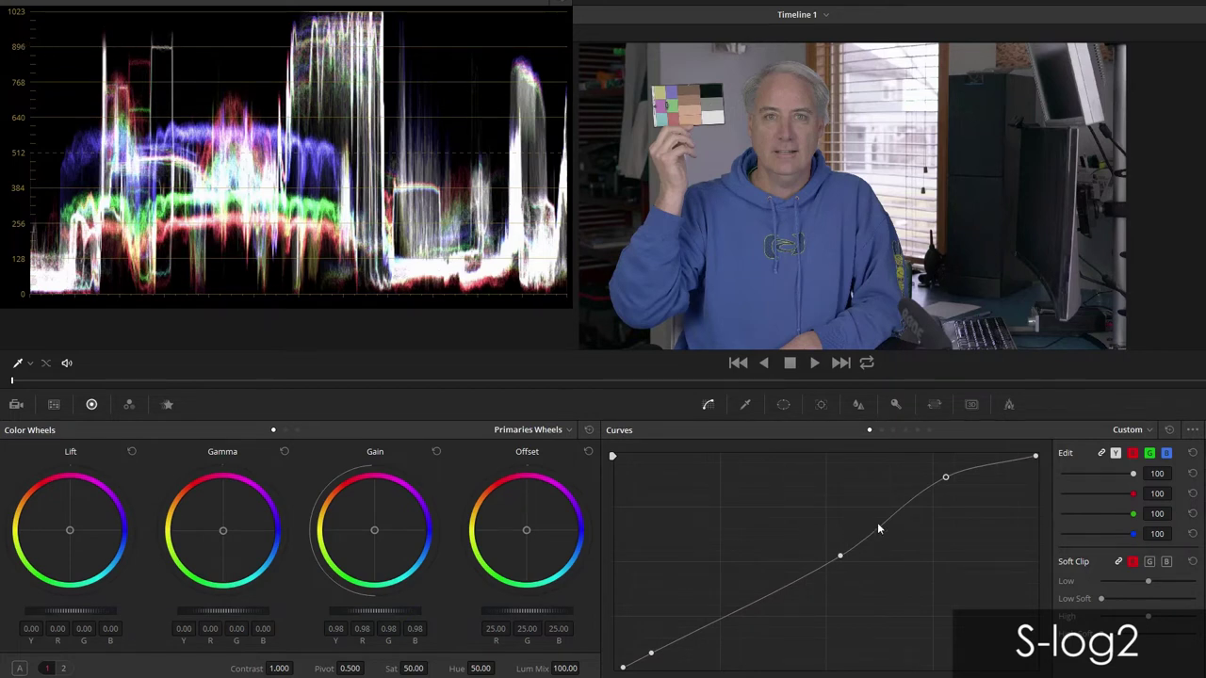
pyautogui.moveTo(944, 476); pyautogui.dragTo(944, 476)
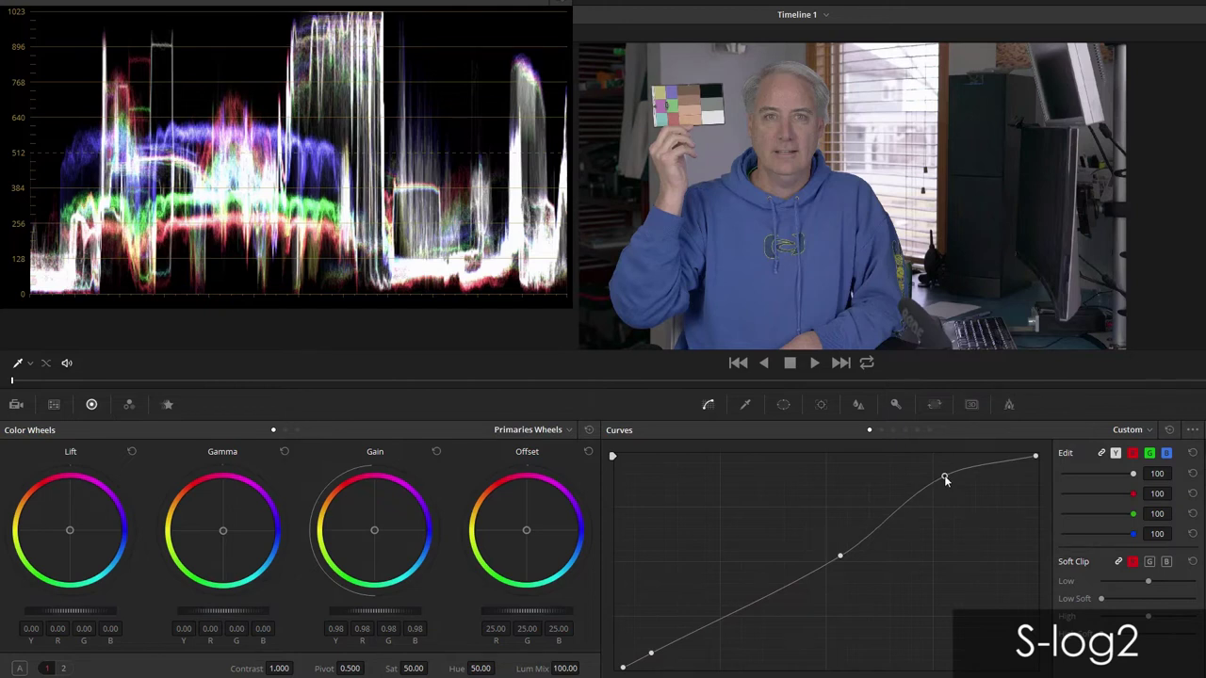
# Step: Check the graded Standard clip, return to the S-log2 clip, and raise its curve's highlight point slightly
pyautogui.click(739, 366)
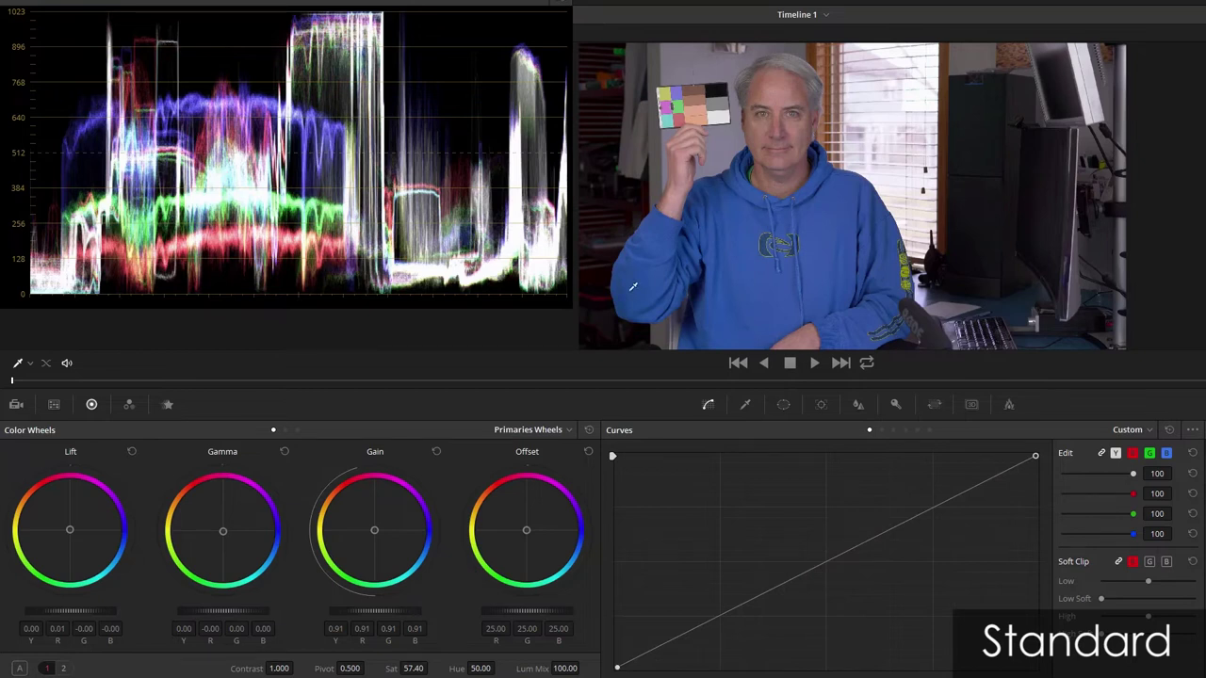
pyautogui.click(841, 365)
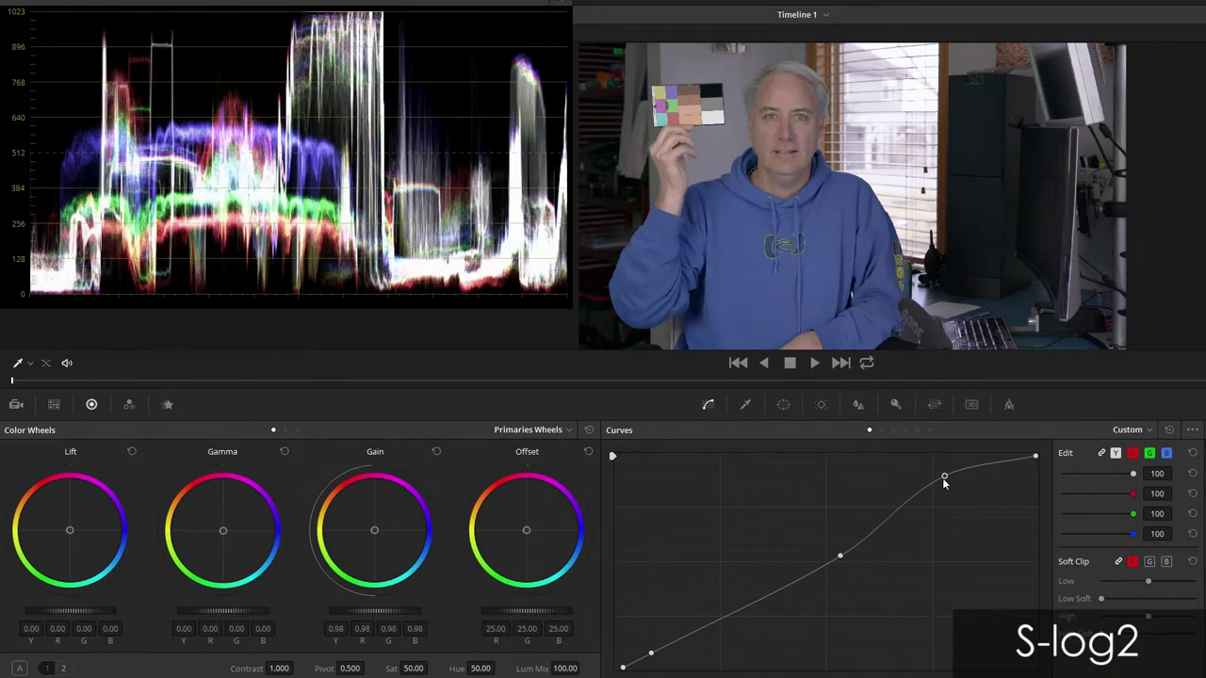
pyautogui.moveTo(943, 478); pyautogui.dragTo(944, 472)
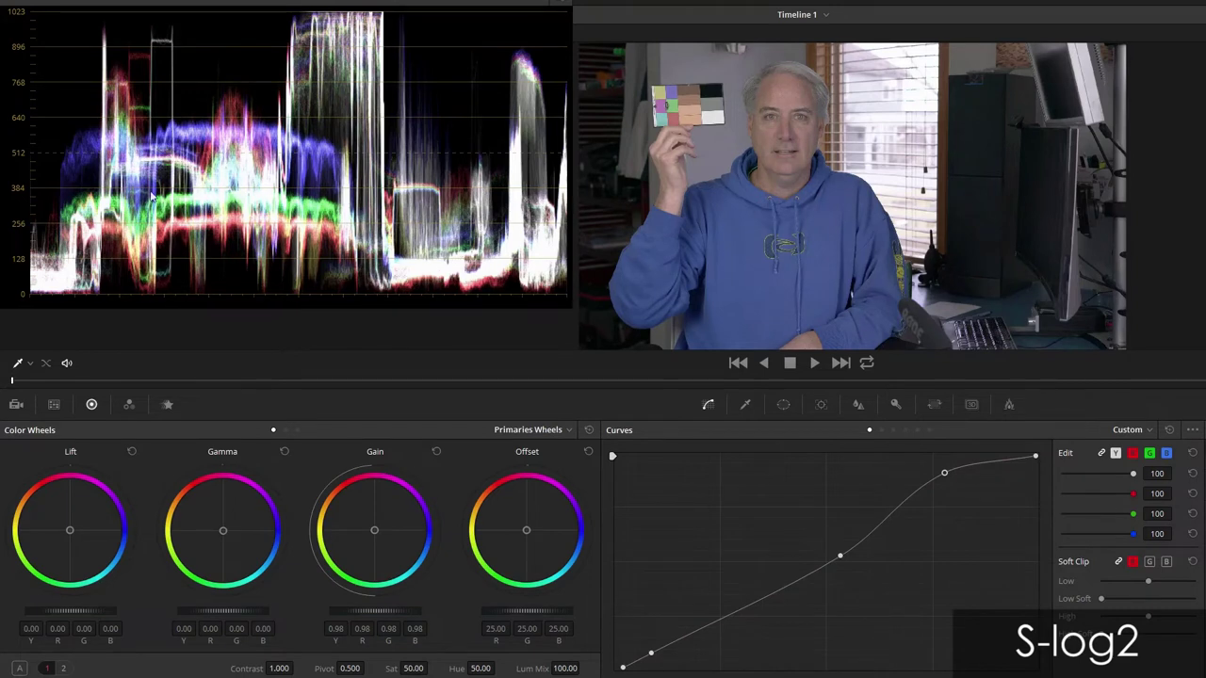
# Step: Isolate the S-log2 clip's colour chart with Edit Sizing blanking (Top 149.781, Right 1415.474, Bottom 788.321, Left 280.292), and likewise blank around the Standard clip's chart
pyautogui.click(934, 404)
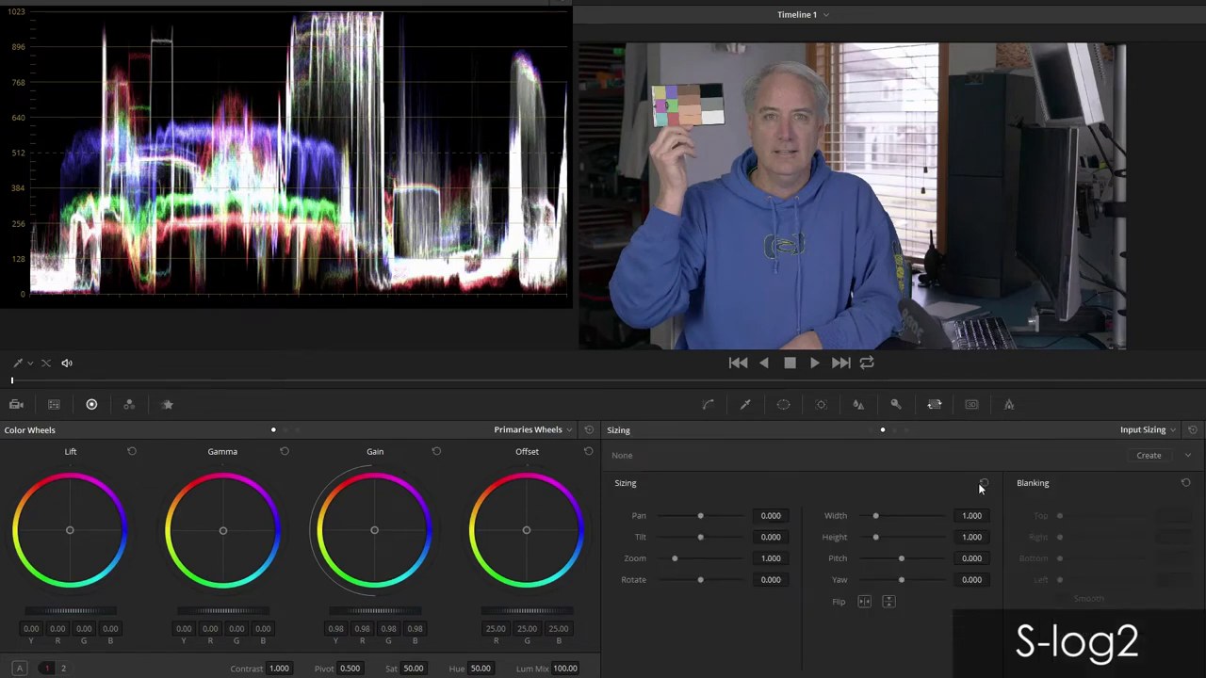
pyautogui.click(1145, 431)
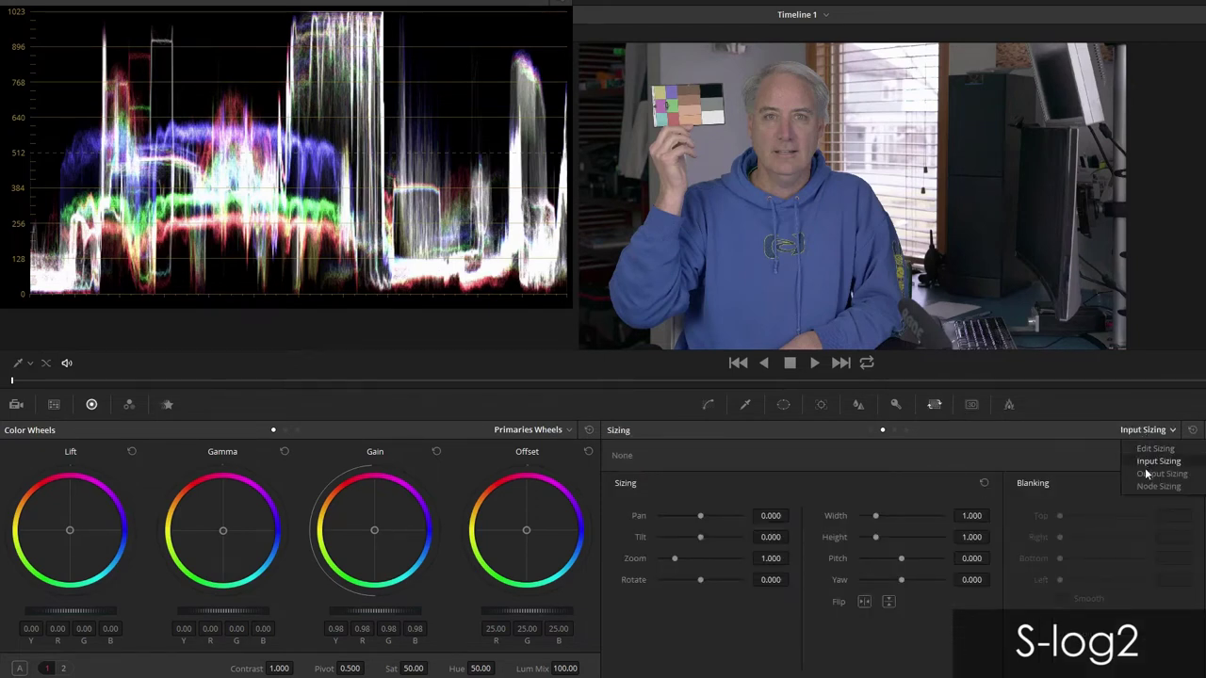
pyautogui.click(1153, 449)
pyautogui.moveTo(1060, 515); pyautogui.dragTo(1123, 558)
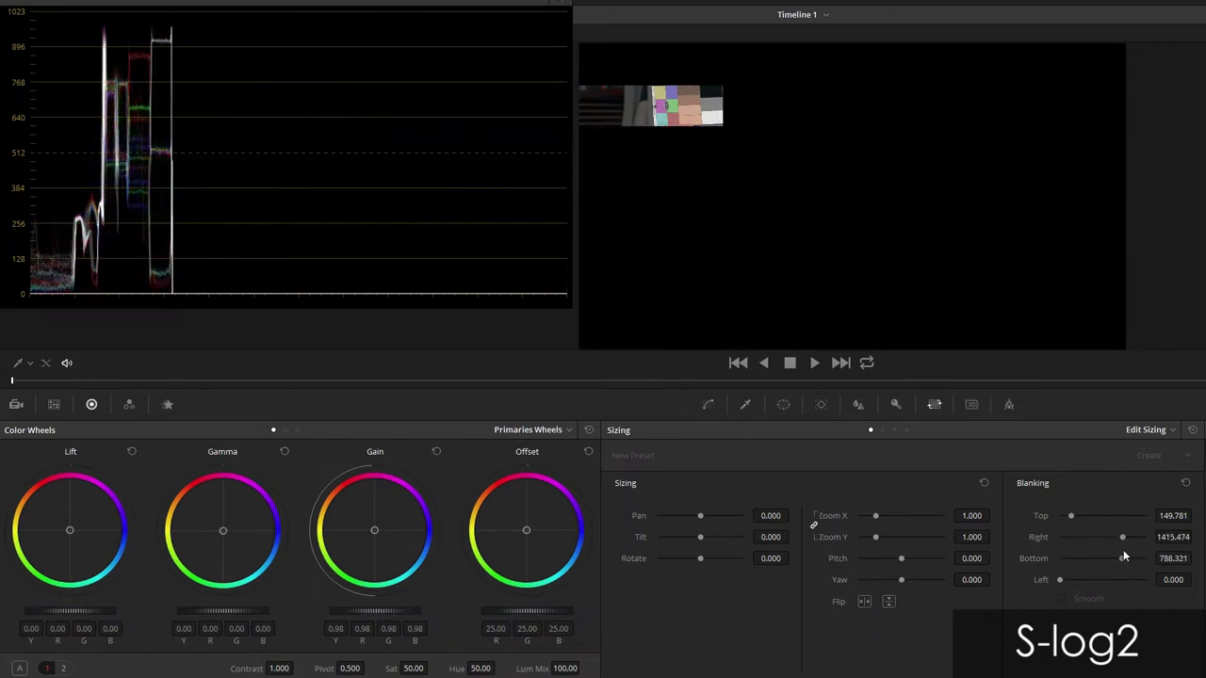
pyautogui.moveTo(1060, 579); pyautogui.dragTo(1072, 579)
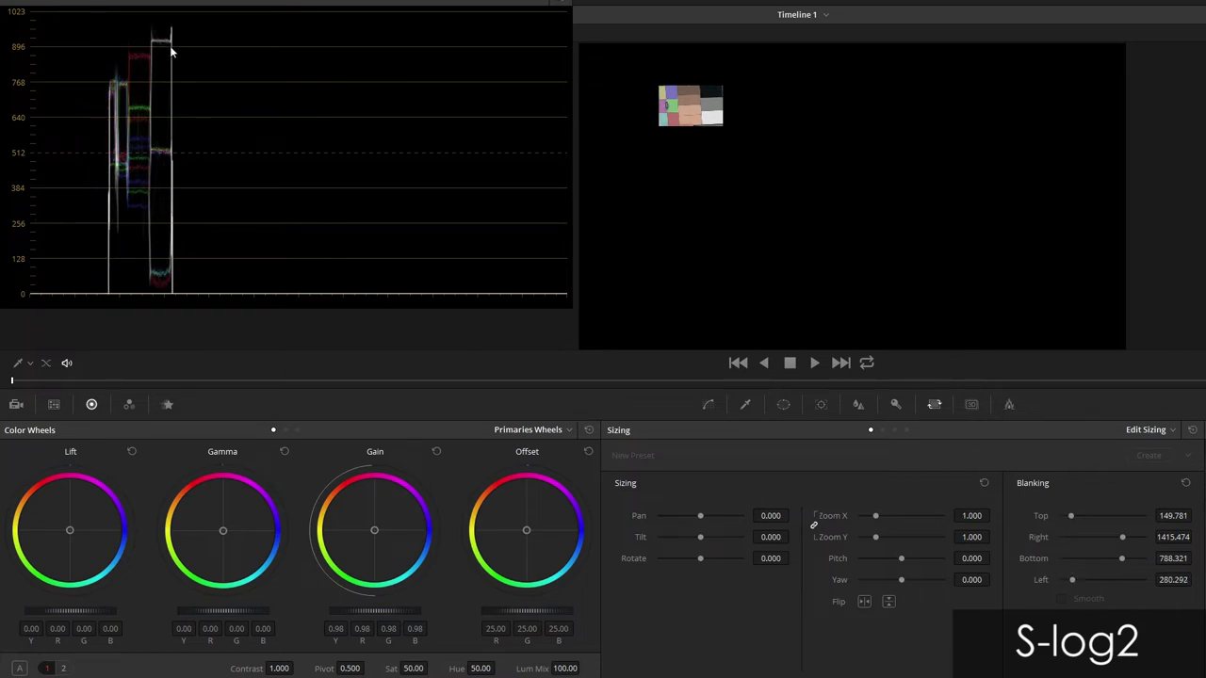
pyautogui.click(738, 364)
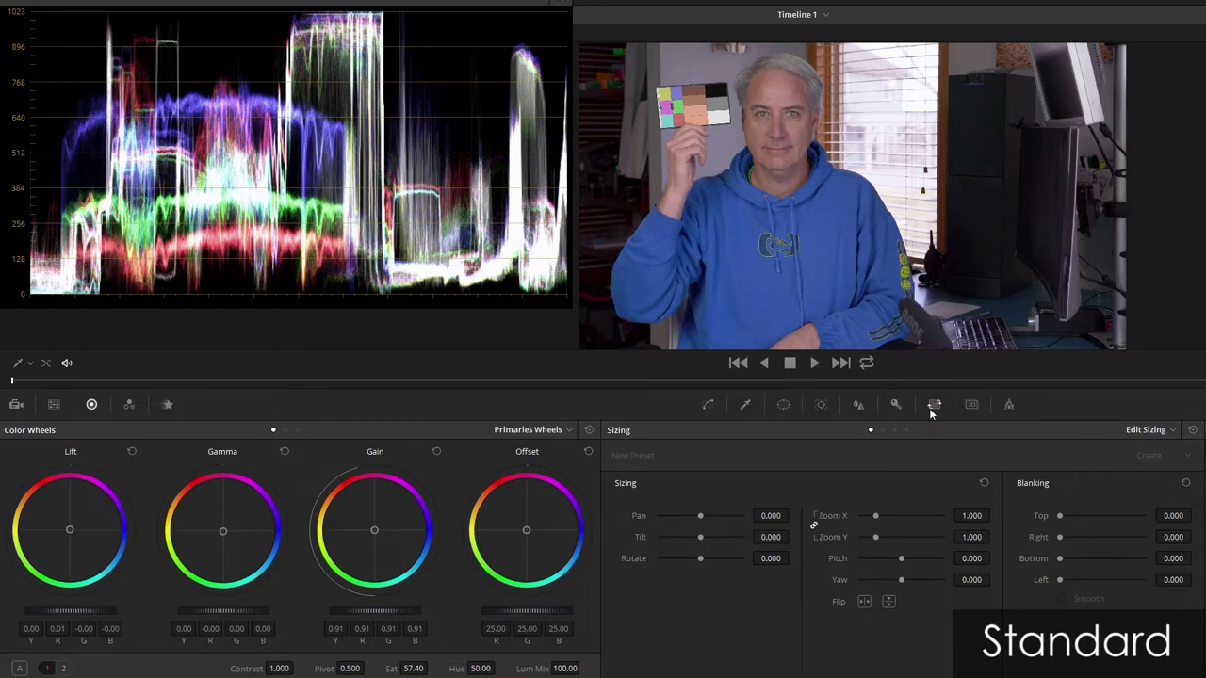
pyautogui.moveTo(1060, 516); pyautogui.dragTo(1072, 580)
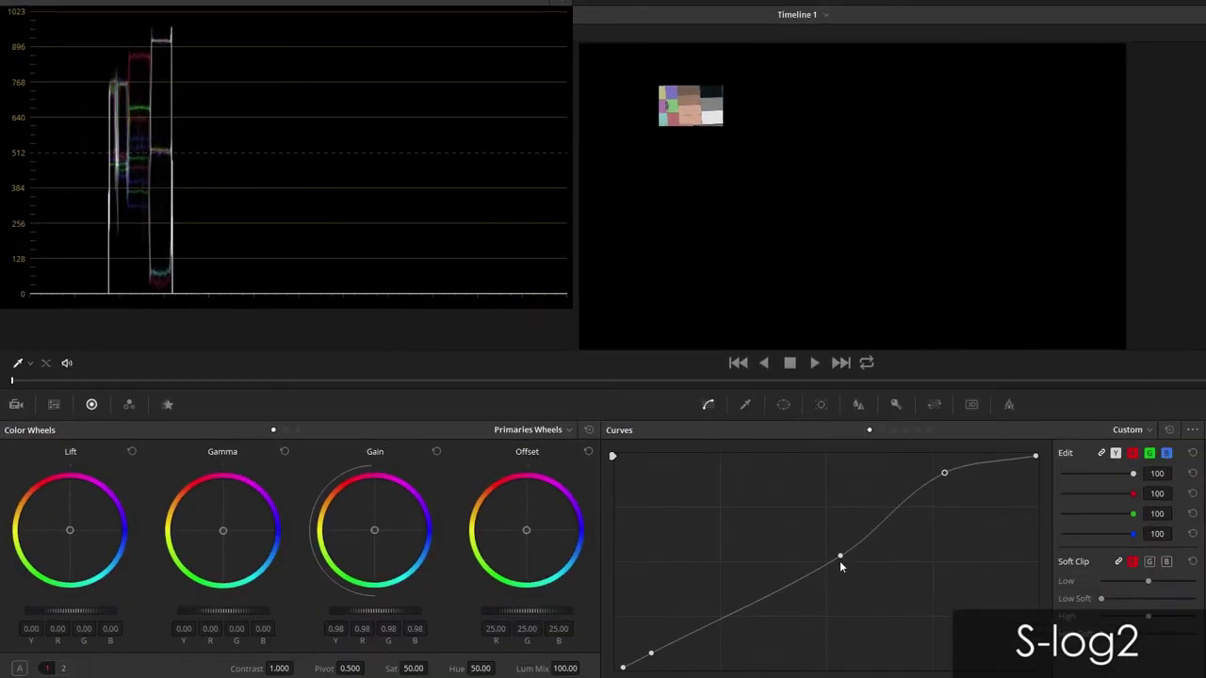
# Step: Raise the S-log2 curve's midtone point slightly and neutralise the greys with Log wheels: Midtone 0.00, -0.00, 0.01 and Shadow 0.02, -0.01, -0.01
pyautogui.click(840, 556)
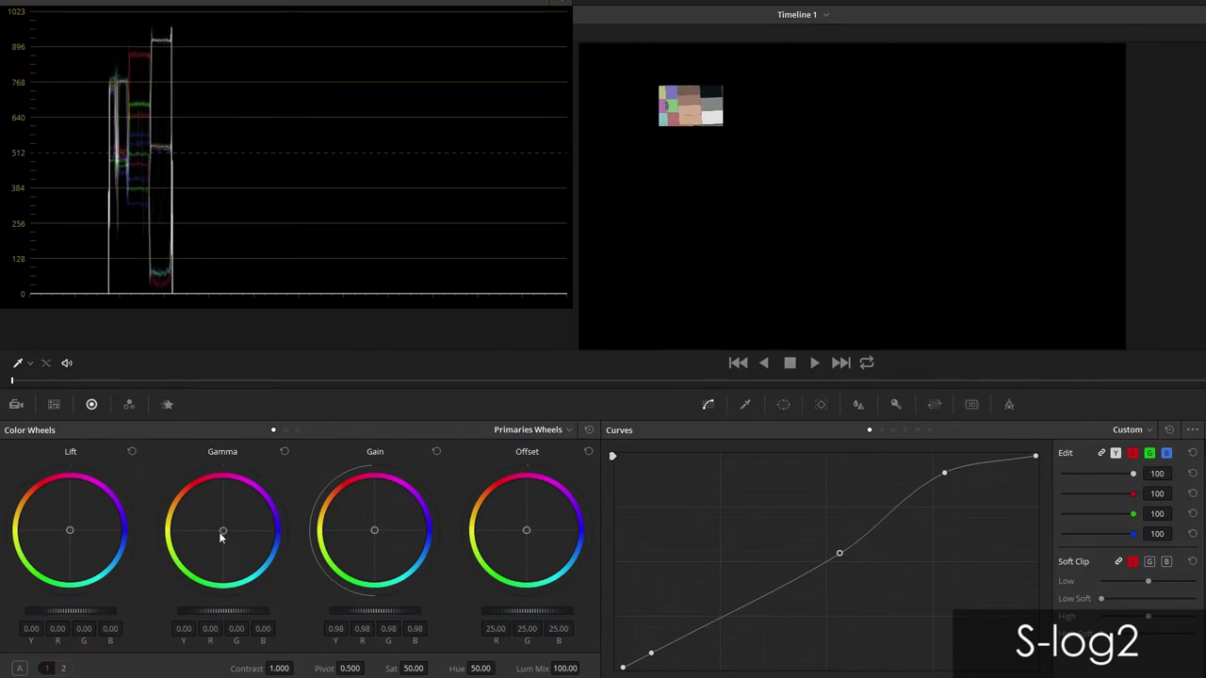
pyautogui.click(532, 432)
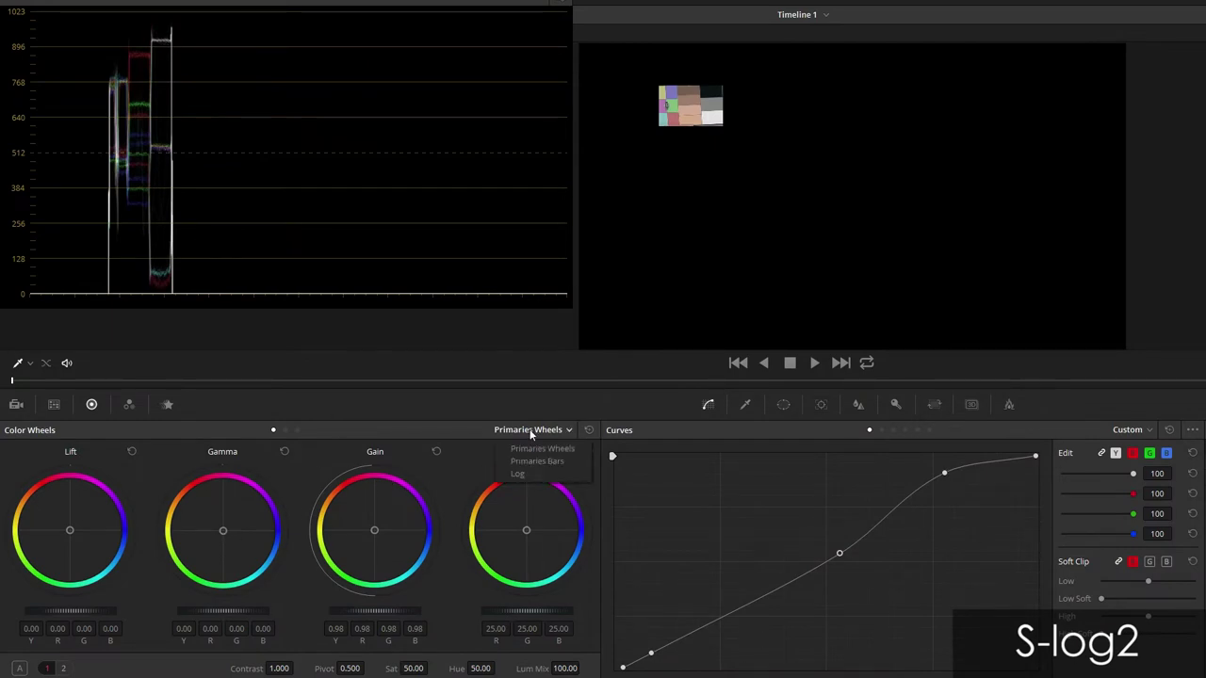
pyautogui.click(521, 474)
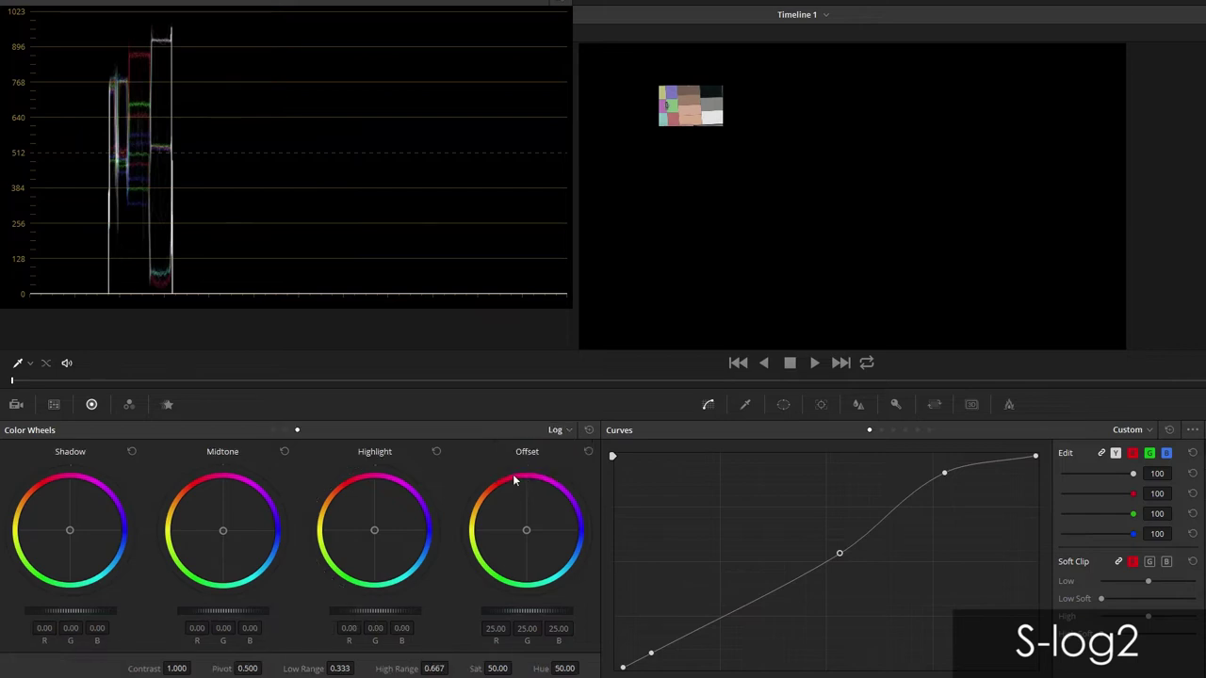
pyautogui.click(223, 533)
pyautogui.moveTo(224, 534); pyautogui.dragTo(225, 533)
pyautogui.moveTo(71, 532); pyautogui.dragTo(76, 523)
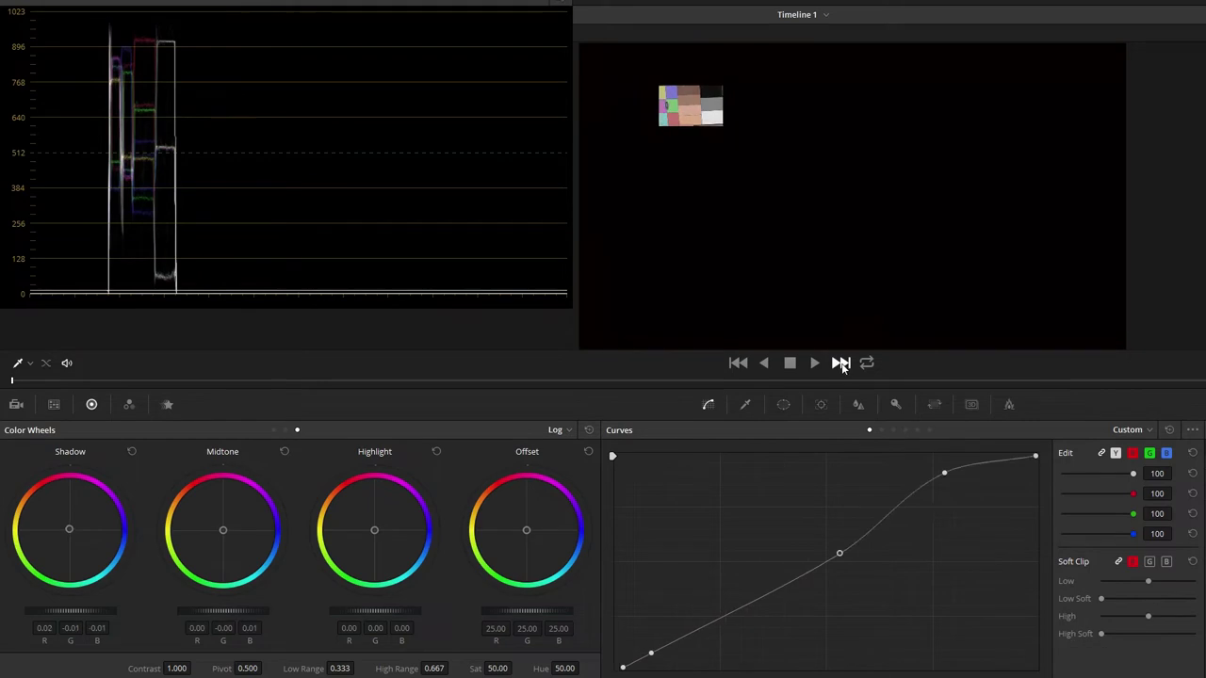
# Step: Alternate between the Standard and S-log2 clips to compare the isolated colour charts' patch levels on the waveform
pyautogui.click(738, 362)
pyautogui.click(842, 363)
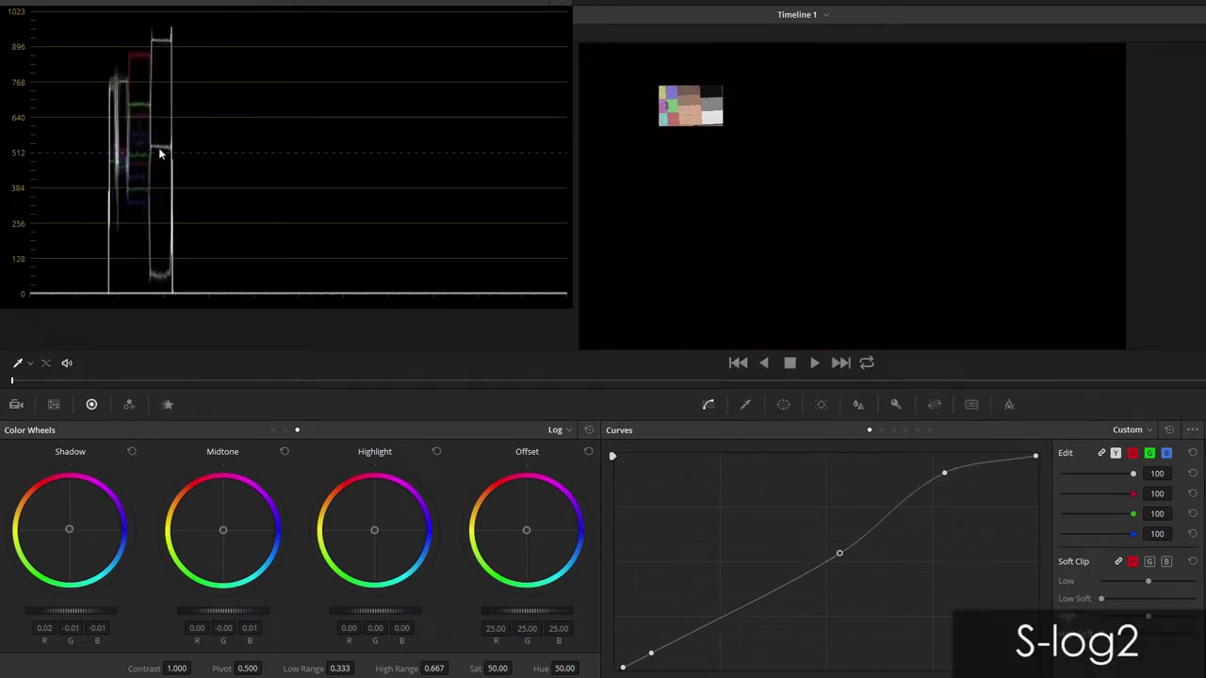
pyautogui.click(738, 363)
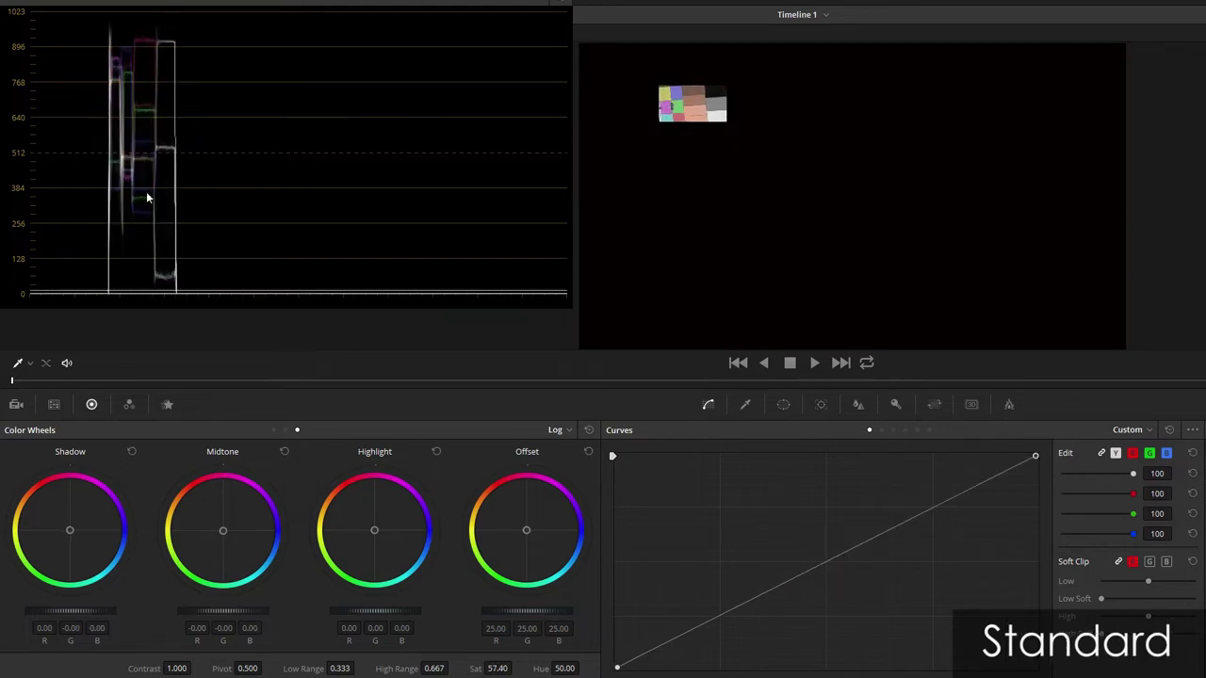
pyautogui.click(842, 363)
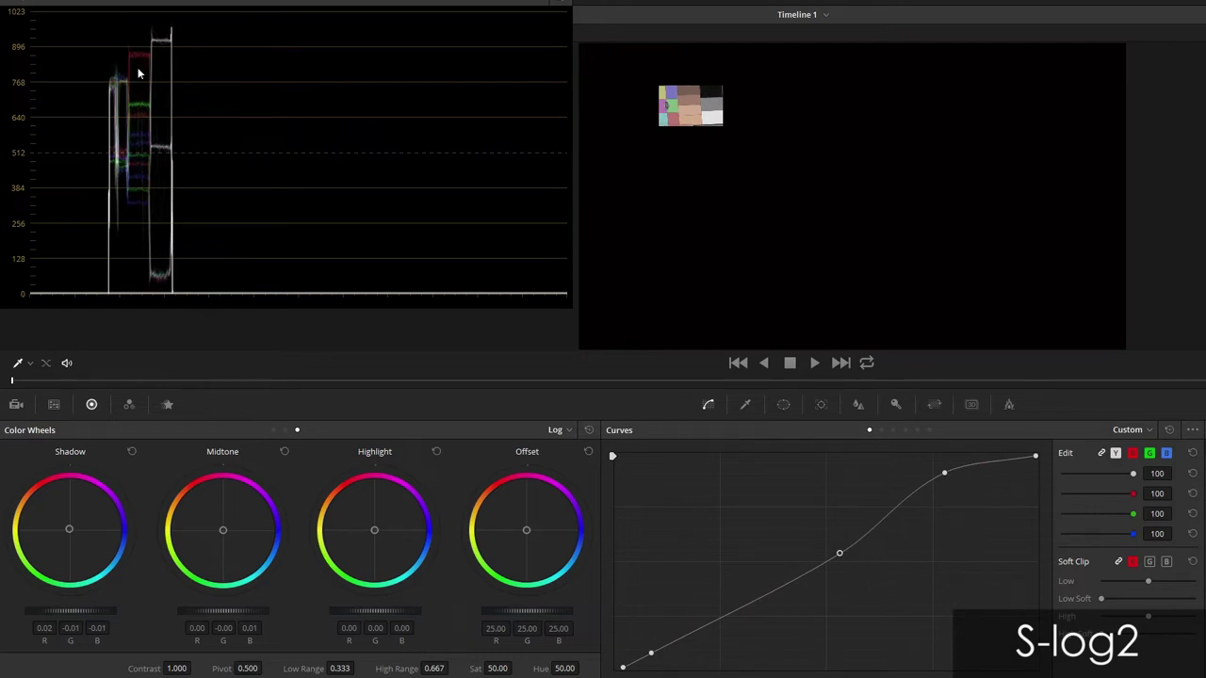
pyautogui.click(740, 363)
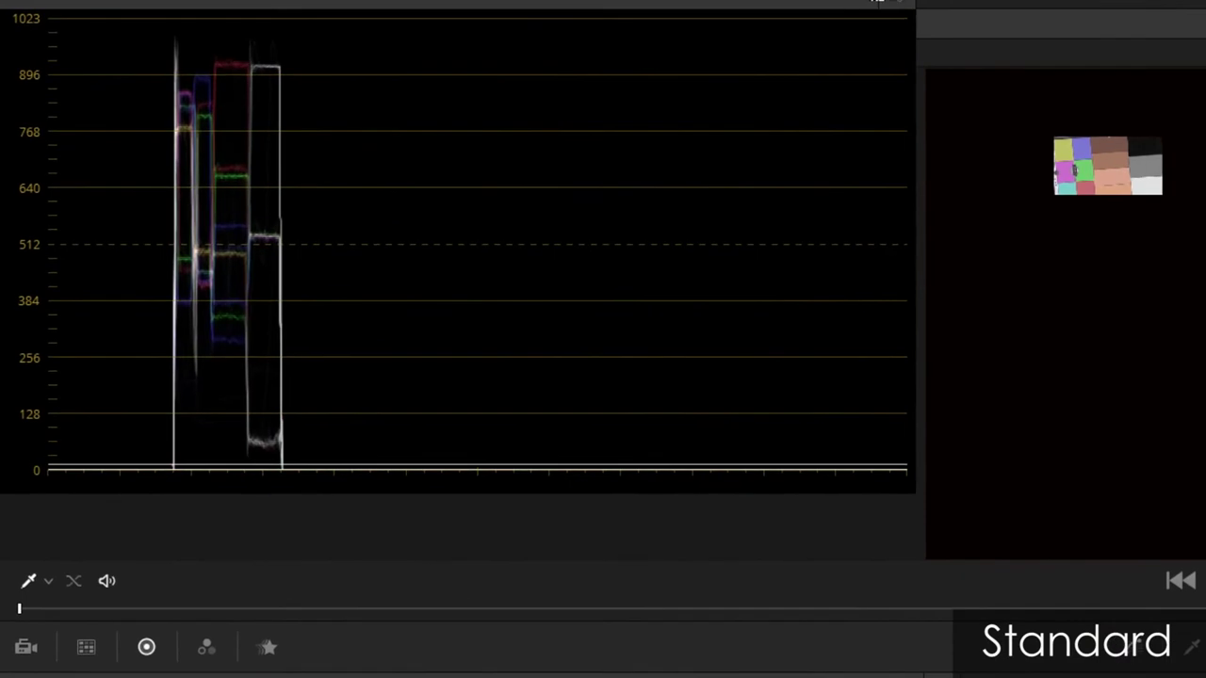
# Step: Show the clips' colour charts on the vectorscope and compare its display with 2x zoom off and on
pyautogui.click(903, 2)
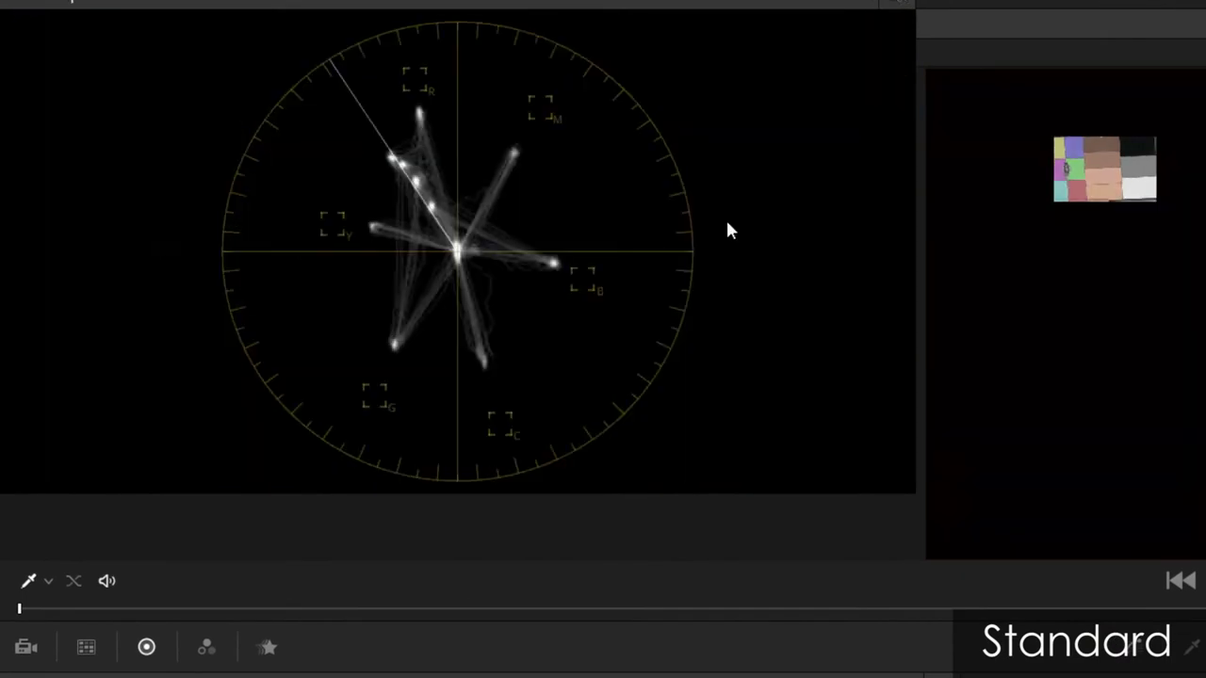
pyautogui.click(902, 3)
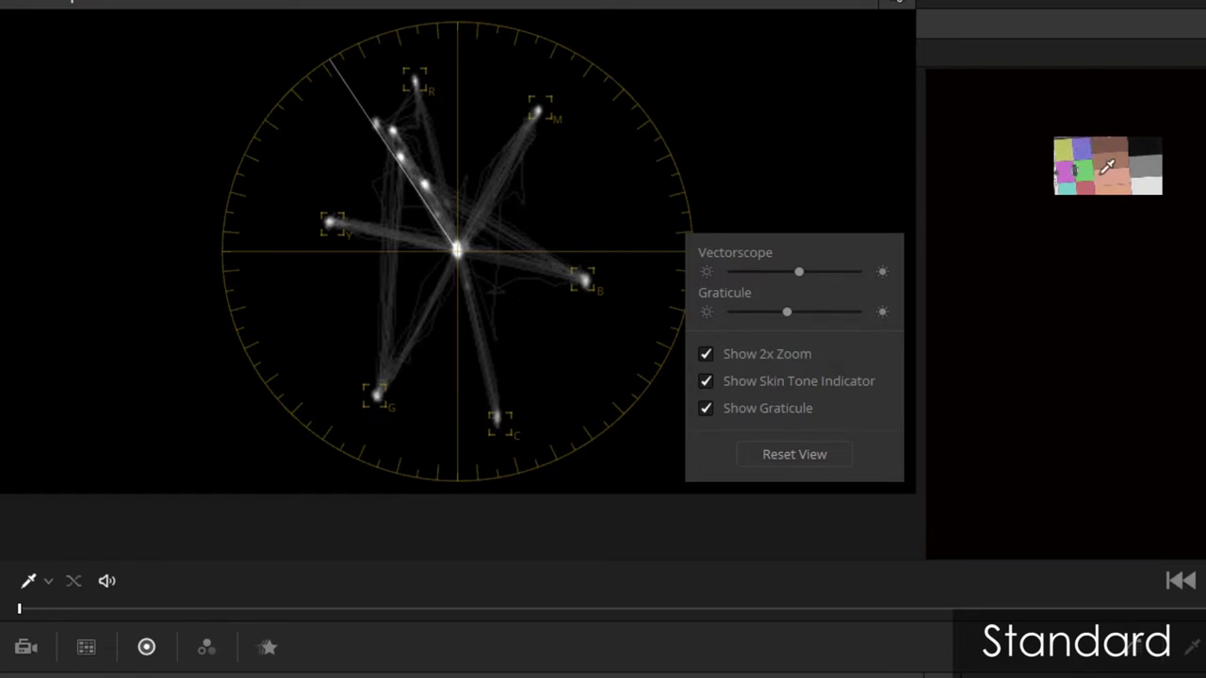
pyautogui.click(705, 354)
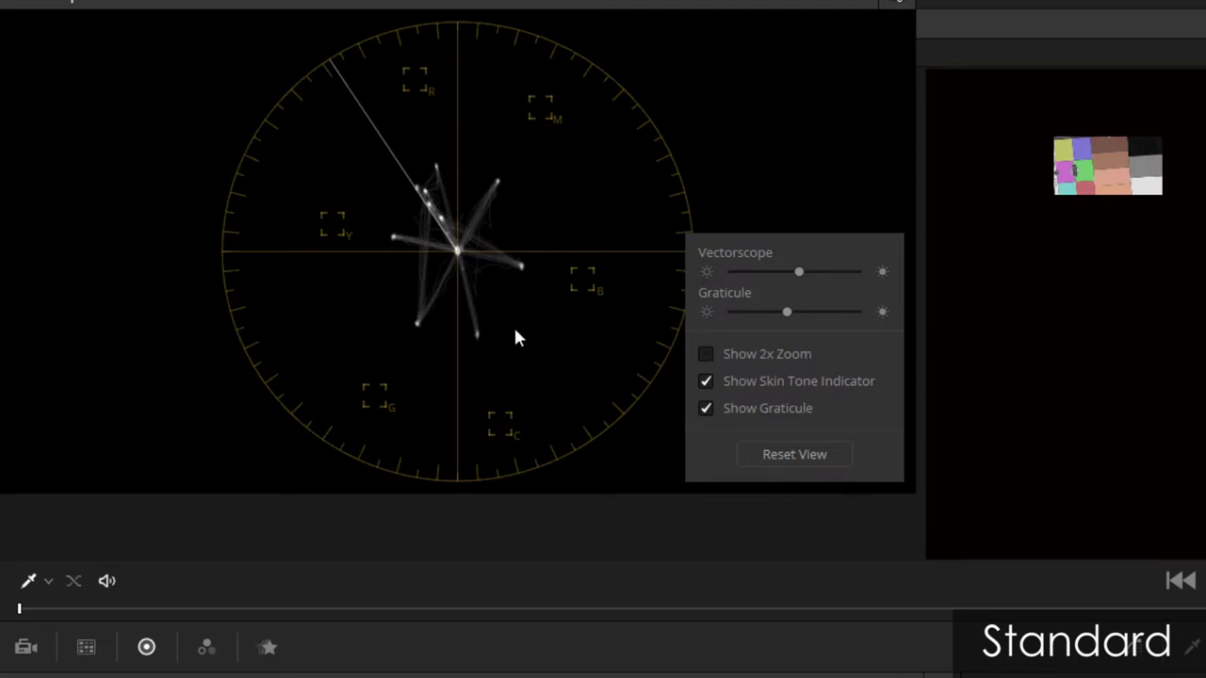
pyautogui.click(705, 354)
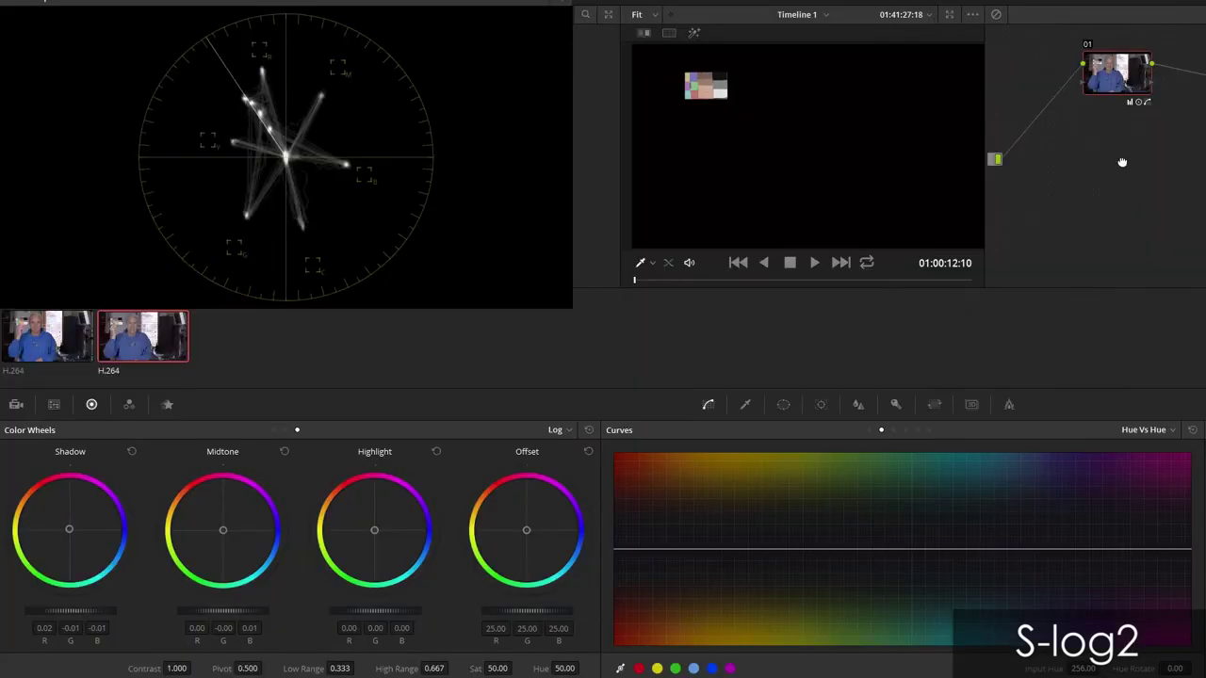
# Step: Add a serial node to the S-log2 clip labelled "color sat" and label the first node "contrast curve"
pyautogui.hotkey('alt', 's')
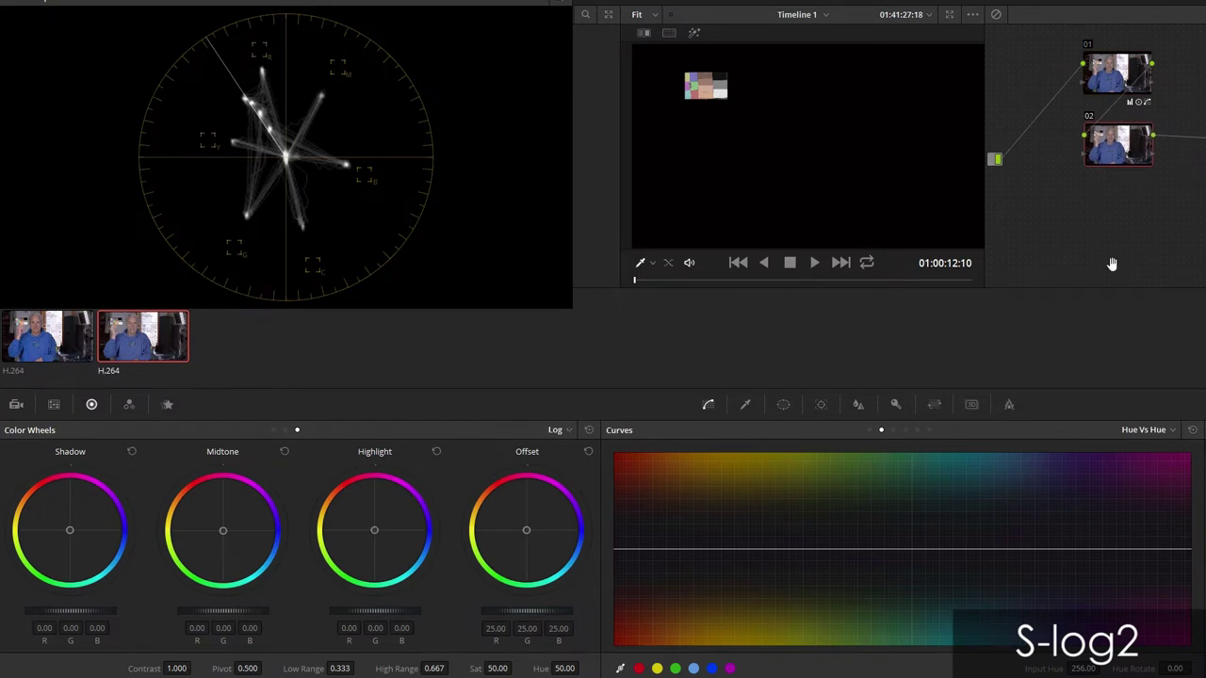
pyautogui.rightClick(1113, 137)
pyautogui.click(1126, 146)
pyautogui.write('color sat')
pyautogui.rightClick(1125, 64)
pyautogui.click(1129, 66)
pyautogui.write('contrast curve')
pyautogui.press('Return')
# Step: Set the color sat node's saturation to 70.00 and add control points for the six main hues on the Hue Vs Sat curve
pyautogui.moveTo(497, 668); pyautogui.dragTo(515, 668)
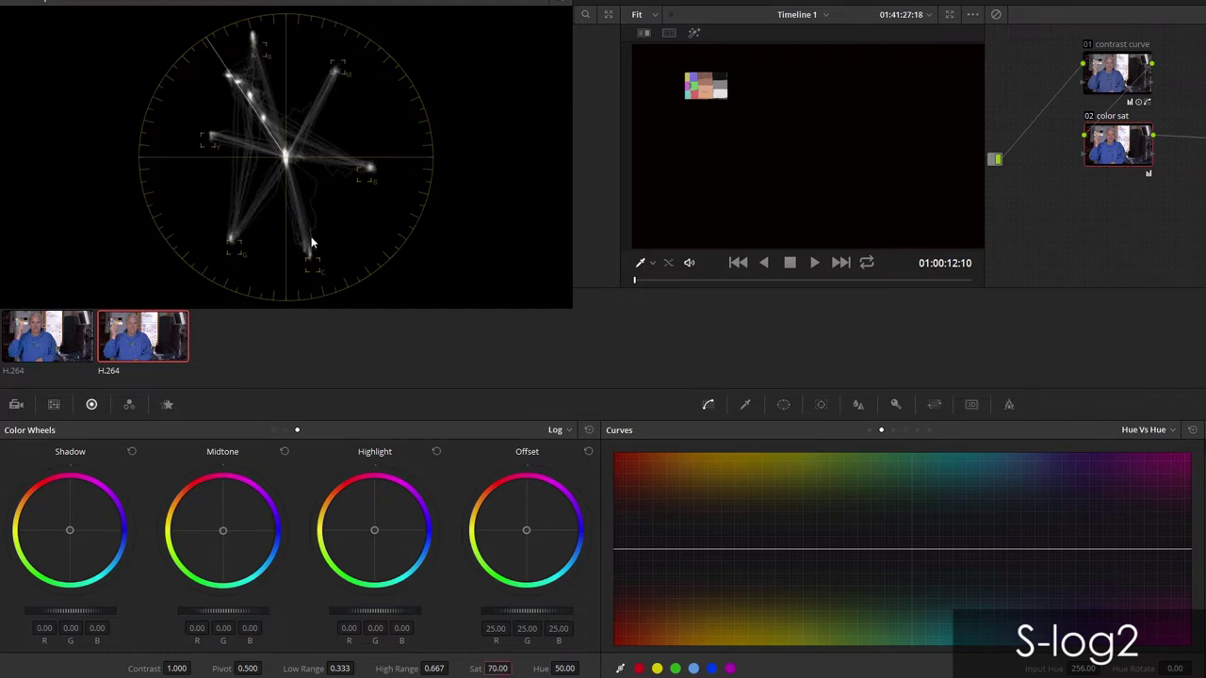
pyautogui.click(1156, 432)
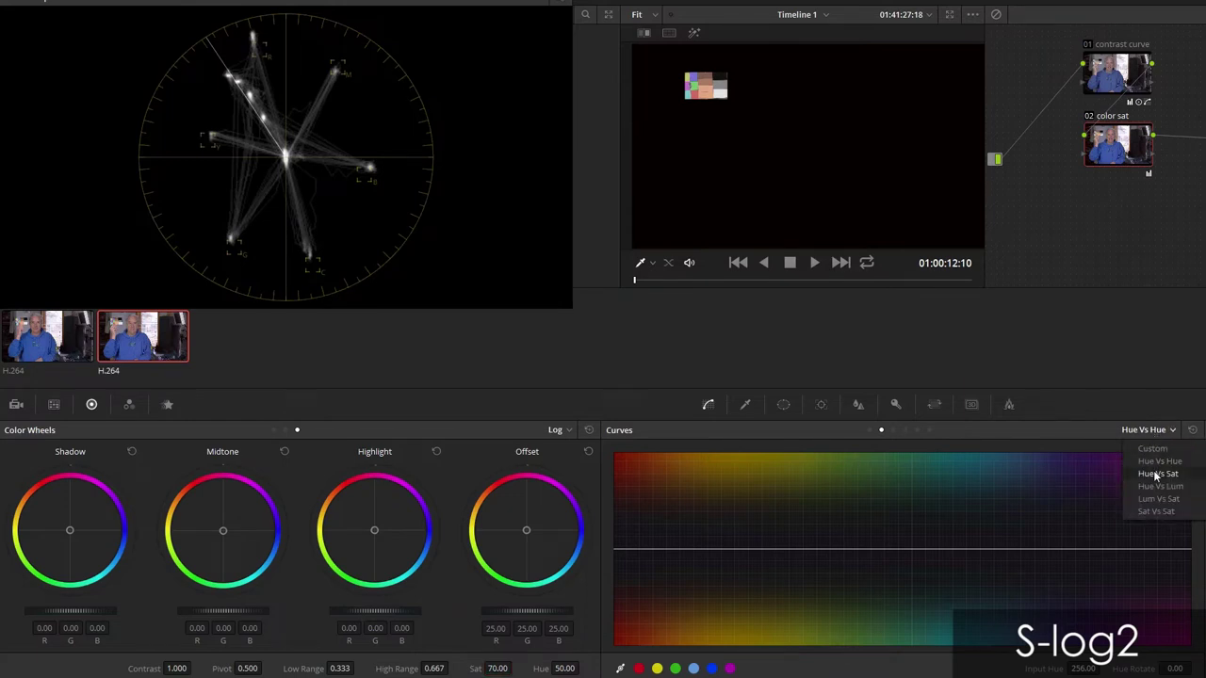
pyautogui.click(1156, 476)
pyautogui.click(638, 669)
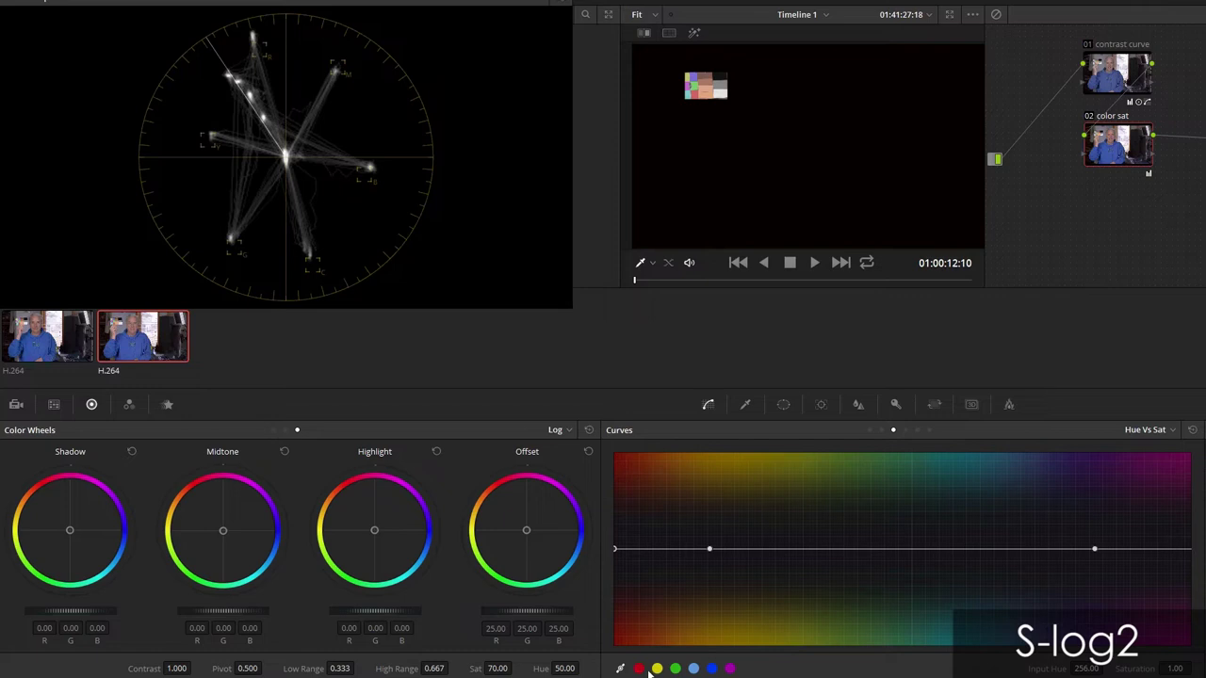
pyautogui.click(656, 669)
pyautogui.click(675, 669)
pyautogui.click(694, 669)
pyautogui.click(714, 668)
# Step: On the Hue Vs Sat curve, lower red and blue slightly, raise yellow slightly, and set green to about 1.04, cyan 1.09 and magenta 1.03
pyautogui.moveTo(615, 550); pyautogui.dragTo(616, 560)
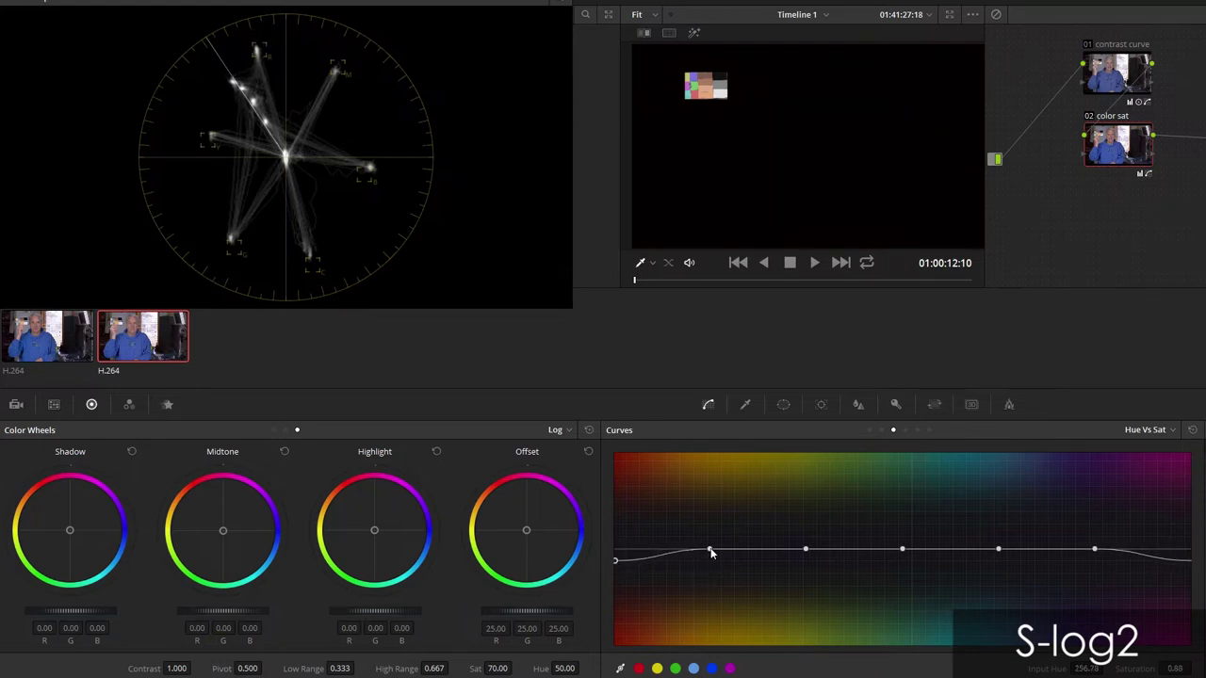
pyautogui.moveTo(710, 552); pyautogui.dragTo(711, 551)
pyautogui.moveTo(806, 548); pyautogui.dragTo(811, 546)
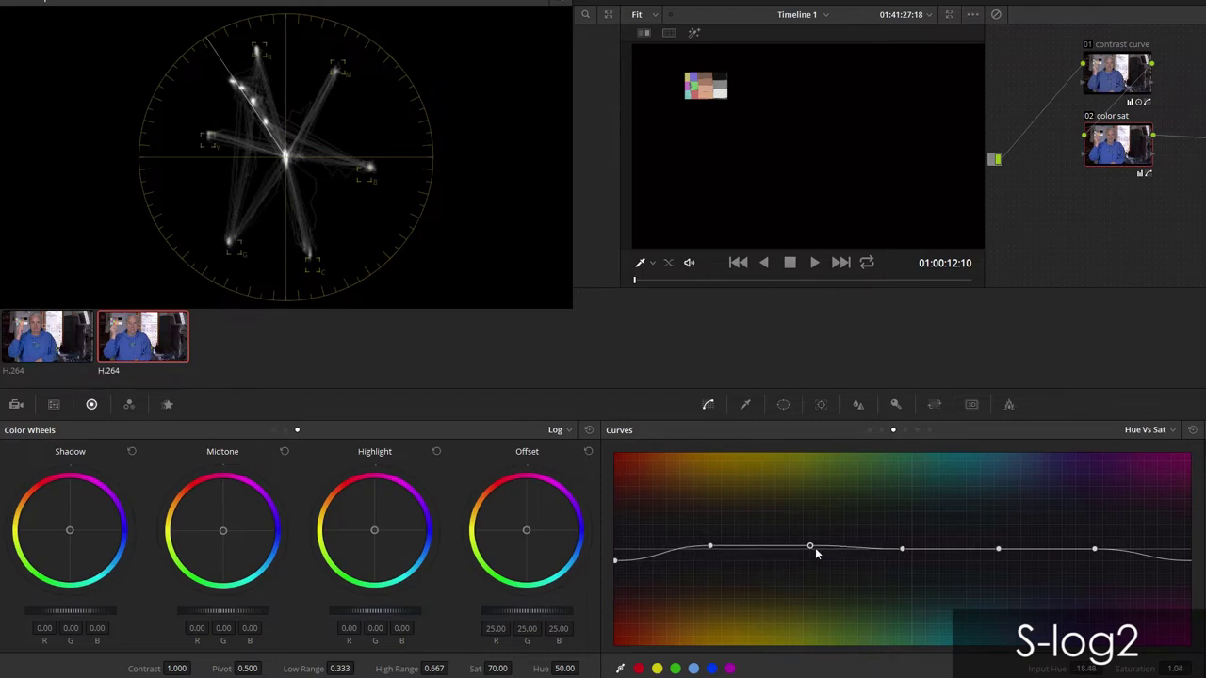
pyautogui.moveTo(903, 547); pyautogui.dragTo(907, 539)
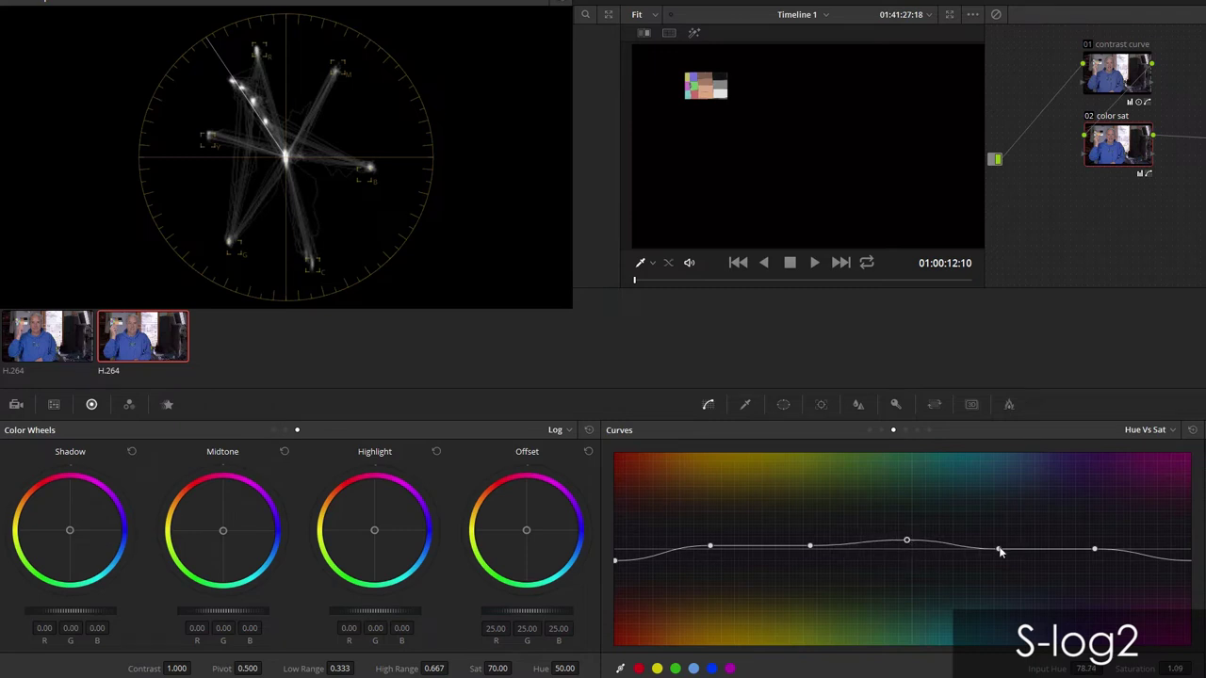
pyautogui.moveTo(999, 550); pyautogui.dragTo(1001, 550)
pyautogui.moveTo(1096, 550); pyautogui.dragTo(1096, 552)
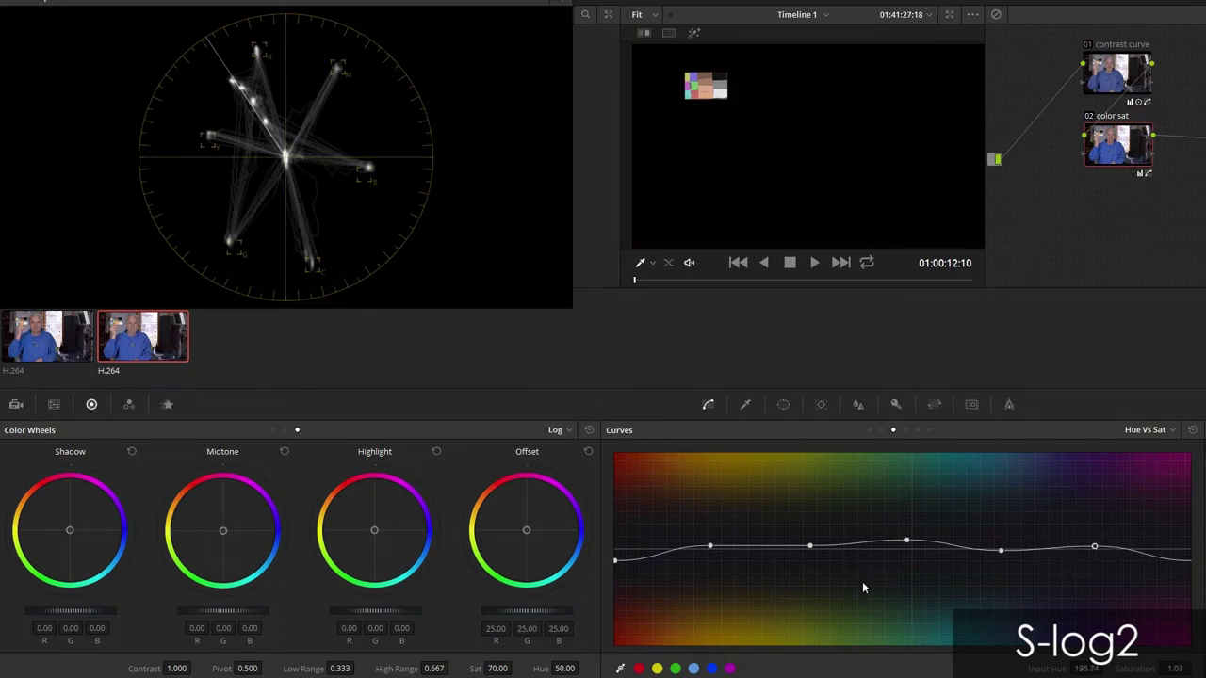
# Step: Add control points for the six main hues on the Hue Vs Hue curve
pyautogui.click(1143, 430)
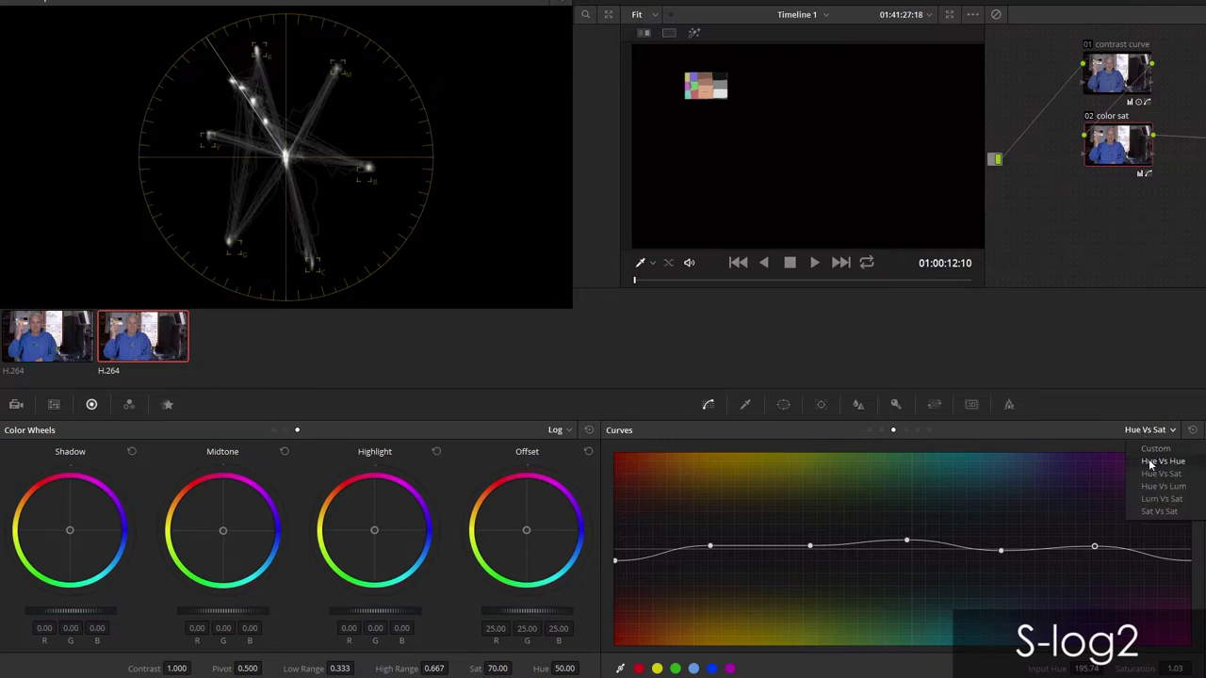
pyautogui.click(1148, 459)
pyautogui.click(639, 669)
pyautogui.click(657, 669)
pyautogui.click(676, 669)
pyautogui.click(711, 669)
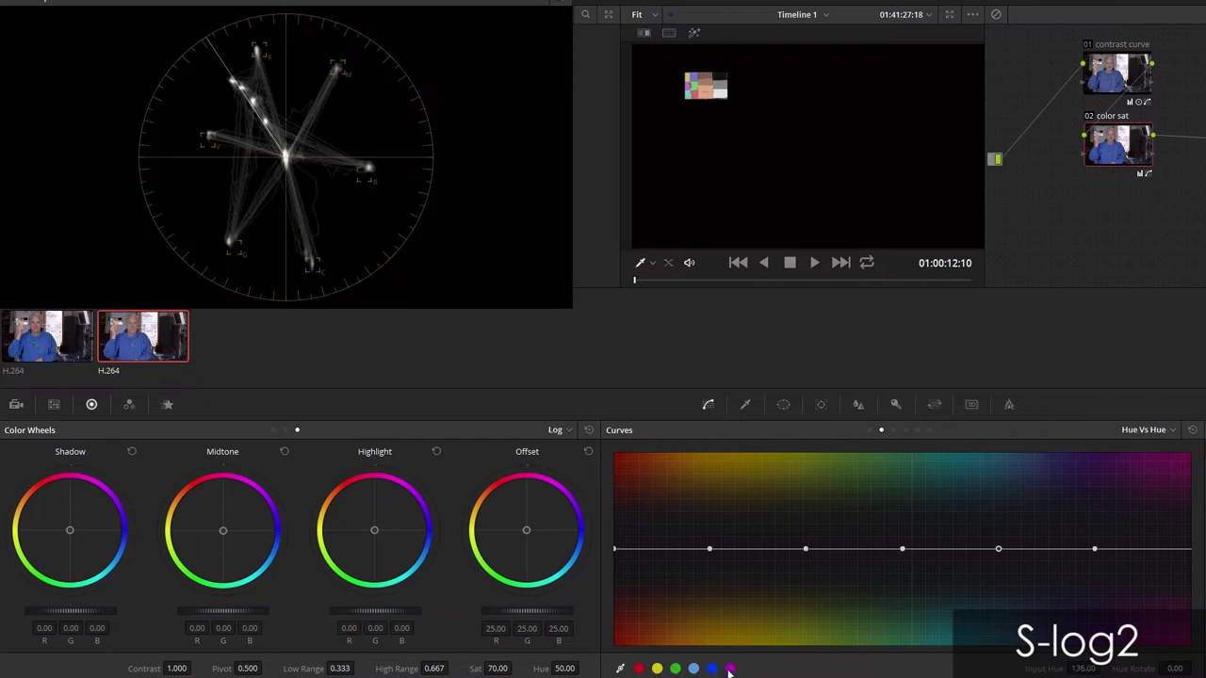
# Step: On the Hue Vs Hue curve, rotate blue to about 2.91 and red to 1.75, and lower the green and yellow points slightly
pyautogui.click(615, 550)
pyautogui.click(1000, 551)
pyautogui.moveTo(999, 552); pyautogui.dragTo(1000, 554)
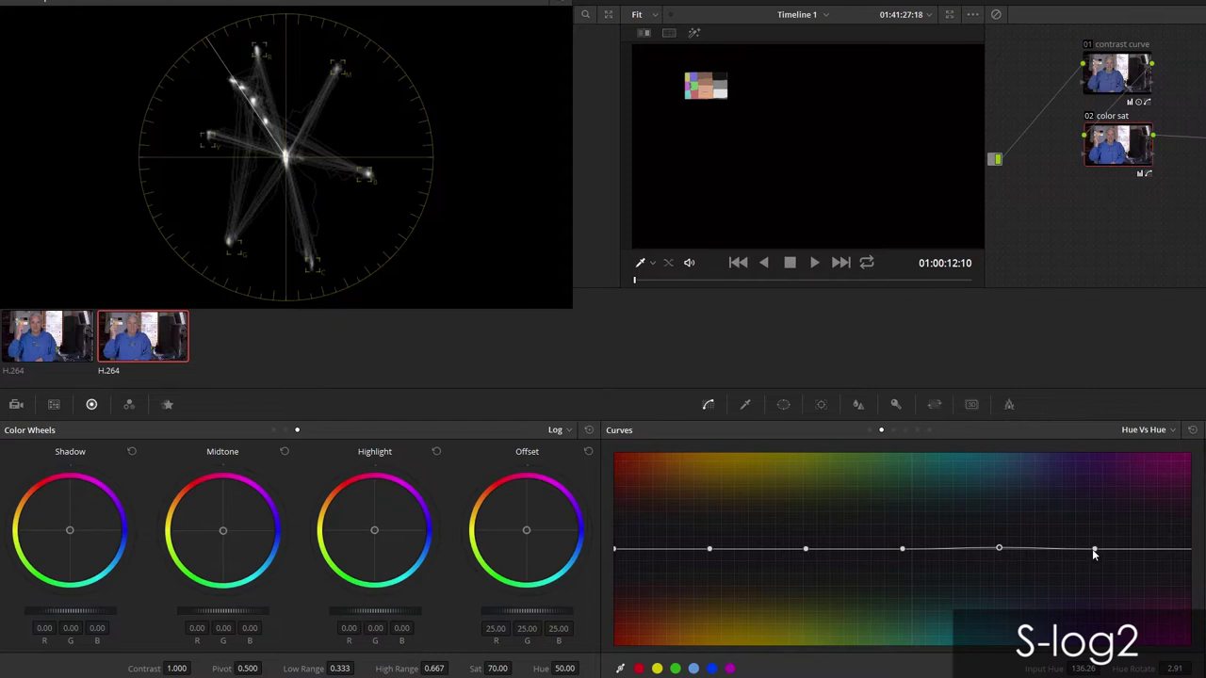
pyautogui.moveTo(806, 551); pyautogui.dragTo(807, 552)
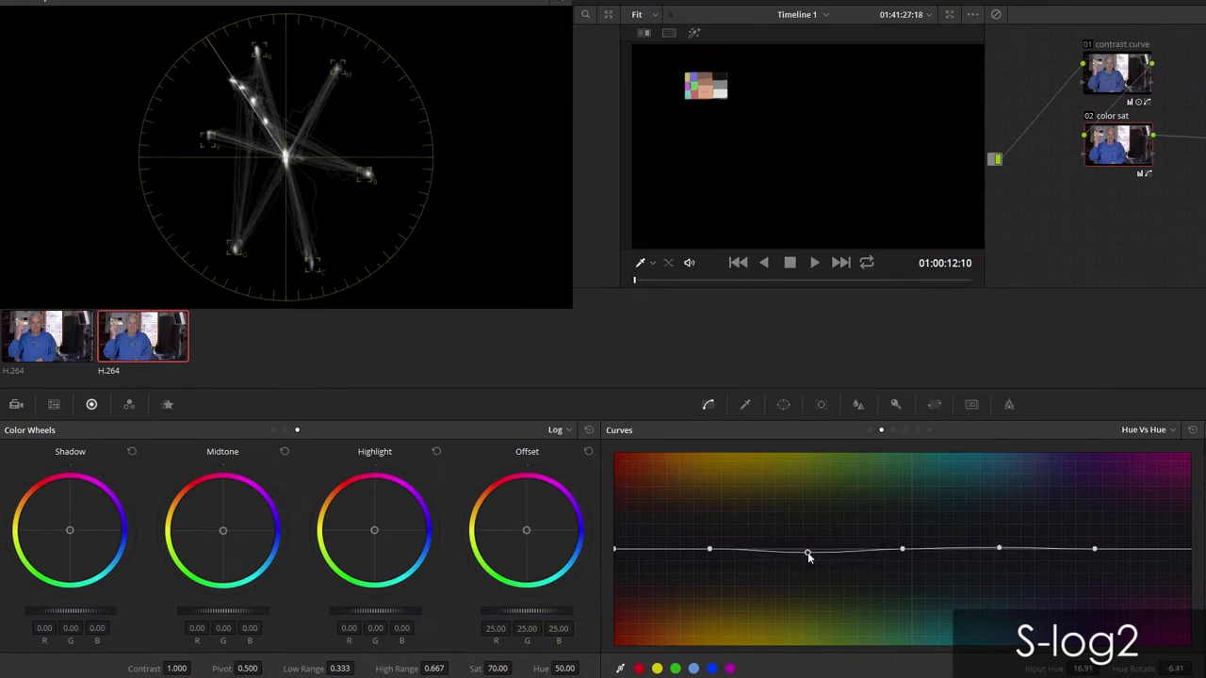
pyautogui.click(710, 549)
pyautogui.moveTo(710, 547); pyautogui.dragTo(710, 551)
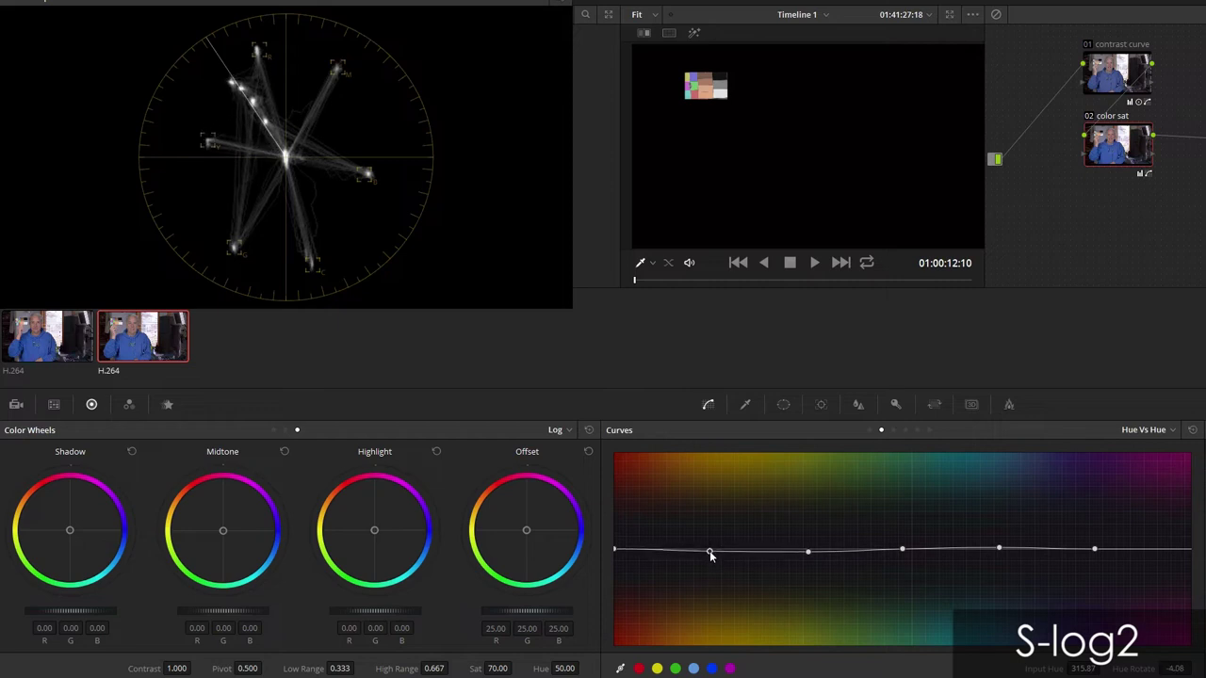
pyautogui.click(615, 549)
pyautogui.moveTo(615, 546); pyautogui.dragTo(614, 548)
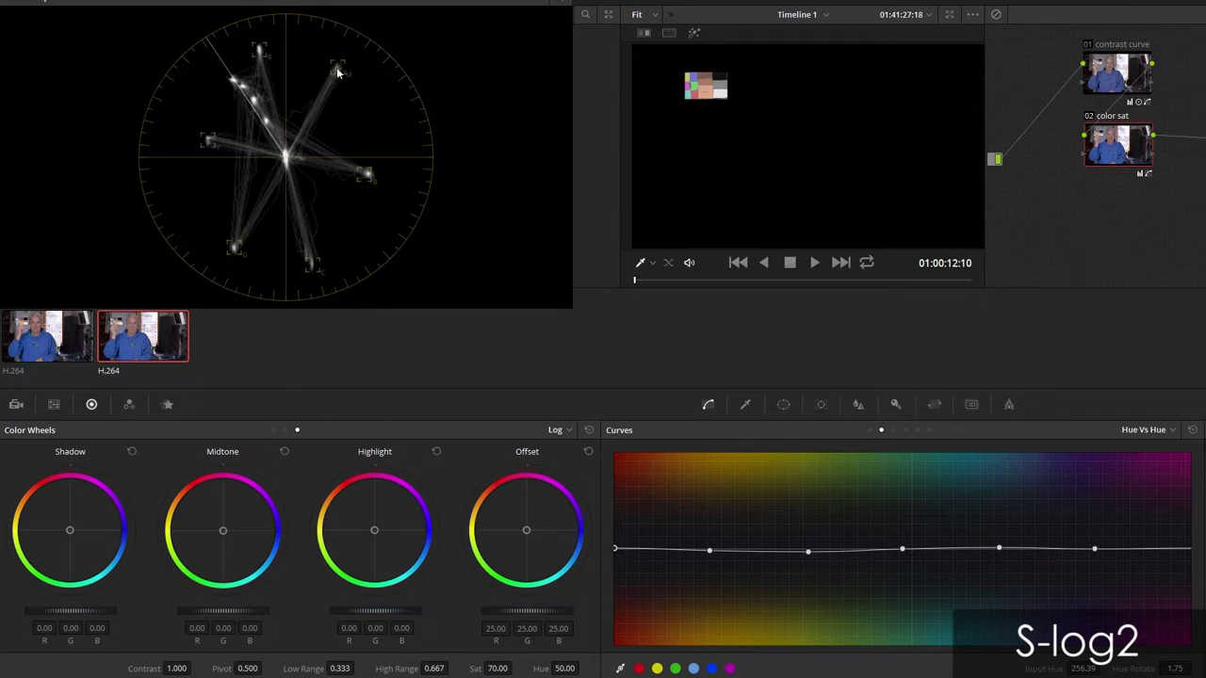
# Step: Rotate the blue point to 4.08 on the Hue Vs Hue curve and check the vectorscope with its 2x zoom off and on
pyautogui.click(999, 549)
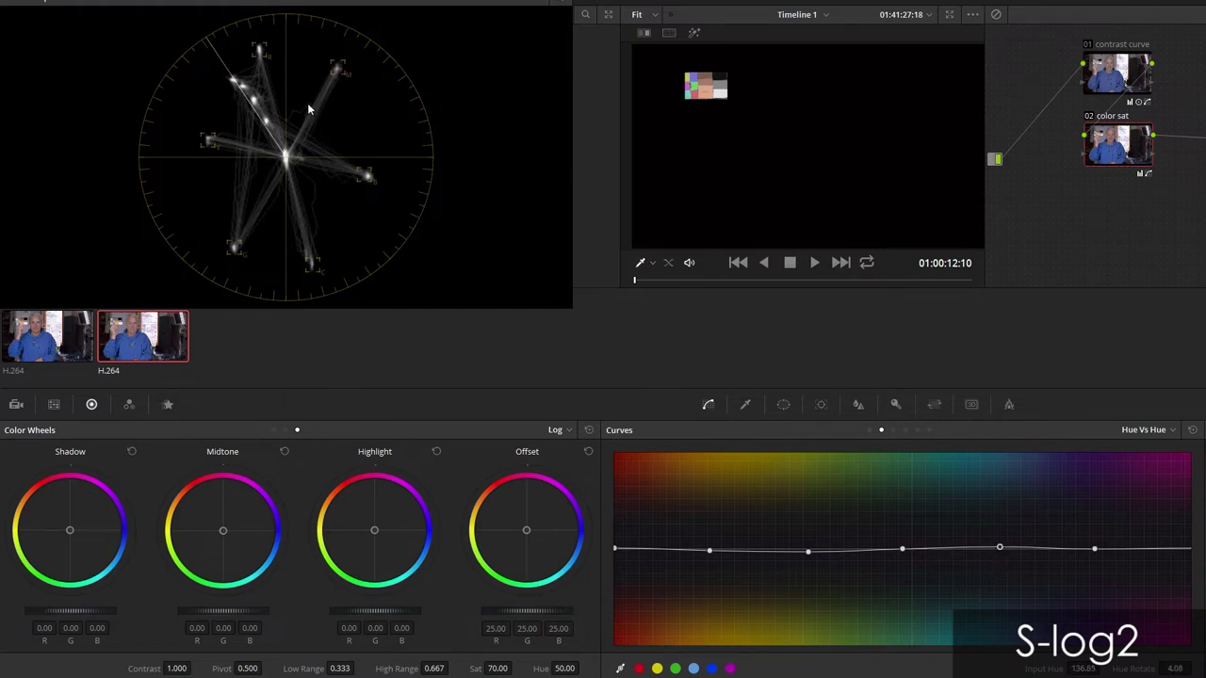
pyautogui.click(563, 6)
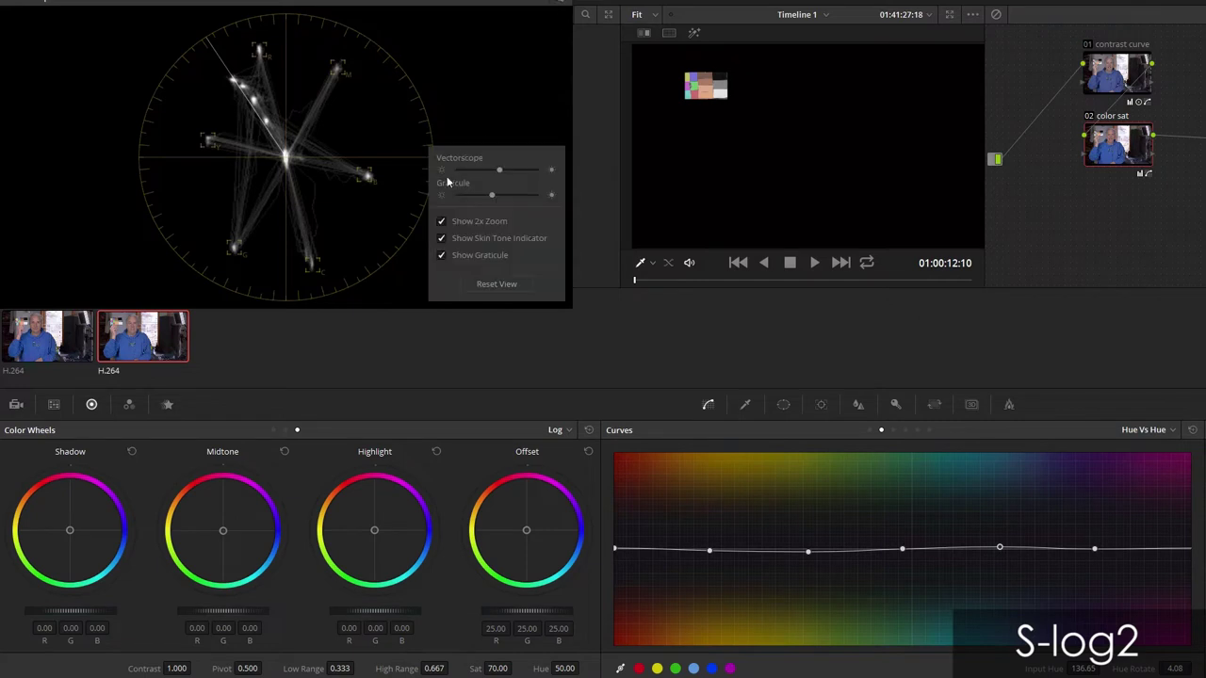
pyautogui.click(441, 220)
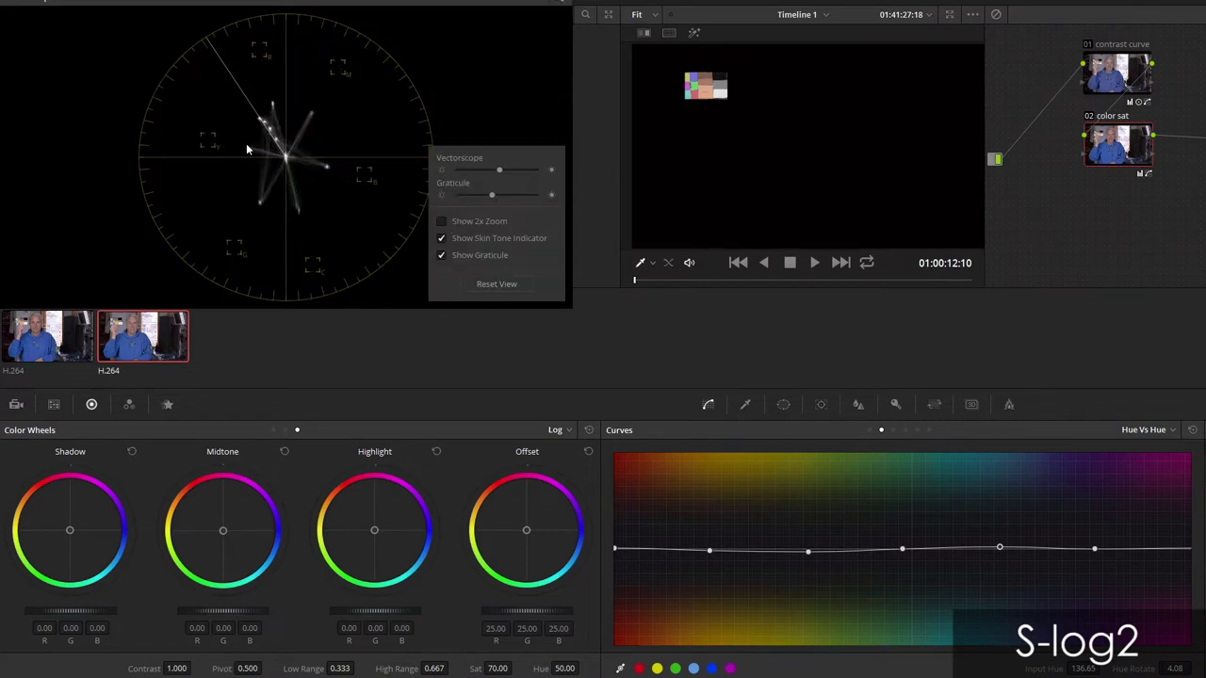
pyautogui.click(441, 221)
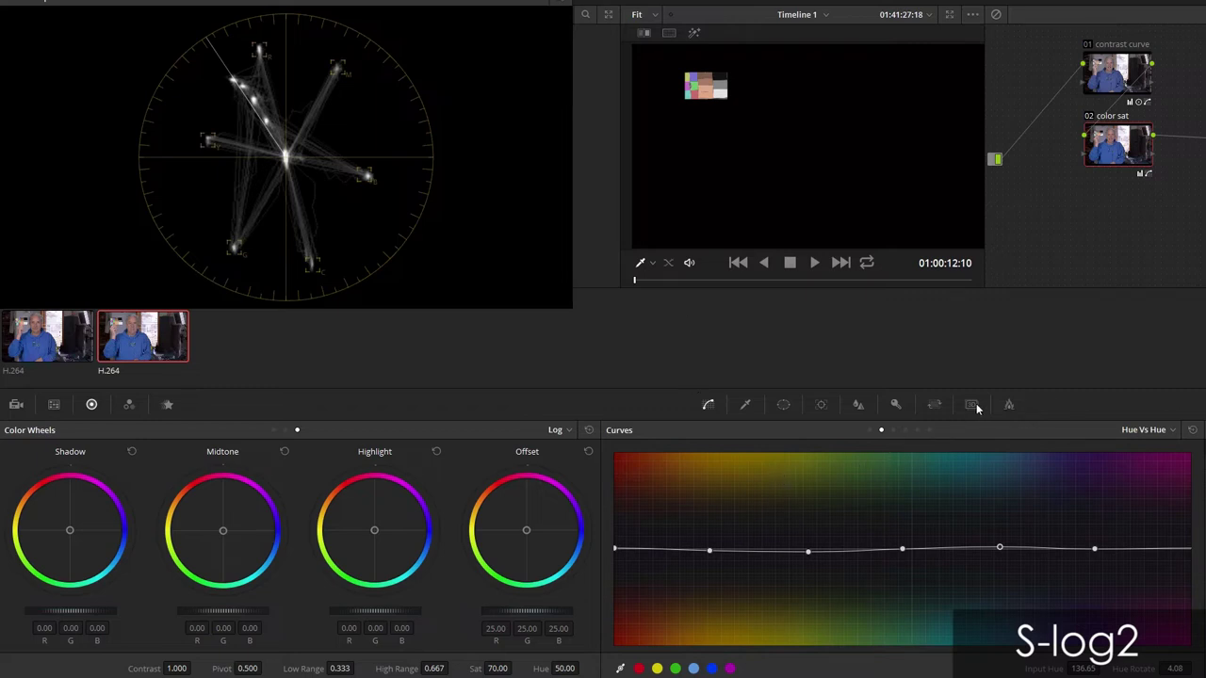
# Step: Reset the S-log2 clip's edit sizing to remove the blanking around the colour chart, and enlarge the viewer
pyautogui.click(933, 405)
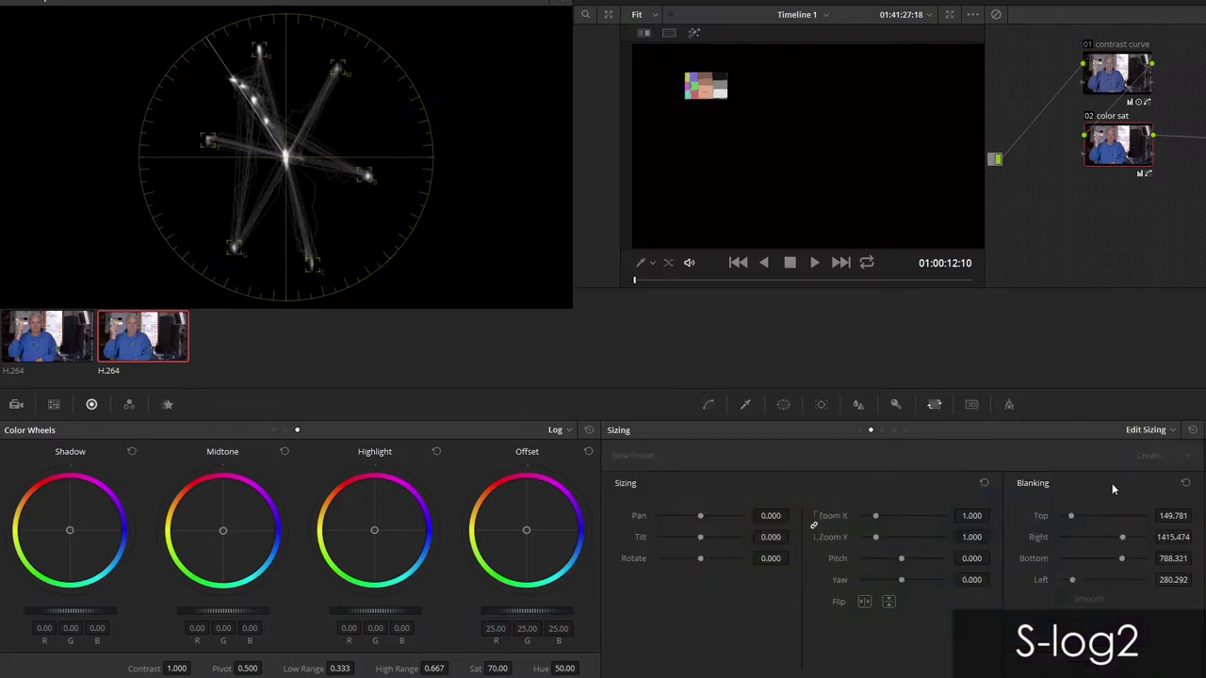
pyautogui.click(1192, 430)
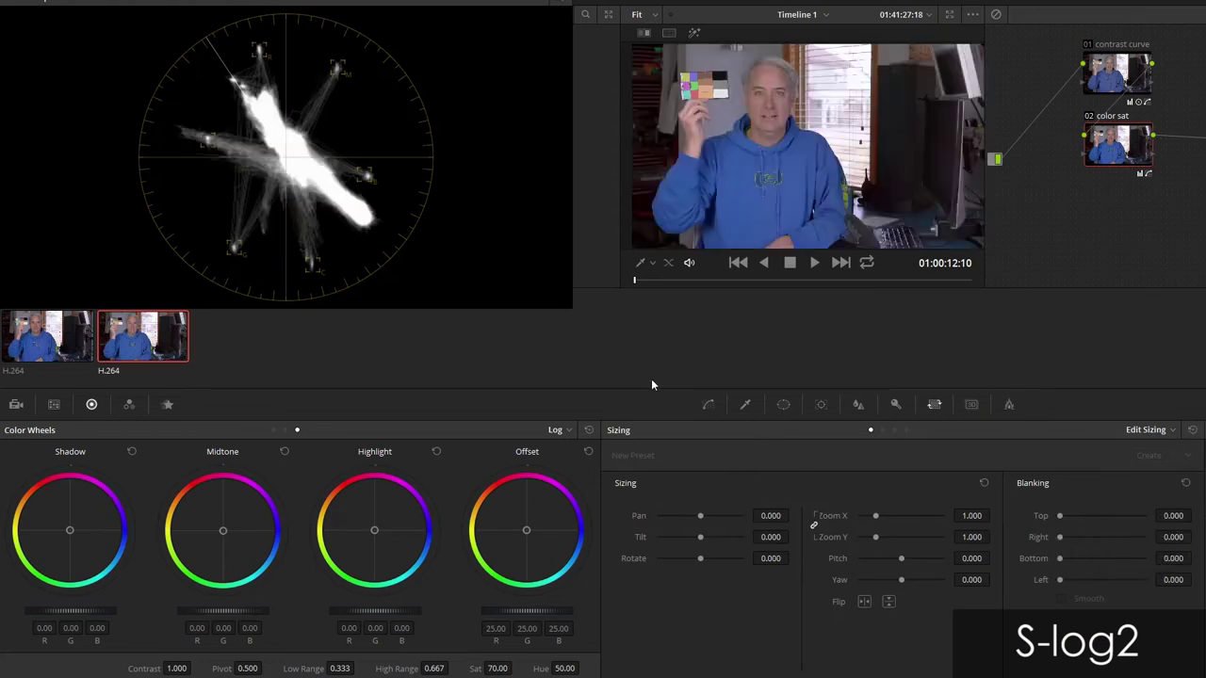
pyautogui.click(740, 265)
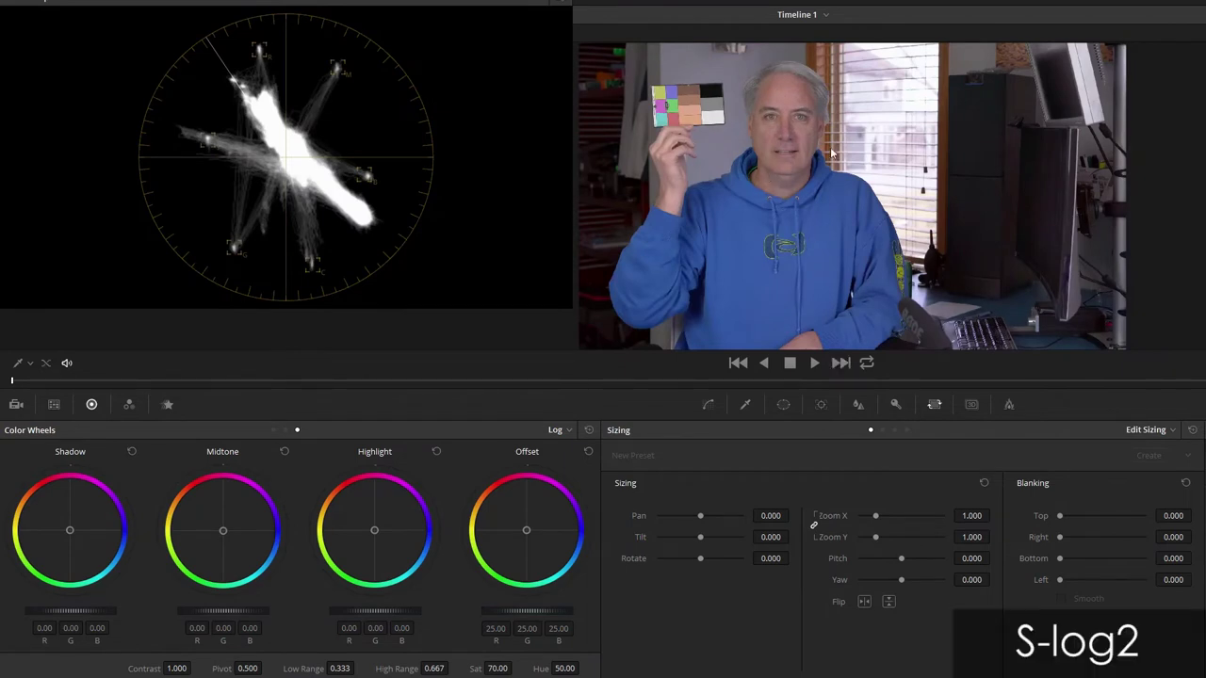
# Step: Switch to the Standard clip and turn off the vectorscope's 2x zoom
pyautogui.press('Down')
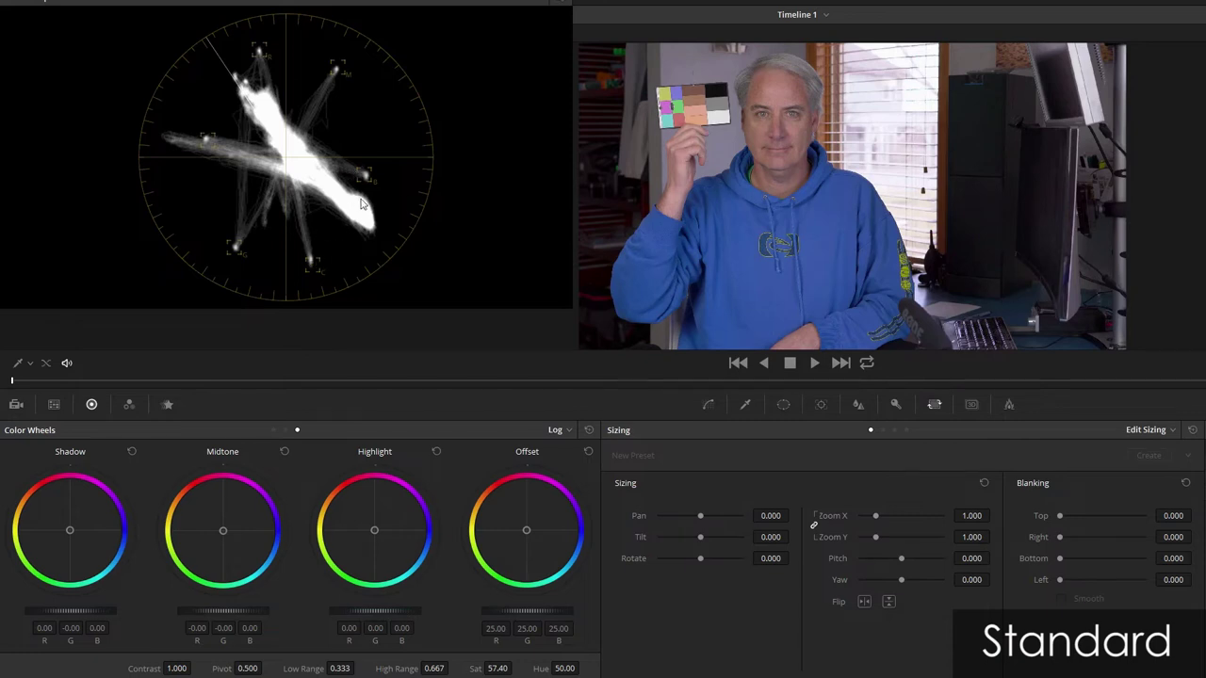
pyautogui.click(557, 9)
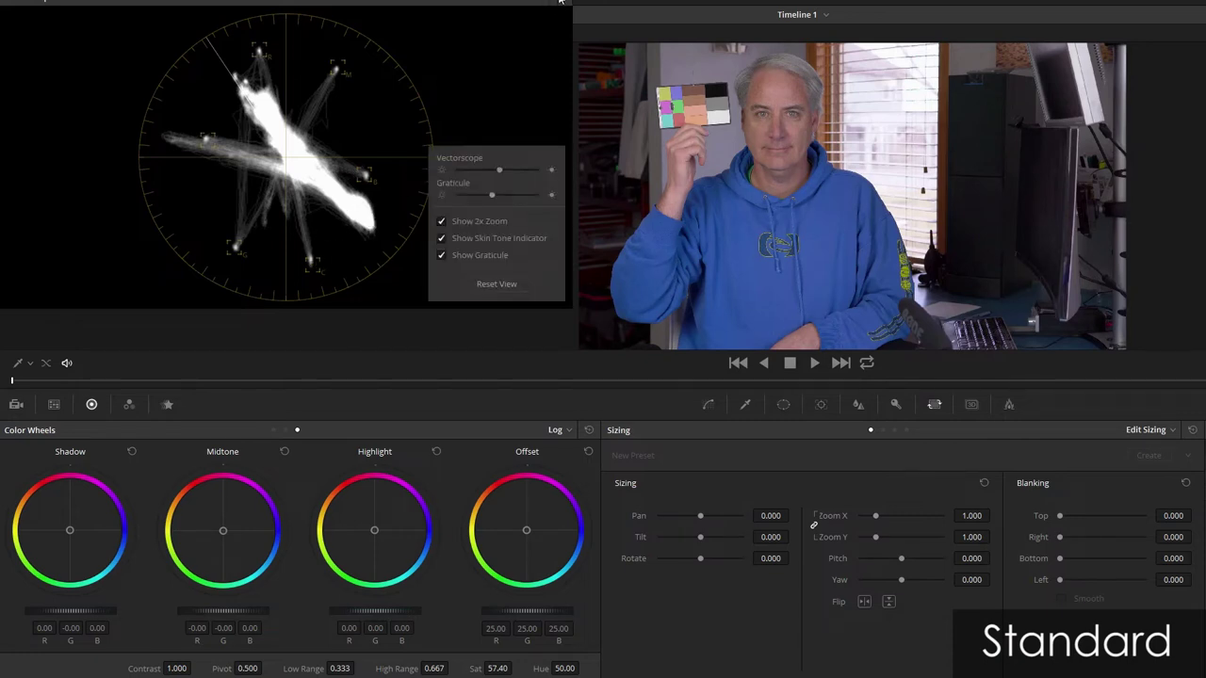
pyautogui.click(442, 224)
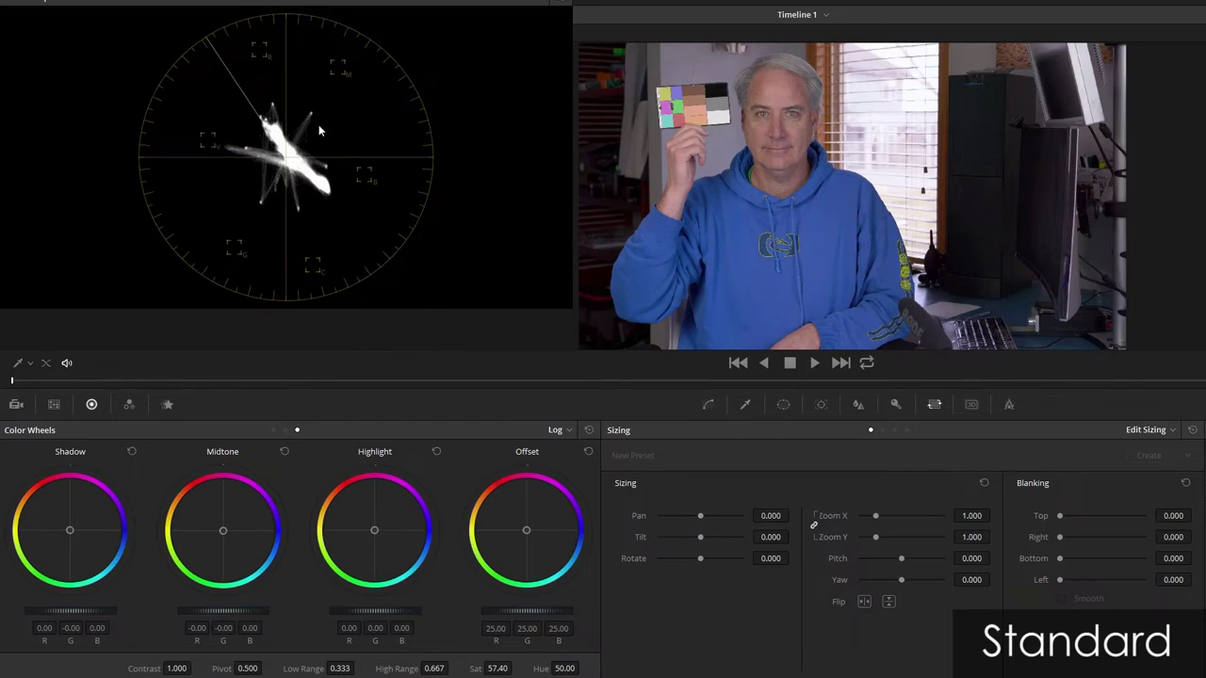
# Step: Alternate between the Standard and S-log2 clips to compare their colours in the full frame and on the vectorscope
pyautogui.click(738, 363)
pyautogui.click(839, 364)
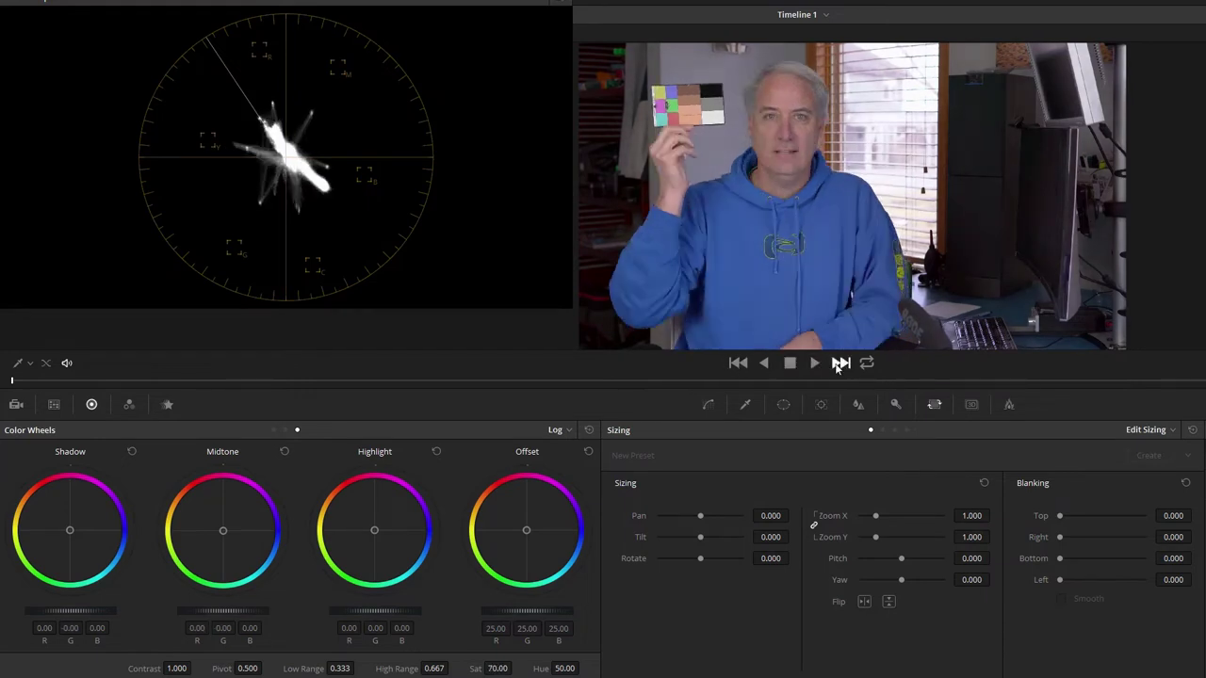
pyautogui.click(737, 363)
pyautogui.click(842, 363)
pyautogui.click(738, 363)
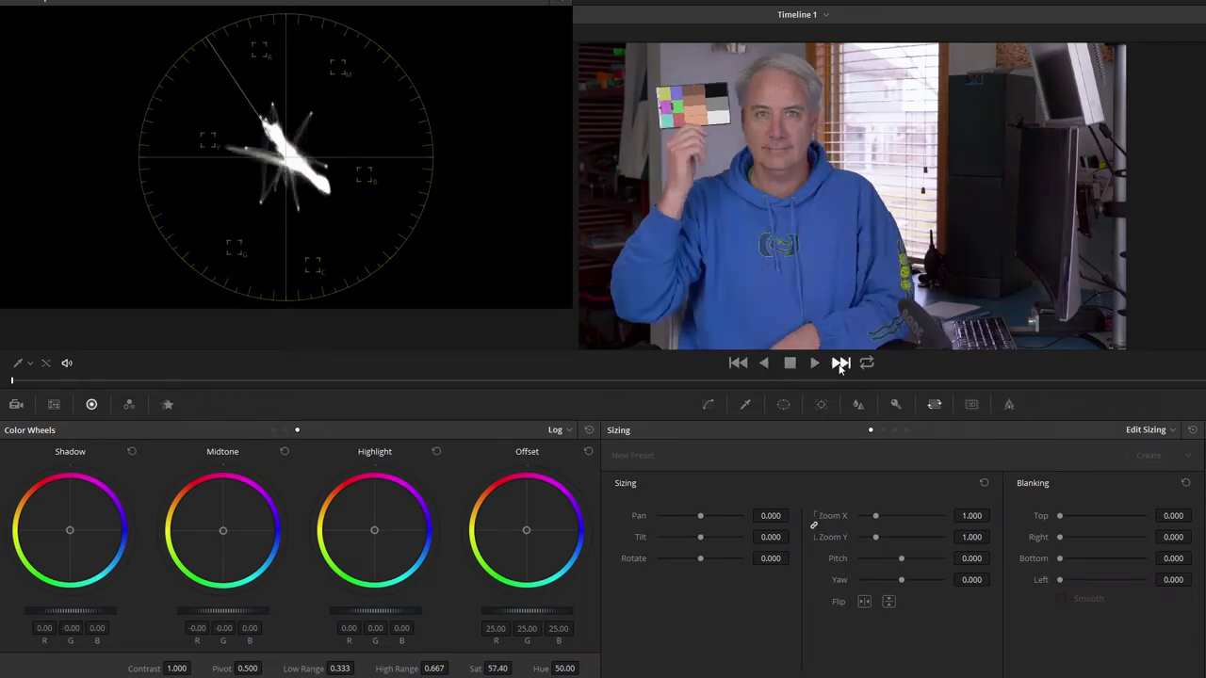
pyautogui.click(840, 363)
pyautogui.click(737, 364)
pyautogui.click(840, 364)
pyautogui.click(738, 364)
pyautogui.click(841, 364)
pyautogui.click(738, 364)
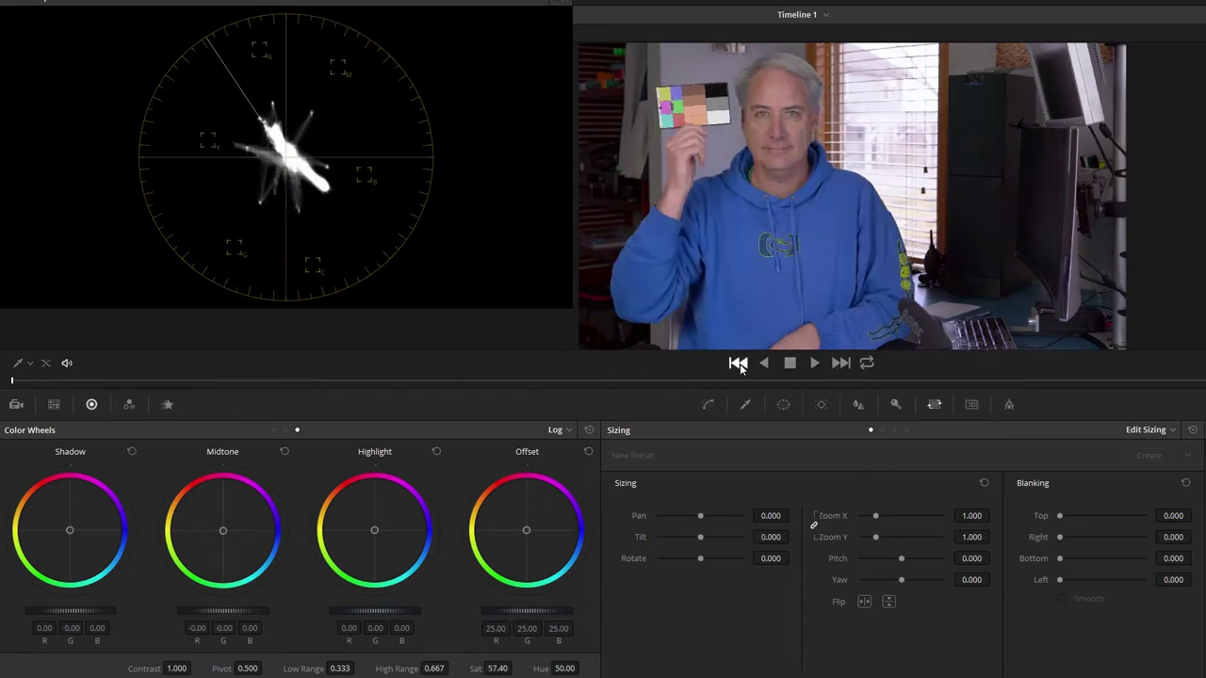
pyautogui.click(841, 364)
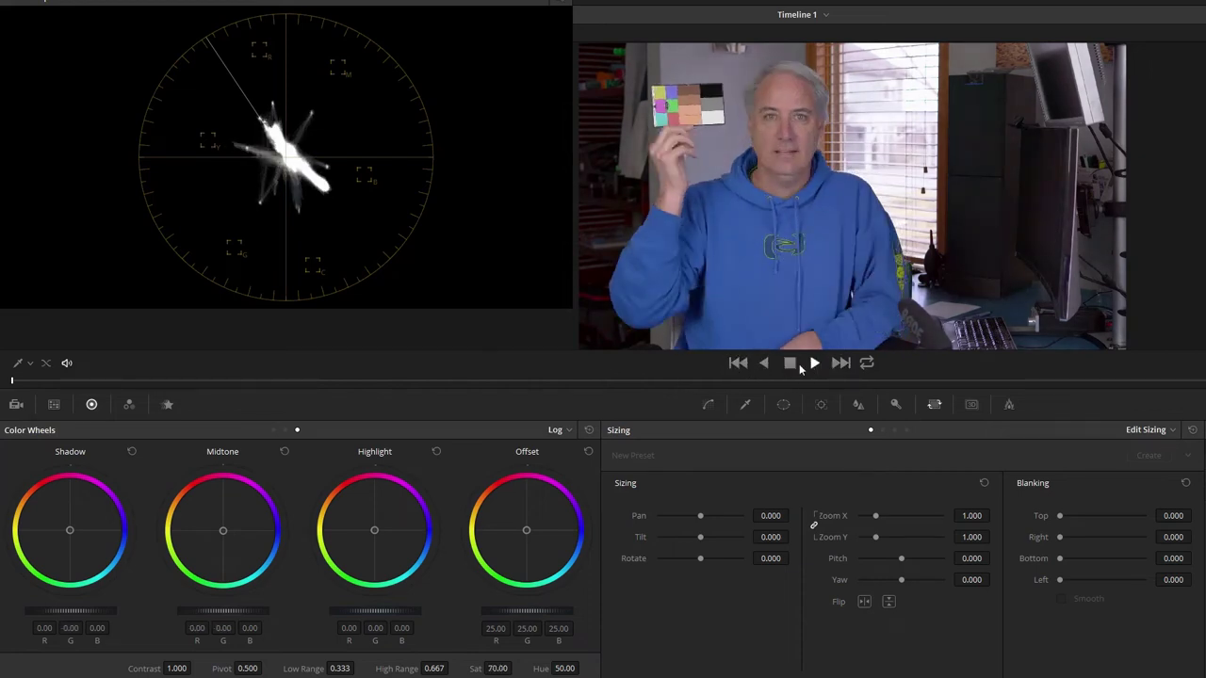
pyautogui.click(738, 364)
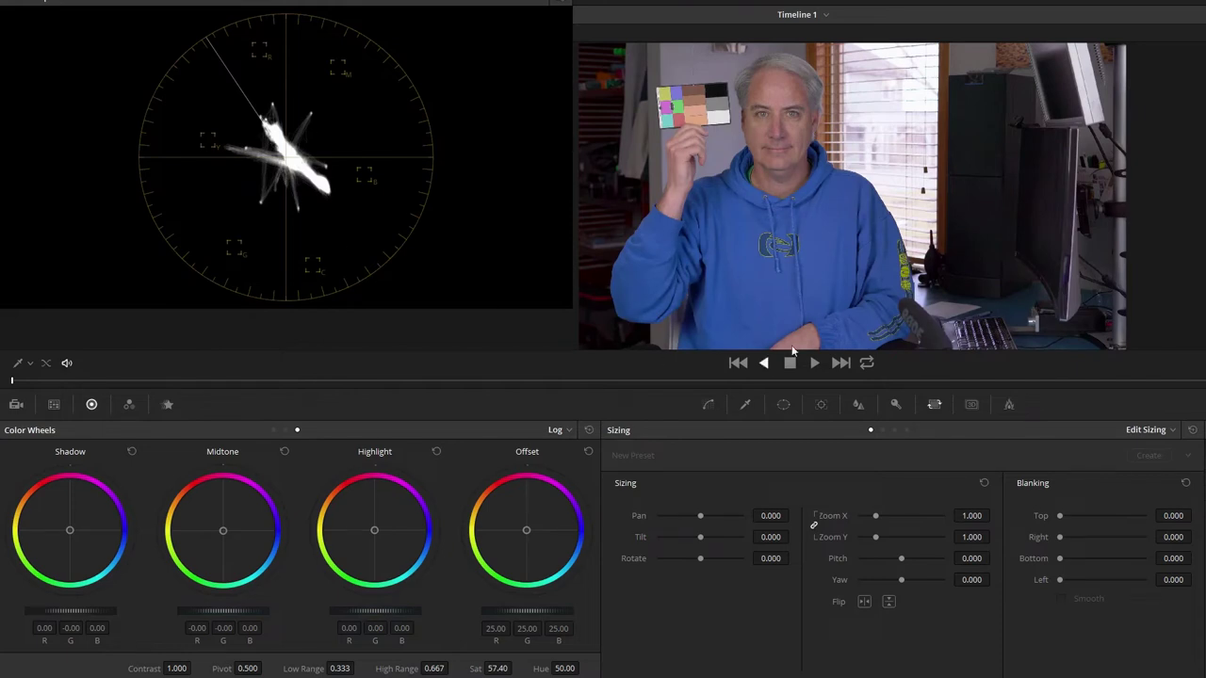
pyautogui.click(840, 363)
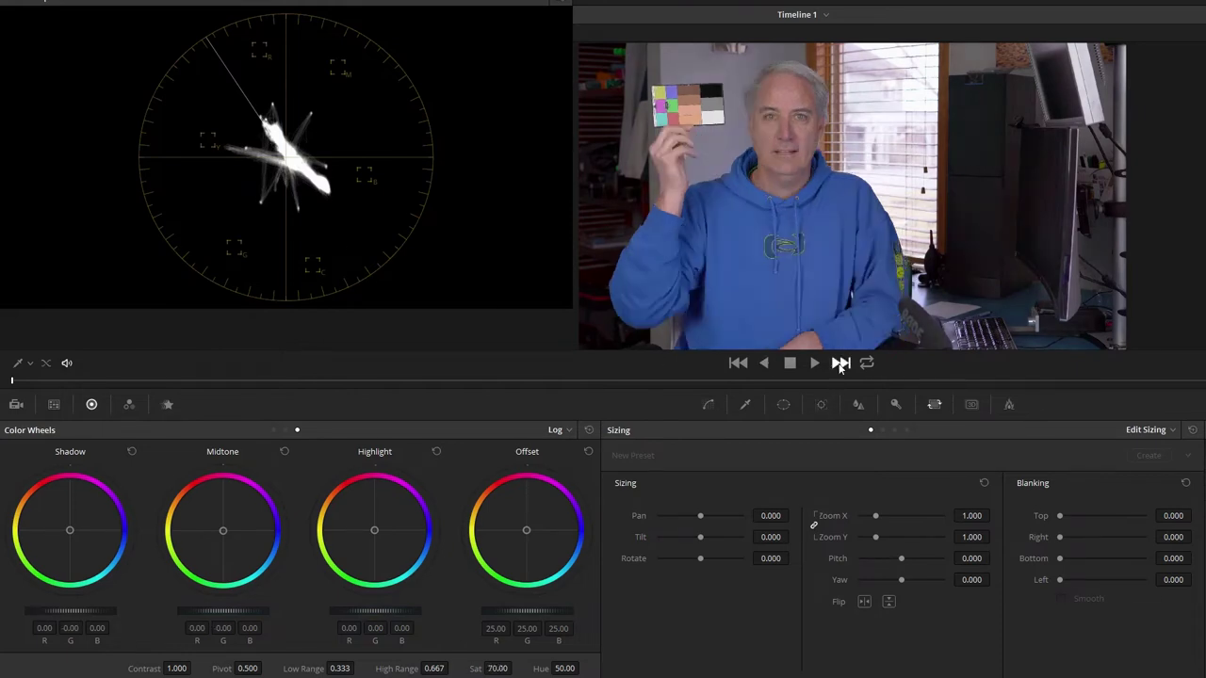
pyautogui.click(738, 364)
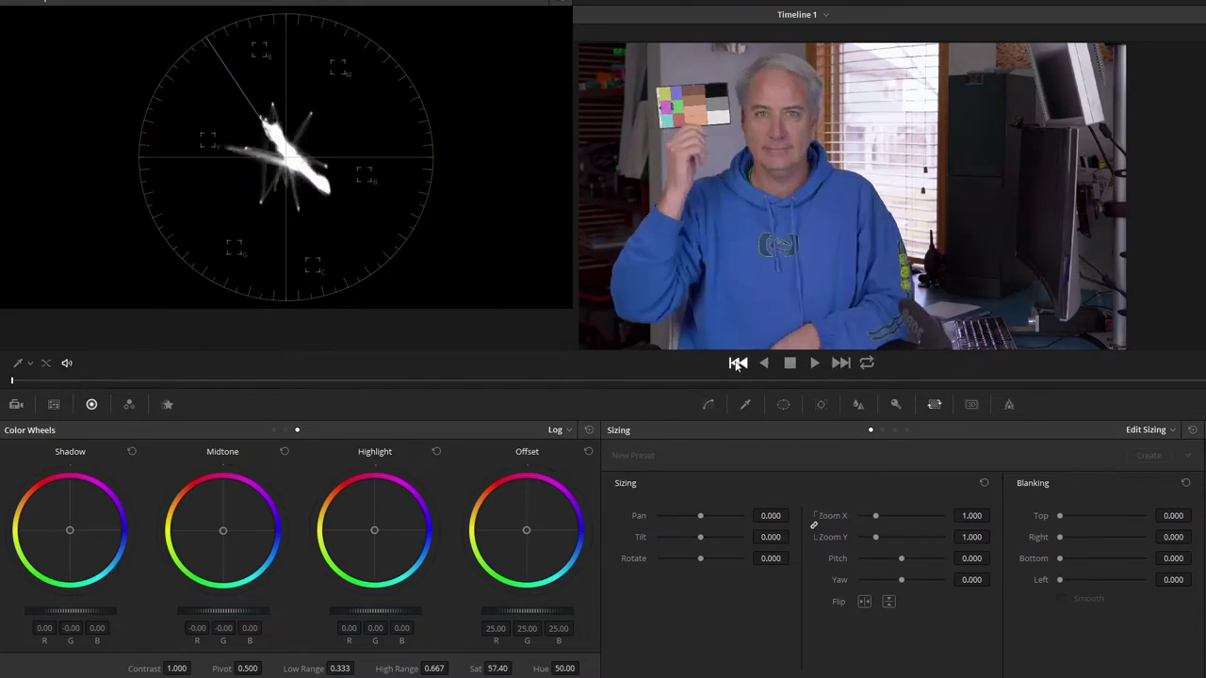
pyautogui.click(840, 364)
pyautogui.click(738, 363)
pyautogui.click(841, 364)
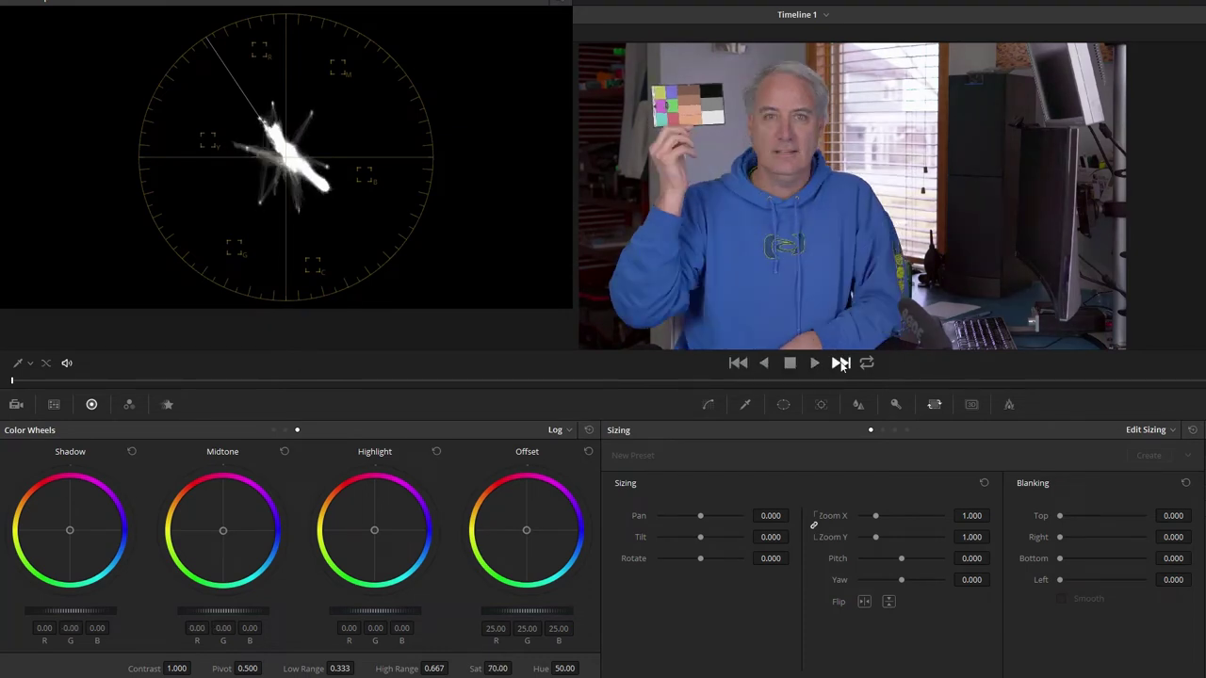
pyautogui.click(739, 363)
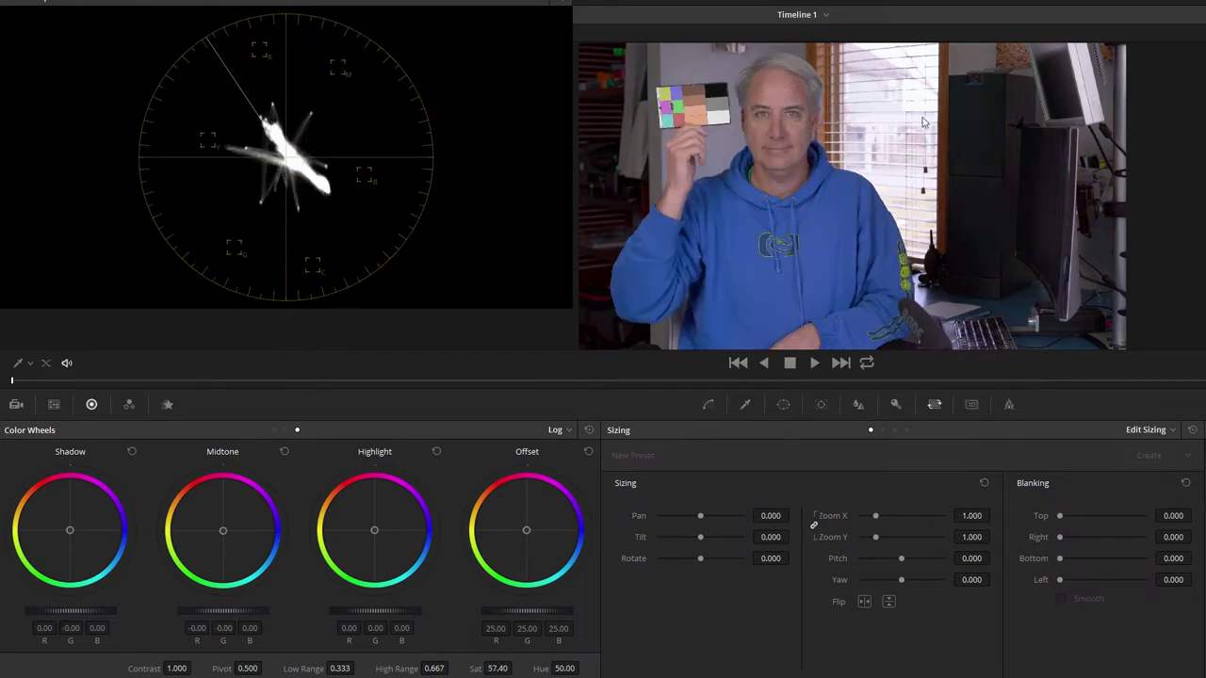
# Step: Alternate between the S-log2 and Standard clips to compare shadows, midtones and highlights on the waveform
pyautogui.click(841, 362)
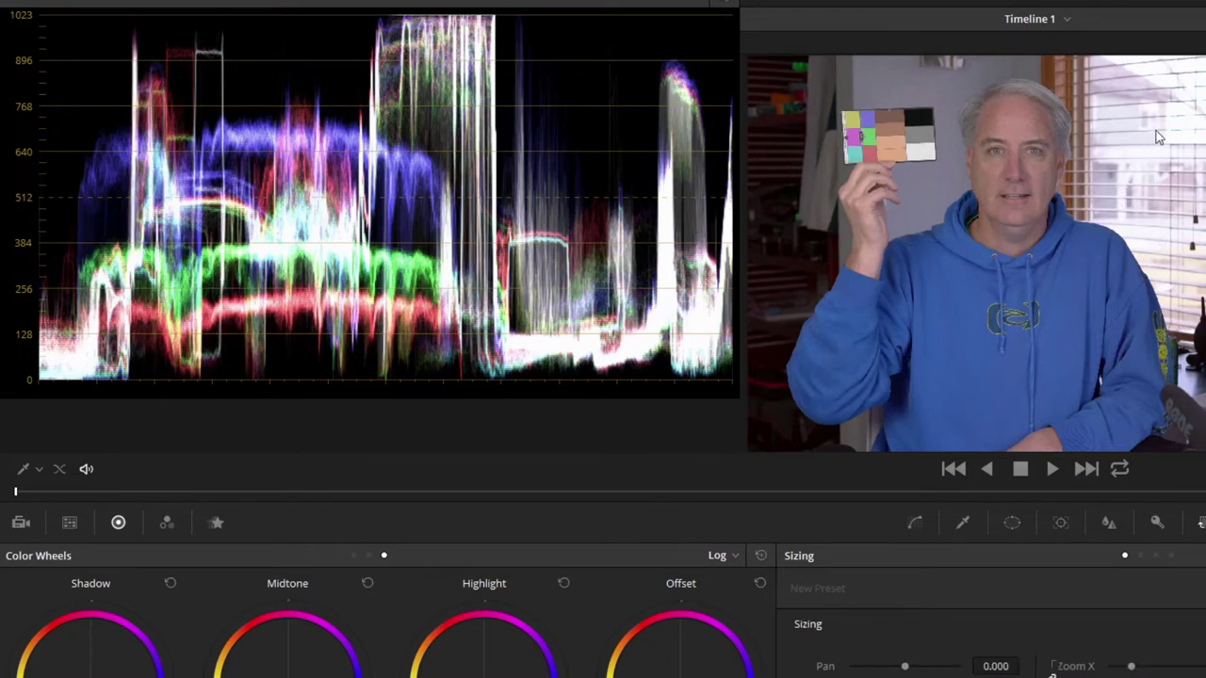
pyautogui.click(954, 468)
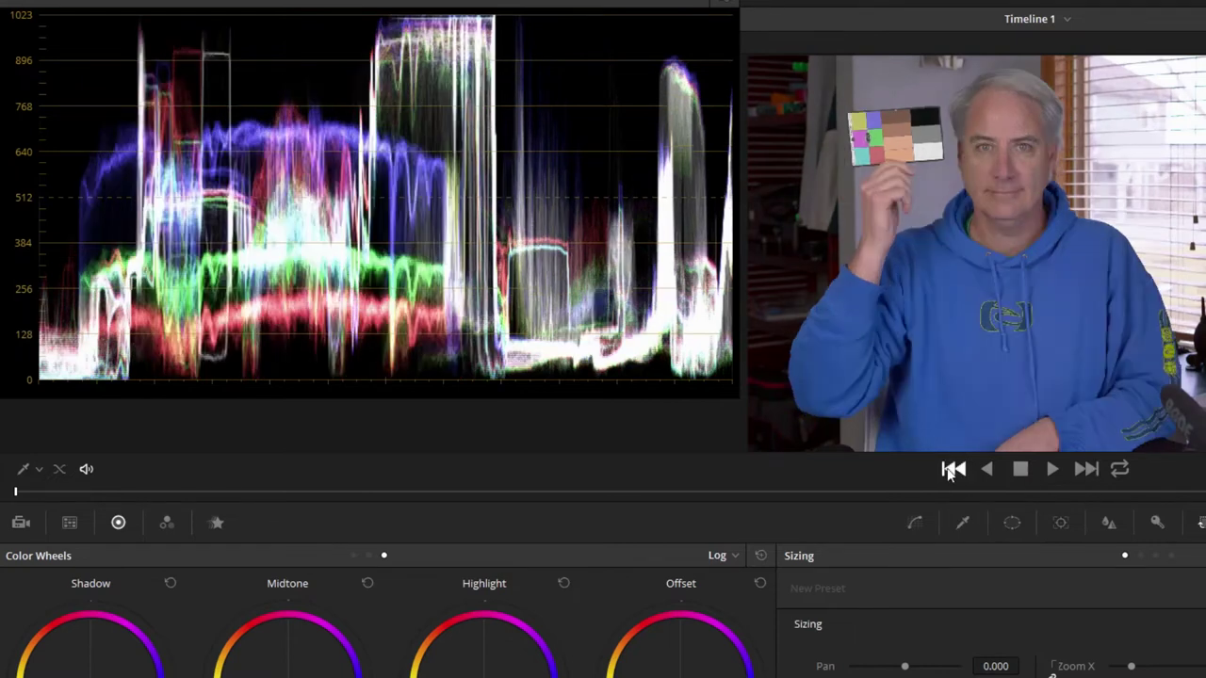
pyautogui.click(1086, 468)
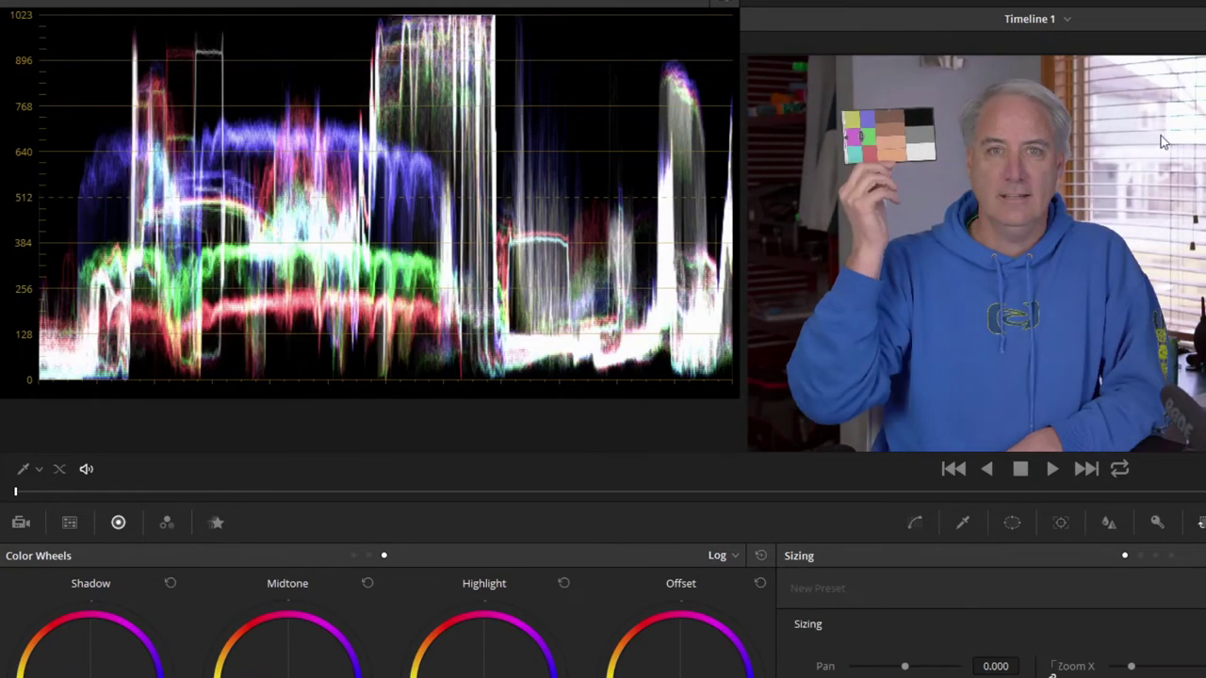
pyautogui.click(949, 474)
pyautogui.click(1086, 469)
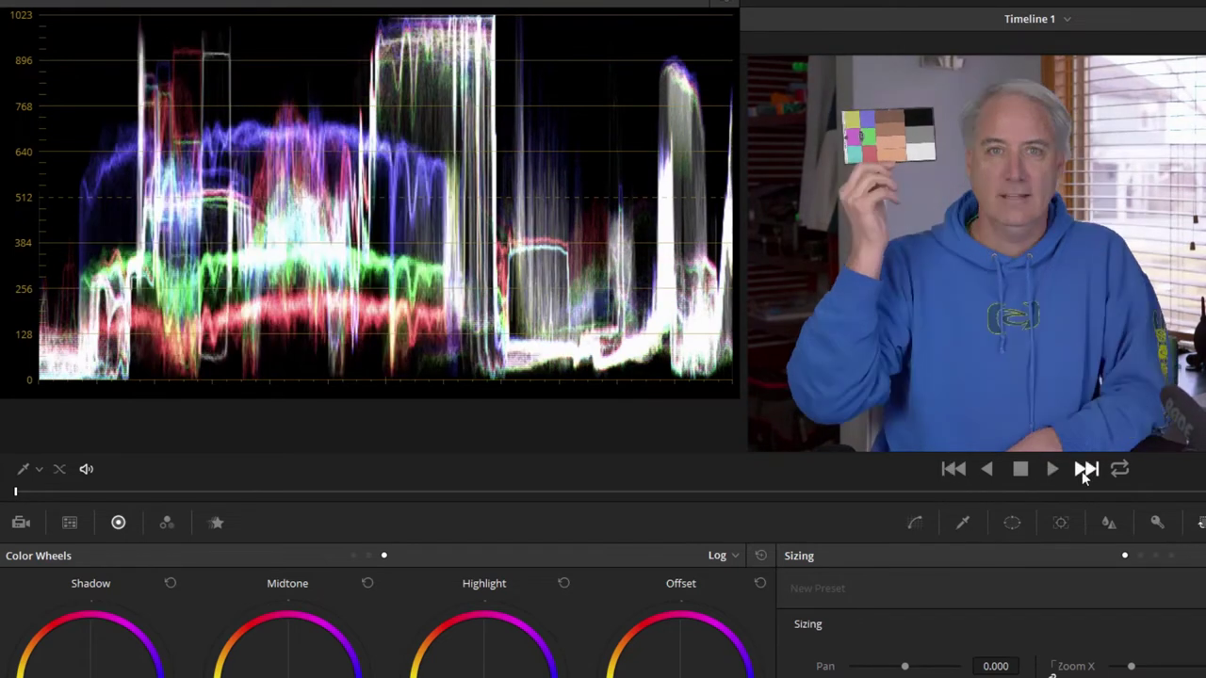
pyautogui.click(952, 469)
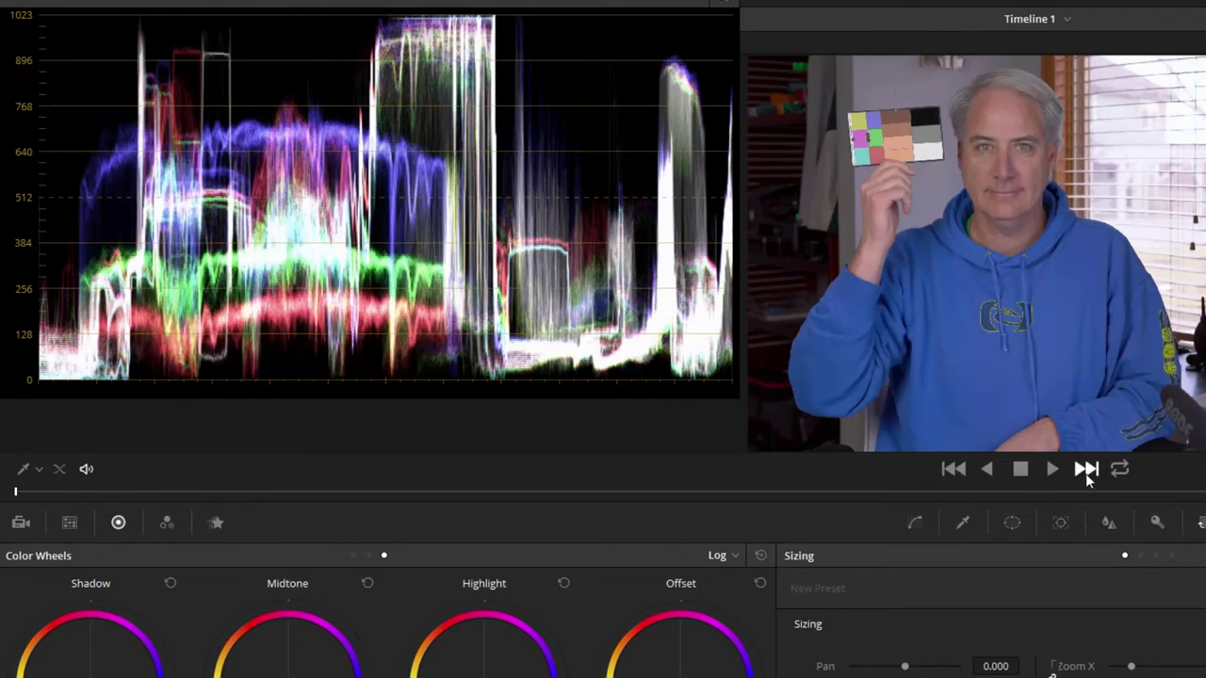
pyautogui.click(1085, 472)
pyautogui.click(954, 471)
pyautogui.click(1085, 470)
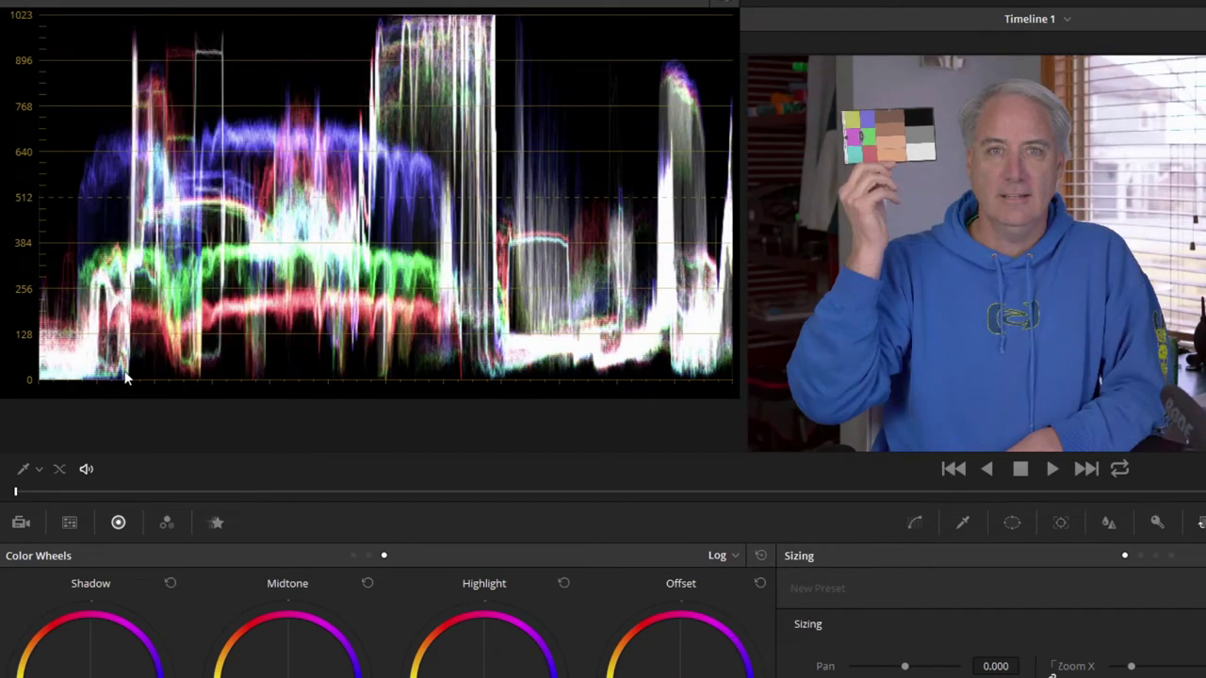
pyautogui.click(955, 471)
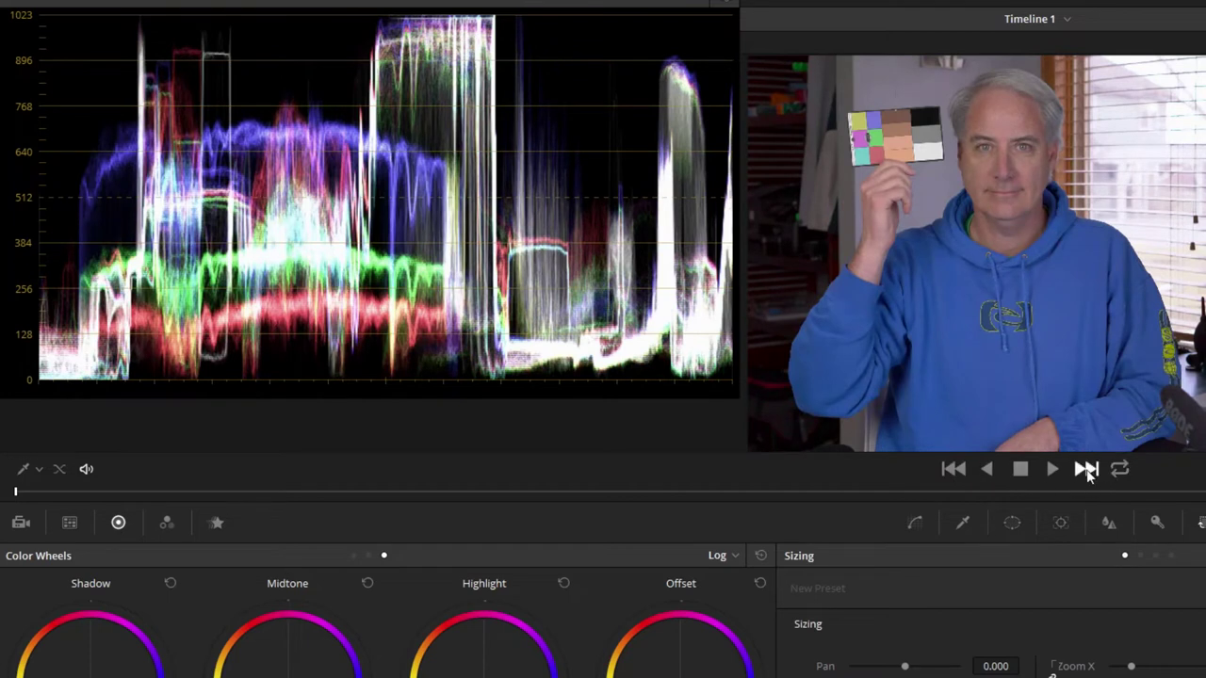
pyautogui.click(1087, 470)
pyautogui.click(950, 472)
pyautogui.click(1086, 470)
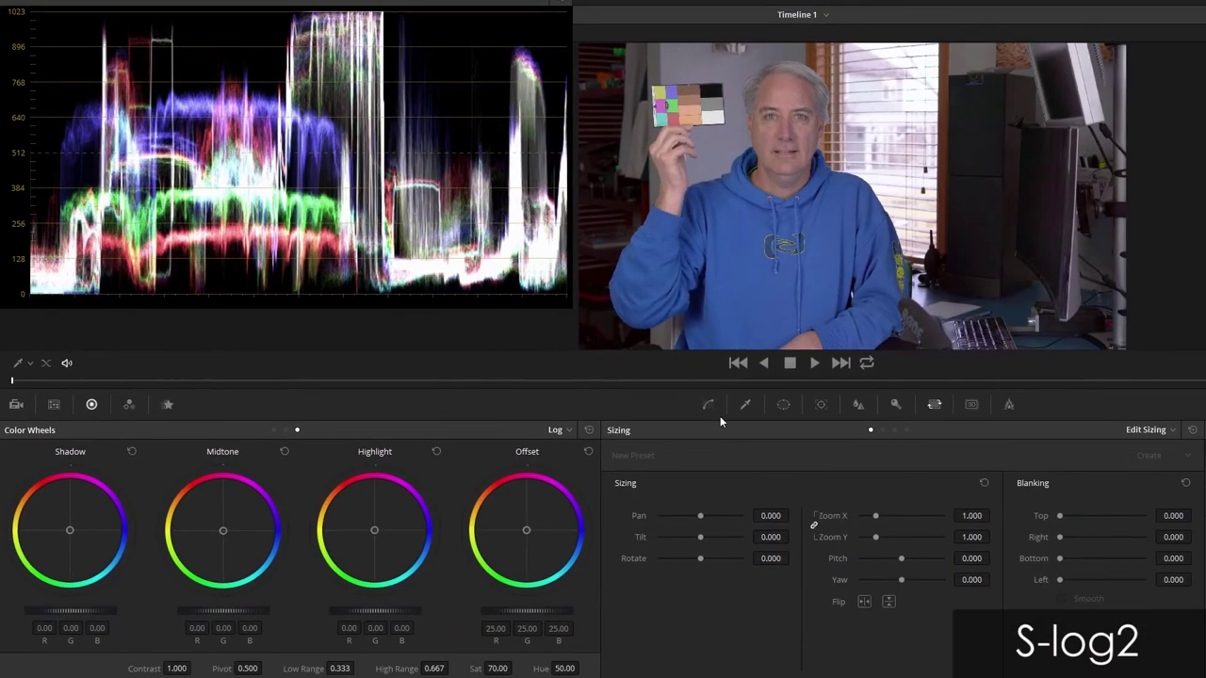
# Step: Add points to the S-log2 clip's custom curve by sampling the chart's grayscale patches, and lower the darkest shadow point slightly
pyautogui.click(708, 405)
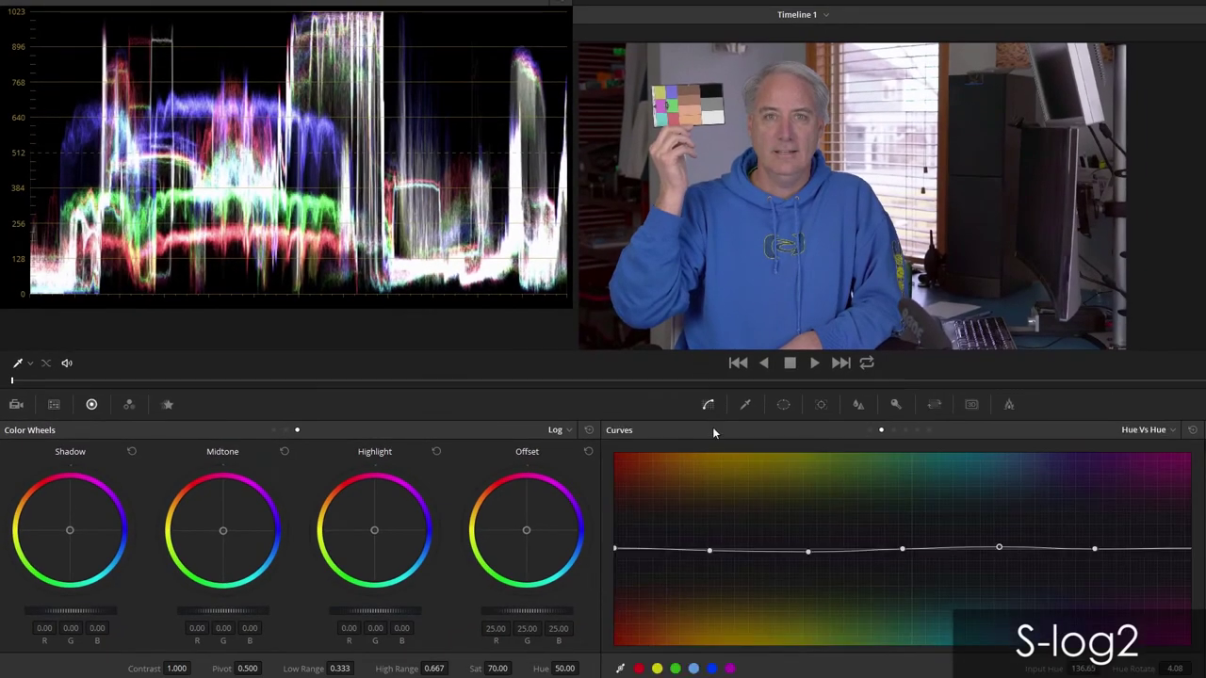
pyautogui.click(869, 430)
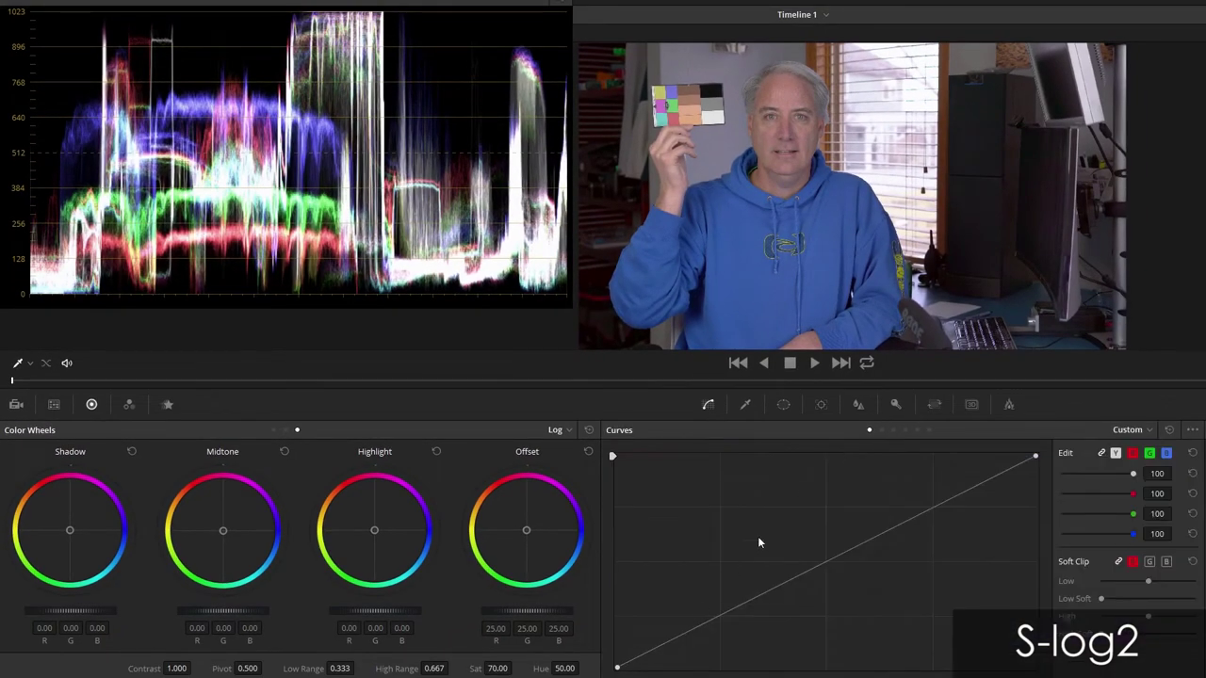
pyautogui.keyDown('ctrl'); pyautogui.keyDown('shift'); pyautogui.click(716, 103); pyautogui.keyUp('shift'); pyautogui.keyUp('ctrl')
pyautogui.keyDown('ctrl'); pyautogui.keyDown('shift'); pyautogui.click(718, 117); pyautogui.keyUp('shift'); pyautogui.keyUp('ctrl')
pyautogui.click(677, 643)
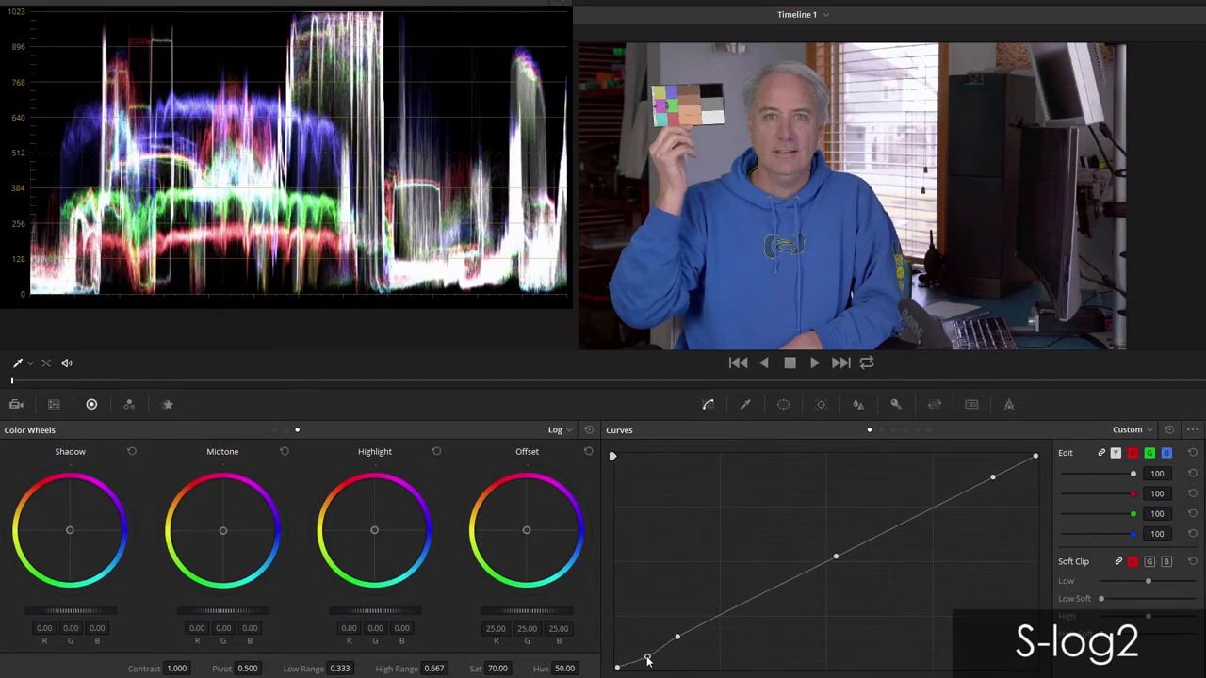
# Step: Compare the S-log2 clip's adjusted shadows with the Standard clip by switching repeatedly between the two
pyautogui.click(737, 363)
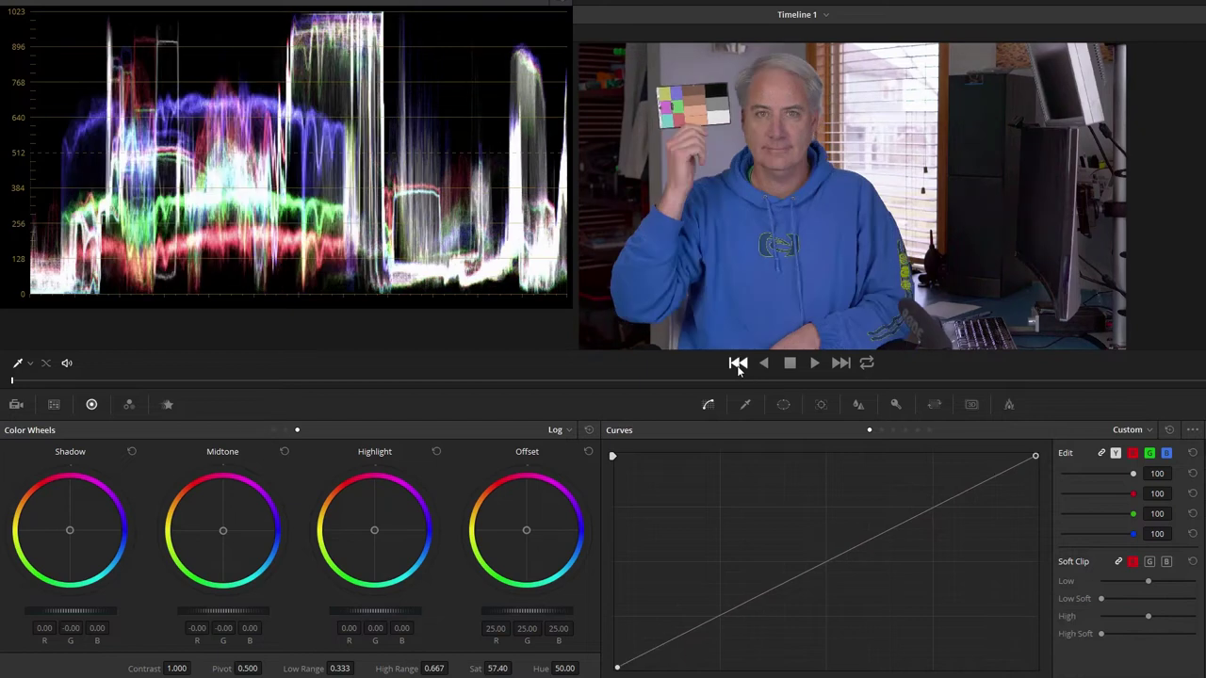
pyautogui.click(840, 363)
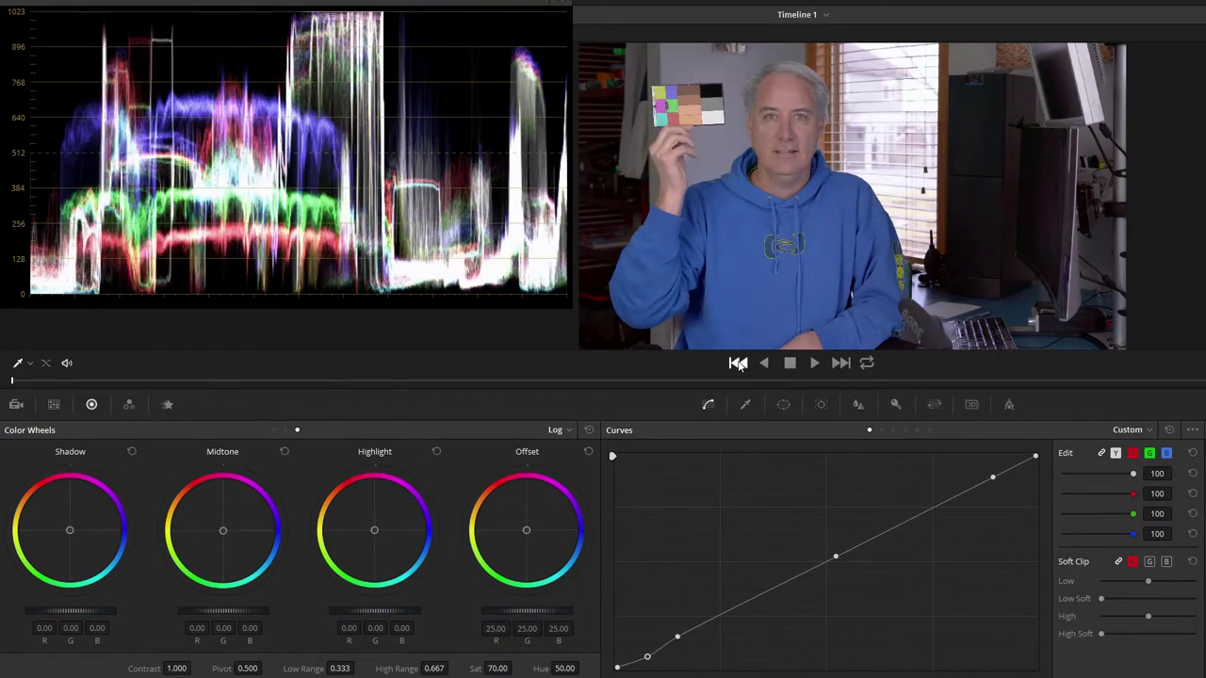
pyautogui.click(738, 362)
pyautogui.click(840, 363)
pyautogui.click(737, 362)
pyautogui.click(841, 363)
pyautogui.click(738, 363)
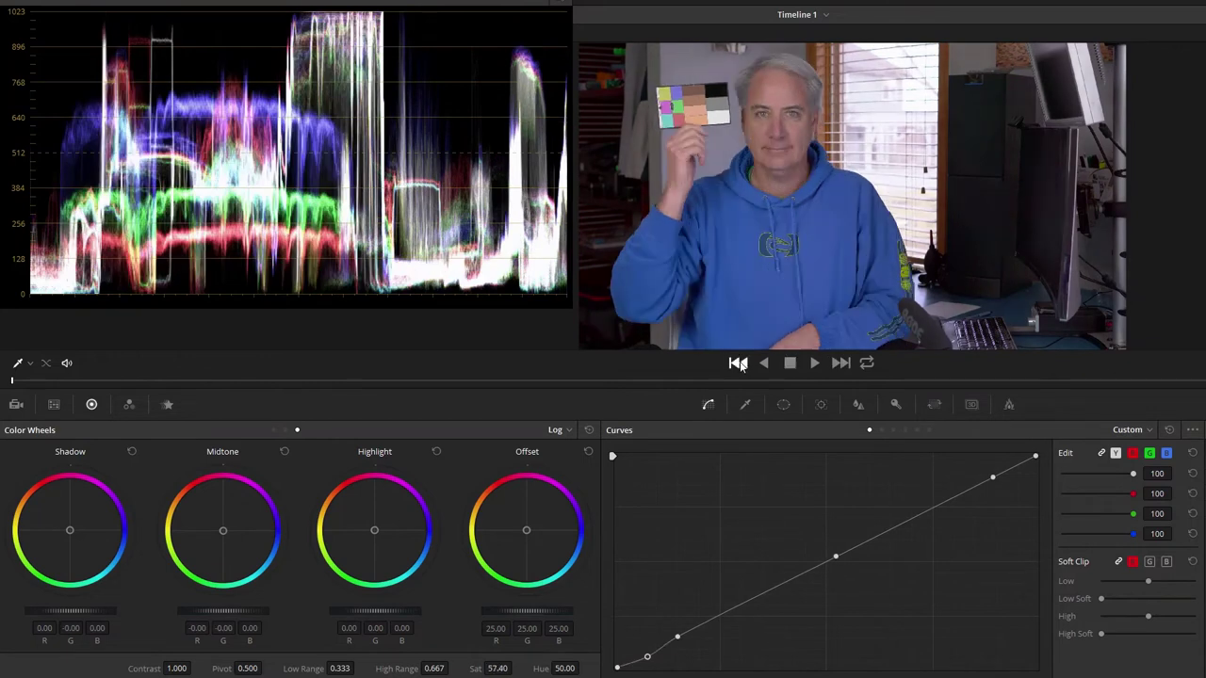
pyautogui.click(841, 363)
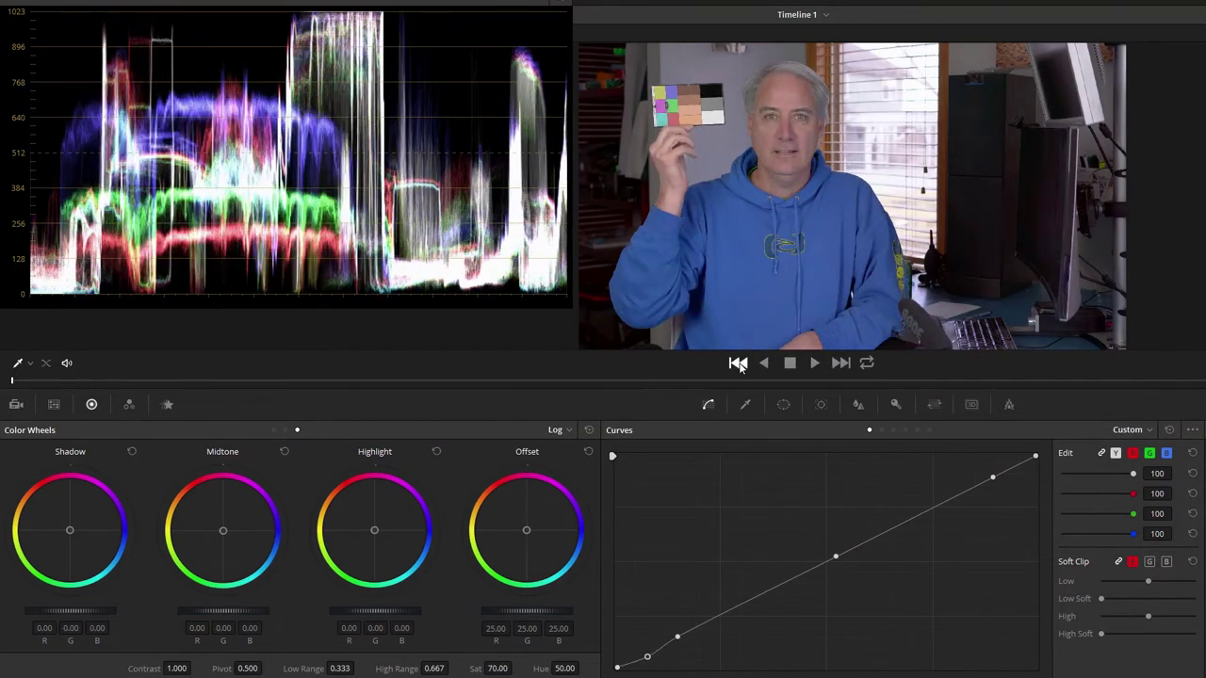
pyautogui.click(738, 362)
pyautogui.click(840, 363)
pyautogui.click(738, 362)
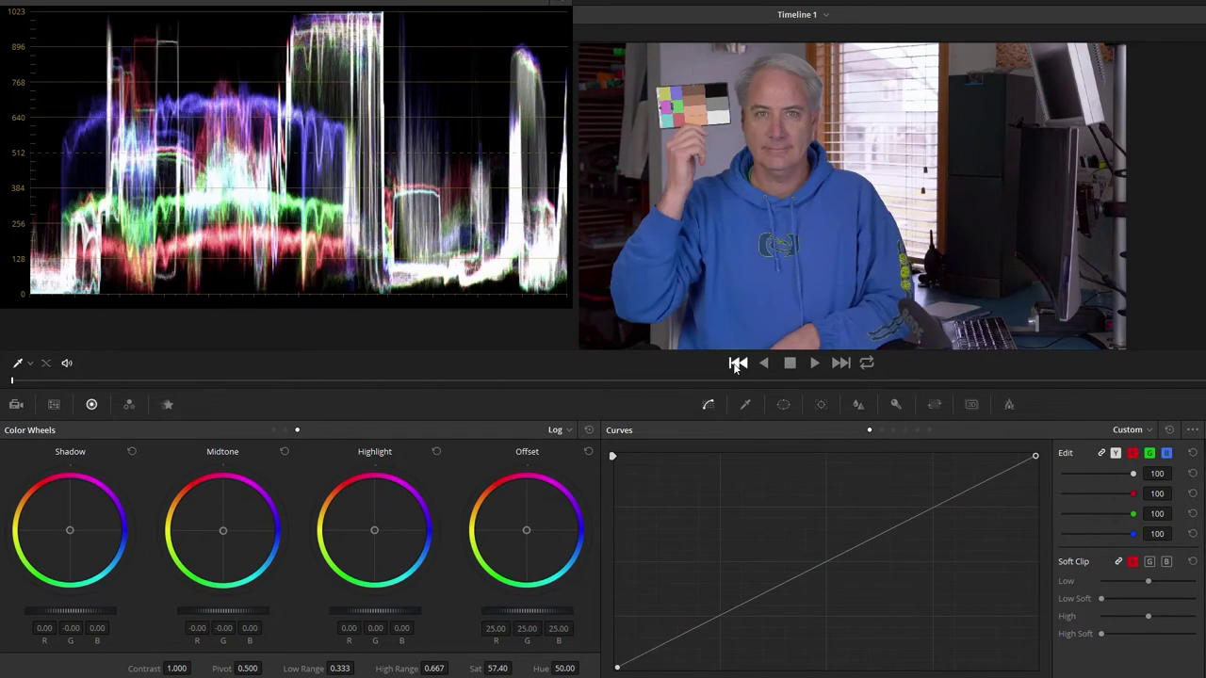
# Step: Raise the darkest shadow point on the S-log2 clip's custom curve slightly, and recheck the shadows against the Standard clip
pyautogui.click(841, 362)
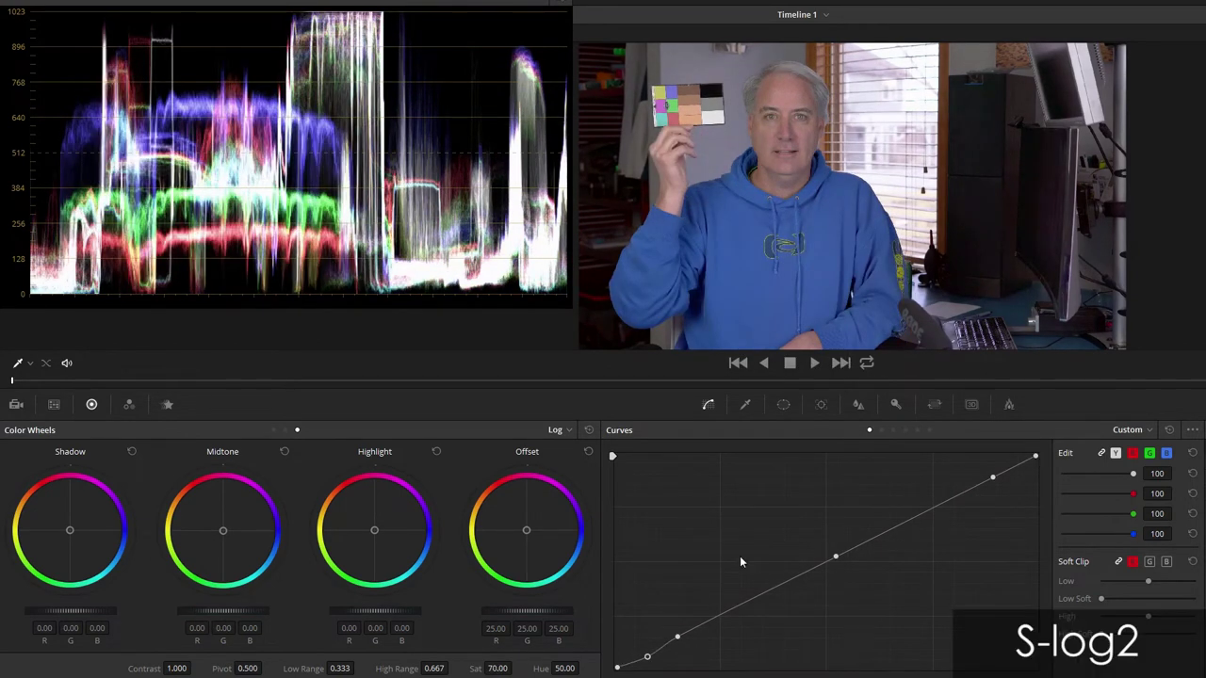
pyautogui.moveTo(648, 660); pyautogui.dragTo(646, 657)
pyautogui.click(738, 363)
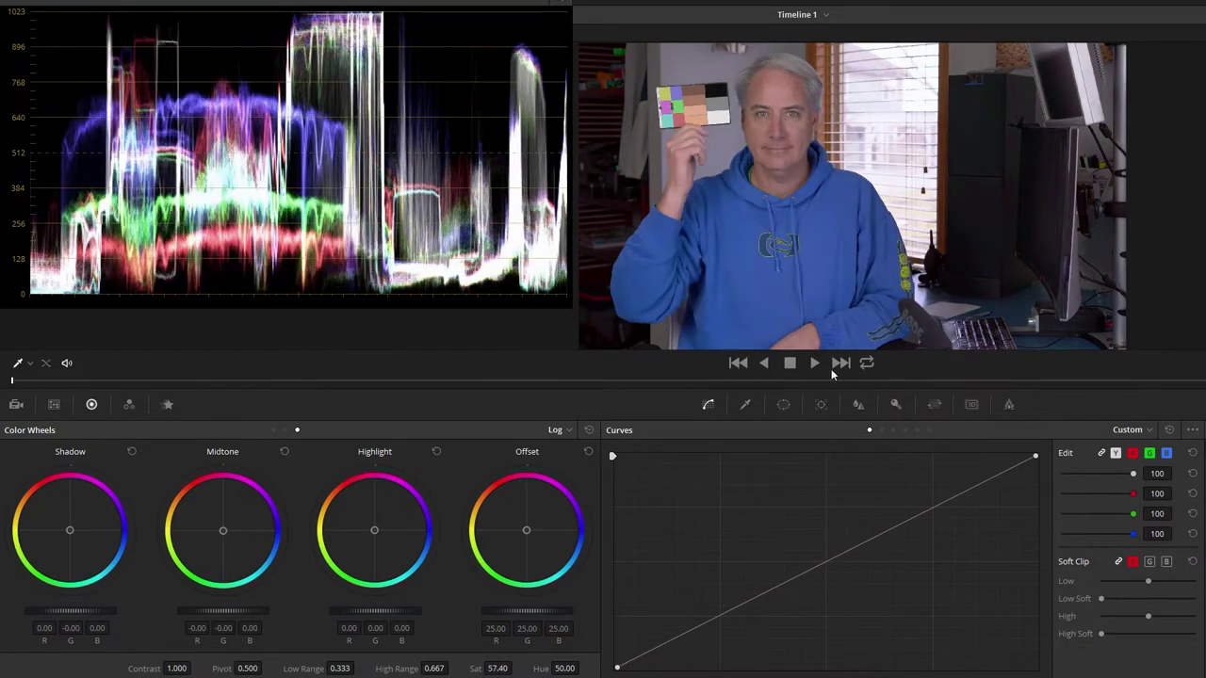
pyautogui.click(839, 362)
pyautogui.click(734, 367)
pyautogui.click(839, 364)
pyautogui.click(738, 364)
pyautogui.click(840, 363)
pyautogui.click(735, 363)
pyautogui.click(841, 364)
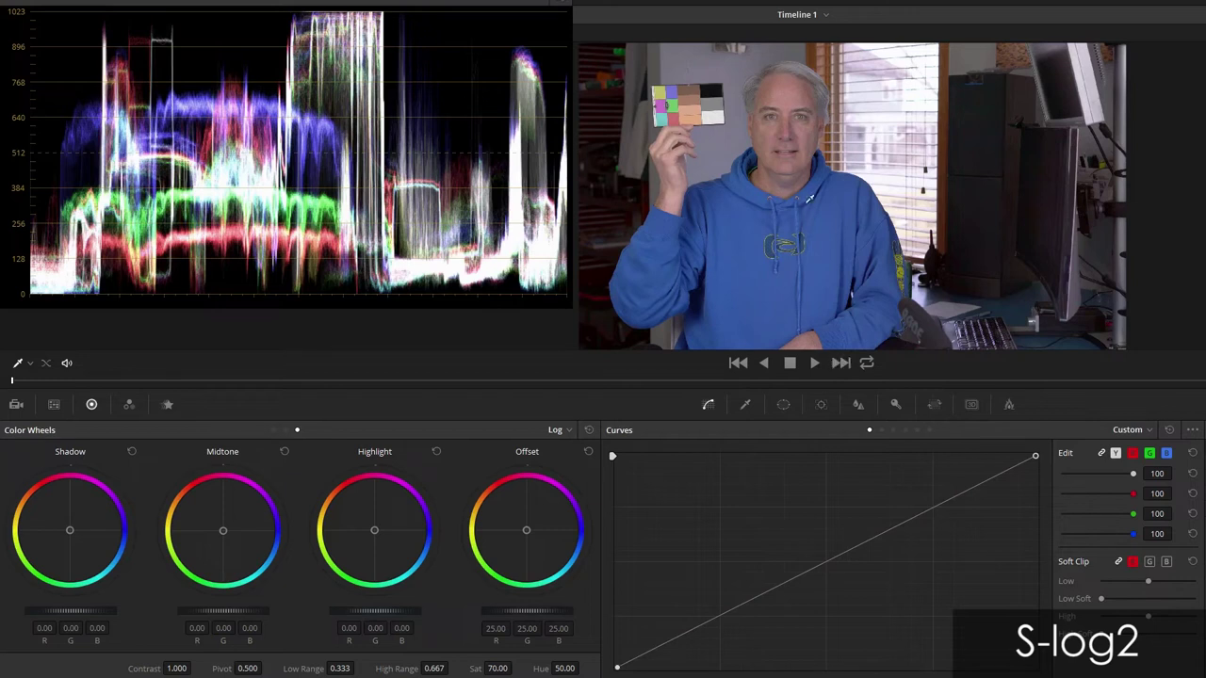
# Step: Blank both clips down to the face: S-log2 top 157.664, right 1107.153, bottom 599.124, left 616.642; Standard 134.015, 1121.168, 591.241, 630.657
pyautogui.click(934, 404)
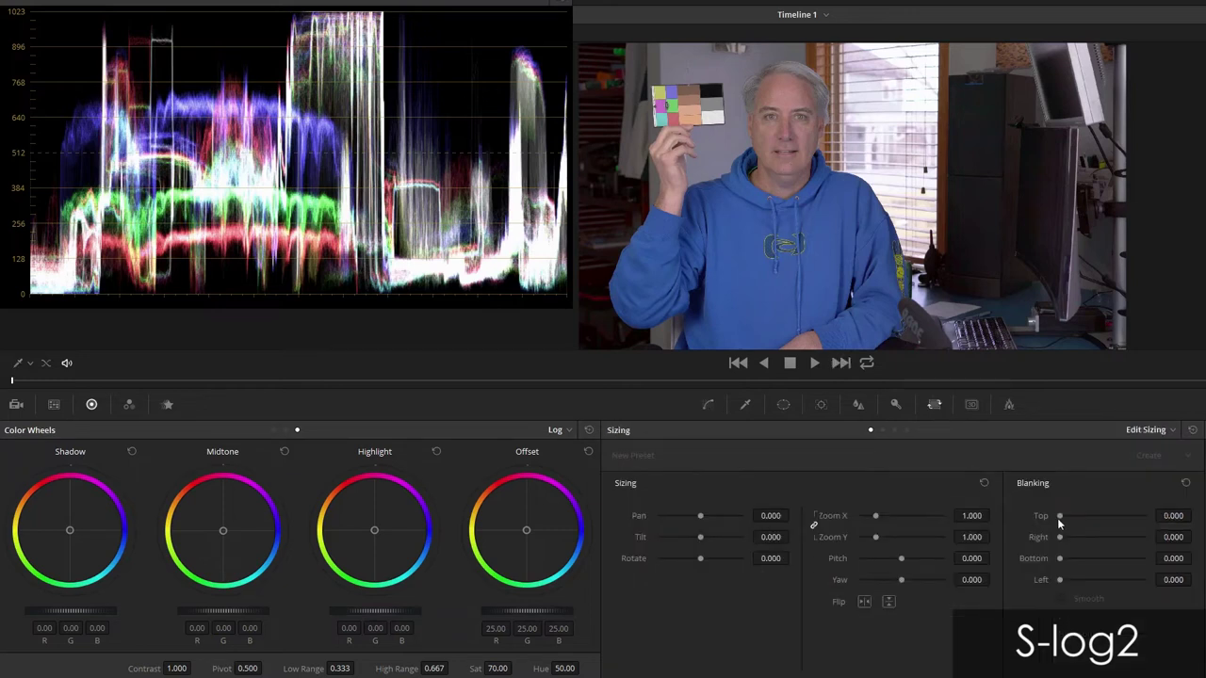
pyautogui.moveTo(1060, 516); pyautogui.dragTo(1087, 580)
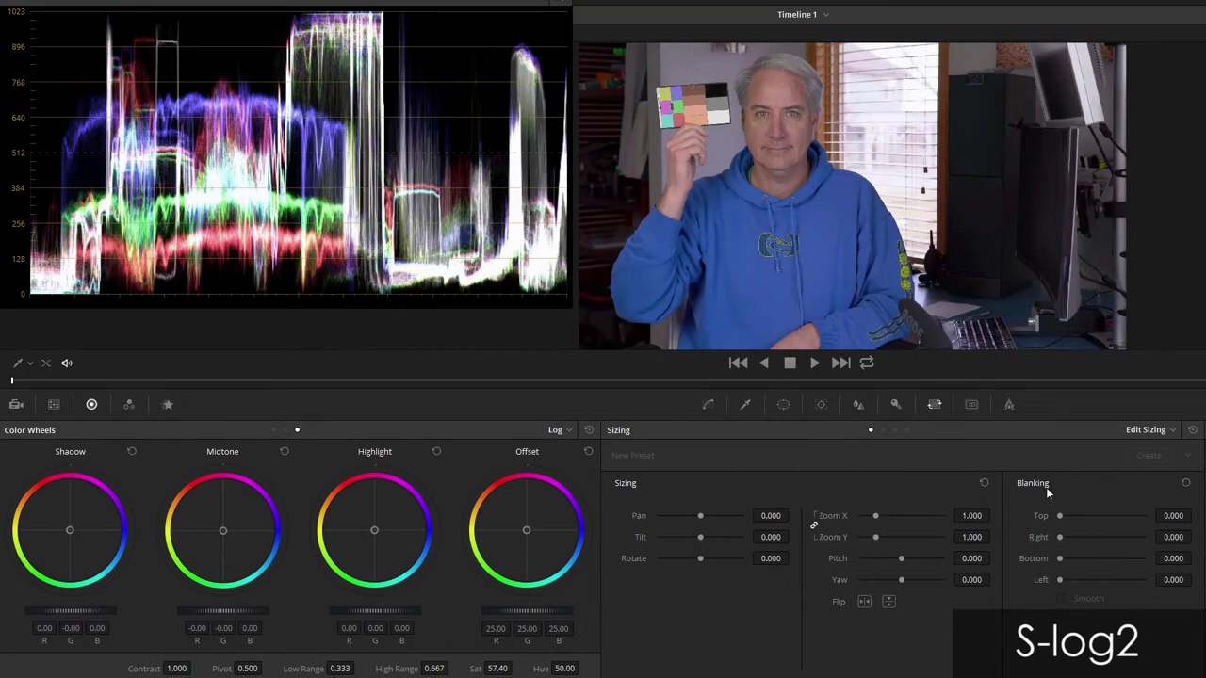
pyautogui.moveTo(1060, 516); pyautogui.dragTo(1089, 580)
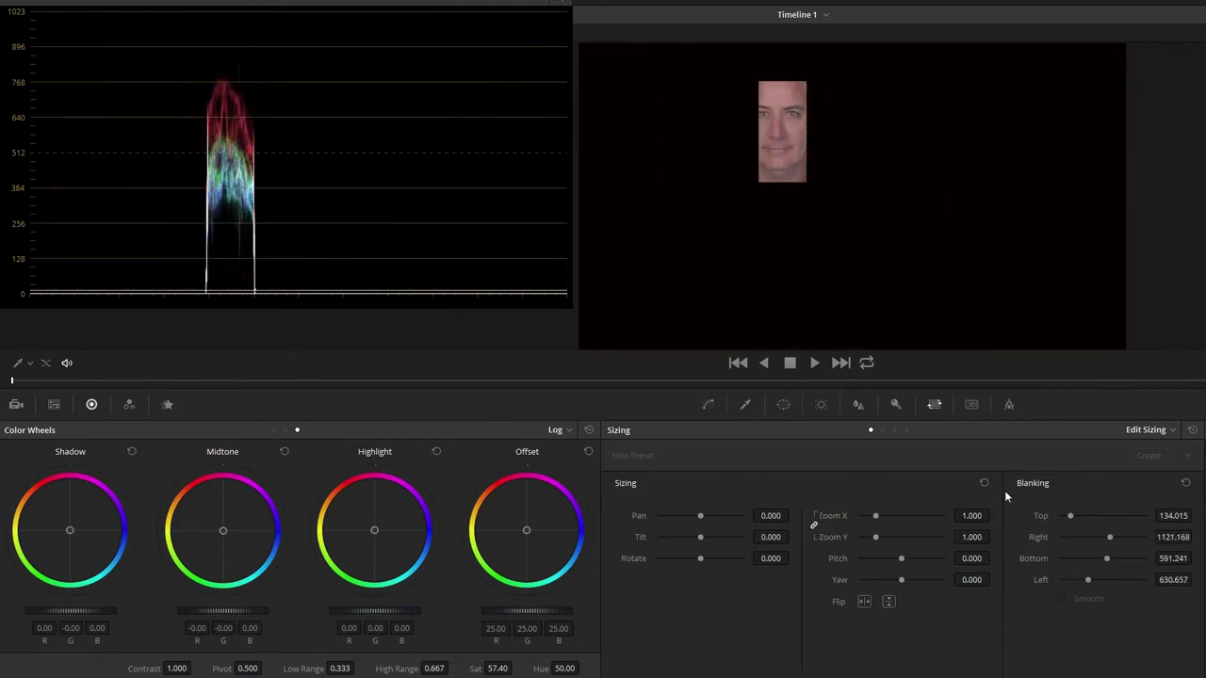
# Step: Compare the isolated skin tones of the Standard and S-log2 clips on the waveform by switching repeatedly between them
pyautogui.click(841, 364)
pyautogui.click(735, 363)
pyautogui.click(841, 363)
pyautogui.click(738, 363)
pyautogui.click(841, 363)
pyautogui.click(737, 362)
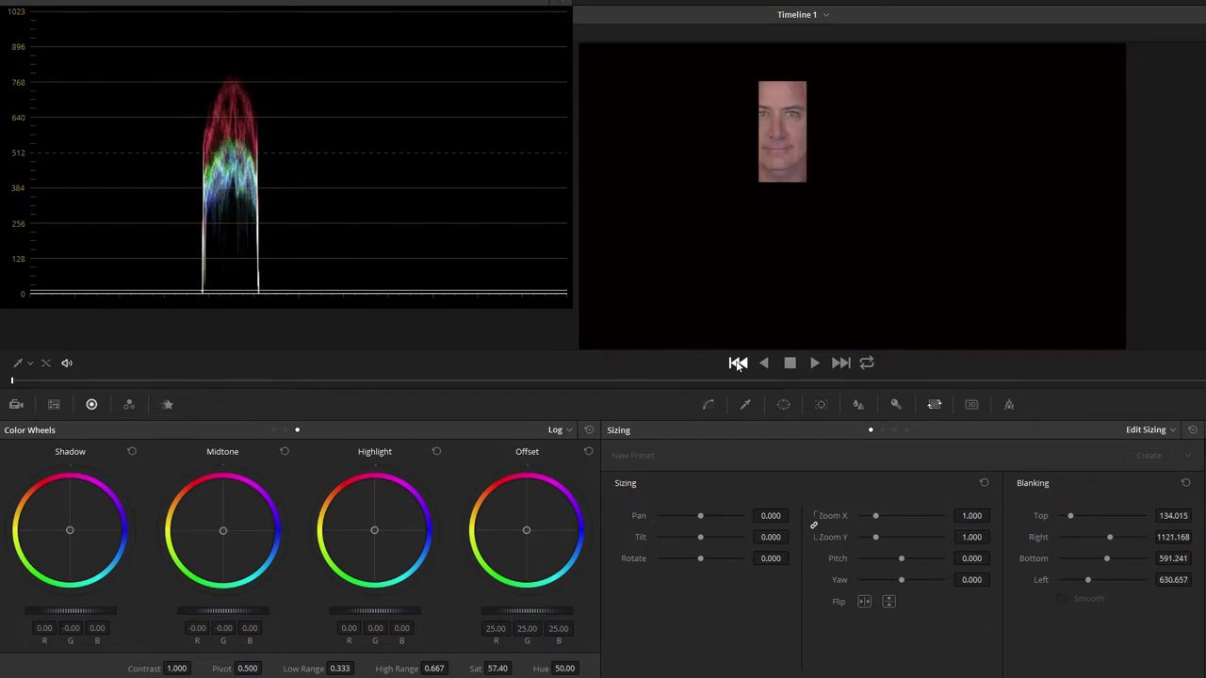
pyautogui.click(840, 364)
pyautogui.click(737, 362)
pyautogui.click(841, 364)
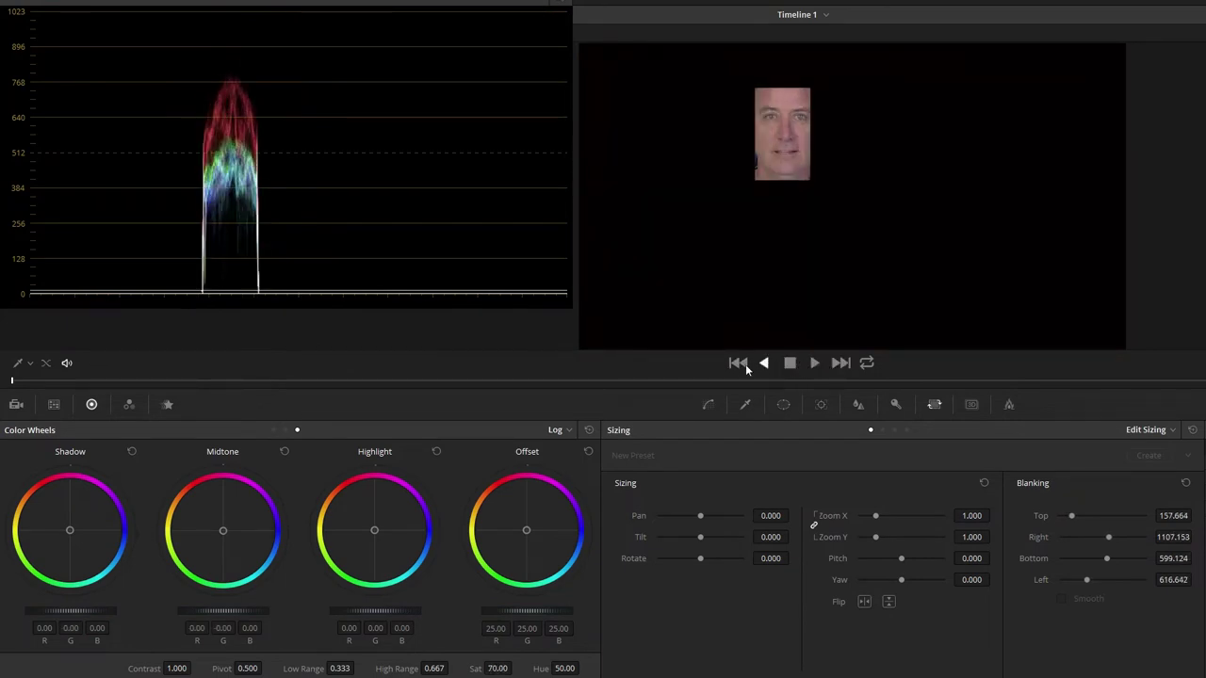
pyautogui.click(738, 365)
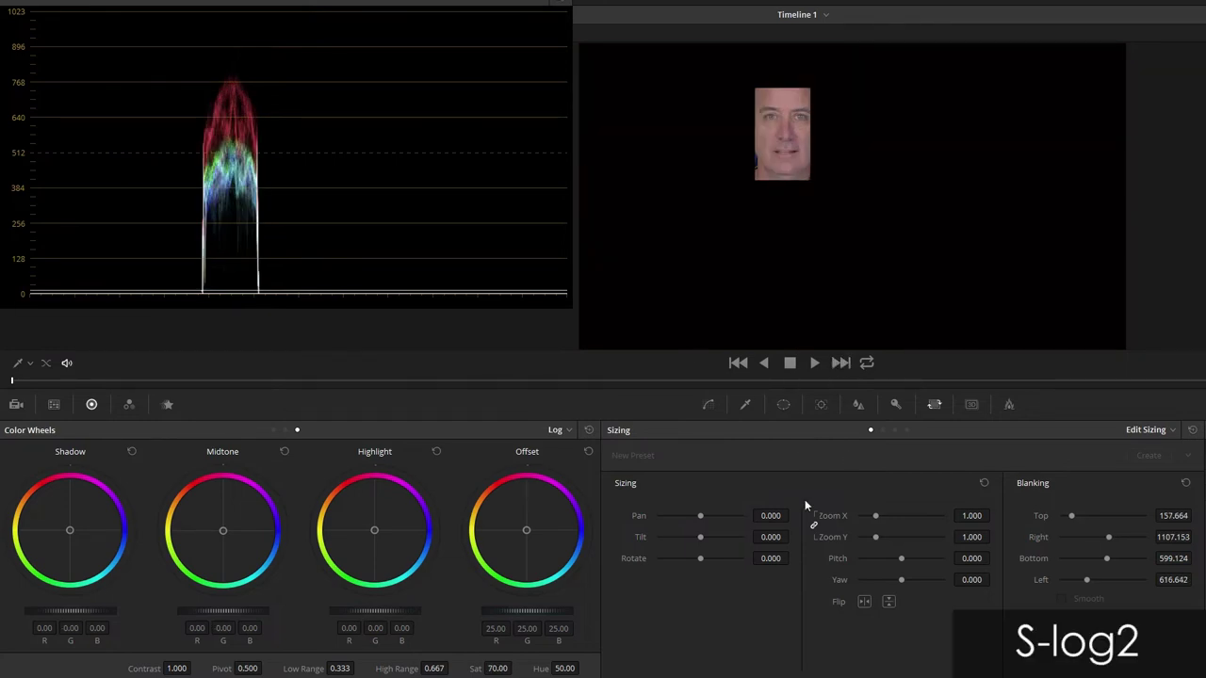
# Step: Add two points to the S-log2 clip's custom curve by sampling the face, raising the upper one slightly and lowering the lower one
pyautogui.click(711, 407)
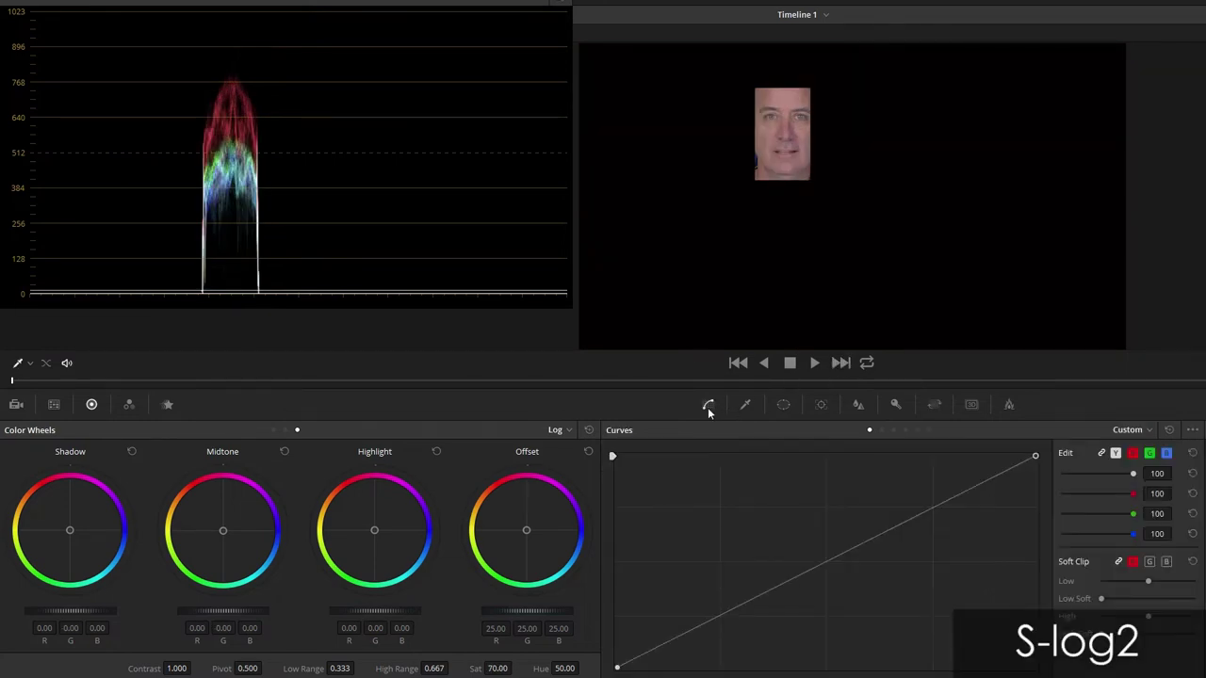
pyautogui.click(806, 107)
pyautogui.click(802, 120)
pyautogui.moveTo(855, 547); pyautogui.dragTo(854, 544)
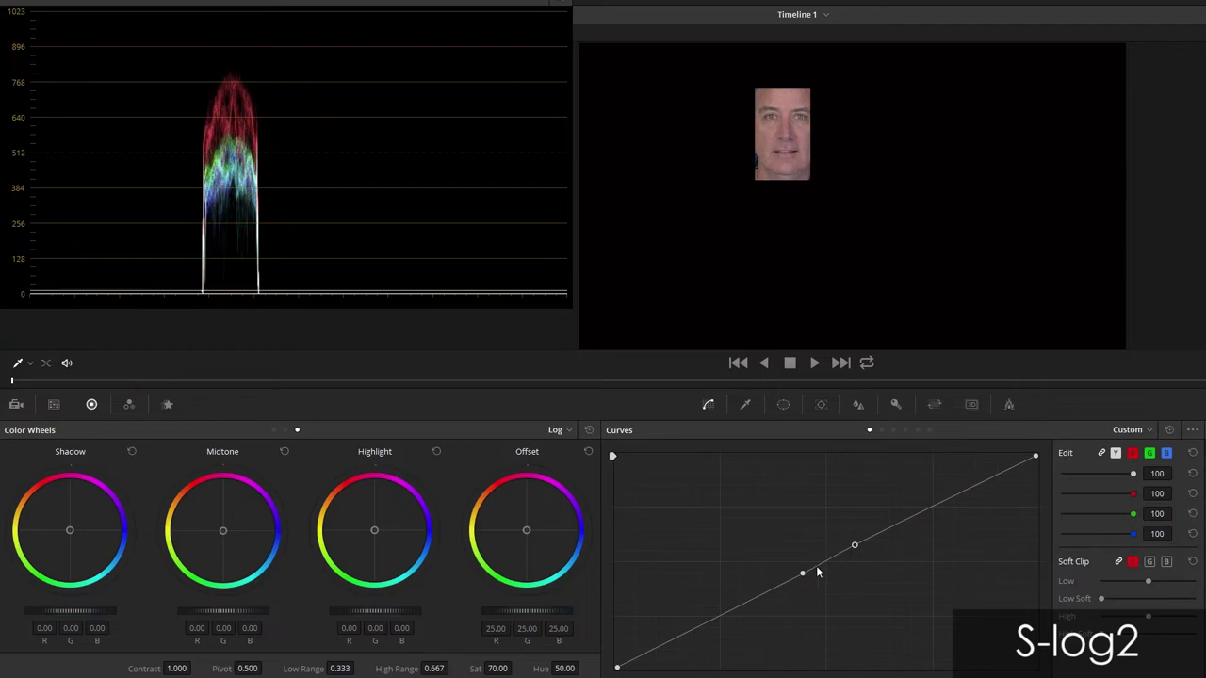
pyautogui.moveTo(802, 574); pyautogui.dragTo(801, 577)
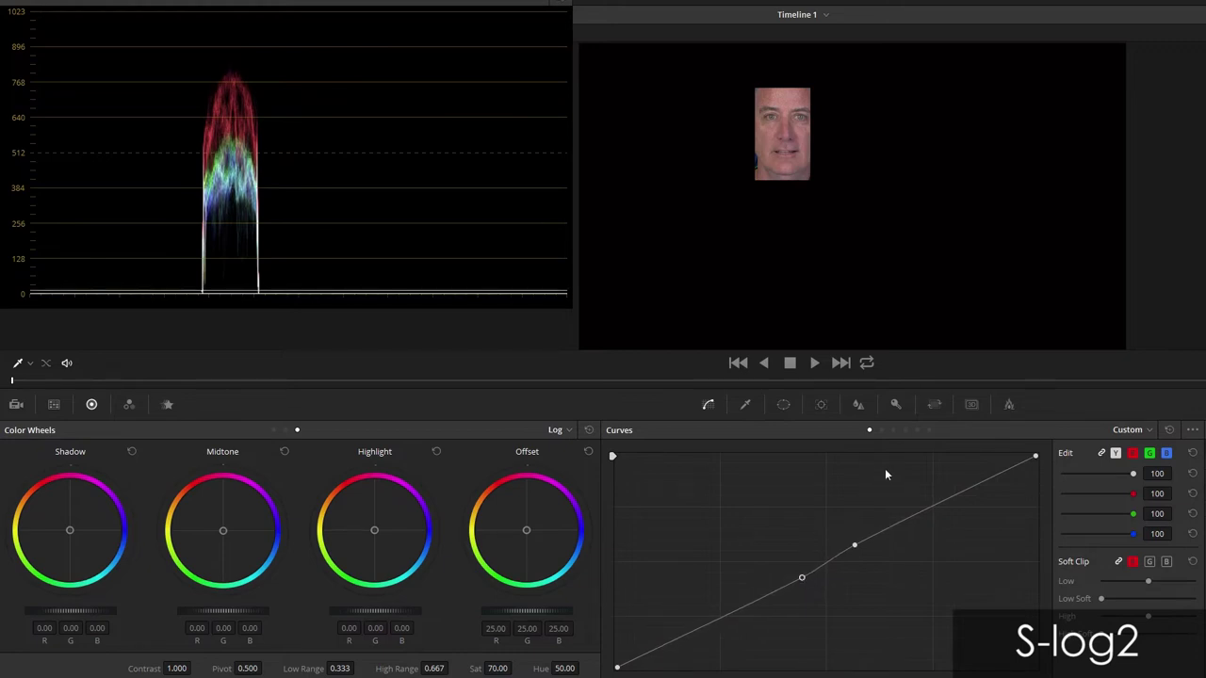
# Step: Compare the face in both clips and lower the upper skin-tone point on the S-log2 clip's curve slightly
pyautogui.click(740, 365)
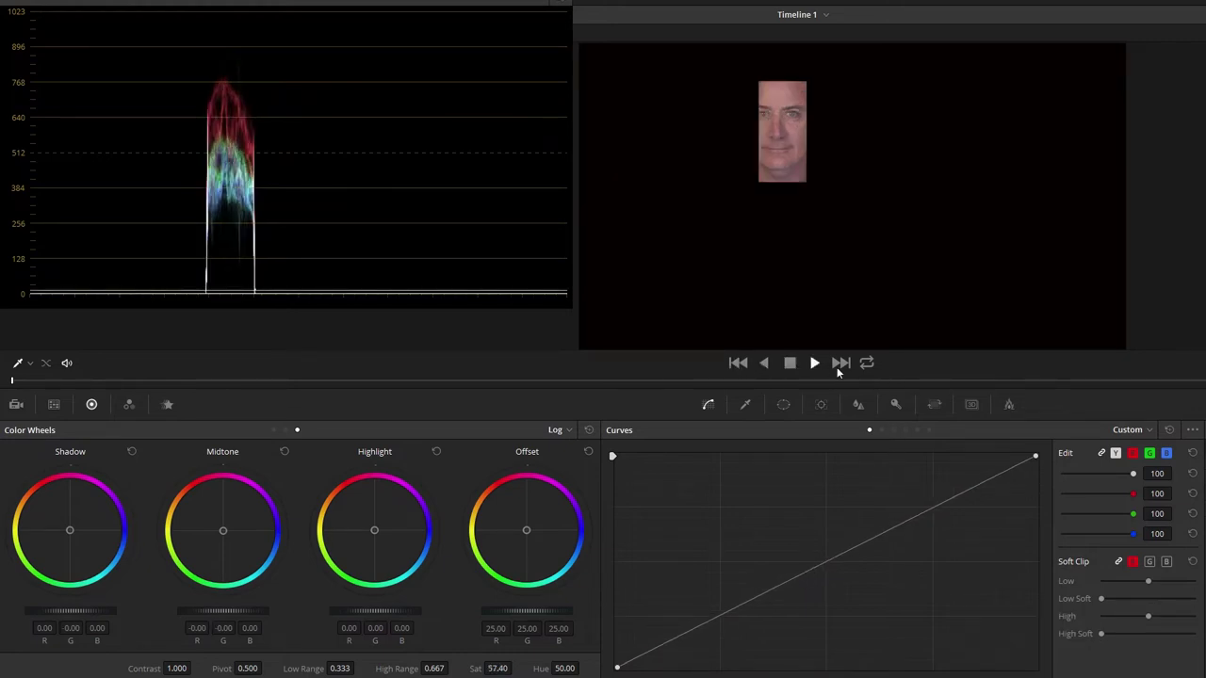
pyautogui.click(839, 365)
pyautogui.click(738, 364)
pyautogui.click(841, 363)
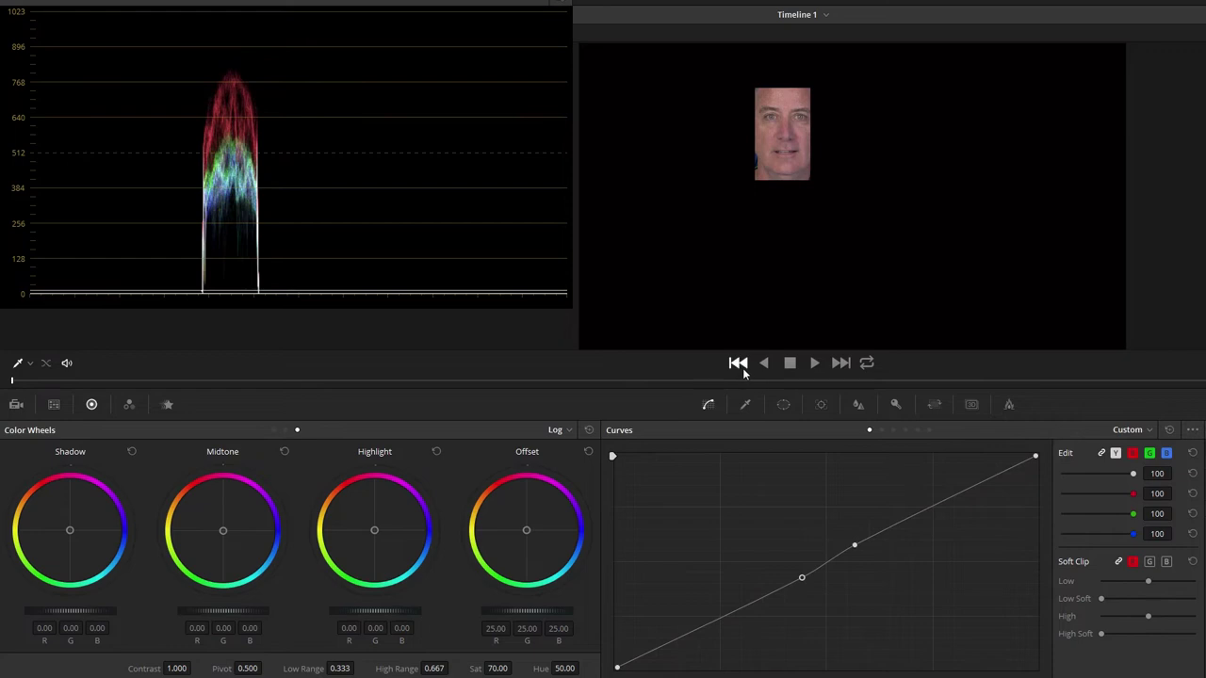
pyautogui.click(743, 366)
pyautogui.click(841, 364)
pyautogui.click(854, 548)
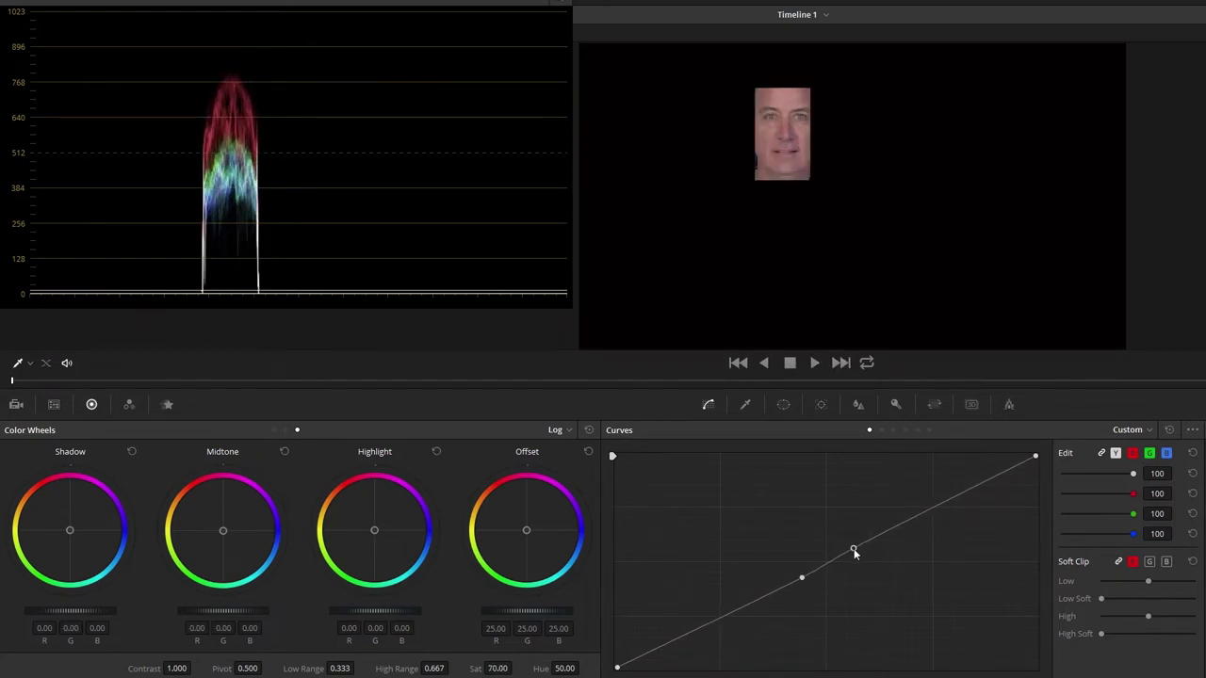
pyautogui.click(801, 579)
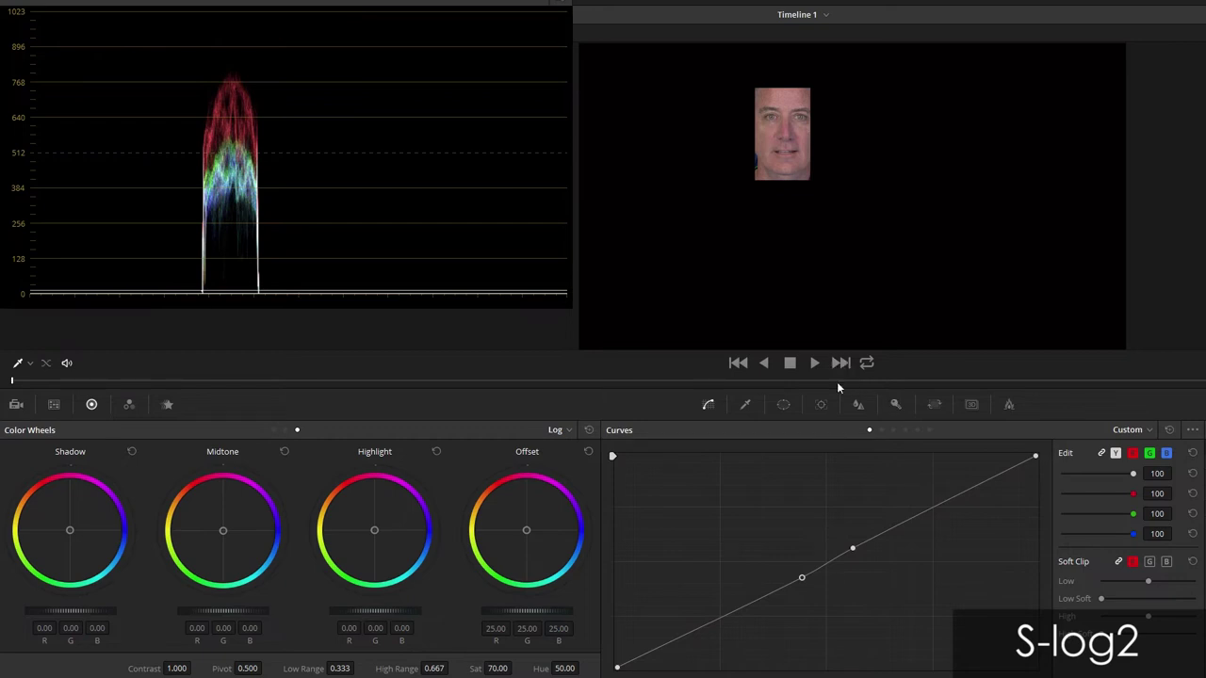
# Step: Reset the blanking on both the S-log2 and Standard clips to restore their full frames
pyautogui.click(933, 404)
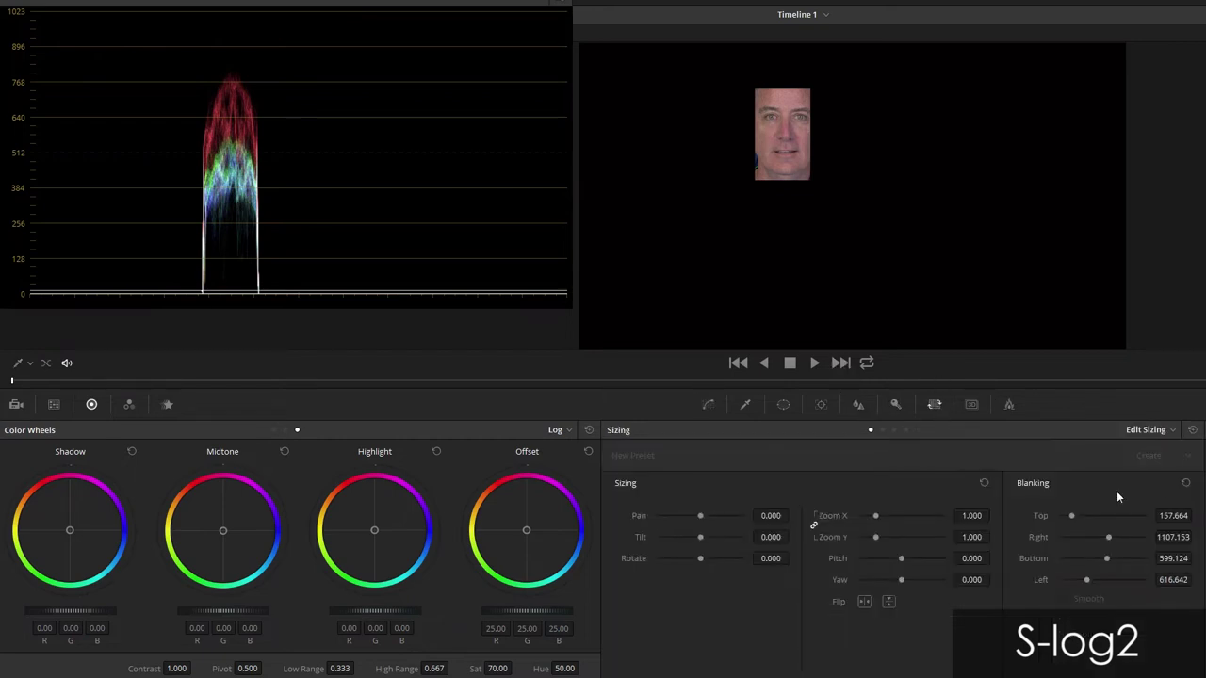
pyautogui.click(1185, 482)
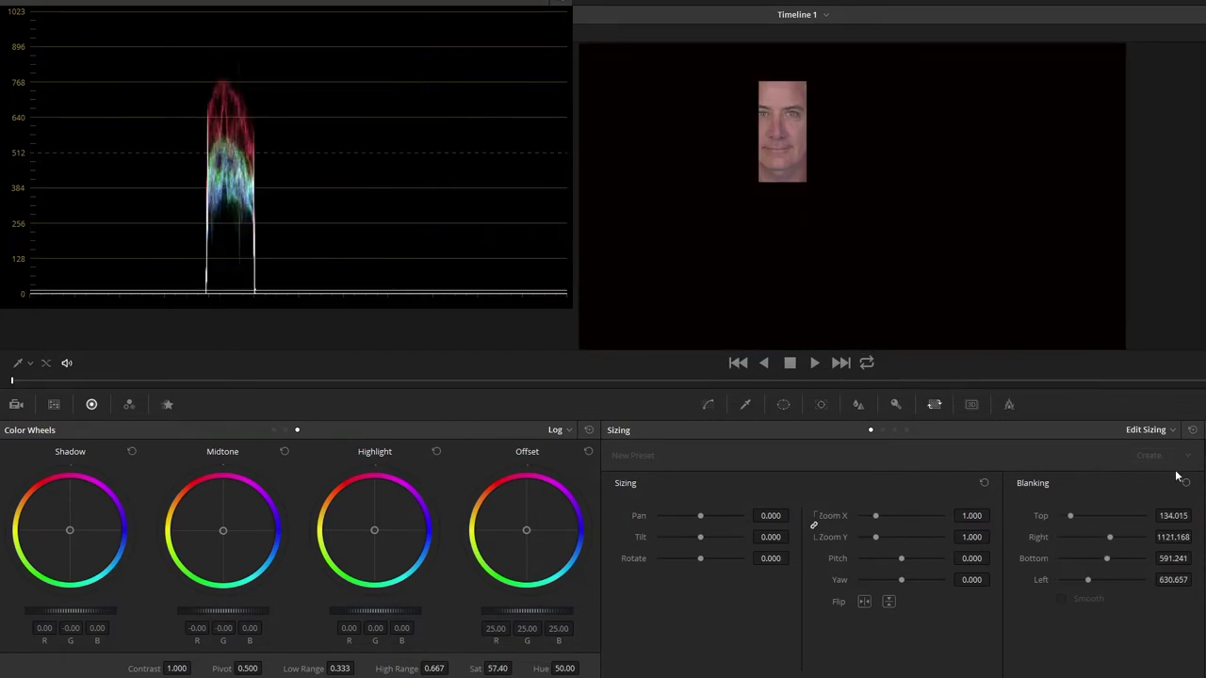
pyautogui.click(1186, 483)
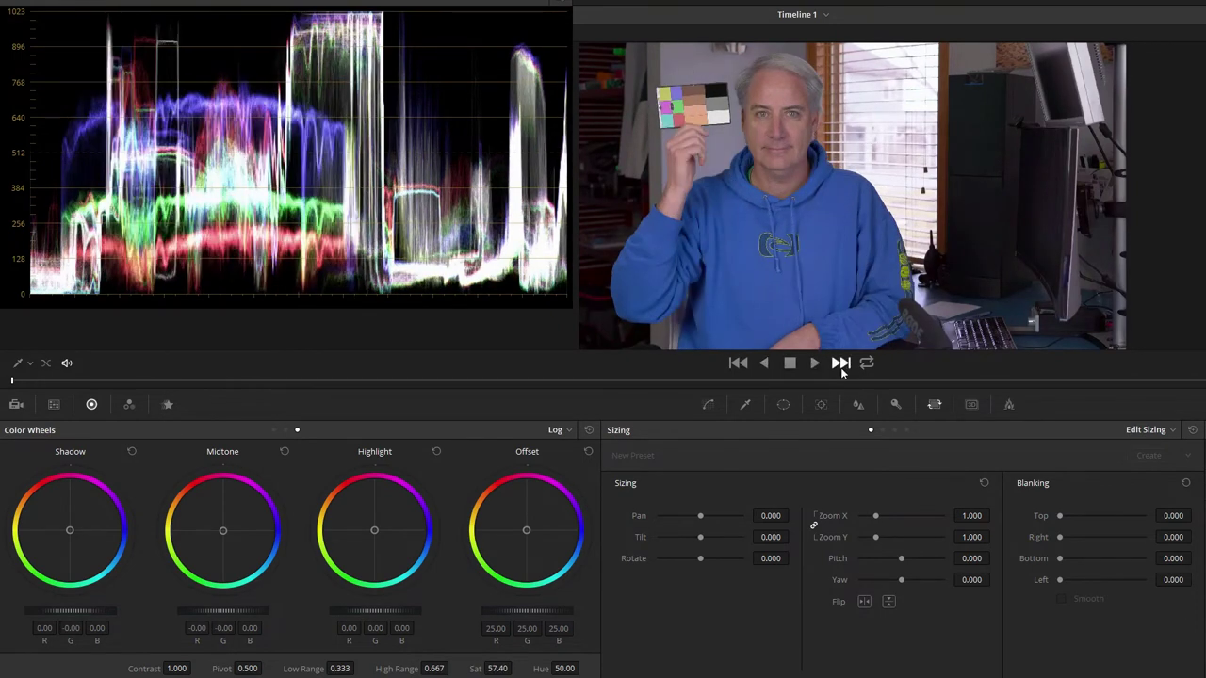
# Step: Compare the full frames of the Standard and S-log2 clips by alternating between them
pyautogui.click(842, 364)
pyautogui.click(739, 364)
pyautogui.click(842, 366)
pyautogui.click(739, 365)
pyautogui.click(840, 365)
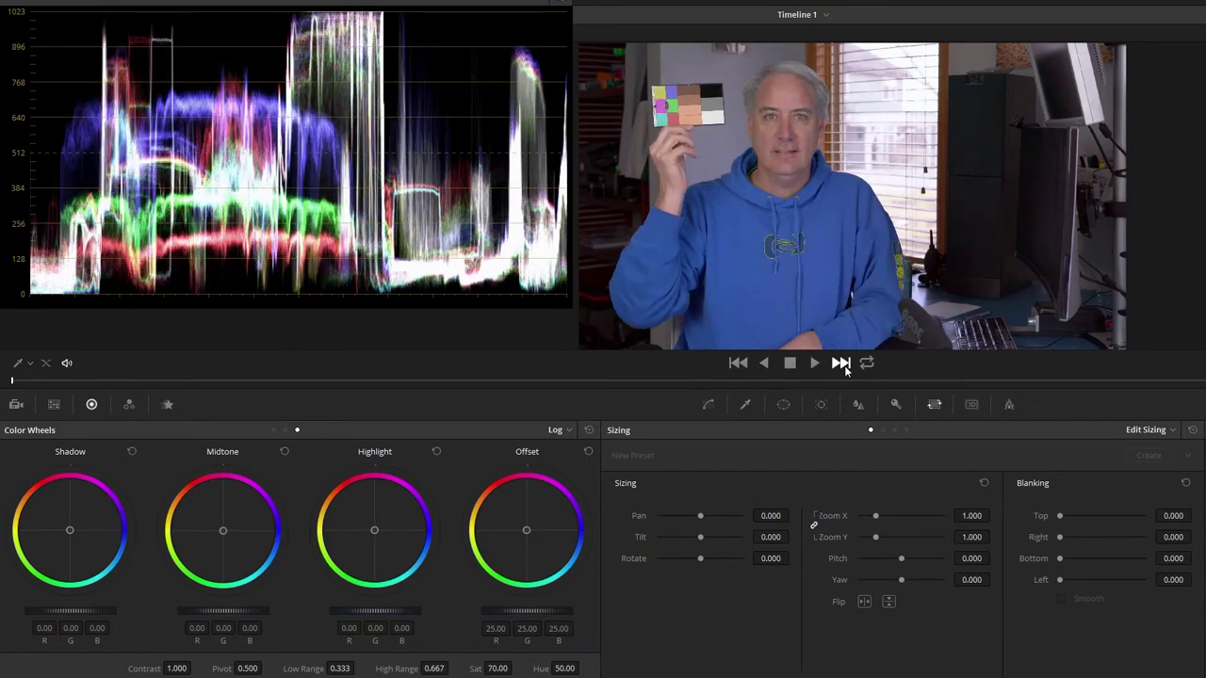
pyautogui.click(738, 363)
pyautogui.click(841, 363)
pyautogui.click(763, 363)
# Step: Examine the dark background shelves beside the raised arm up close, alternating between the Standard and S-log2 clips
pyautogui.scroll(2, 784, 223)
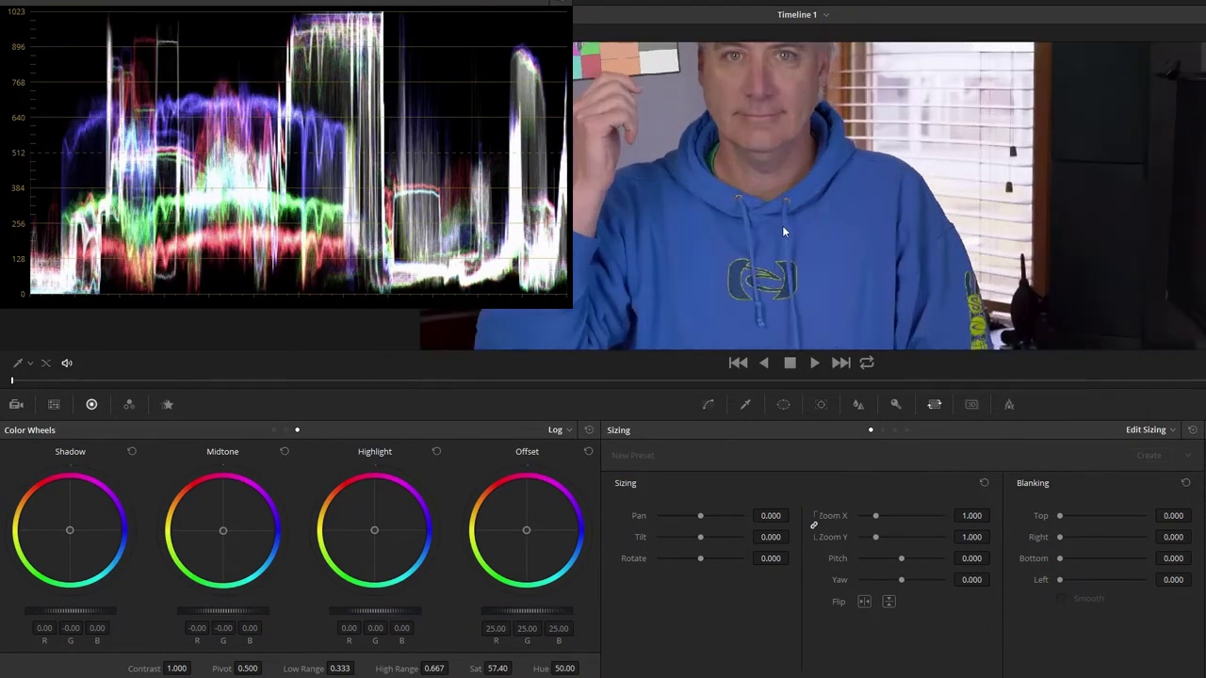
pyautogui.scroll(3, 783, 227)
pyautogui.moveTo(760, 181); pyautogui.dragTo(912, 343)
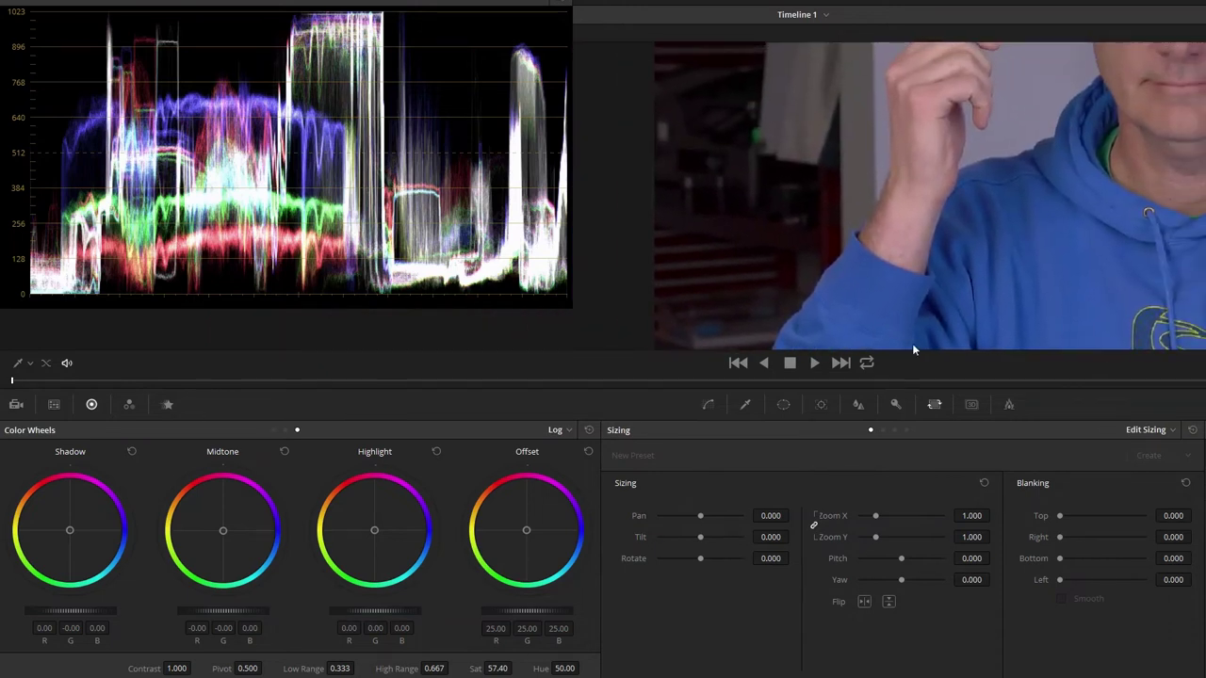
pyautogui.click(840, 361)
pyautogui.click(737, 365)
pyautogui.click(842, 364)
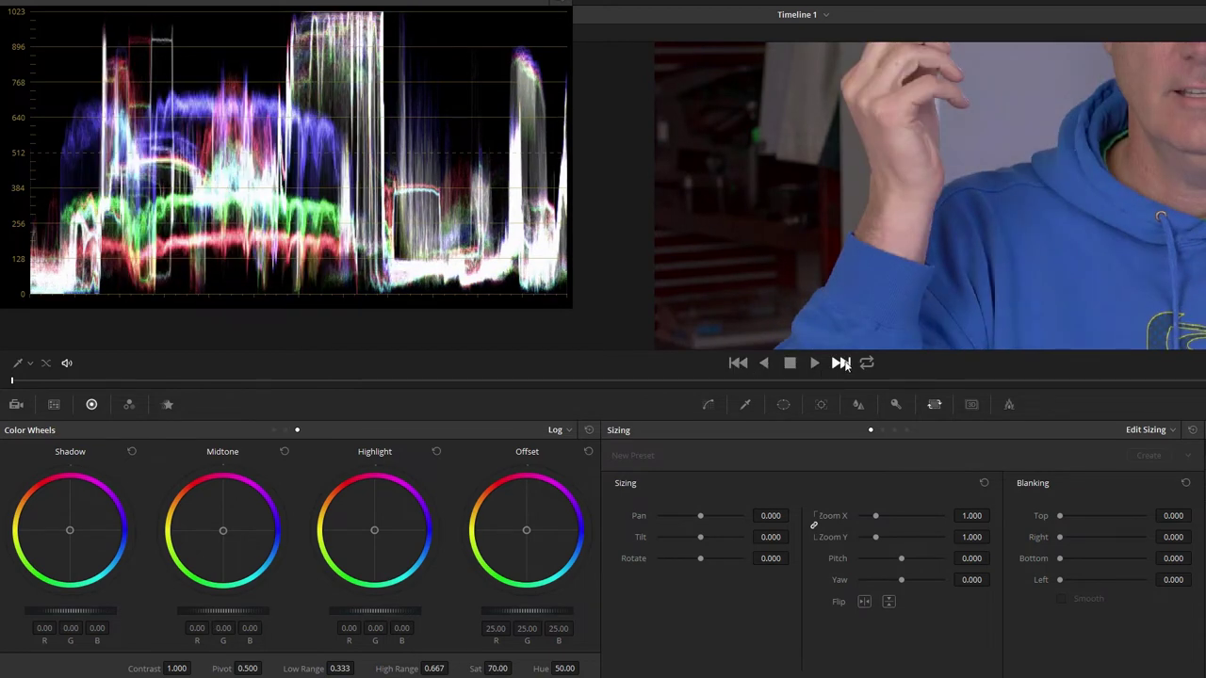
pyautogui.click(741, 364)
pyautogui.click(841, 365)
pyautogui.click(738, 364)
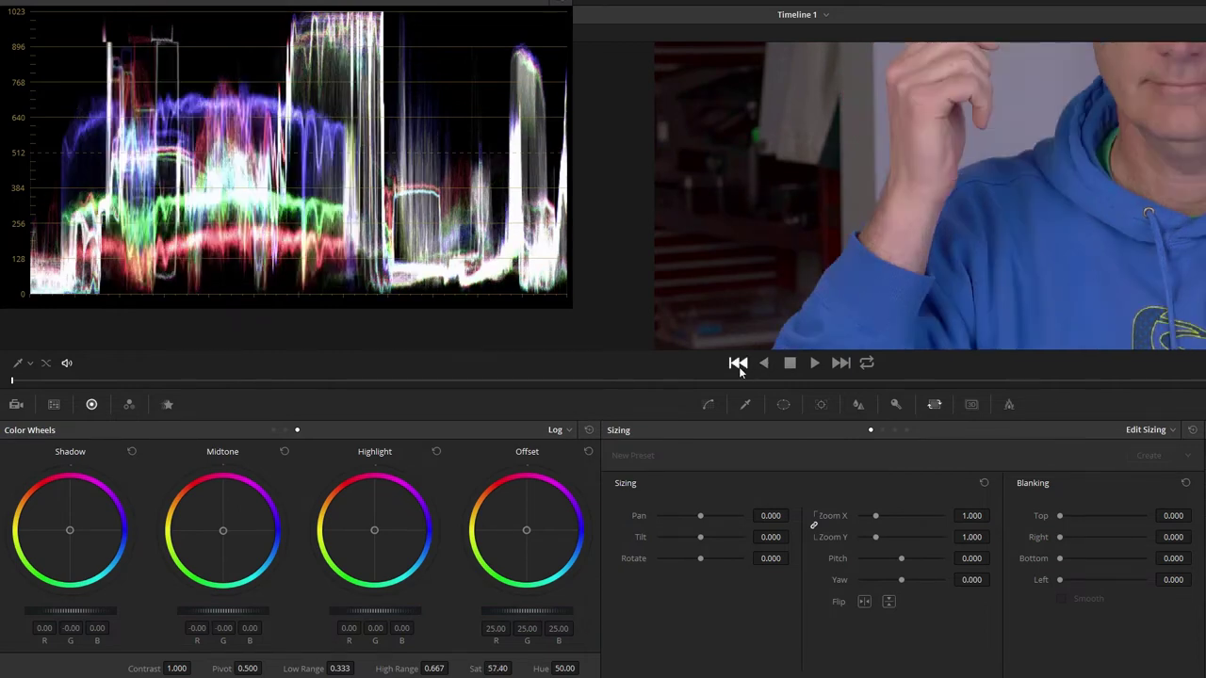
pyautogui.click(841, 363)
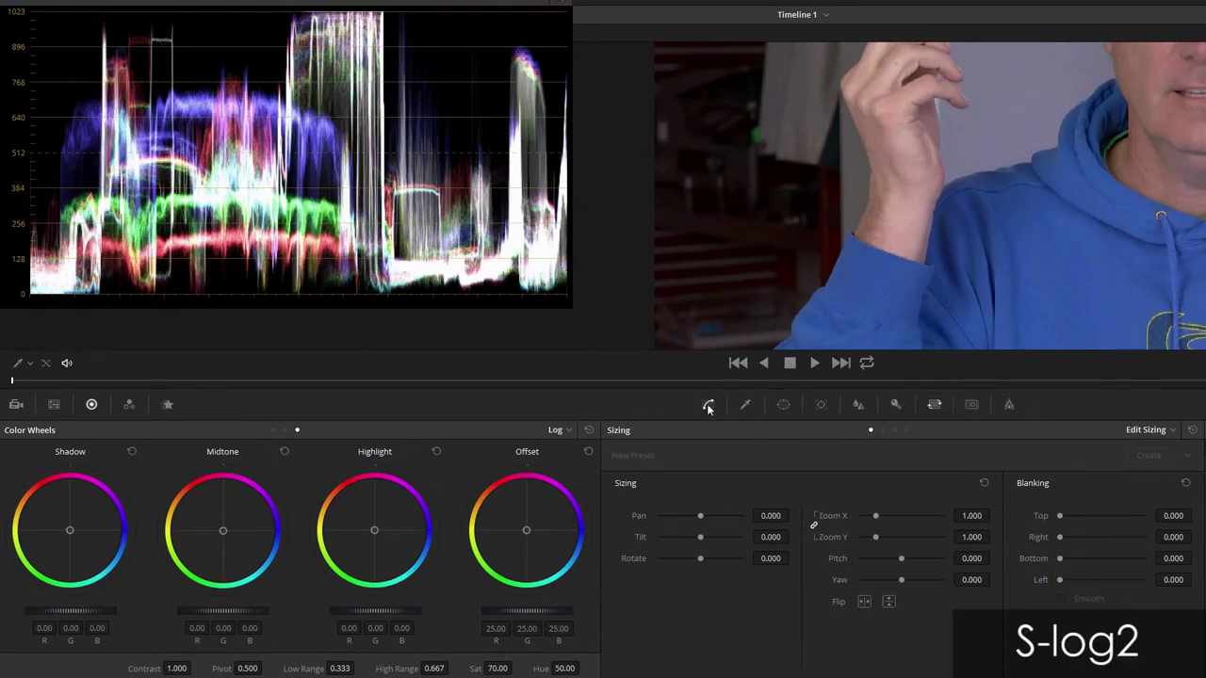
# Step: Add a serial node after the color sat node on the S-log2 clip and label it "shadows"
pyautogui.hotkey('alt', 'f')
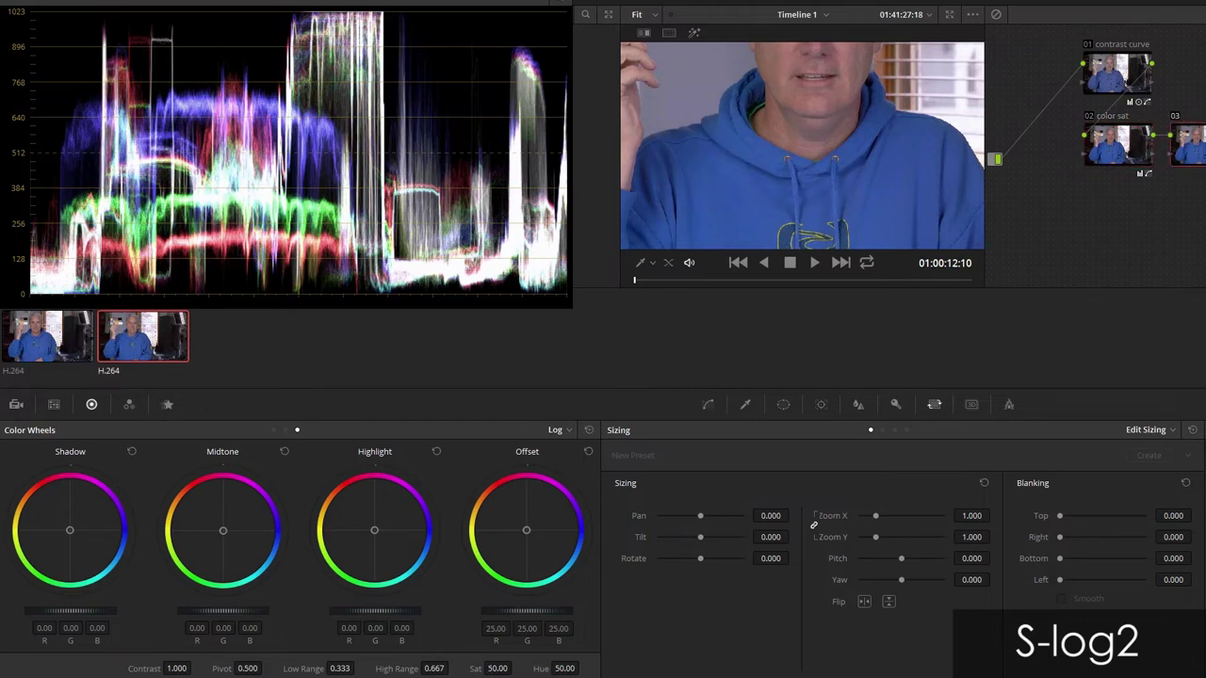
pyautogui.hotkey('alt', 's')
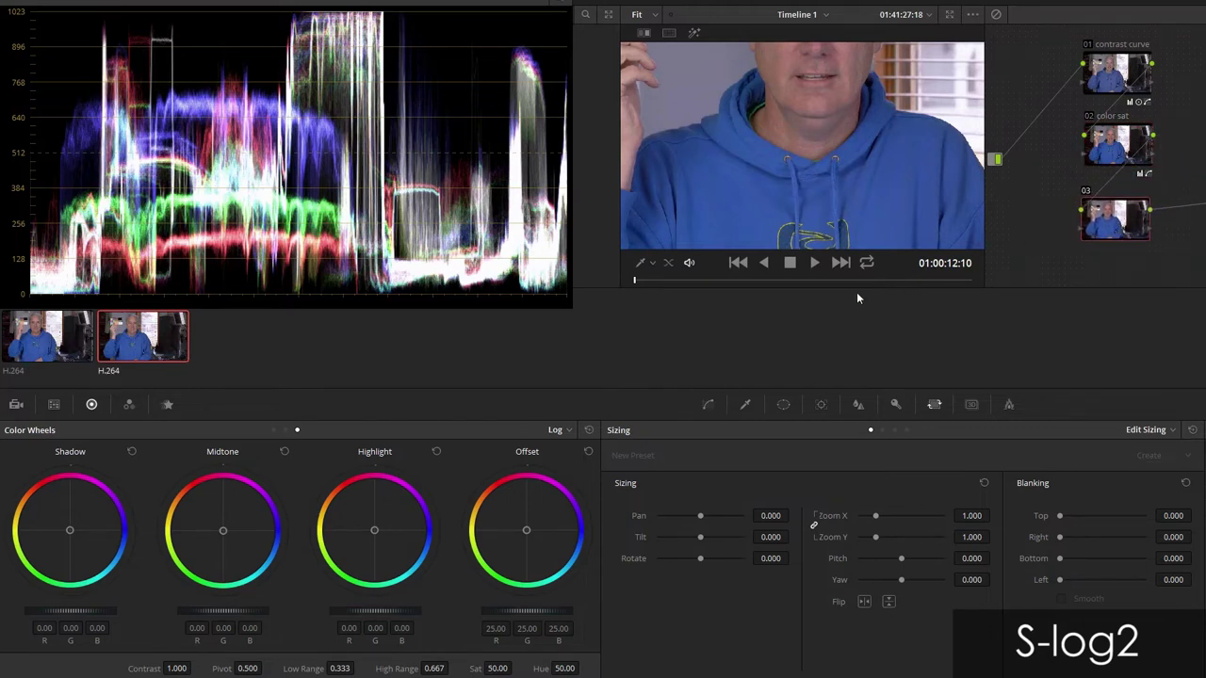
pyautogui.rightClick(1114, 219)
pyautogui.click(1136, 233)
pyautogui.write('shad')
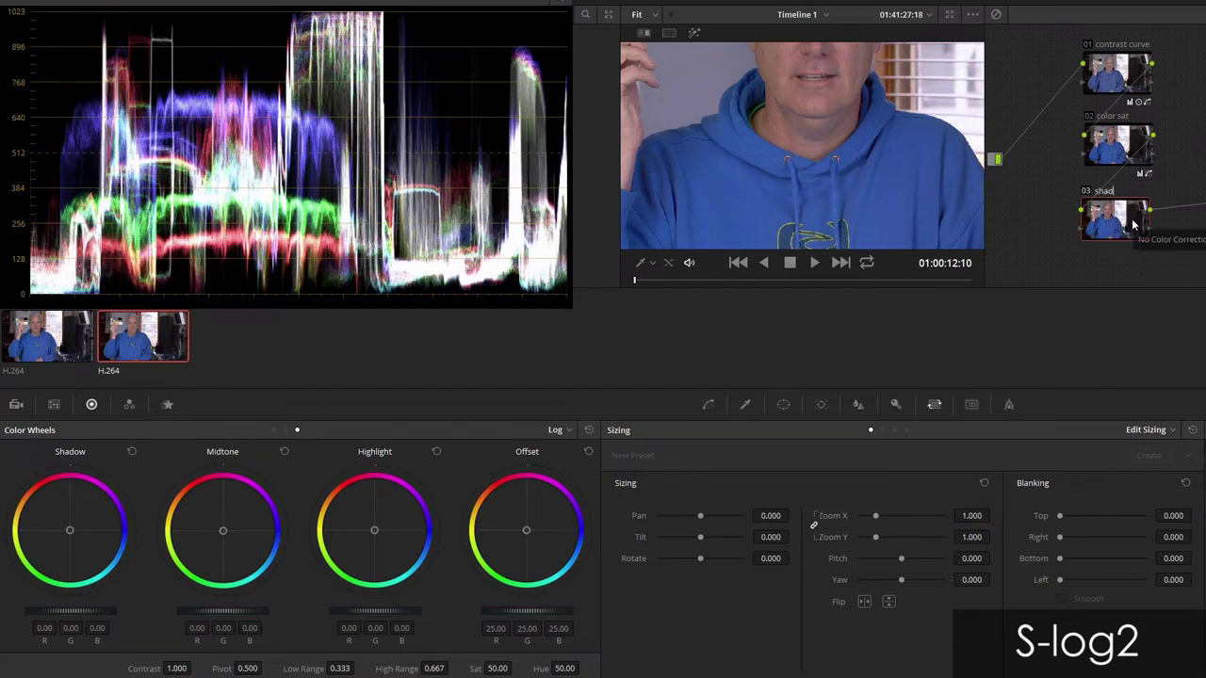
pyautogui.write('ows')
# Step: Add a deep-shadow point and a higher anchor point at the quarter gridline to the shadows node's custom curve
pyautogui.hotkey('alt', 'f')
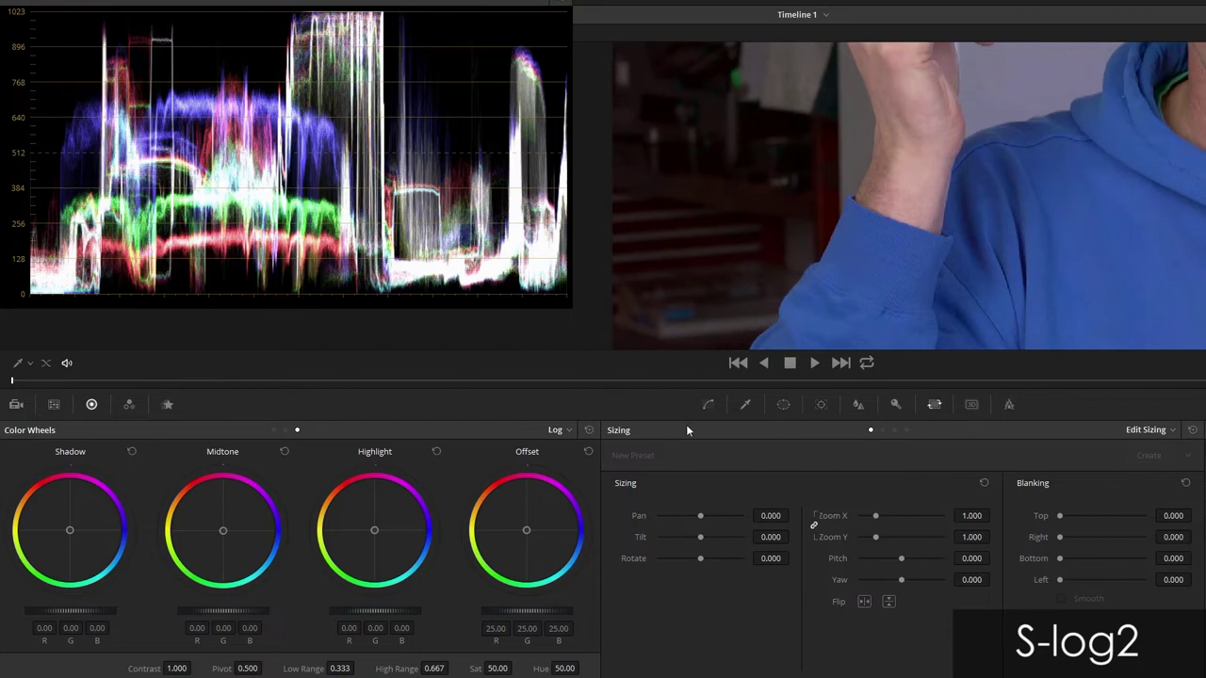
pyautogui.click(708, 404)
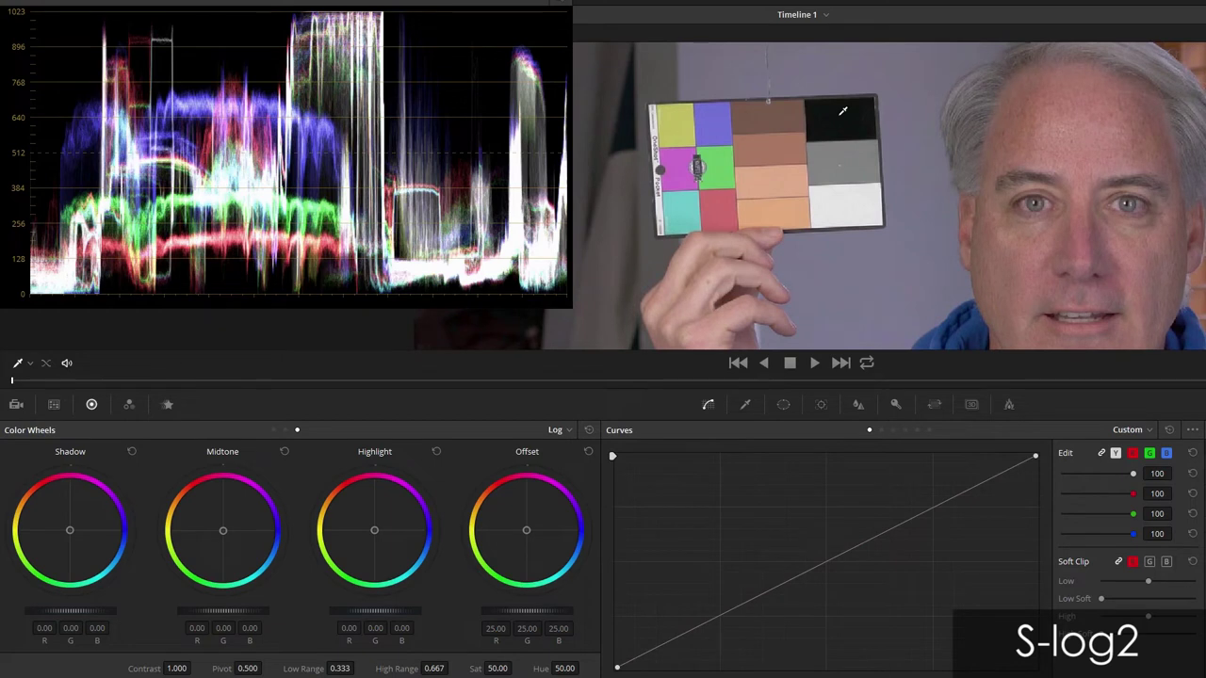
pyautogui.click(642, 656)
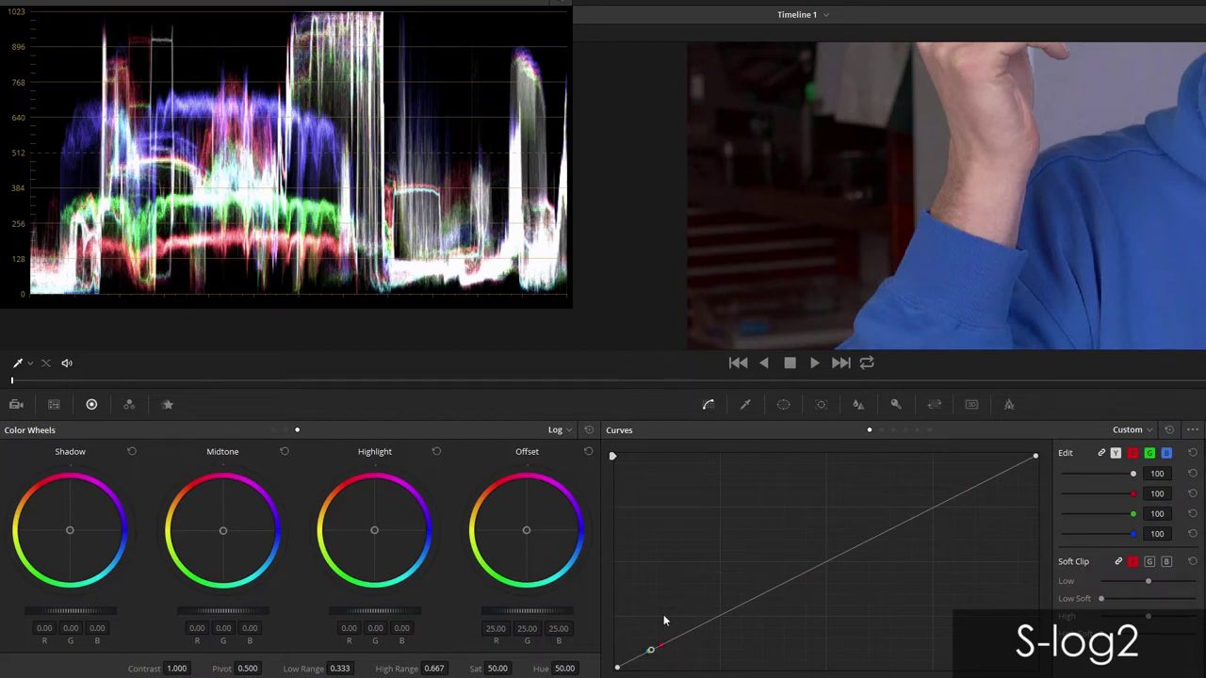
pyautogui.click(718, 615)
# Step: Lower the deep-shadow point slightly on the separate red and green curves, and check the S-log2 shadows against the Standard clip
pyautogui.click(1133, 454)
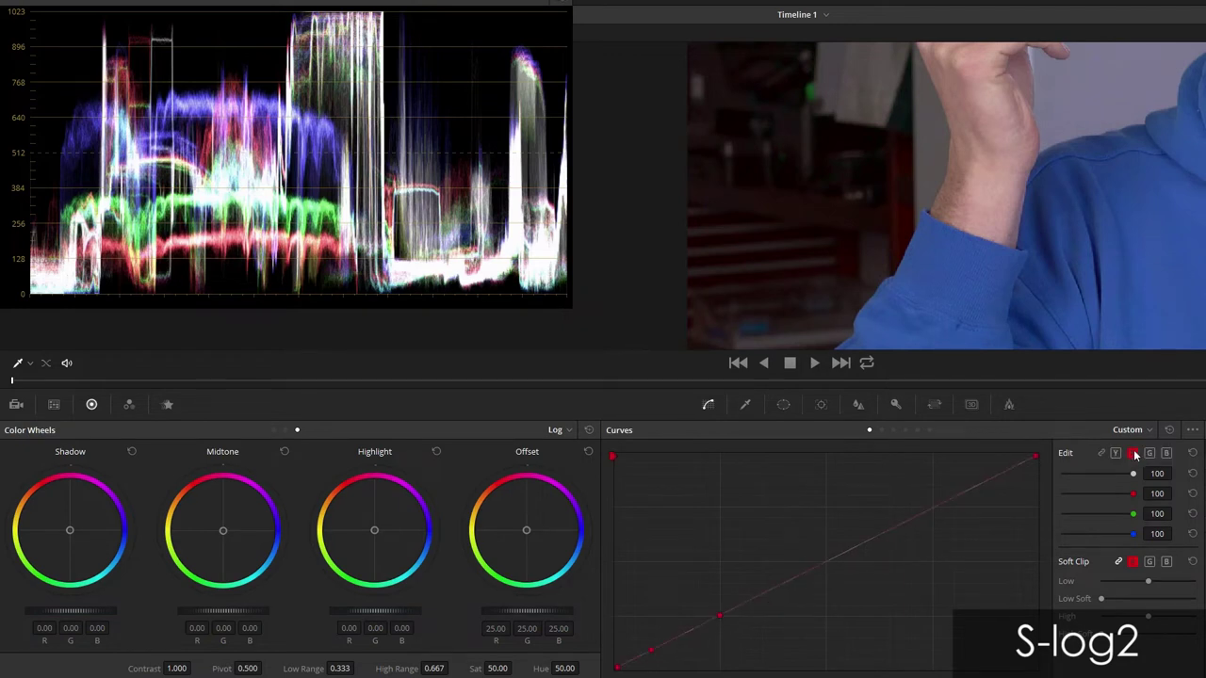
pyautogui.click(651, 651)
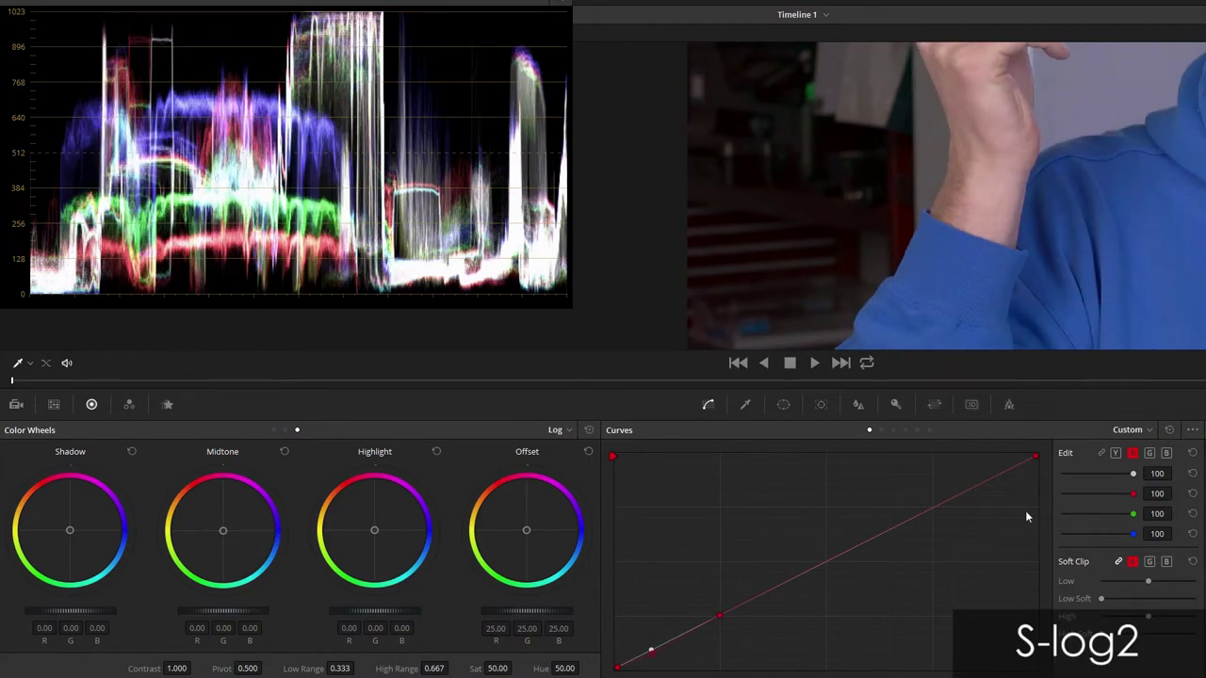
pyautogui.click(1150, 453)
pyautogui.moveTo(652, 653); pyautogui.dragTo(652, 657)
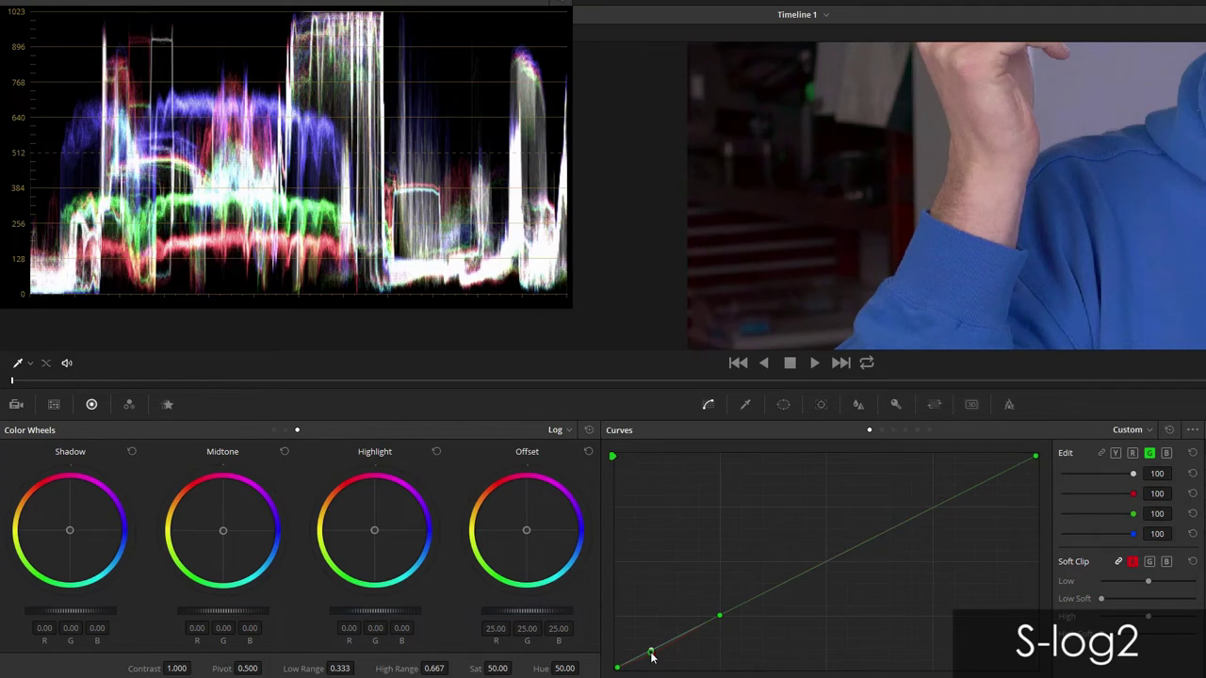
pyautogui.click(737, 363)
pyautogui.click(738, 362)
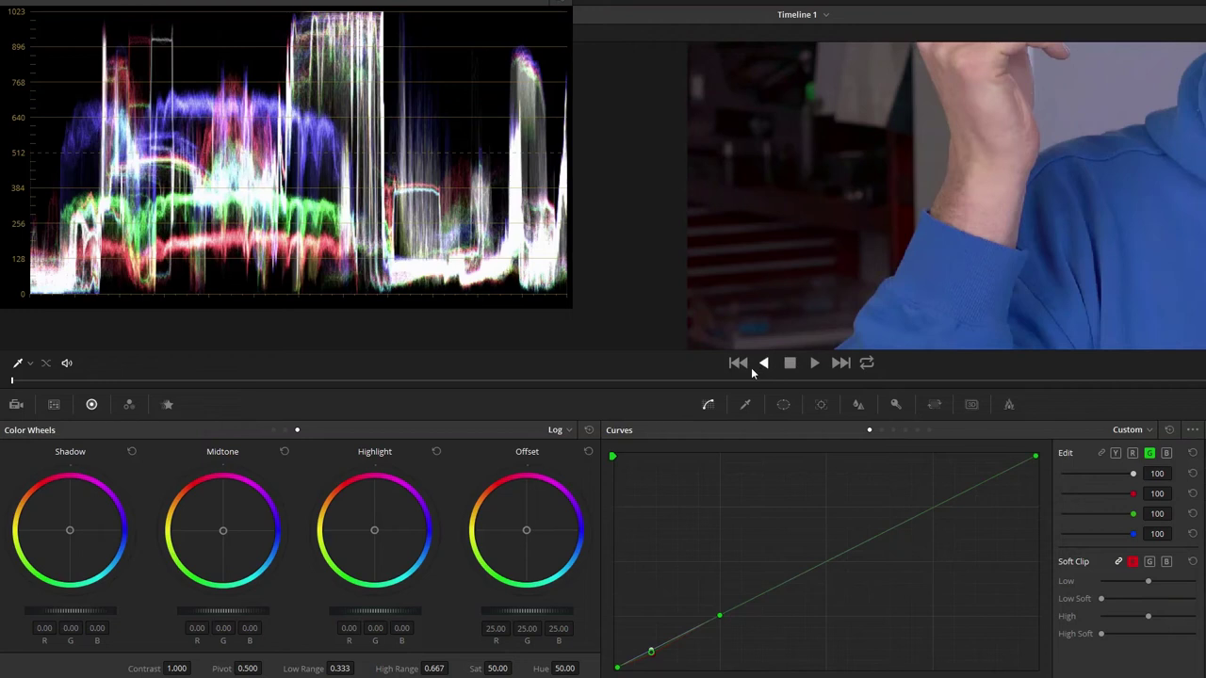
# Step: Compare the dark shelves beside the raised arm up close by alternating between the Standard and corrected S-log2 clips
pyautogui.click(748, 365)
pyautogui.click(840, 363)
pyautogui.click(739, 365)
pyautogui.click(836, 362)
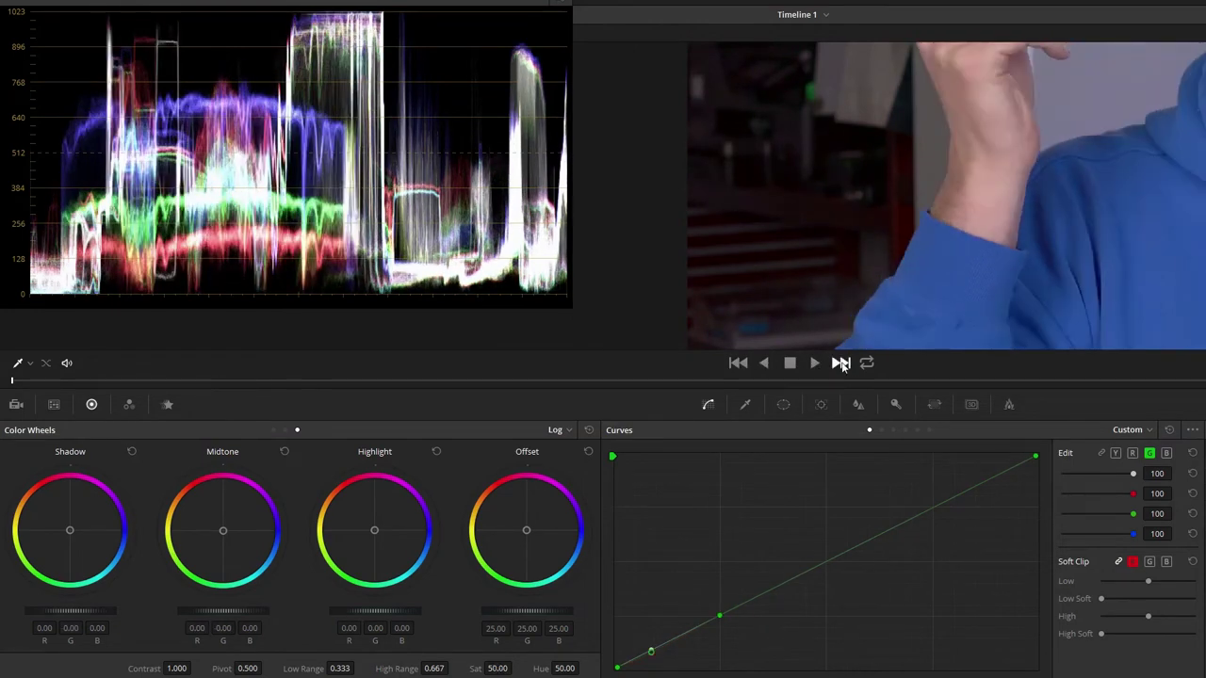
pyautogui.click(744, 363)
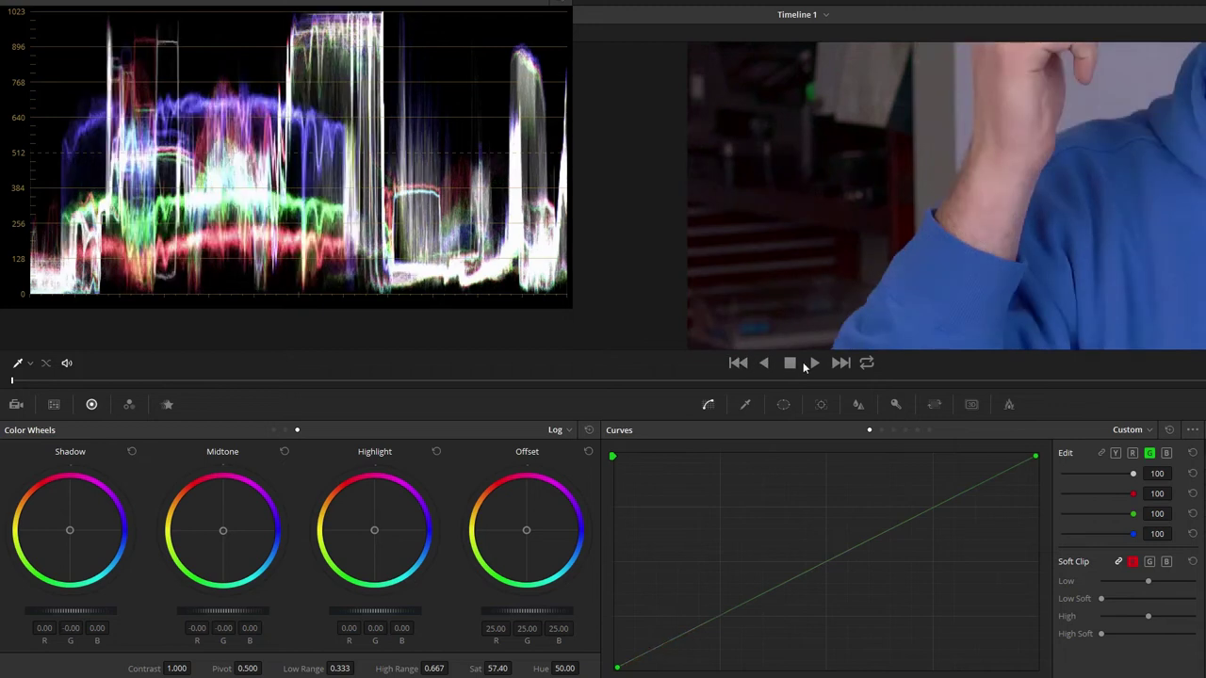
pyautogui.click(839, 363)
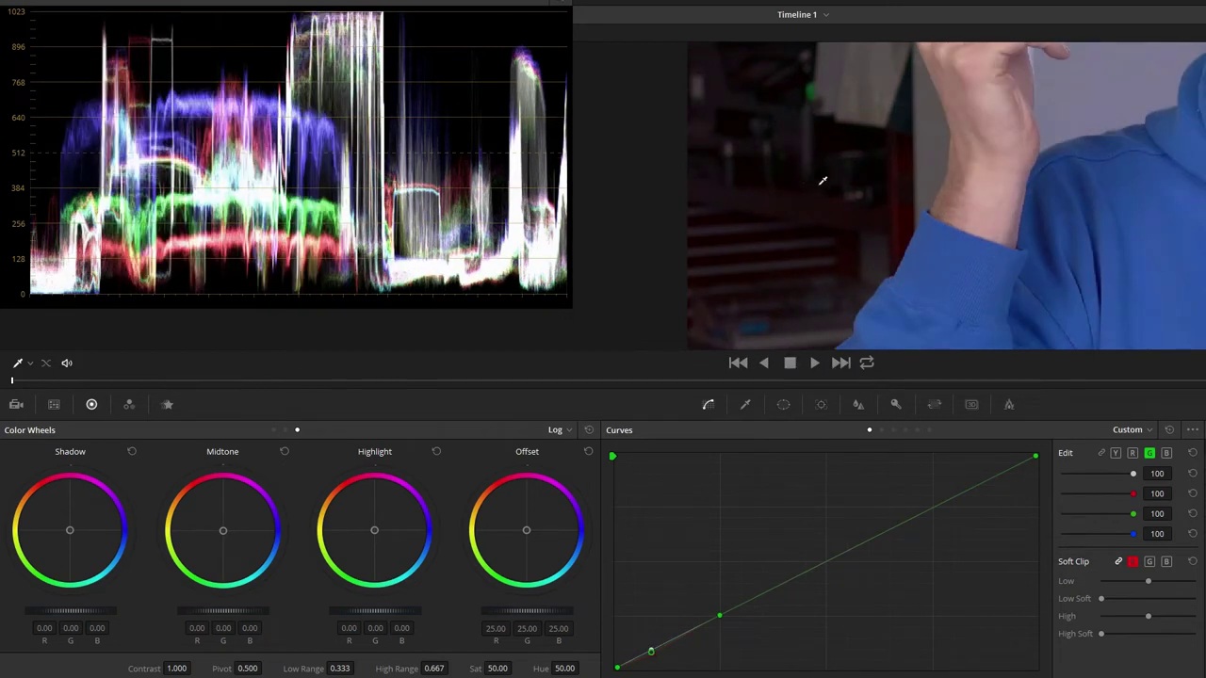
# Step: Compare the overall match of the Standard and S-log2 clips across the full frame, switching between them repeatedly
pyautogui.scroll(-5, 842, 167)
pyautogui.scroll(-3, 994, 201)
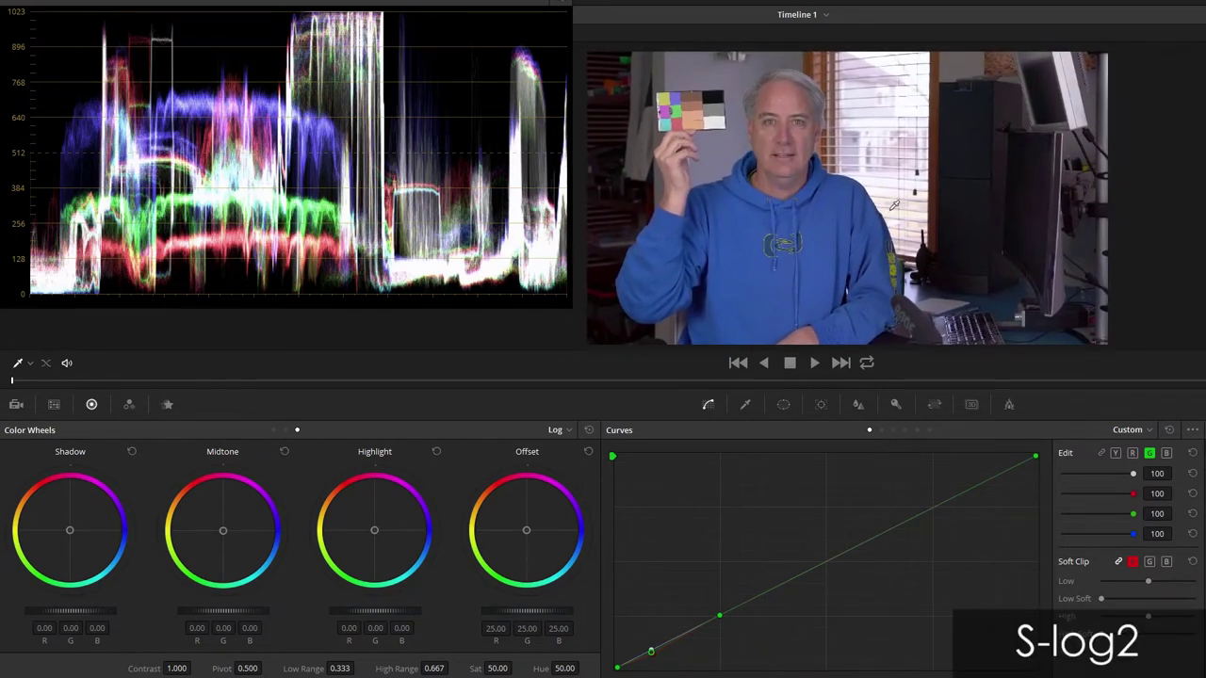
pyautogui.scroll(1, 894, 206)
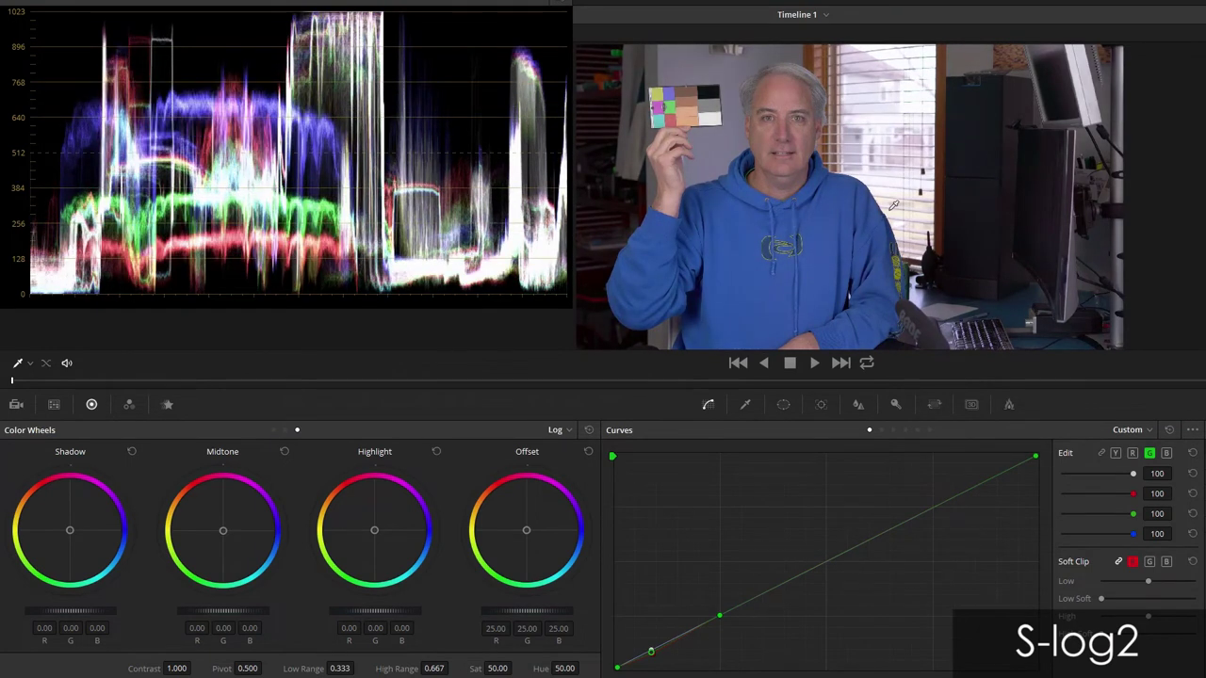
pyautogui.click(738, 363)
pyautogui.click(841, 364)
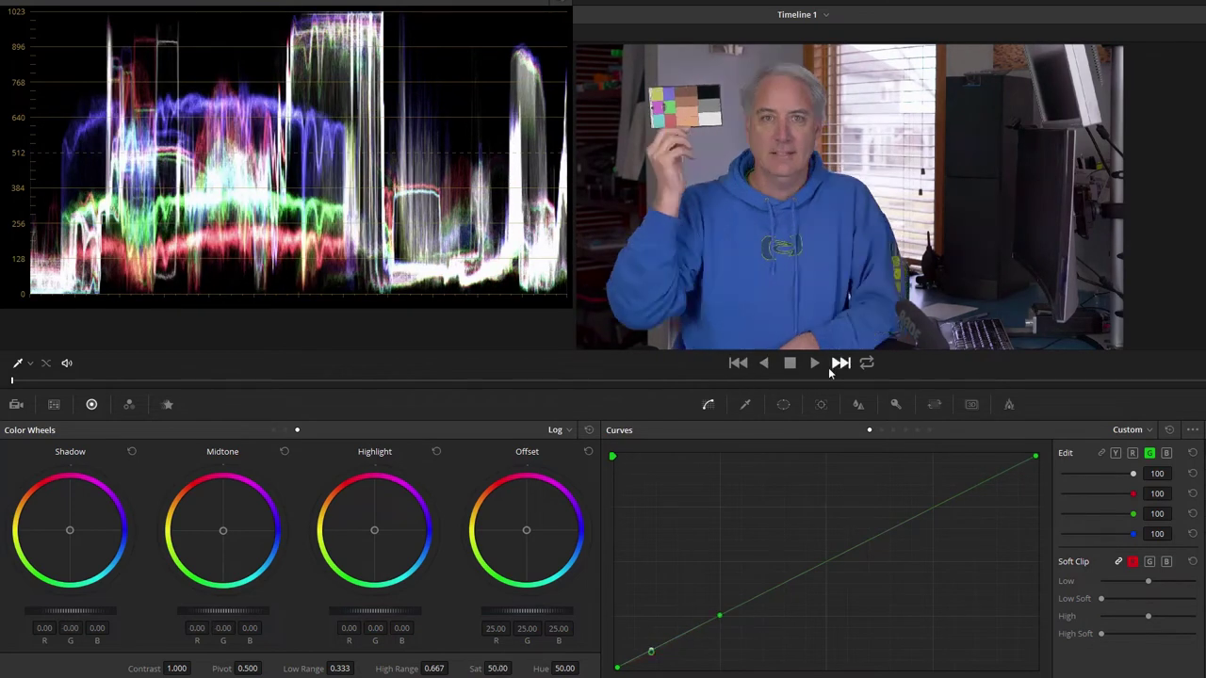
pyautogui.click(736, 366)
pyautogui.click(841, 364)
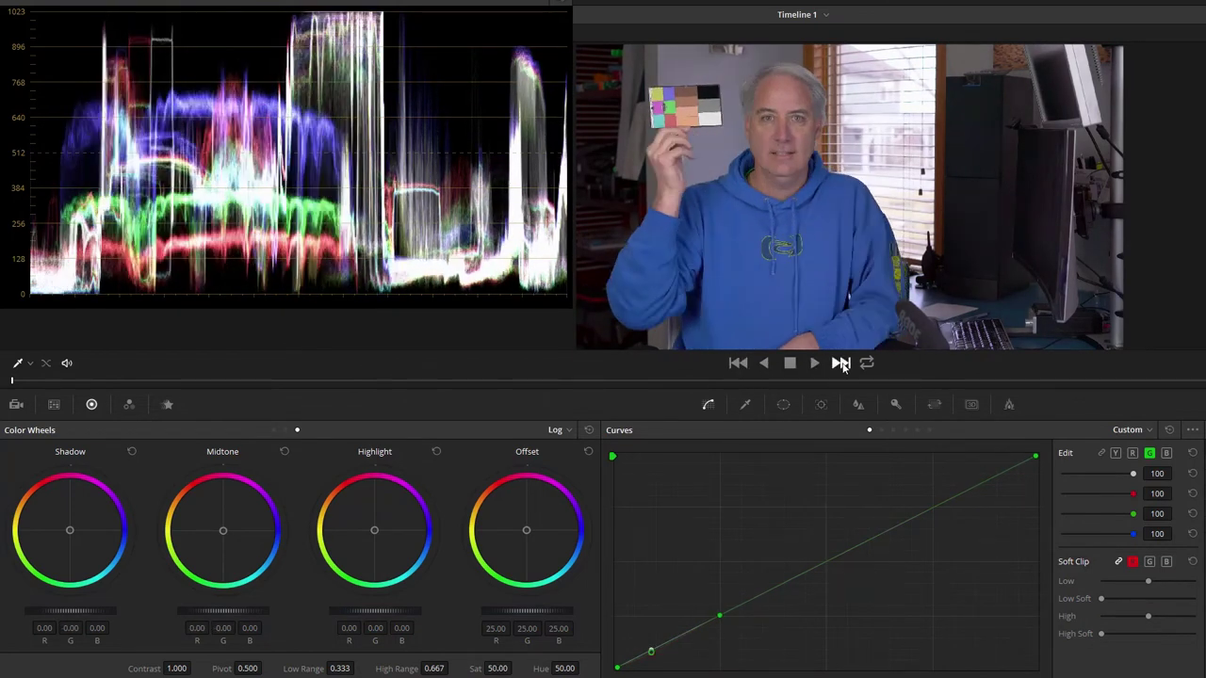
pyautogui.click(738, 363)
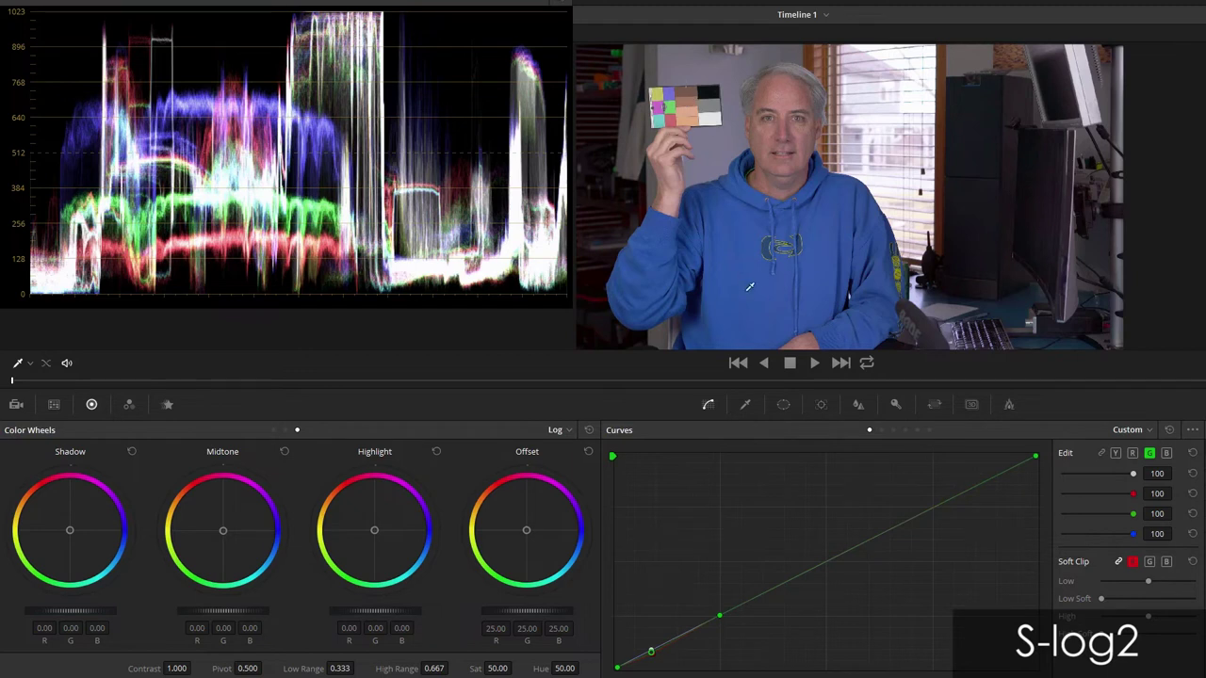
pyautogui.click(737, 362)
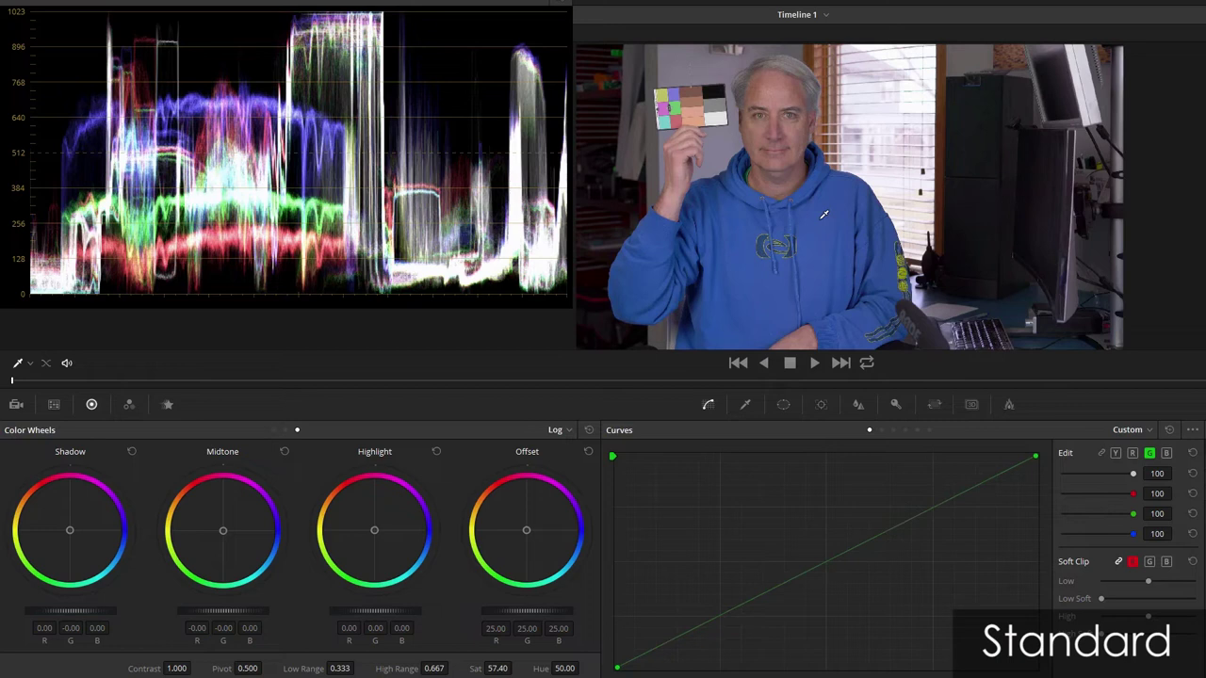
pyautogui.click(841, 363)
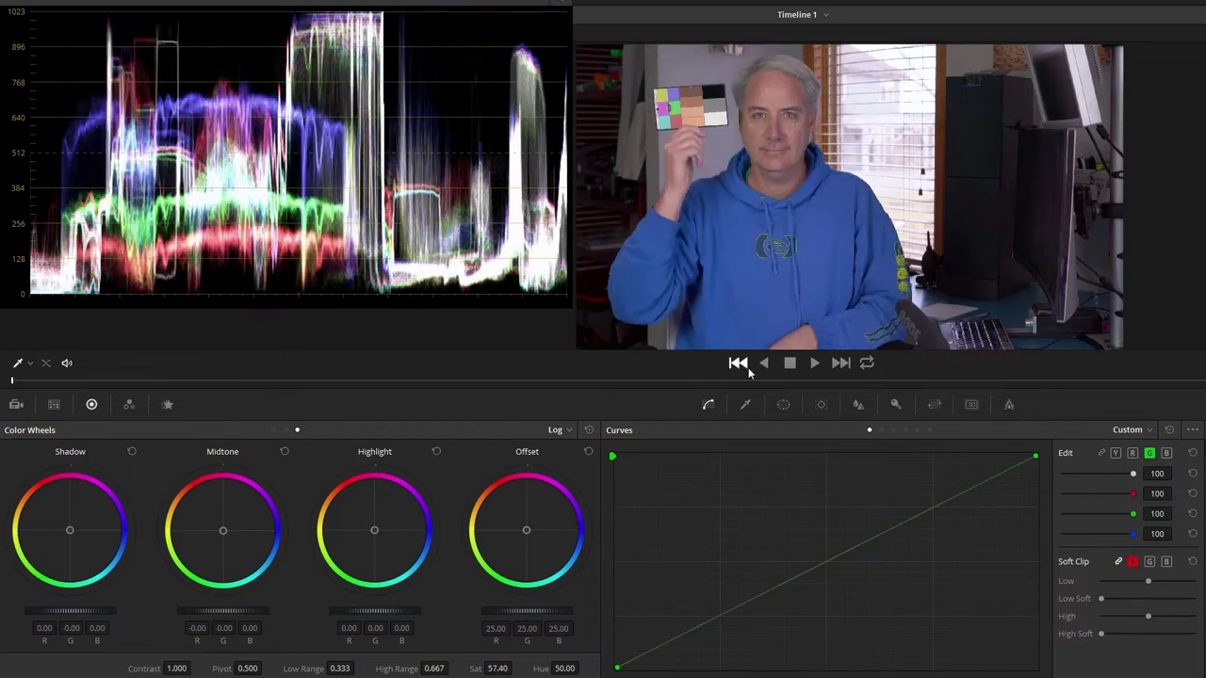
pyautogui.click(837, 365)
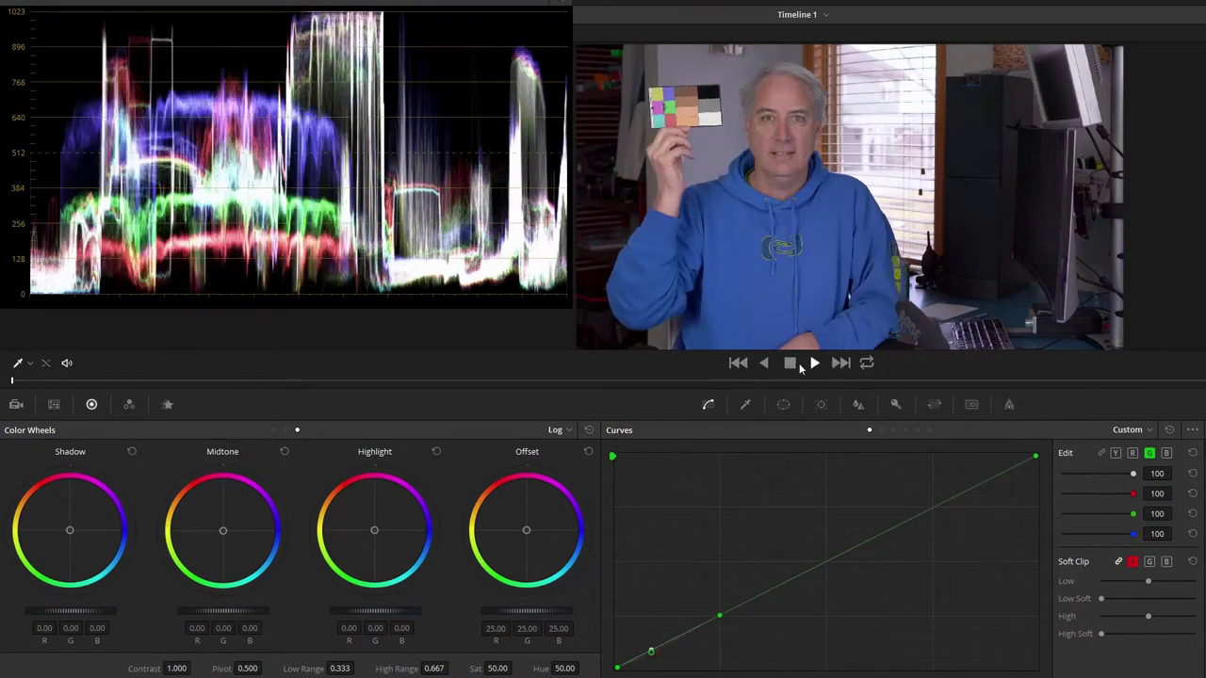
pyautogui.click(738, 363)
pyautogui.click(839, 364)
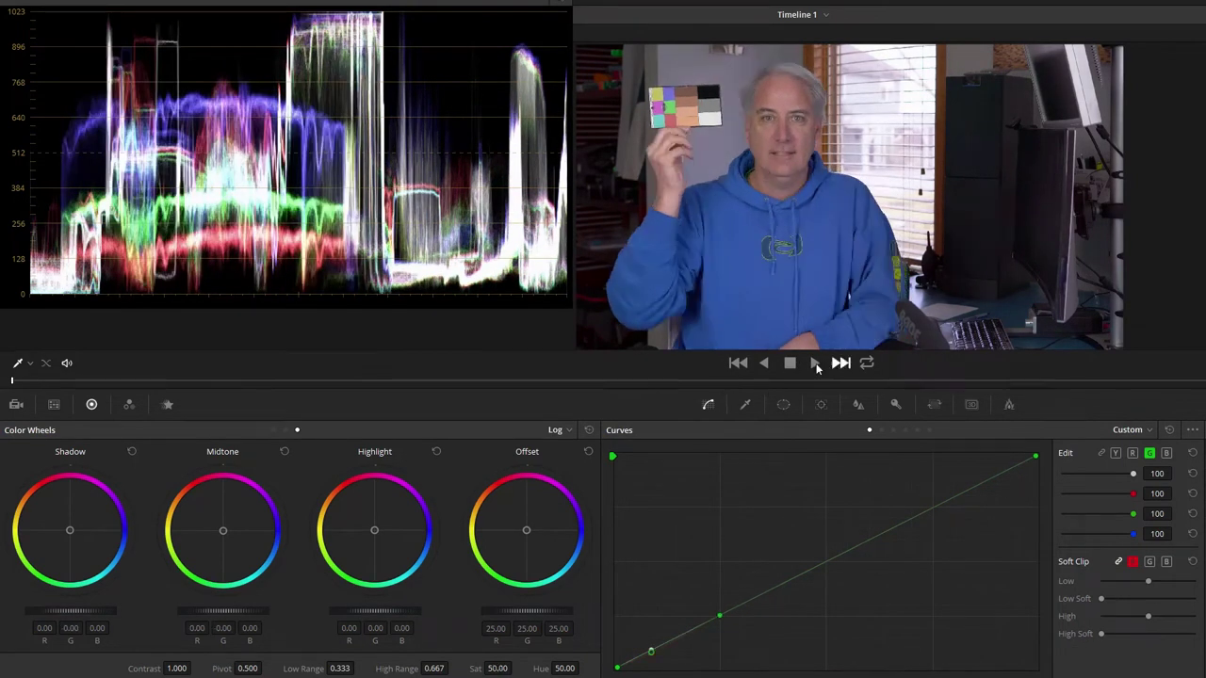
pyautogui.click(738, 362)
pyautogui.click(841, 365)
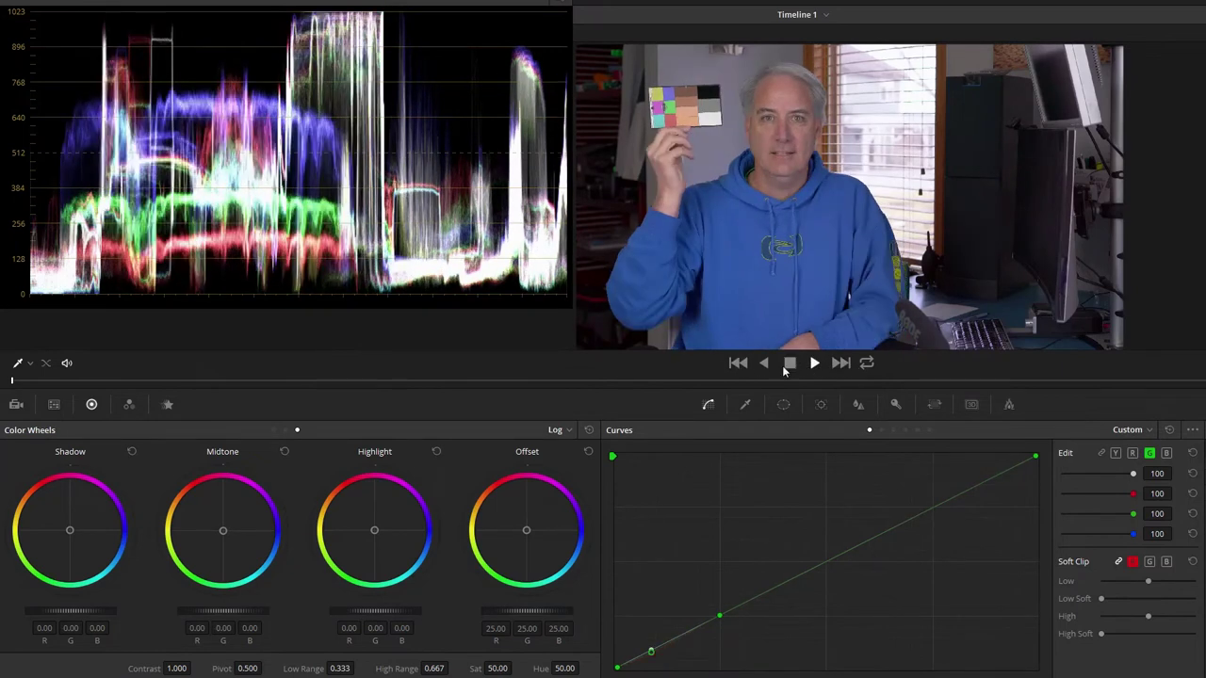
pyautogui.click(738, 363)
pyautogui.click(842, 364)
pyautogui.click(738, 363)
pyautogui.click(838, 363)
pyautogui.click(738, 363)
pyautogui.click(841, 363)
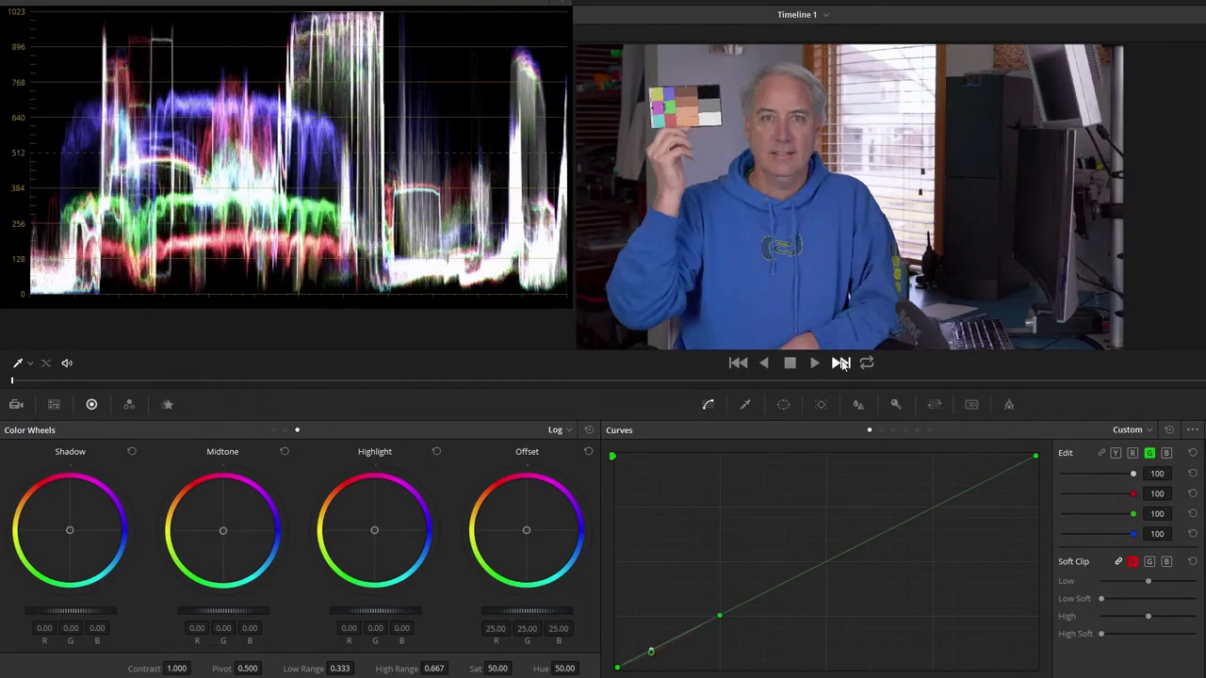
pyautogui.click(735, 363)
pyautogui.click(841, 363)
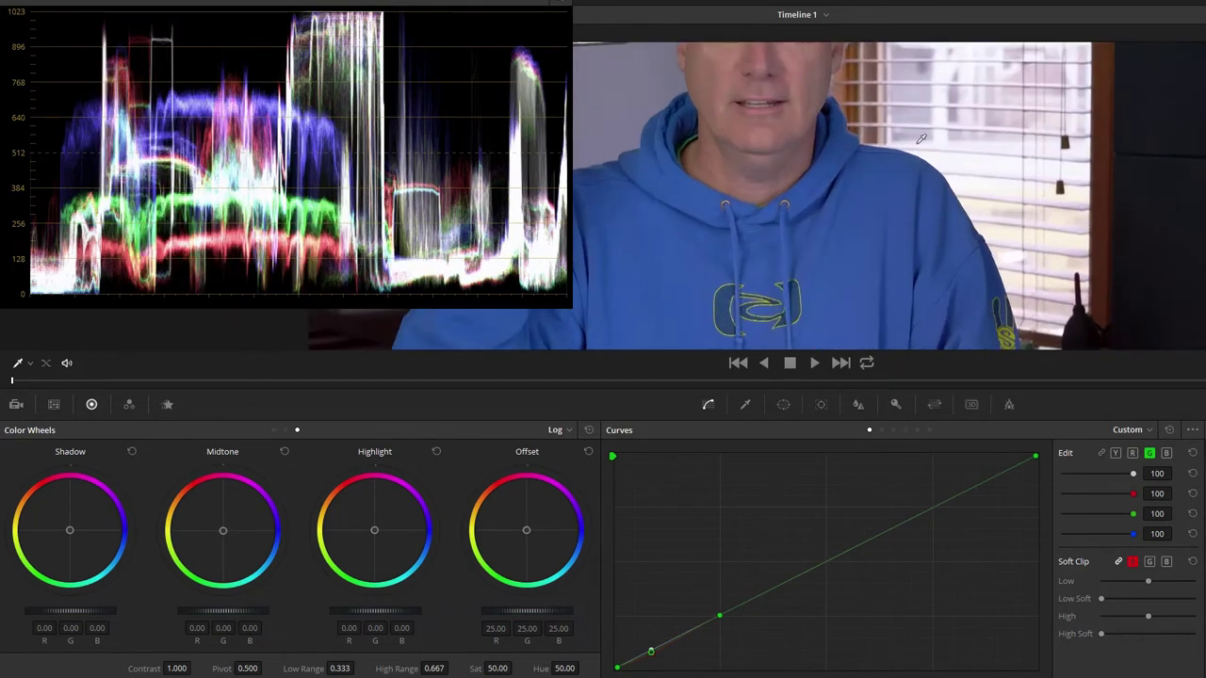
# Step: Compare the window blinds and dark cabinet up close in the Standard and S-log2 clips
pyautogui.click(738, 363)
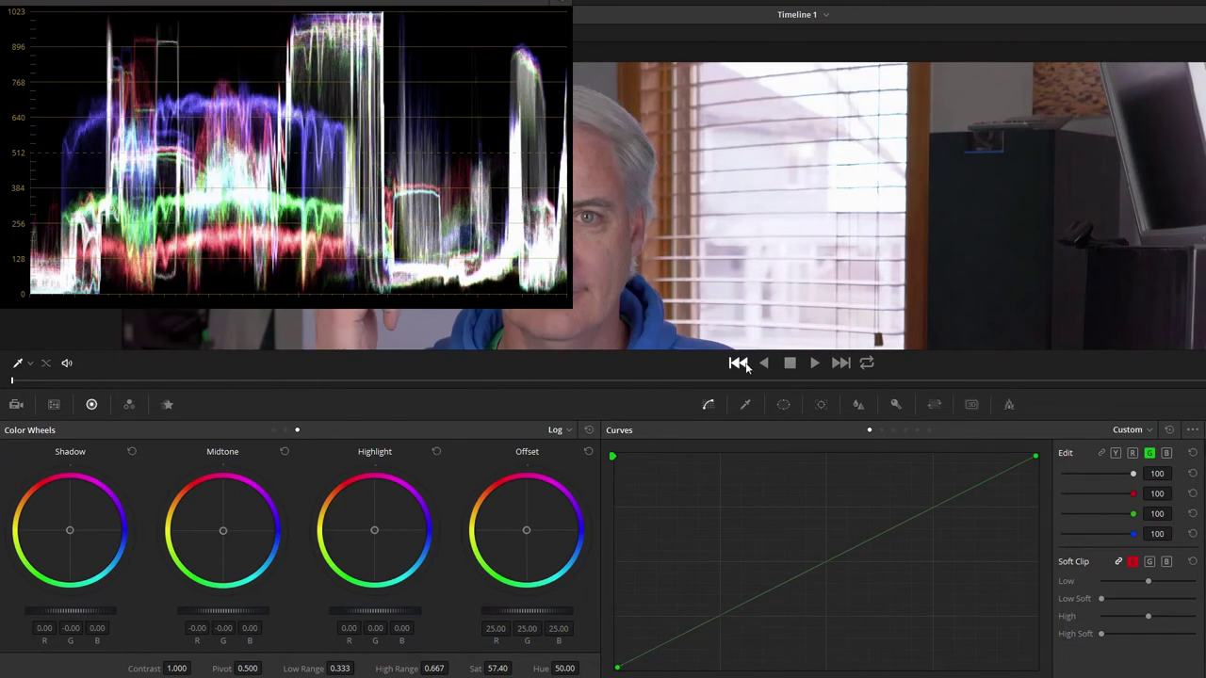
pyautogui.click(840, 363)
pyautogui.click(740, 364)
pyautogui.click(840, 363)
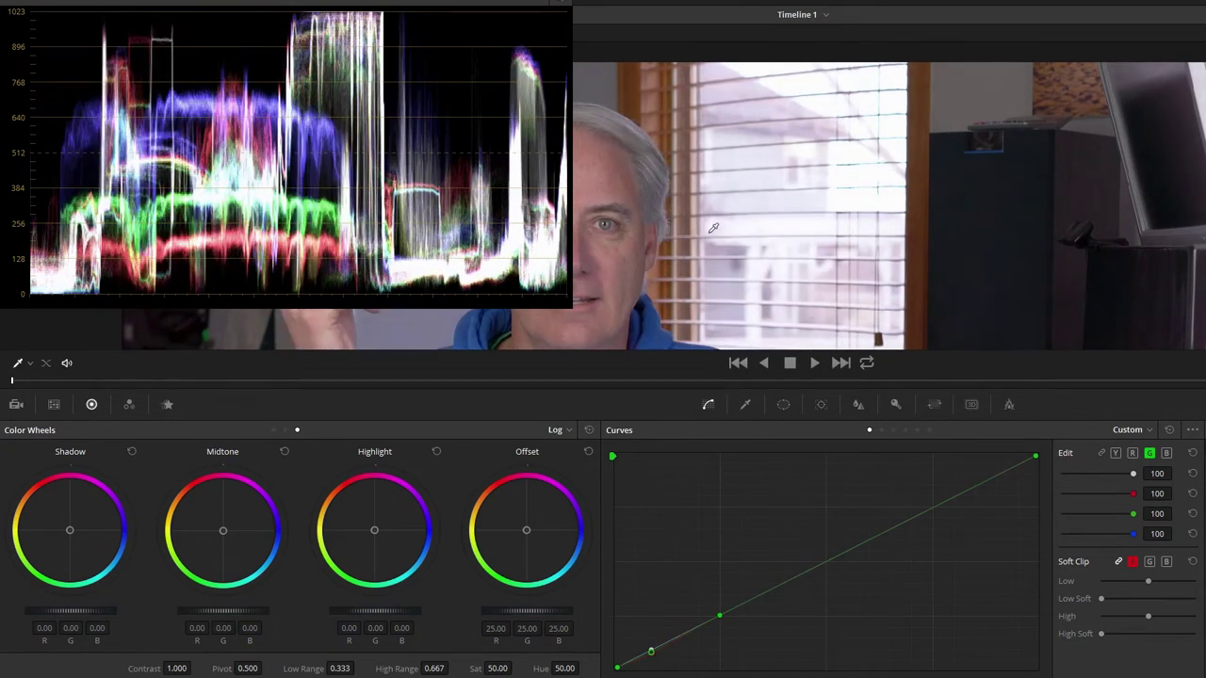
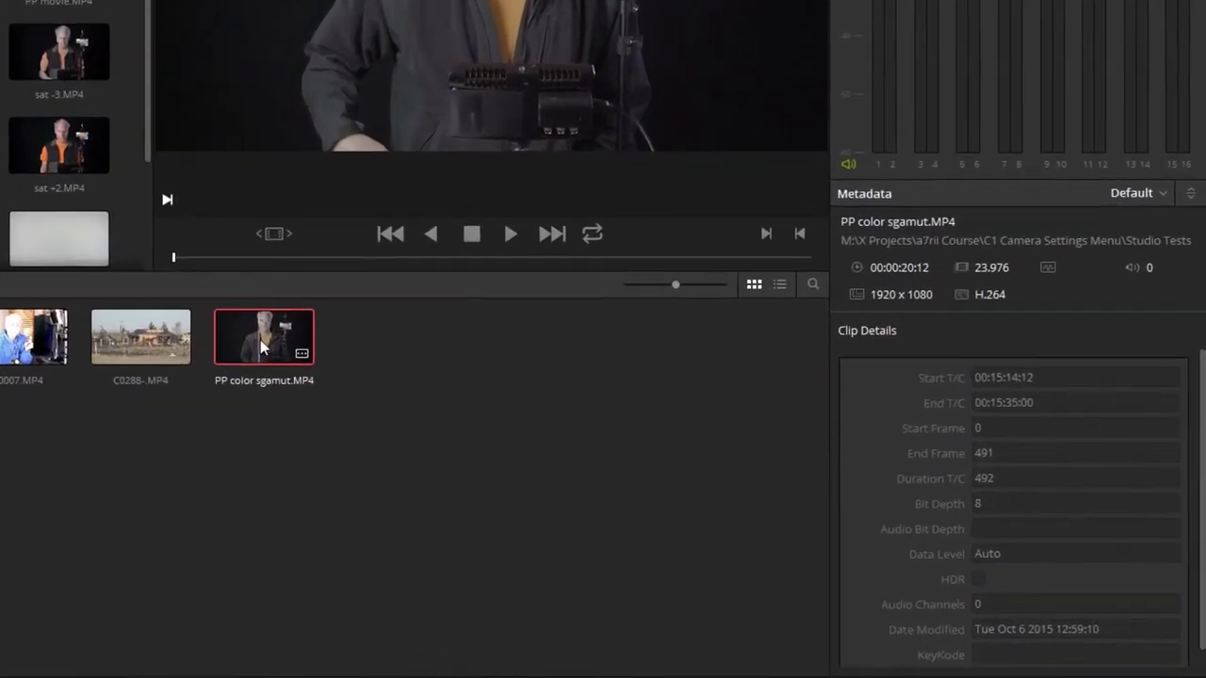
# Step: Apply the 1D LUT "Sony SLog2 to Rec709" to PP color sgamut.MP4 in the Master bin
pyautogui.rightClick(549, 449)
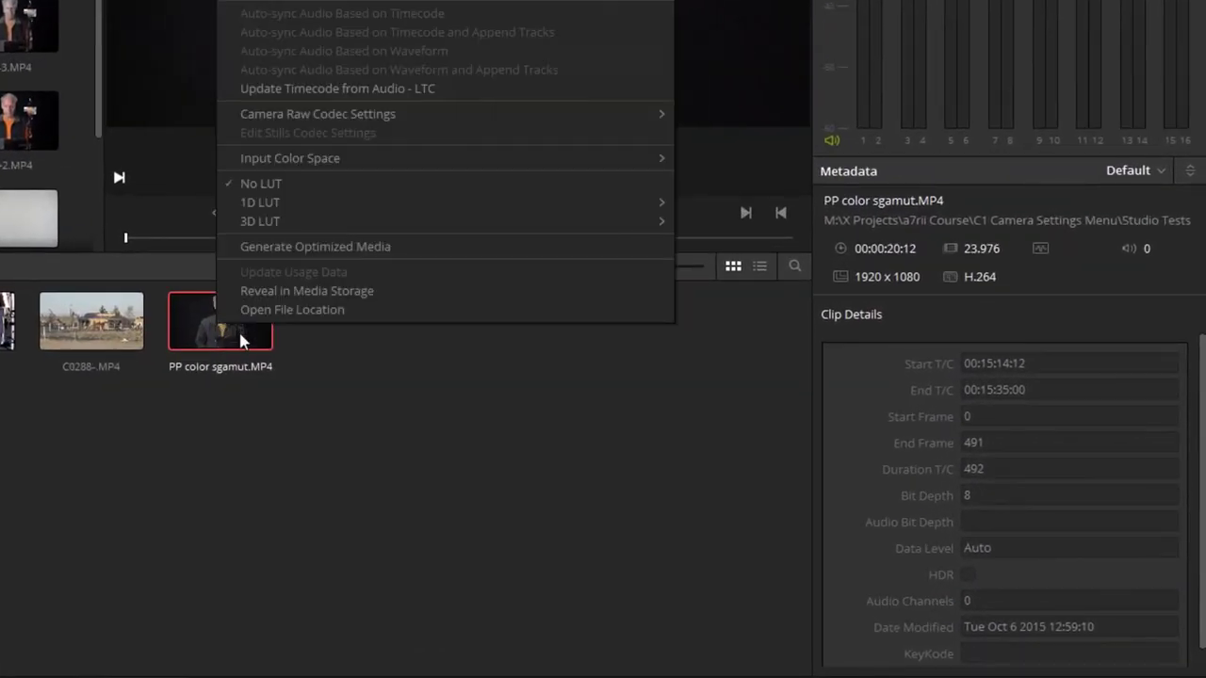
pyautogui.moveTo(268, 204)
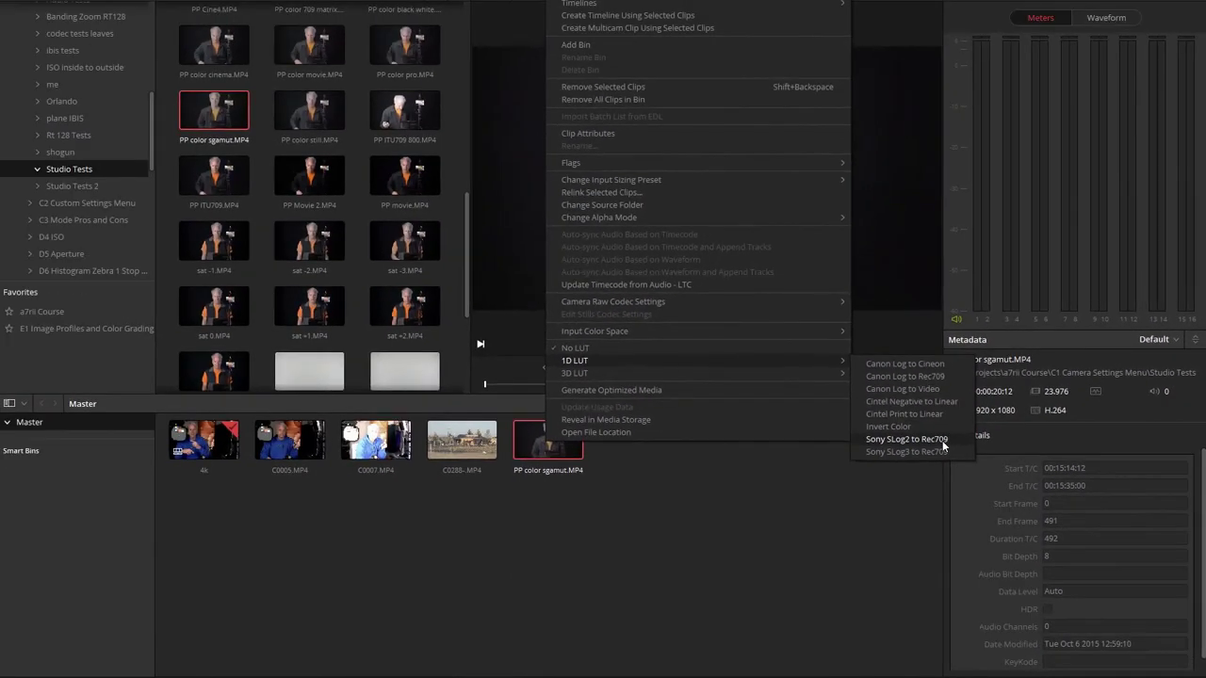
pyautogui.click(784, 325)
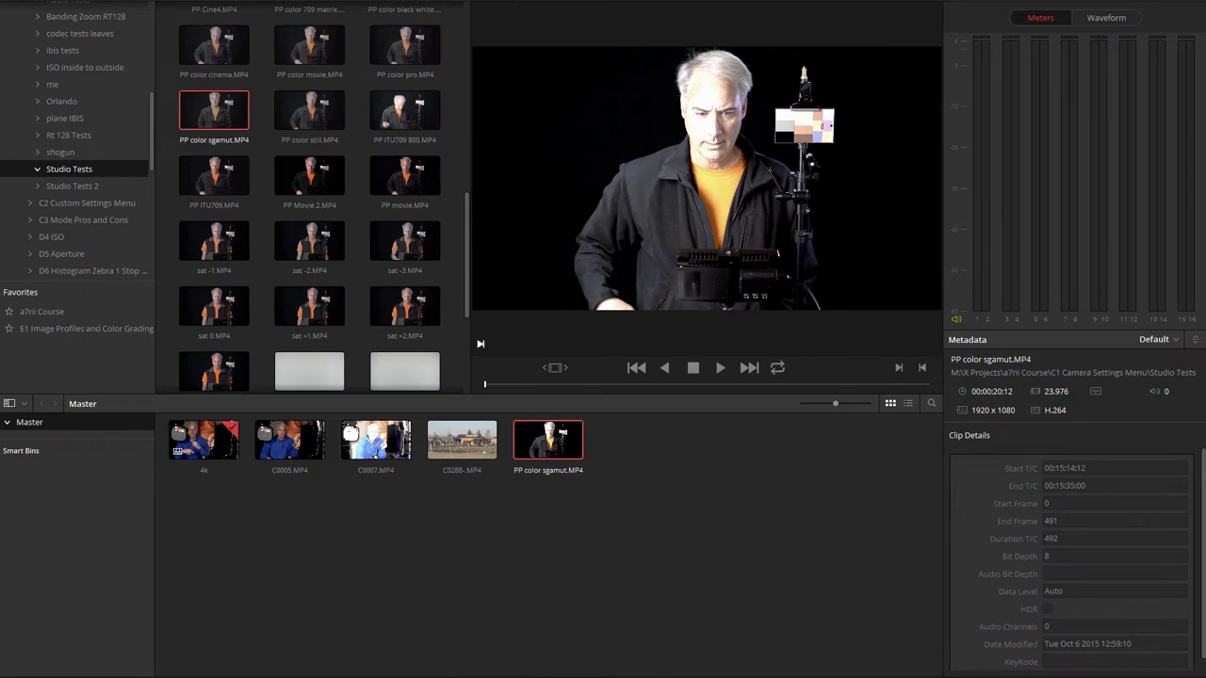
# Step: On the Color page, lower the custom curve's white point to slightly below mid-height and set saturation to 80
pyautogui.hotkey('shift', '6')
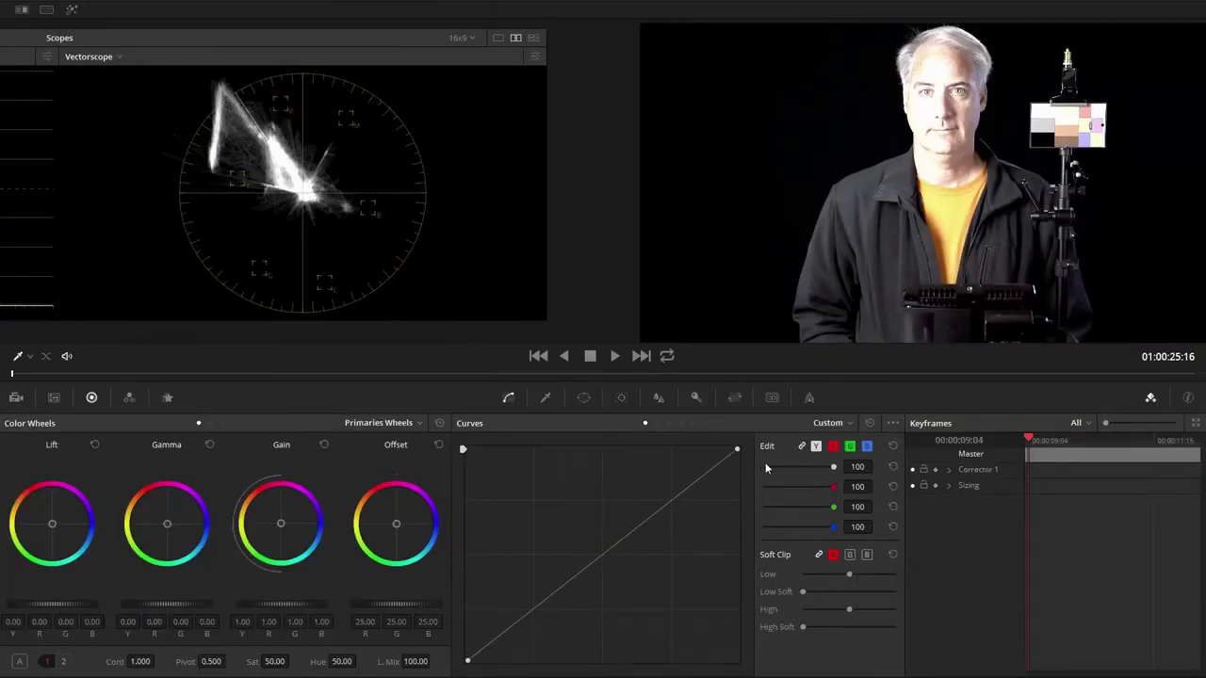
pyautogui.moveTo(129, 37); pyautogui.dragTo(407, 38)
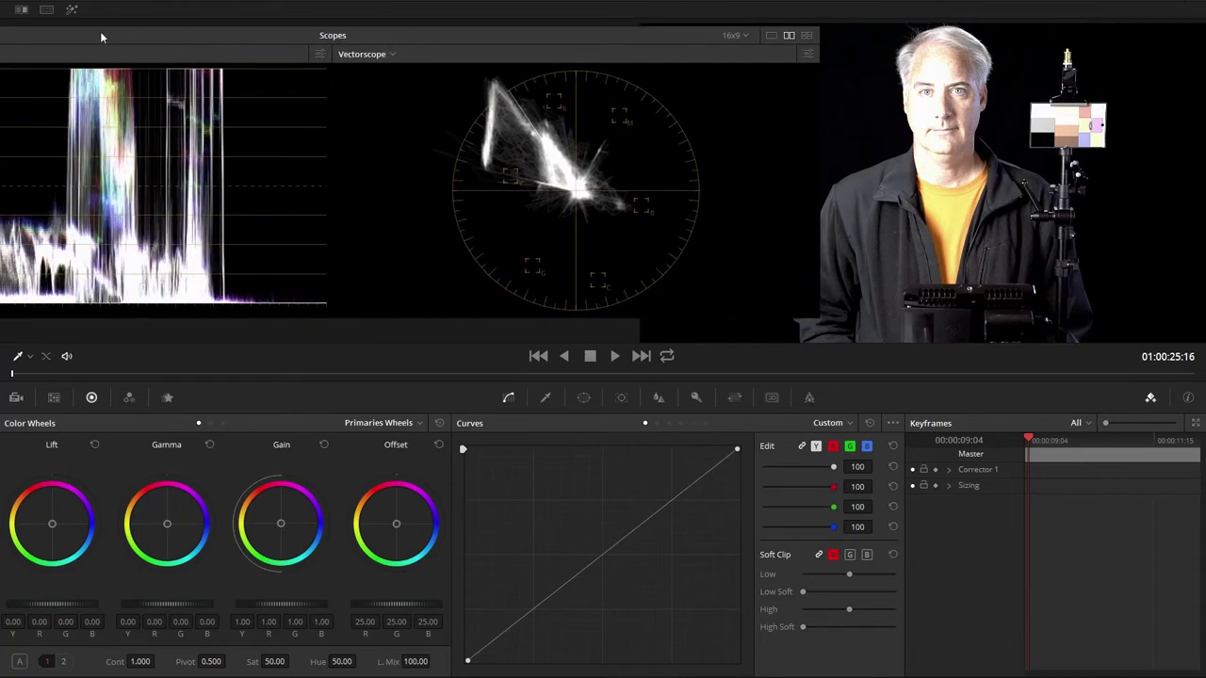
pyautogui.moveTo(737, 450); pyautogui.dragTo(770, 572)
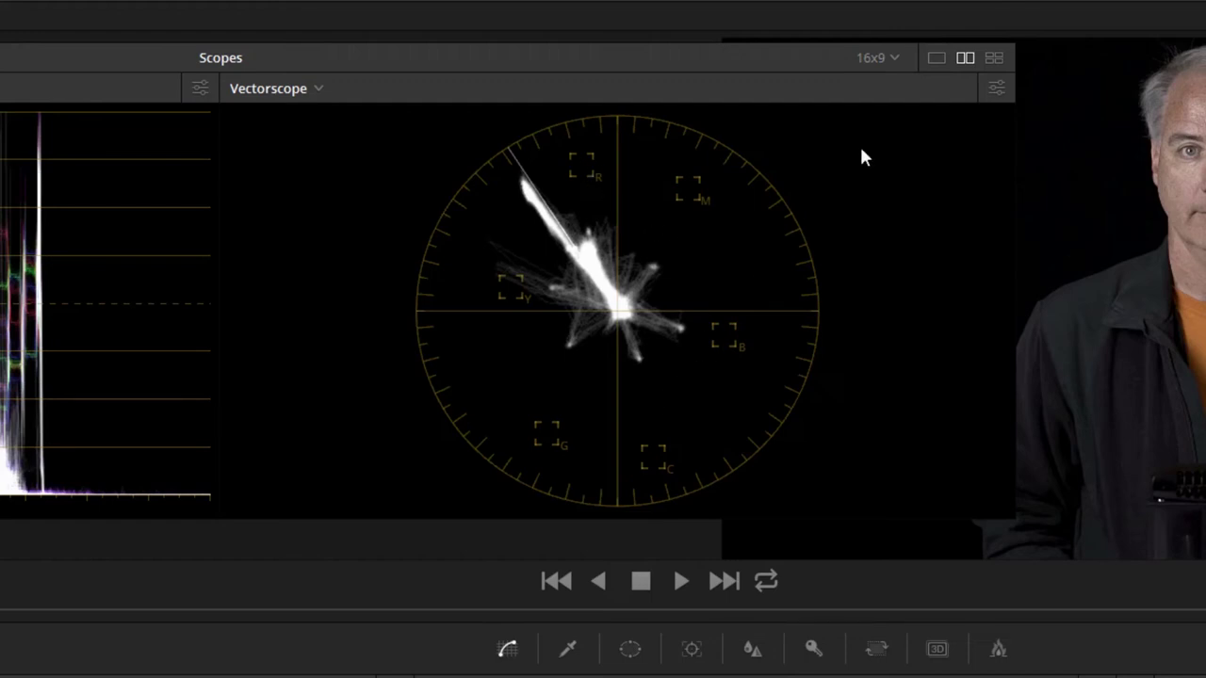
# Step: Review the vectorscope's display options for 2x zoom, the skin tone indicator and the graticule
pyautogui.click(996, 88)
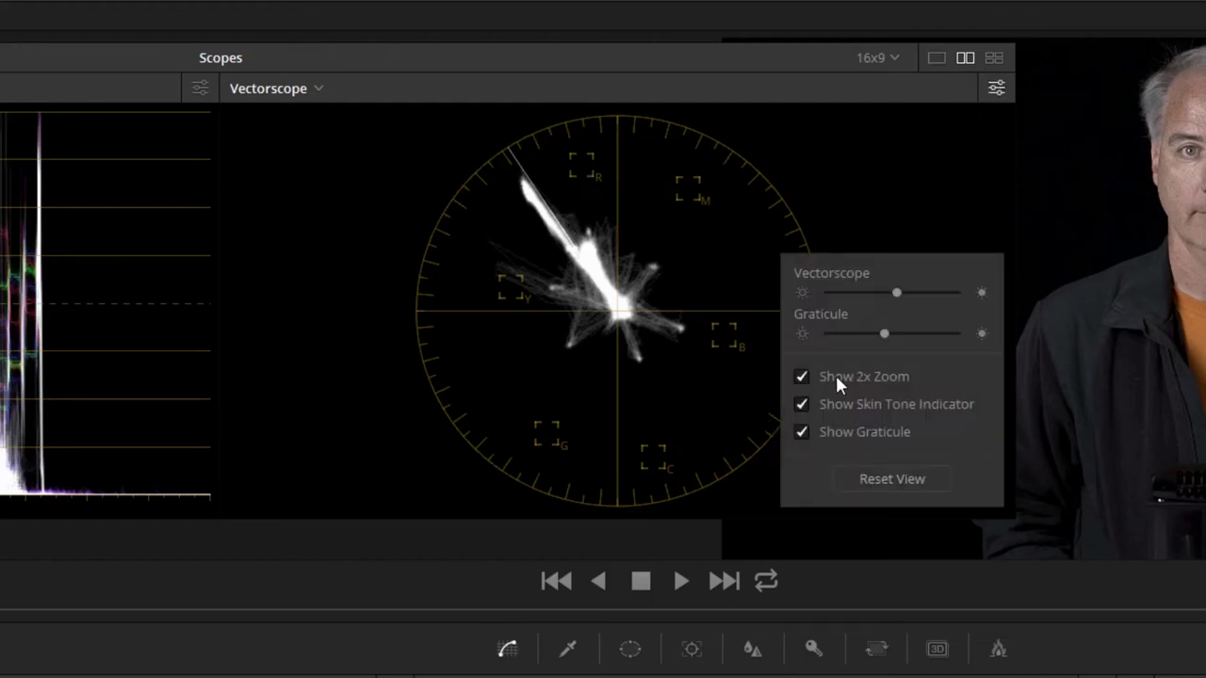
pyautogui.click(868, 220)
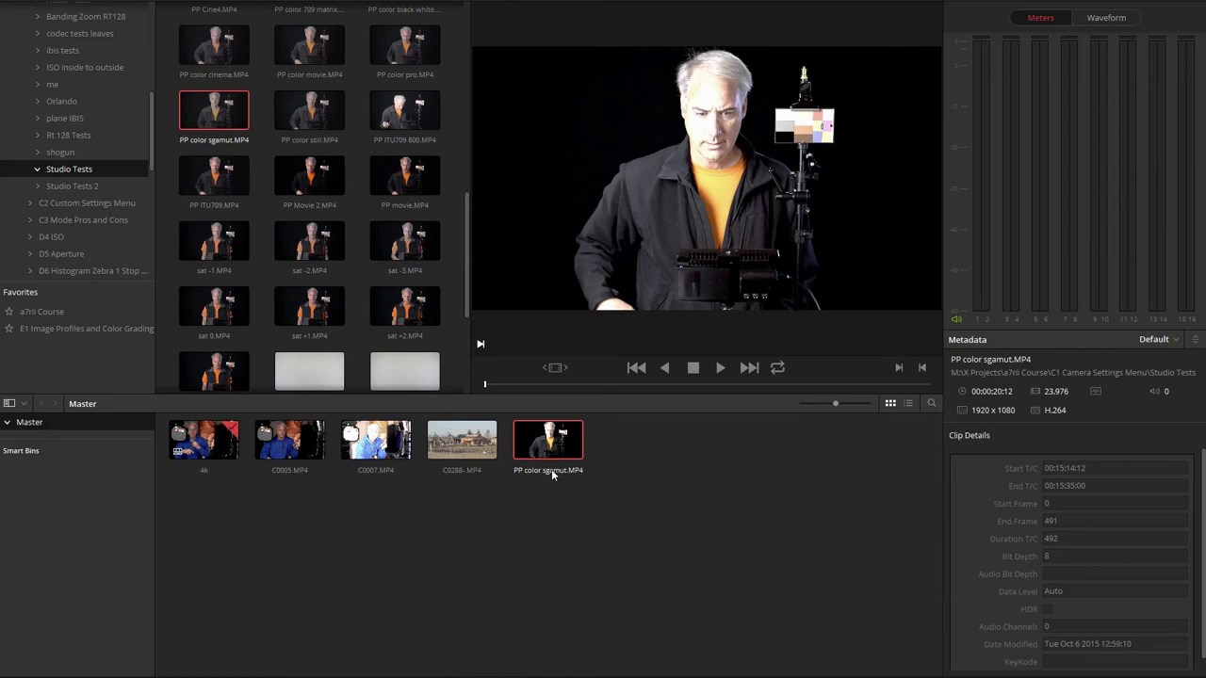
# Step: Remove the 1D LUT from PP color sgamut.MP4 in the Master bin by setting it to No LUT
pyautogui.rightClick(551, 451)
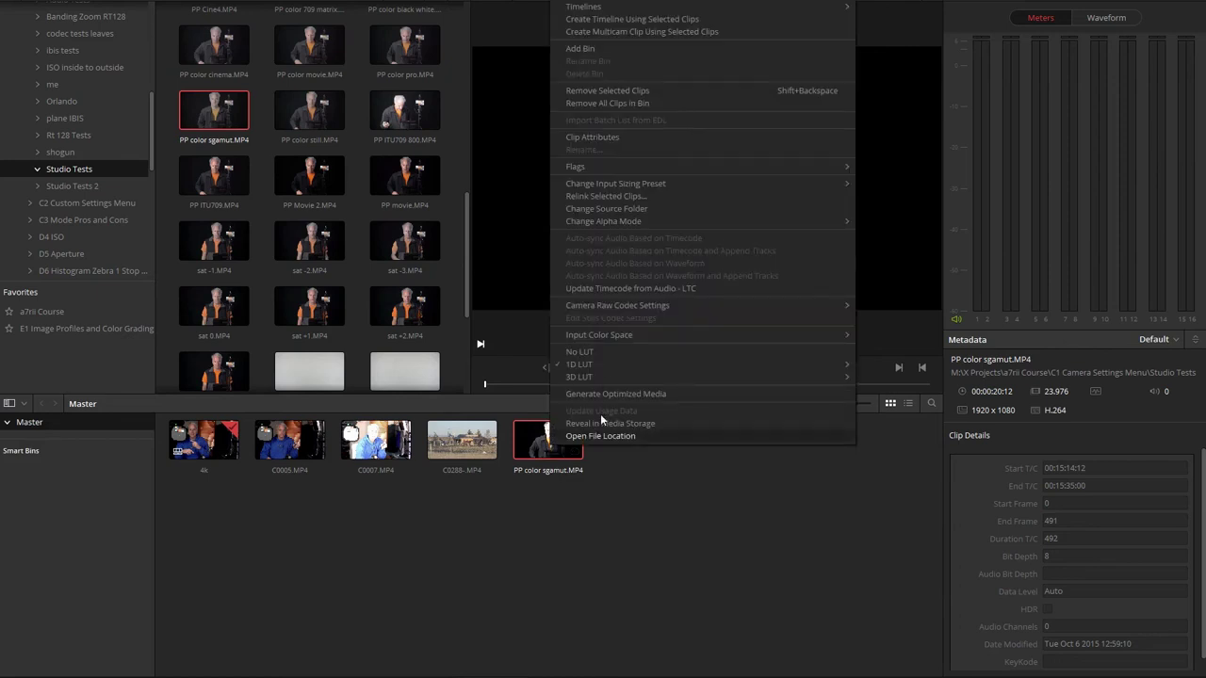
pyautogui.moveTo(602, 366)
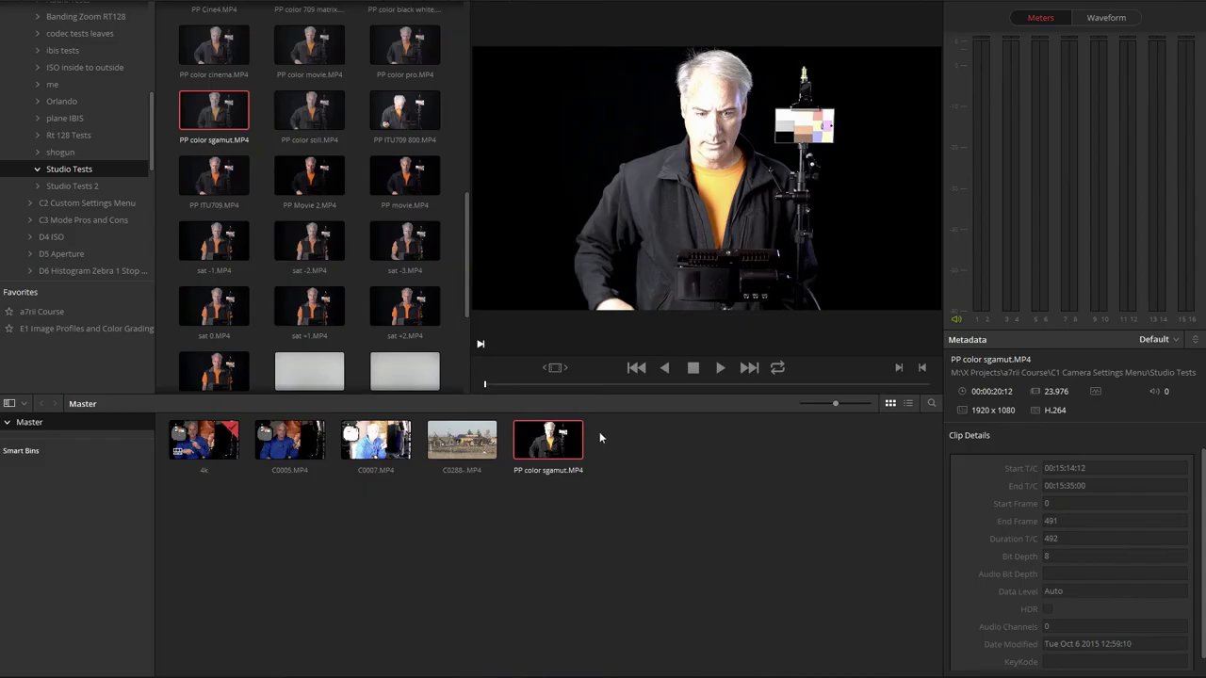
pyautogui.rightClick(558, 445)
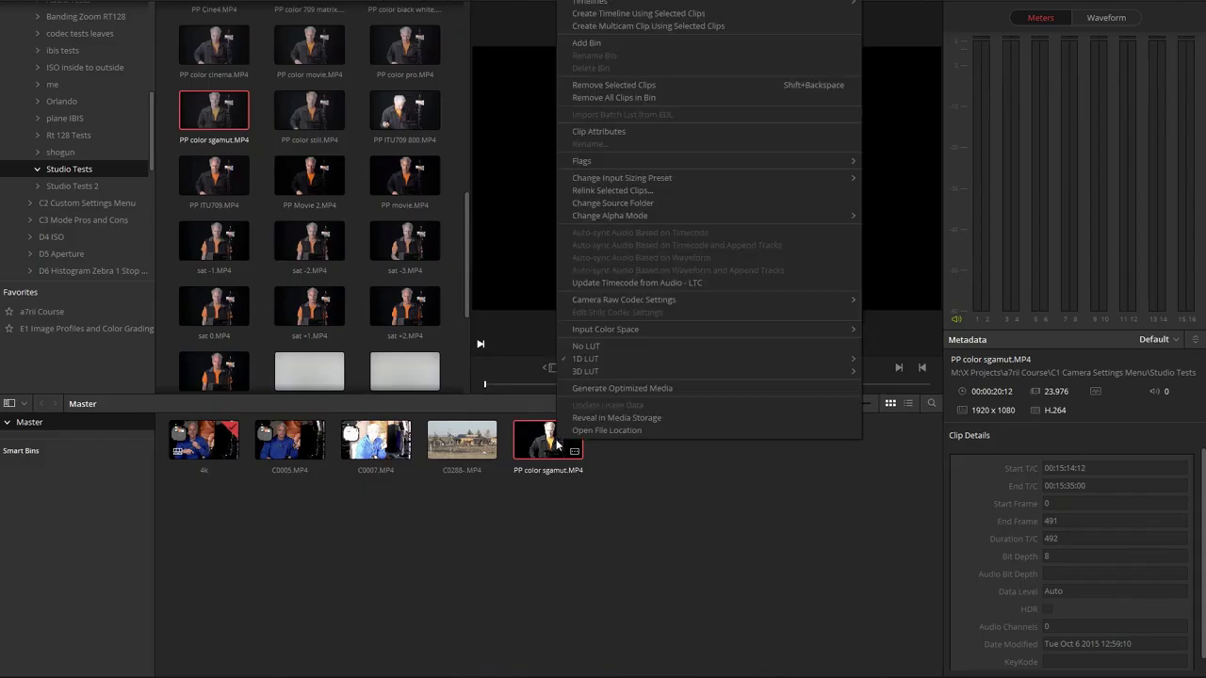
pyautogui.moveTo(582, 358)
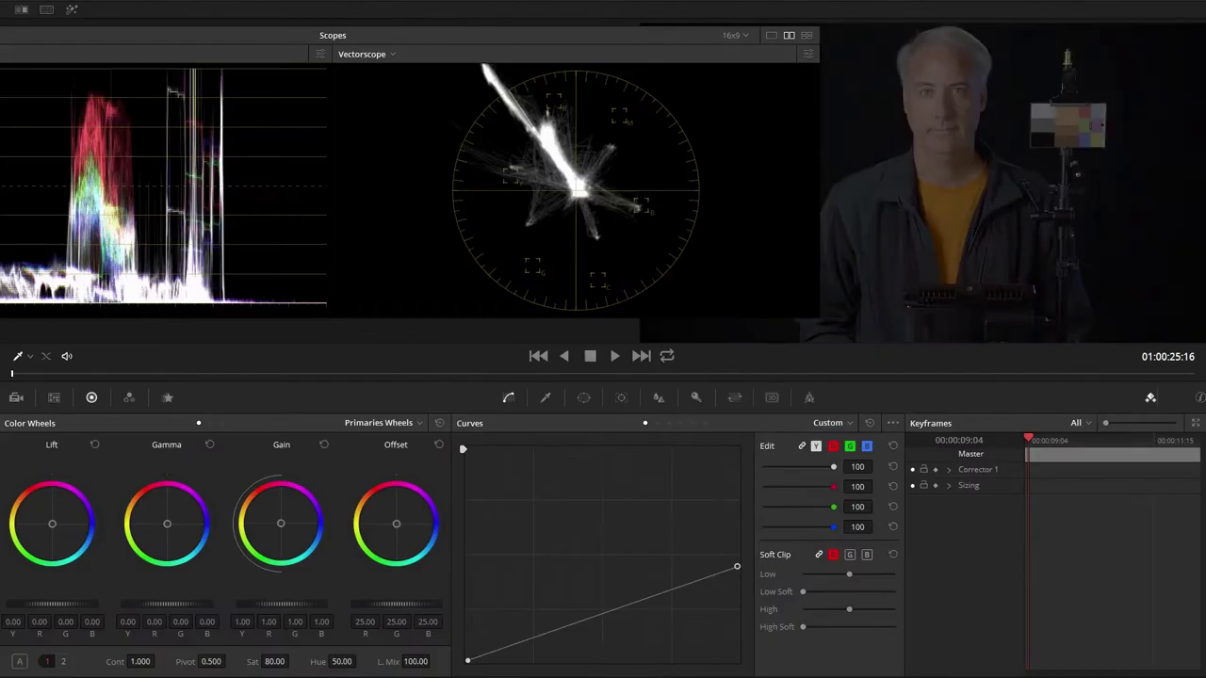
# Step: Restore the custom curve's white point to its maximum and reset saturation to 50
pyautogui.moveTo(736, 566); pyautogui.dragTo(737, 449)
pyautogui.doubleClick(251, 661)
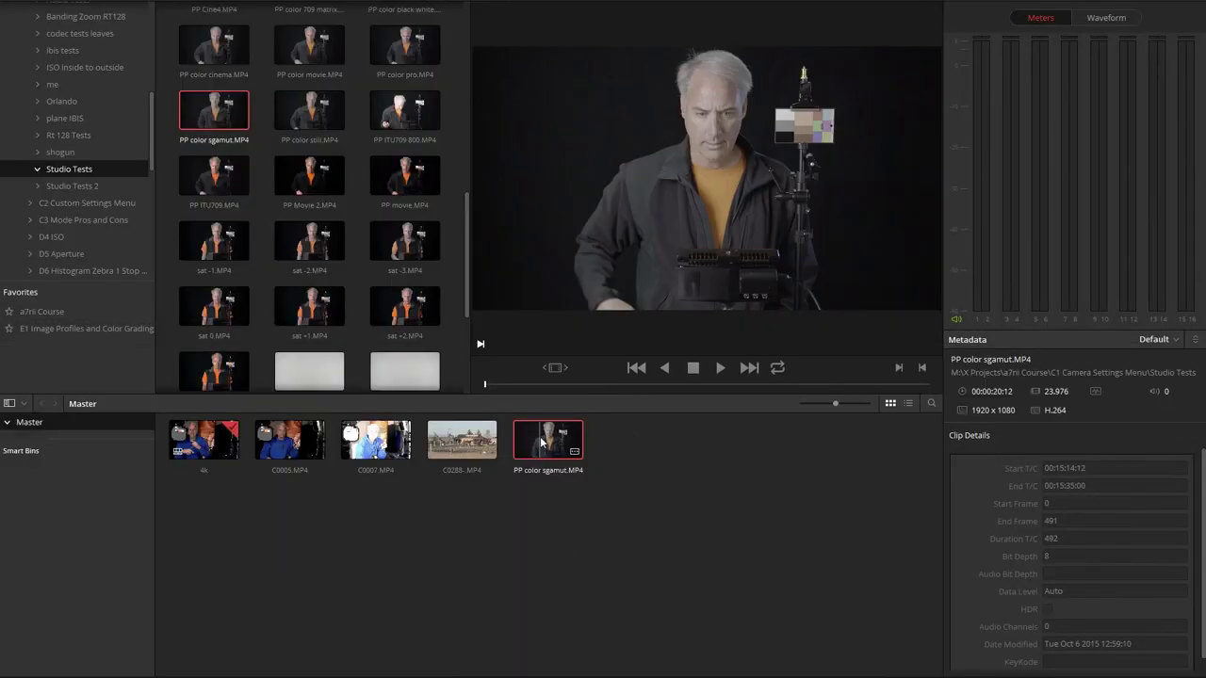
# Step: Apply the 3D LUT "Catalyst SLog2-SGumut_To_LC-709" from Dave's LUT's to PP color sgamut.MP4 and check the graded image beside the scopes
pyautogui.rightClick(540, 436)
pyautogui.moveTo(582, 356)
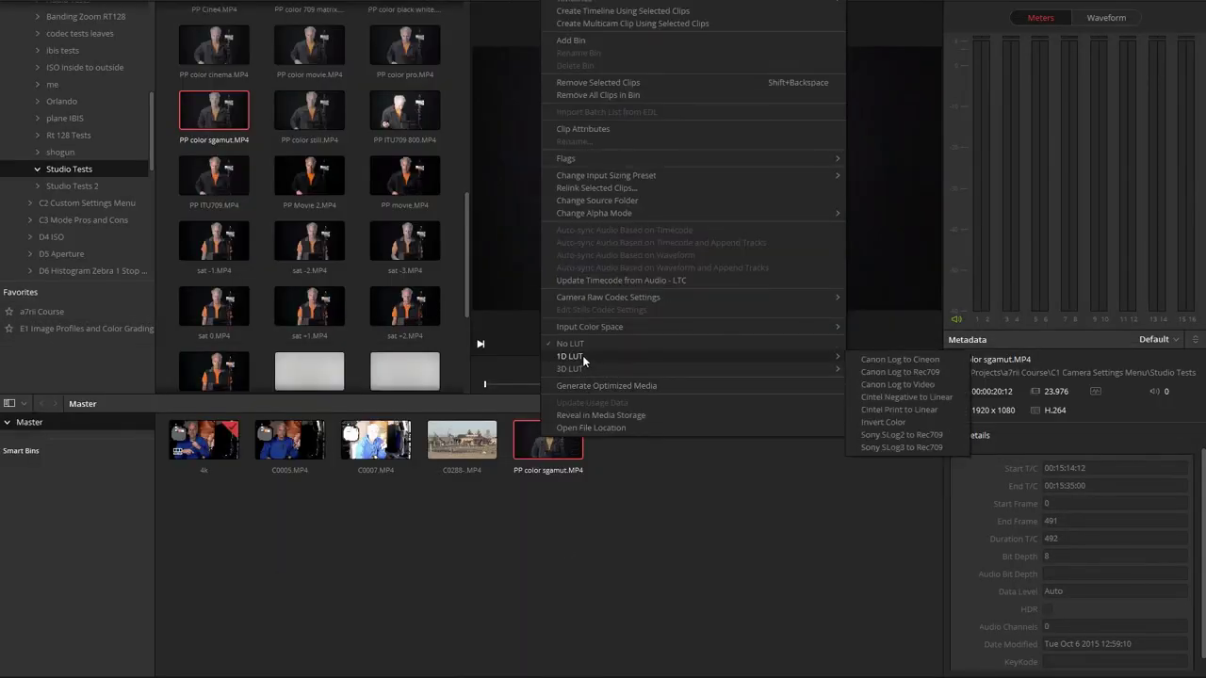
pyautogui.moveTo(886, 407)
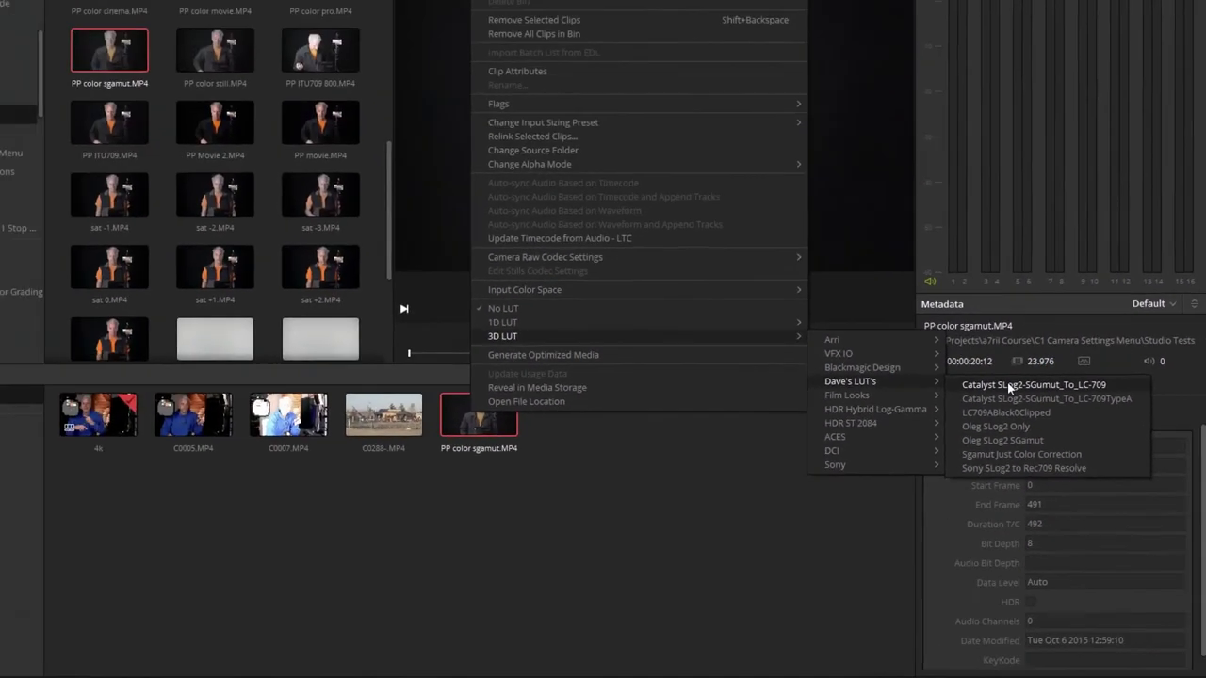
pyautogui.click(884, 199)
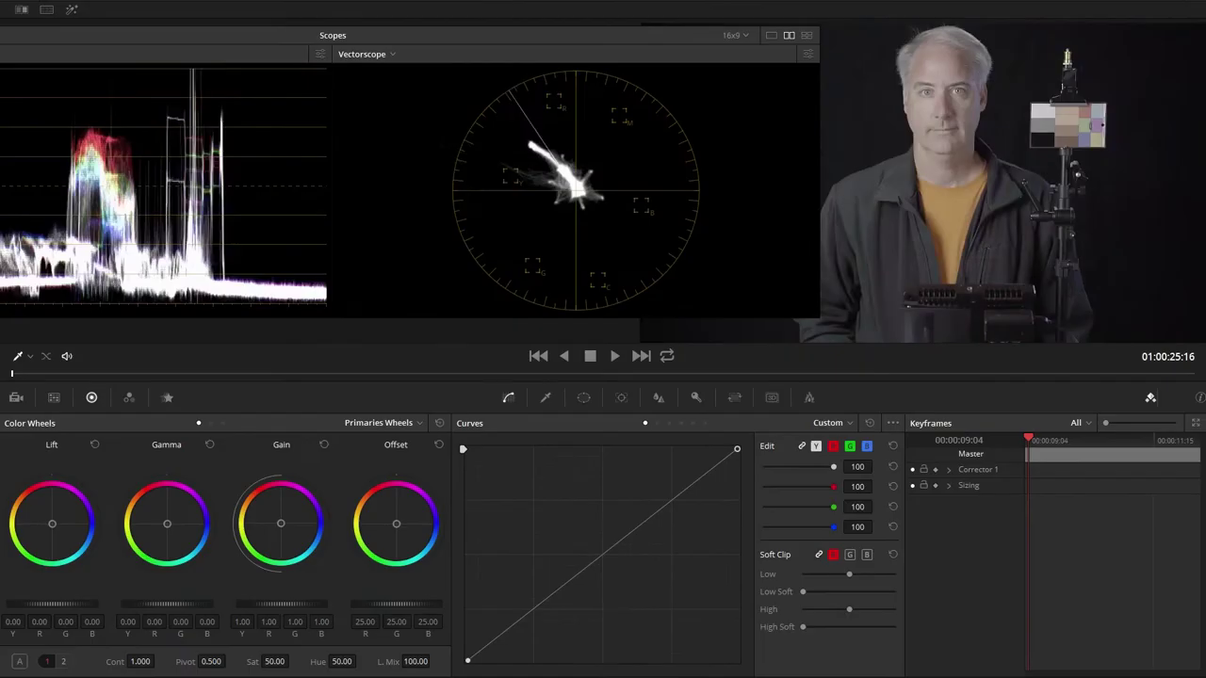
pyautogui.moveTo(624, 38); pyautogui.dragTo(509, 39)
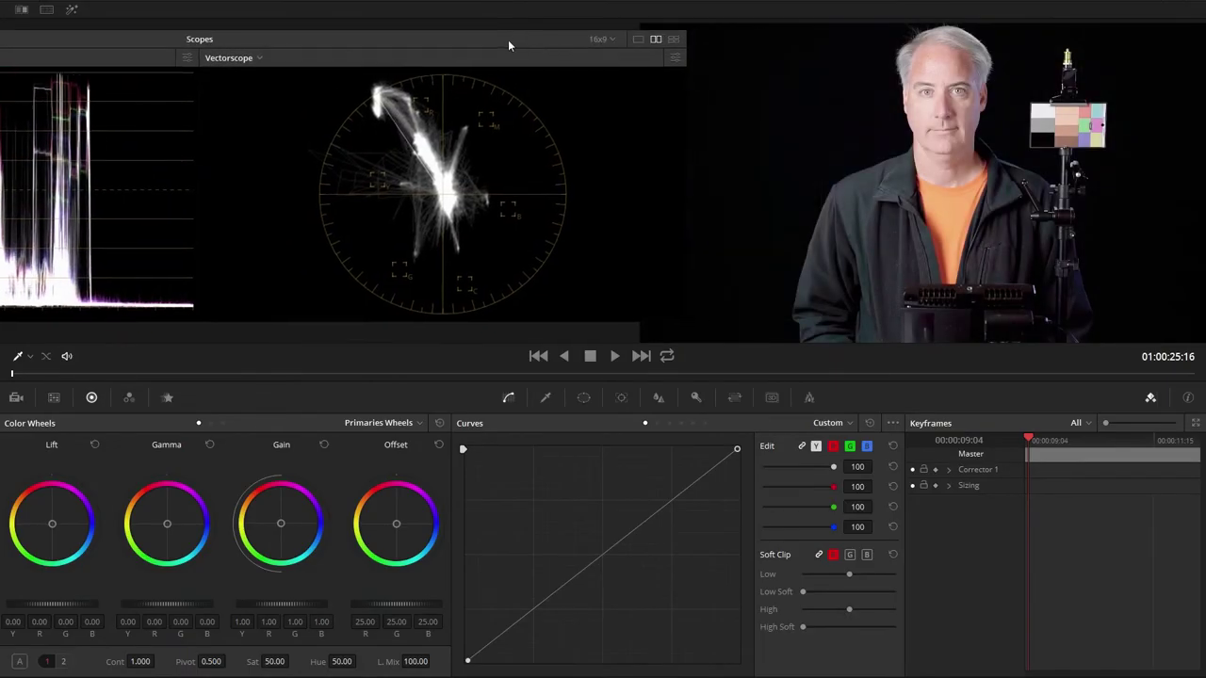
# Step: Try lowering the custom curve's white point on the LUT-converted clip while watching the scopes, and restore it to its maximum
pyautogui.moveTo(740, 451)
pyautogui.mouseDown()
pyautogui.moveTo(750, 469)
pyautogui.moveTo(745, 449)
pyautogui.mouseUp()
pyautogui.moveTo(426, 39); pyautogui.dragTo(632, 33)
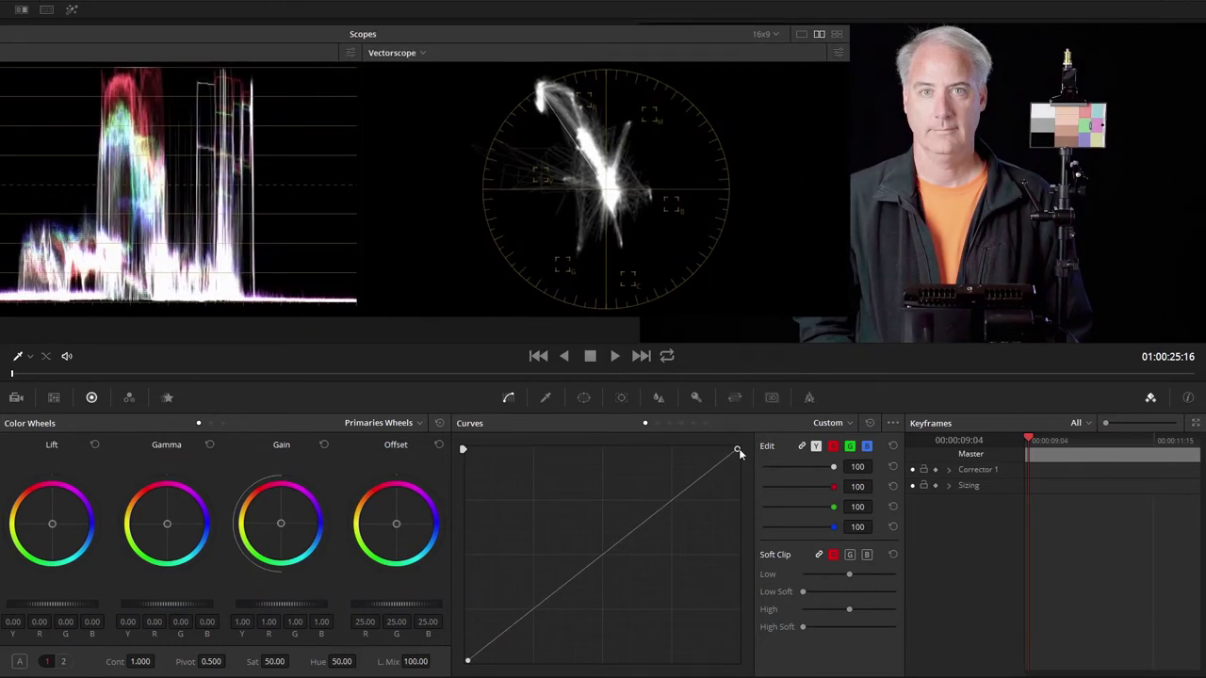
pyautogui.moveTo(741, 452)
pyautogui.mouseDown()
pyautogui.moveTo(749, 514)
pyautogui.moveTo(744, 456)
pyautogui.moveTo(743, 470)
pyautogui.mouseUp()
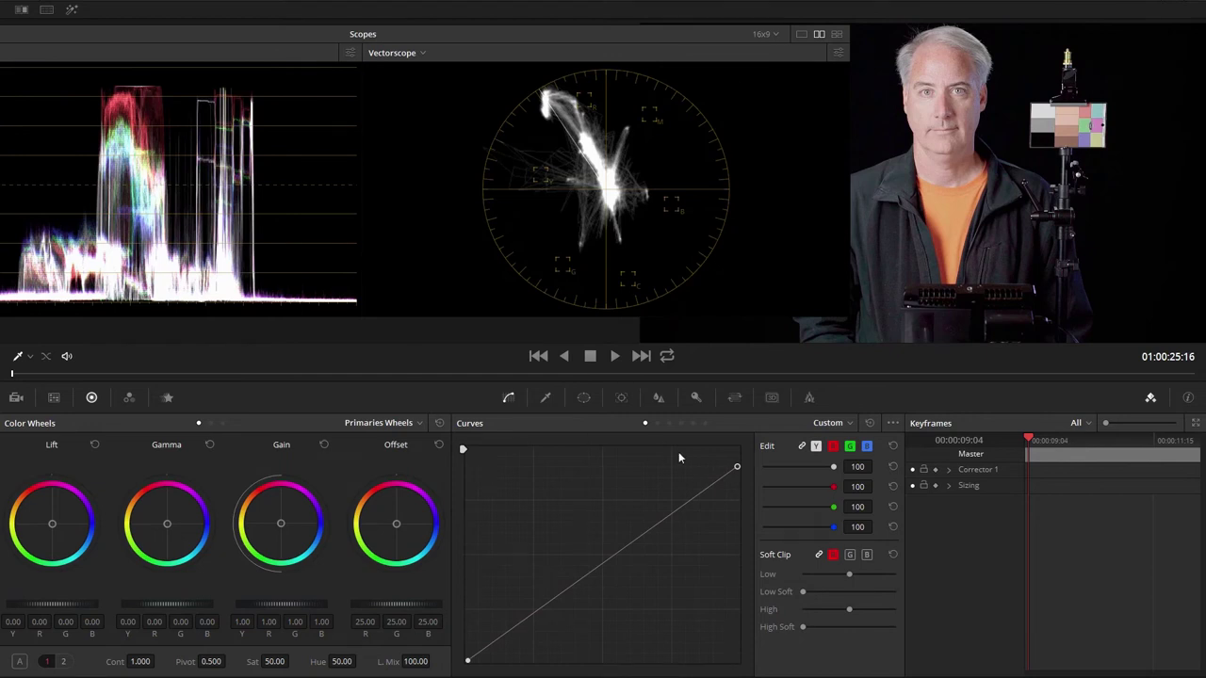
pyautogui.moveTo(737, 467); pyautogui.dragTo(737, 449)
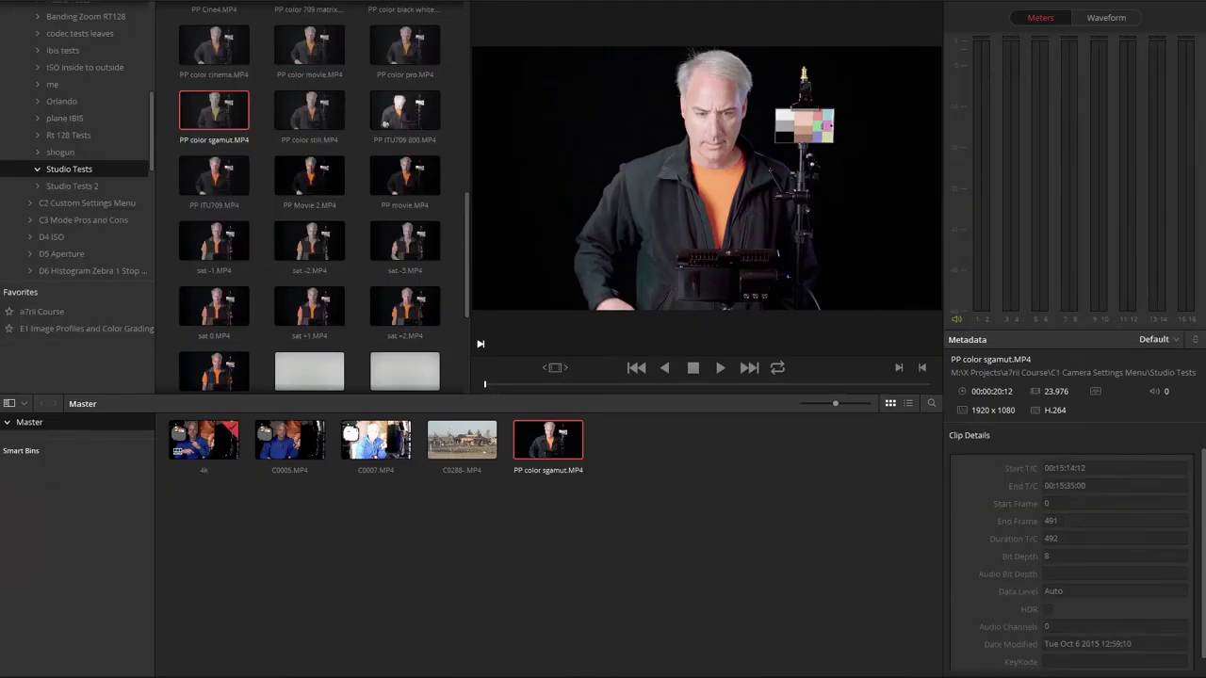
# Step: Set PP color sgamut.MP4 to No LUT and apply the 3D LUT "Catalyst SLog2-SGumut_To_LC-709" from Dave's LUT's to node 01 instead
pyautogui.rightClick(555, 435)
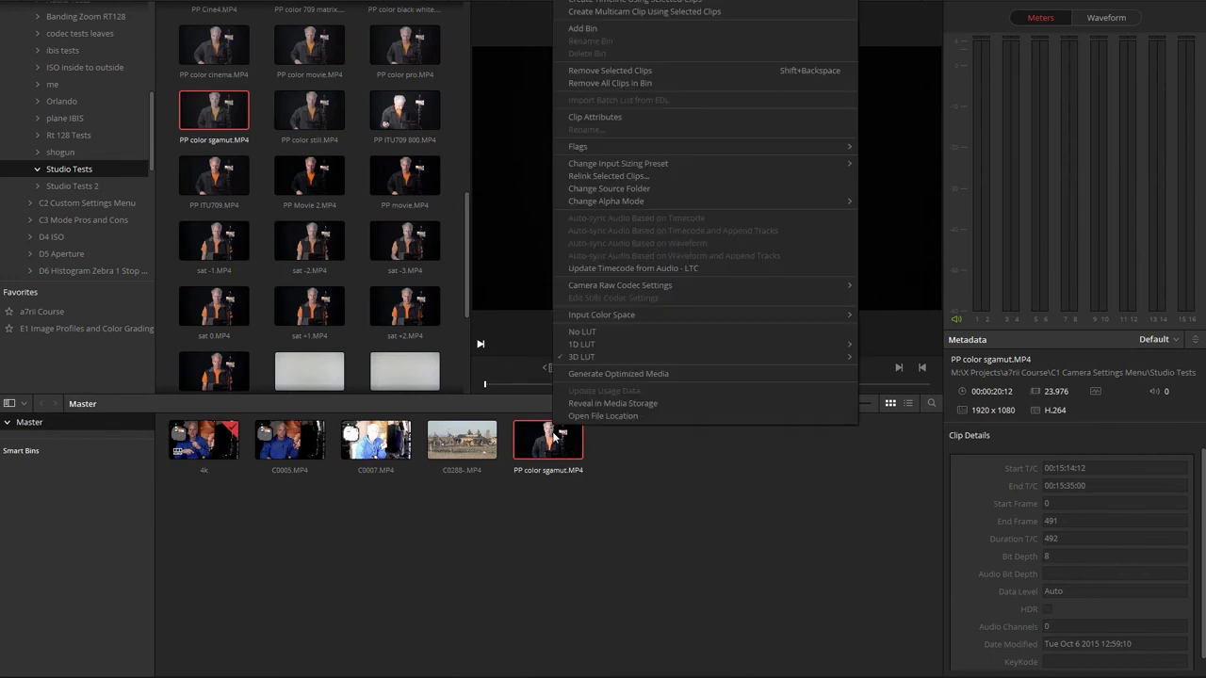
pyautogui.click(589, 332)
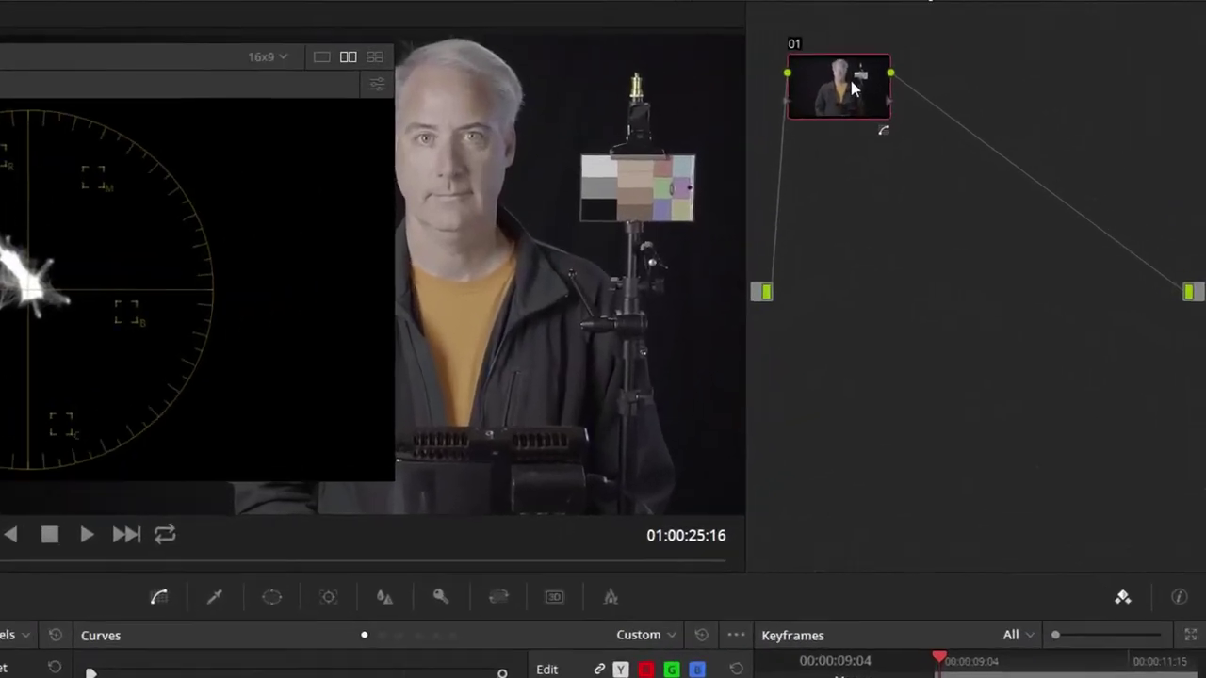
pyautogui.rightClick(928, 64)
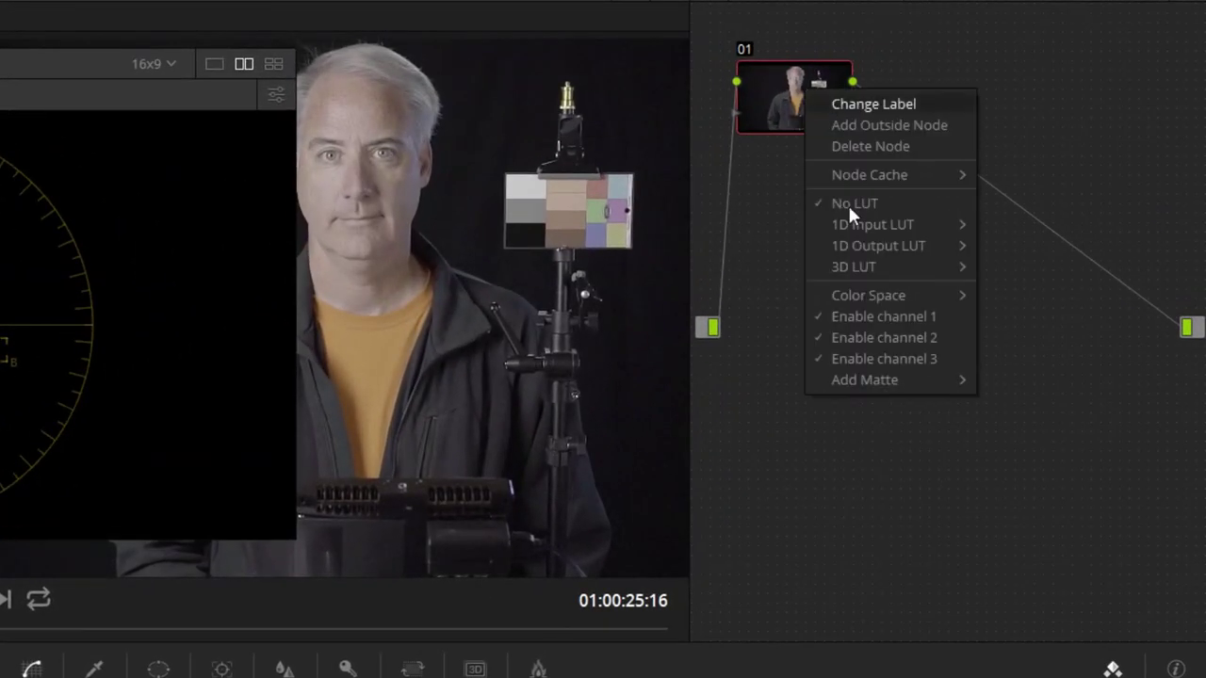
pyautogui.moveTo(863, 269)
pyautogui.moveTo(1034, 355)
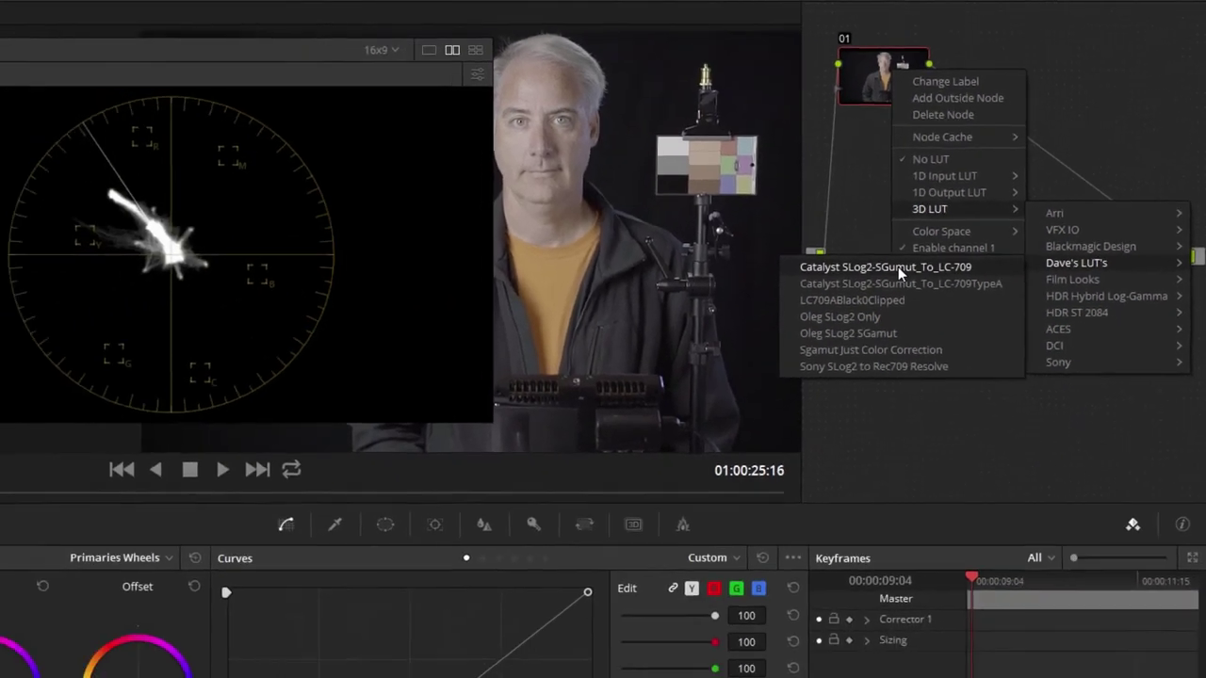
pyautogui.click(772, 343)
# Step: Lower the custom curve's white point on node 01 to recover the highlights, checking the waveform, vectorscope and image
pyautogui.moveTo(407, 54); pyautogui.dragTo(590, 45)
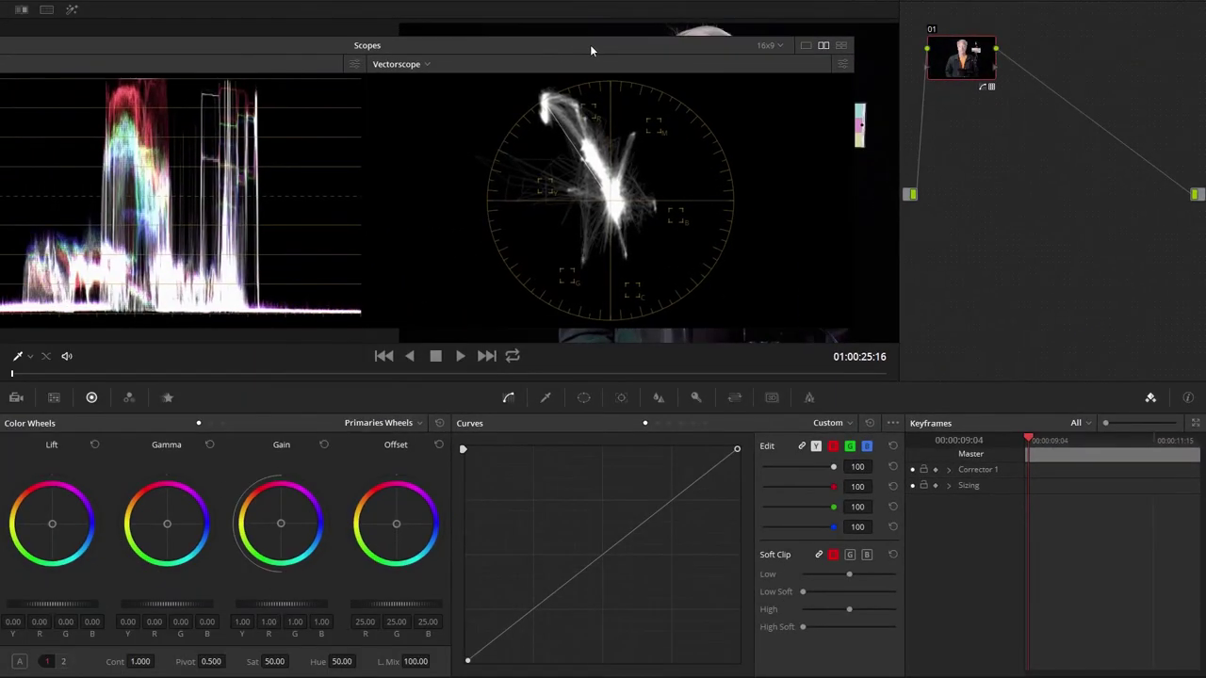
pyautogui.moveTo(737, 450); pyautogui.dragTo(762, 498)
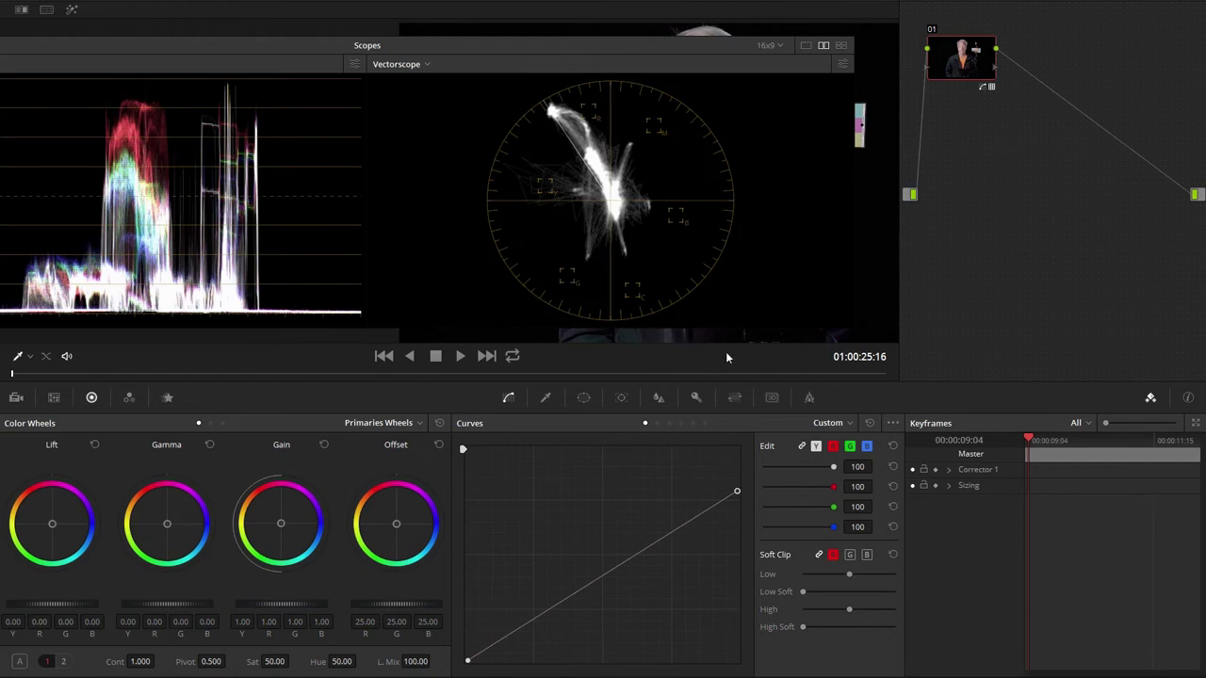
pyautogui.moveTo(740, 494); pyautogui.dragTo(746, 470)
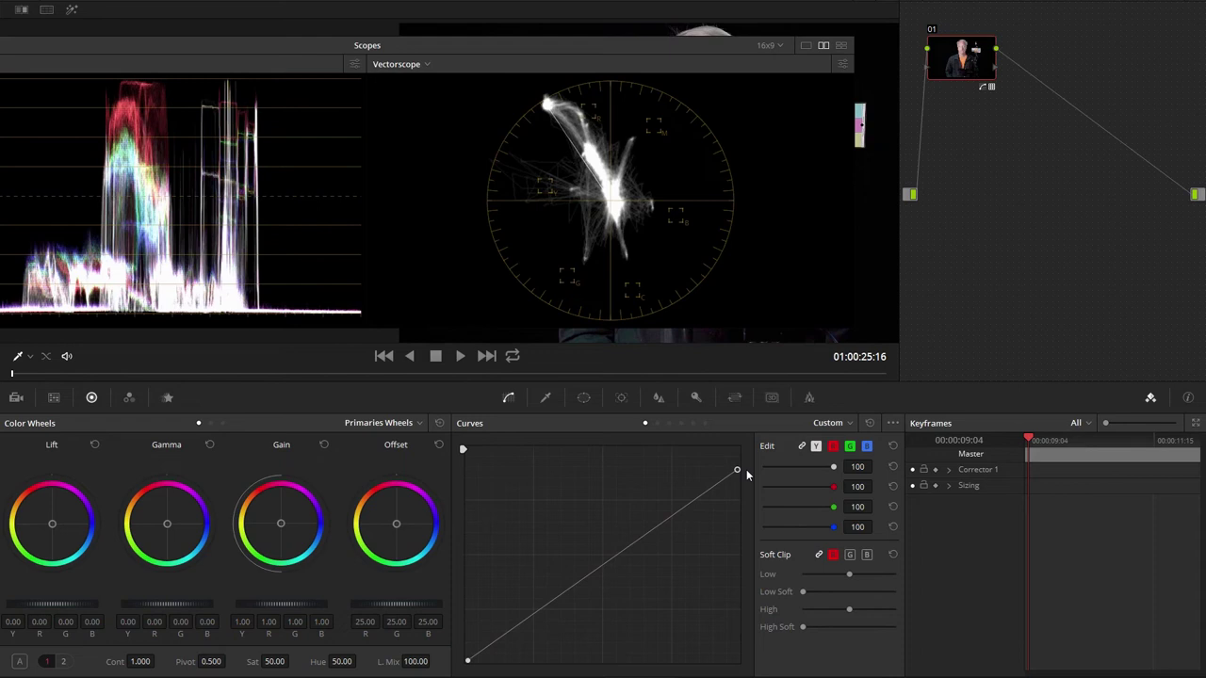
pyautogui.moveTo(644, 57); pyautogui.dragTo(403, 33)
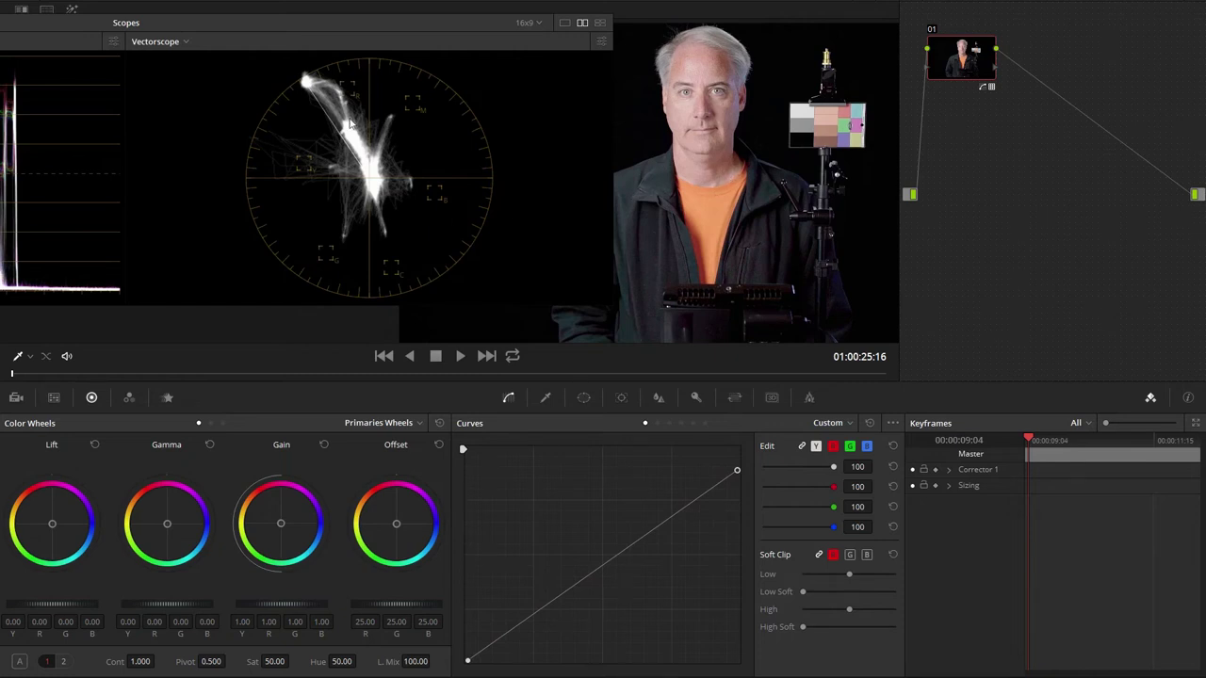
# Step: Try a saturation of 58.80 and reset all grades and nodes on the clip
pyautogui.moveTo(273, 661); pyautogui.dragTo(294, 661)
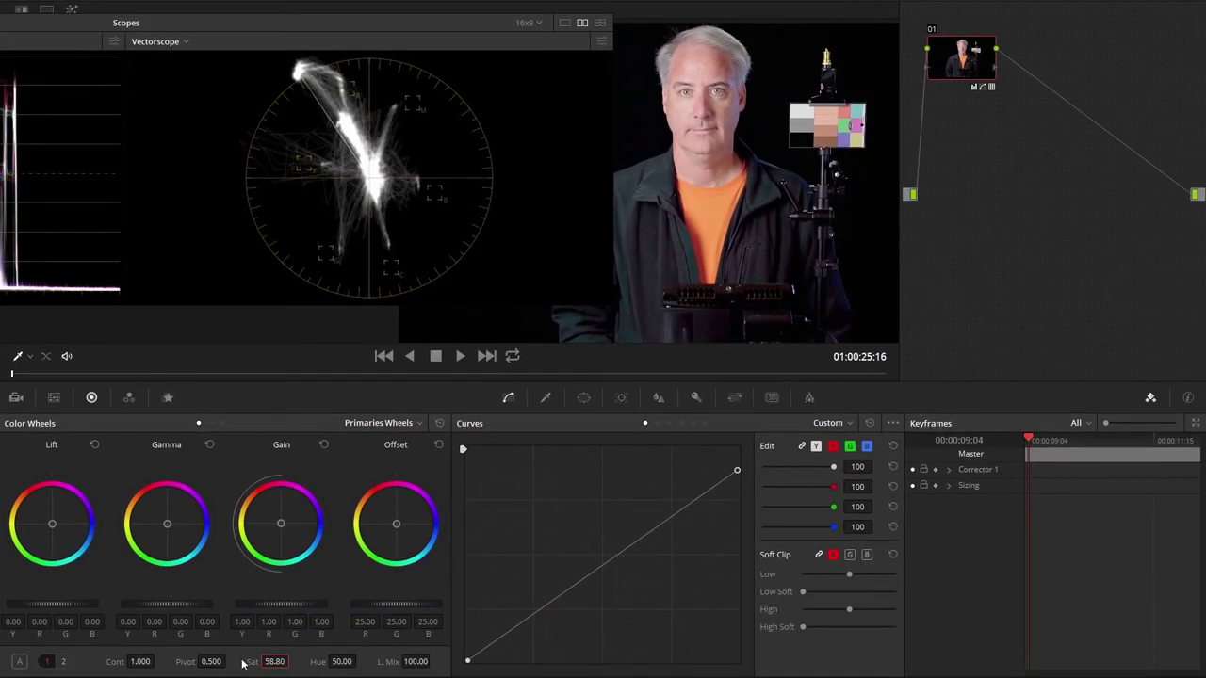
pyautogui.rightClick(1102, 200)
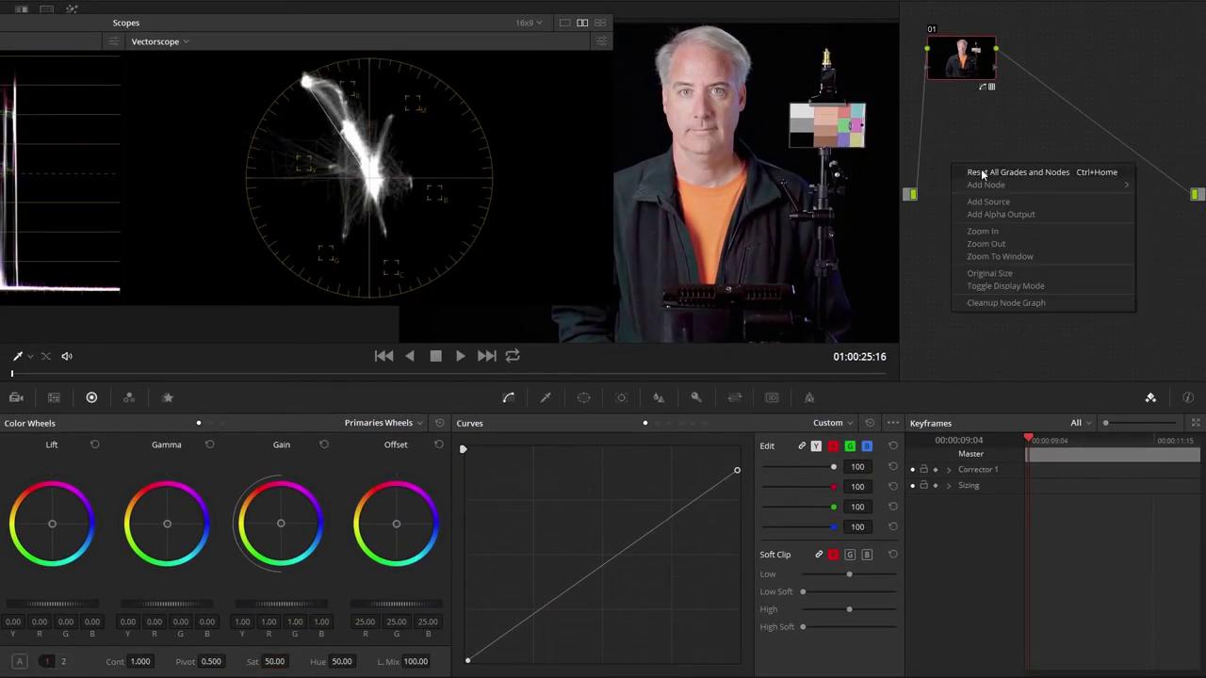
pyautogui.click(965, 173)
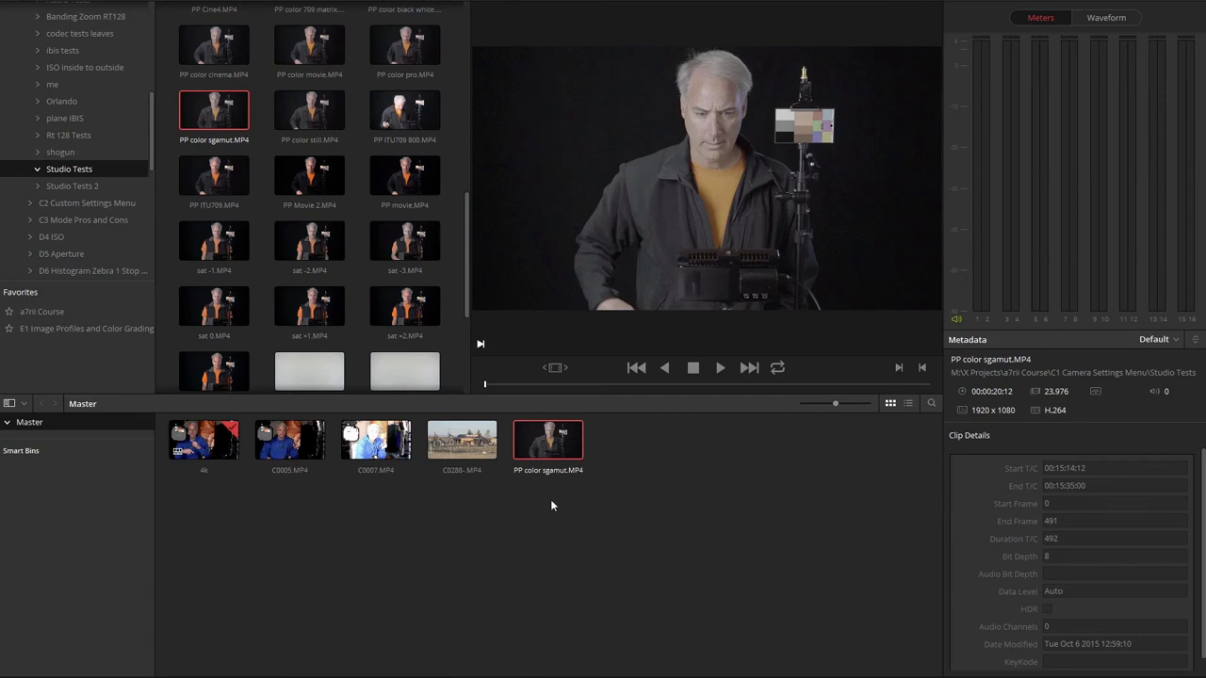
# Step: Apply the 3D LUT "Oleg SLog2 SGamut" from Dave's LUT's to PP color sgamut.MP4 and slightly lower the custom curve's white point
pyautogui.rightClick(550, 450)
pyautogui.moveTo(574, 377)
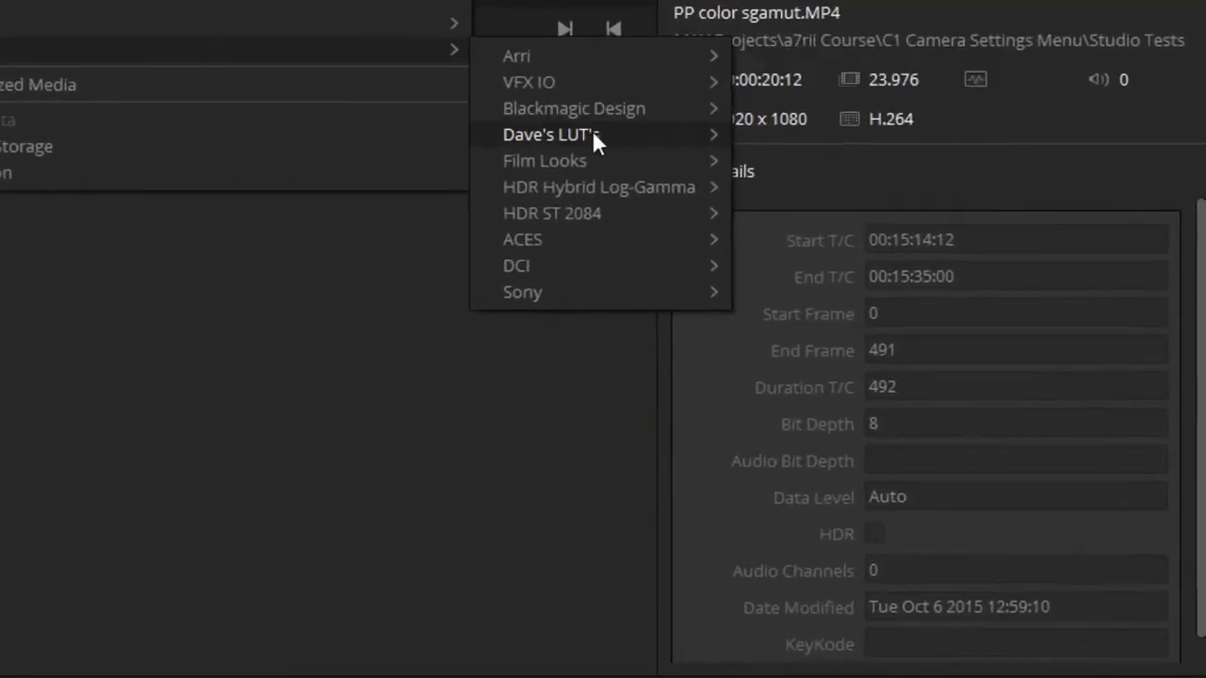
pyautogui.moveTo(906, 413)
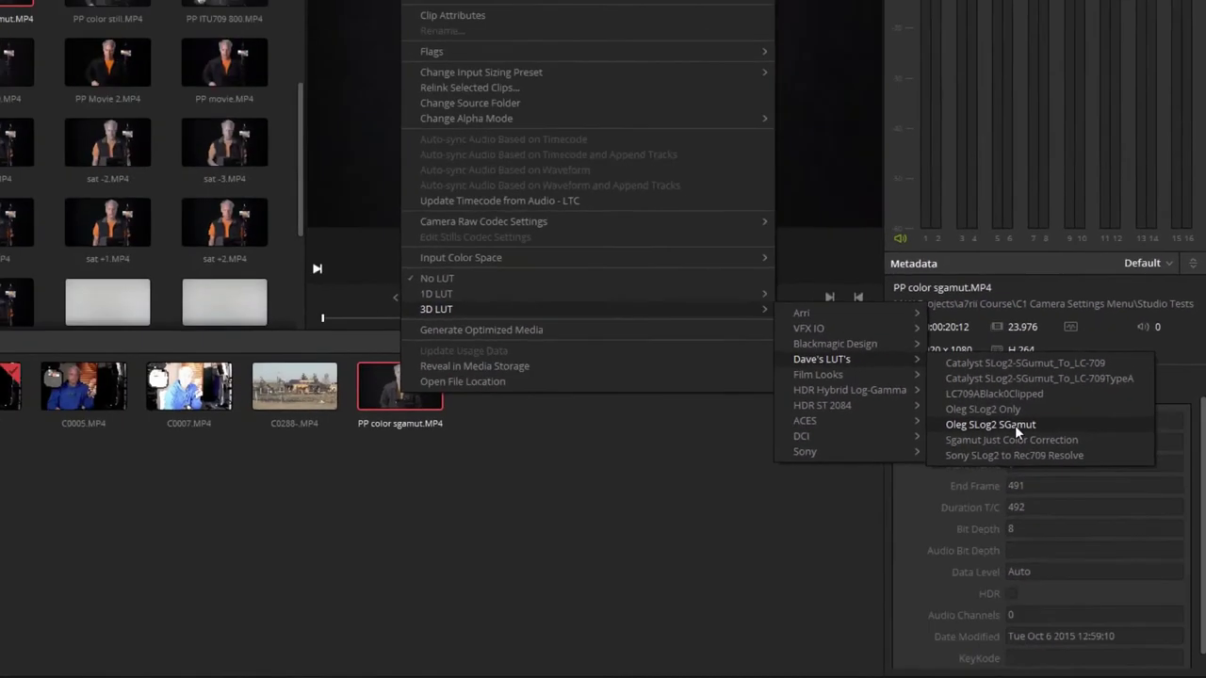
pyautogui.click(834, 240)
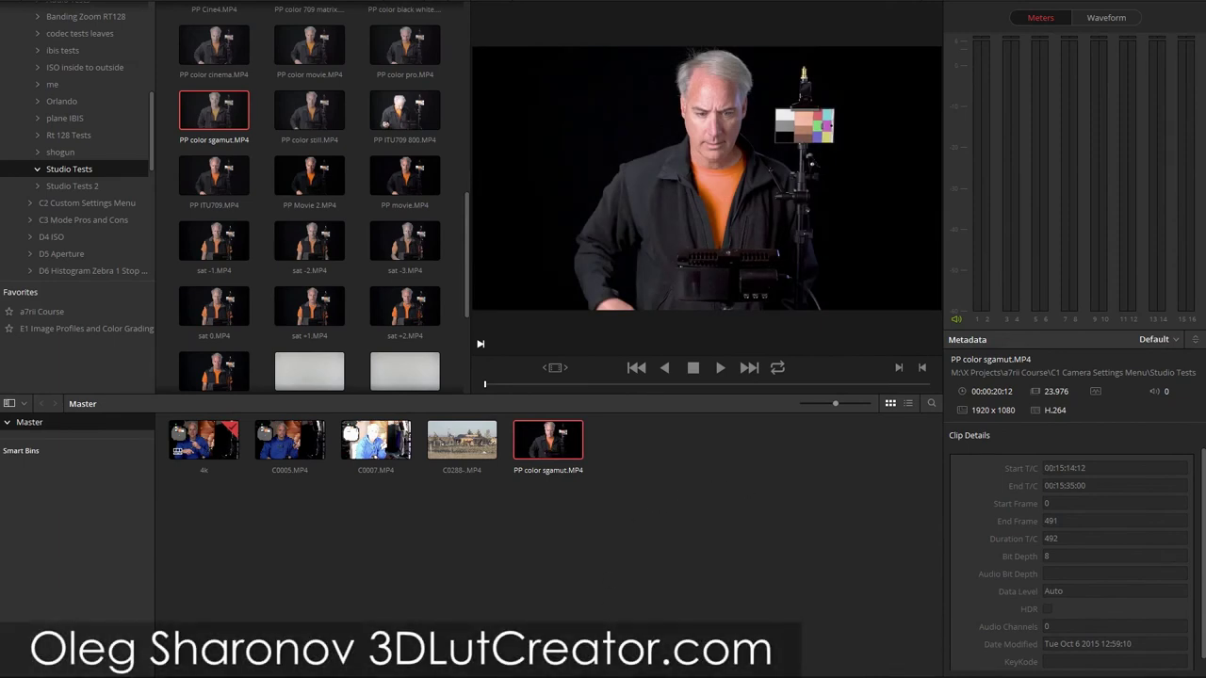
pyautogui.hotkey('shift', '6')
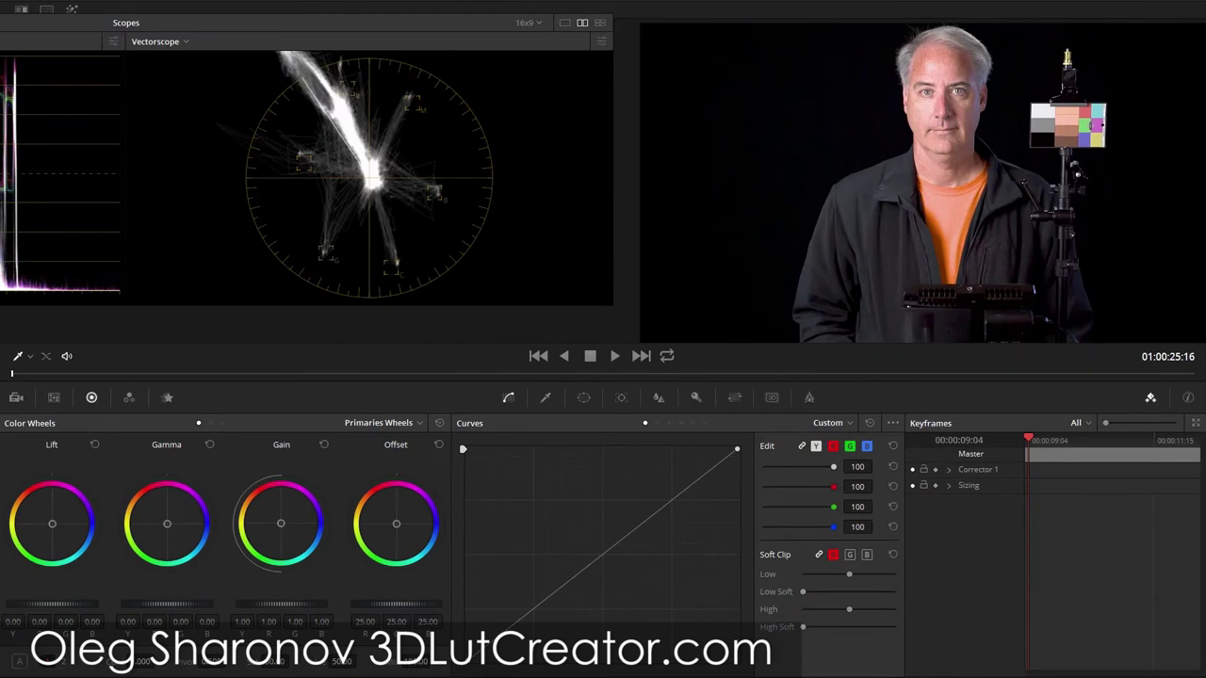
pyautogui.moveTo(739, 453)
pyautogui.mouseDown()
pyautogui.moveTo(751, 489)
pyautogui.moveTo(752, 473)
pyautogui.mouseUp()
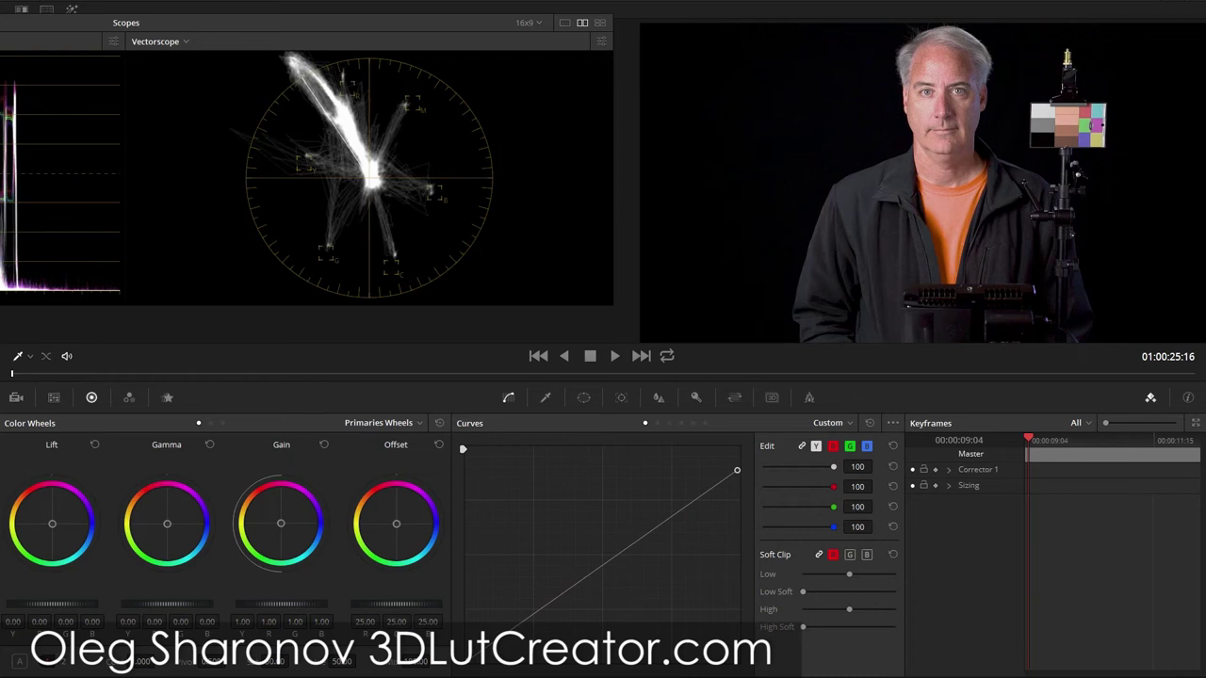
# Step: Remove the Oleg 3D LUT from PP color sgamut.MP4 in the Master bin by setting it to No LUT
pyautogui.hotkey('shift', '2')
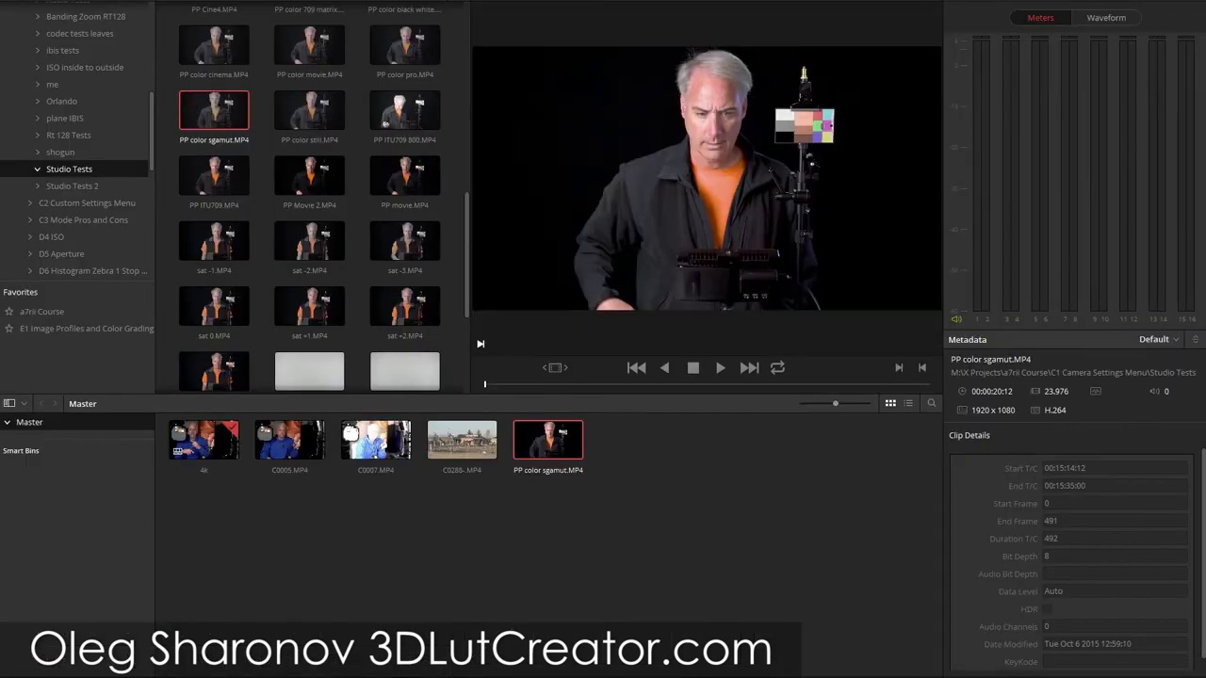
pyautogui.rightClick(544, 441)
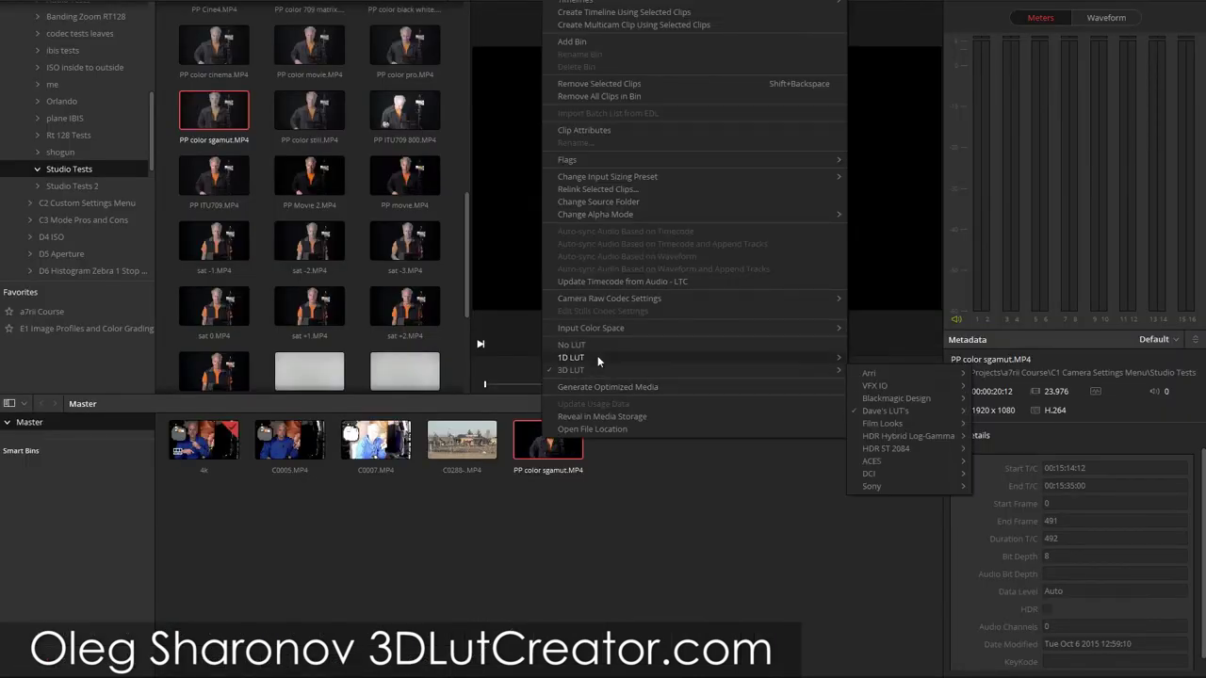
pyautogui.click(614, 440)
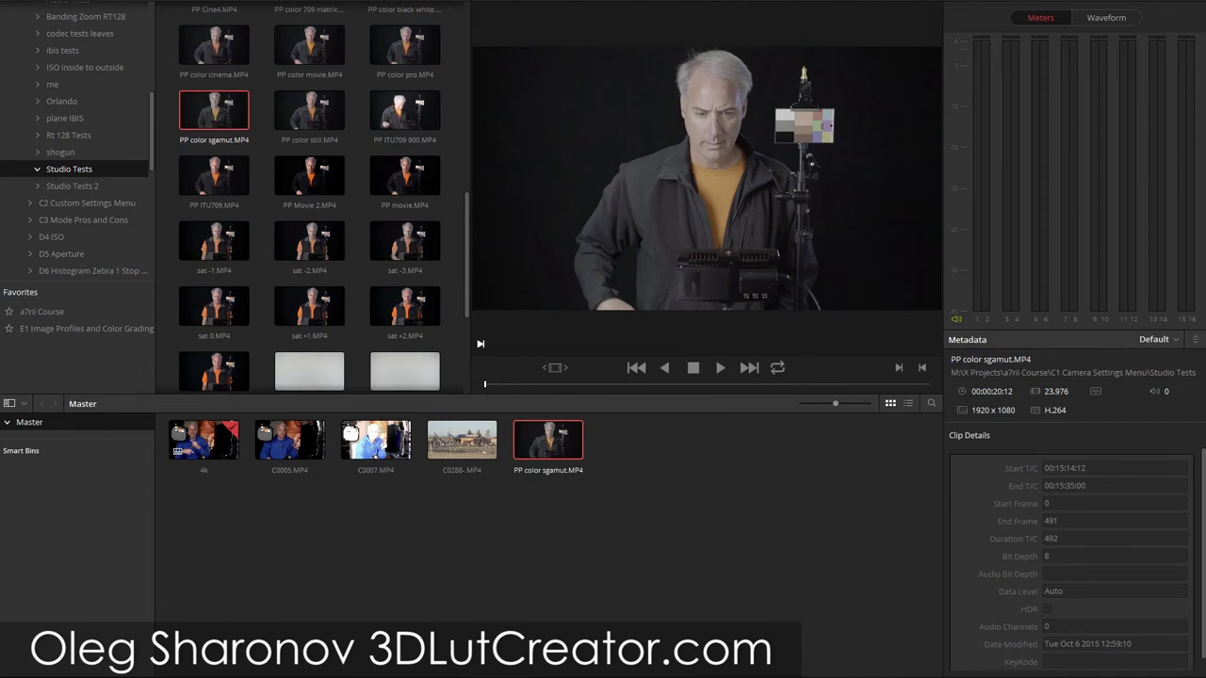
# Step: Apply the 3D LUT "Oleg SLog2 SGamut" from Dave's LUT's to node 01 and lower the custom curve's white point a little more
pyautogui.hotkey('shift', '6')
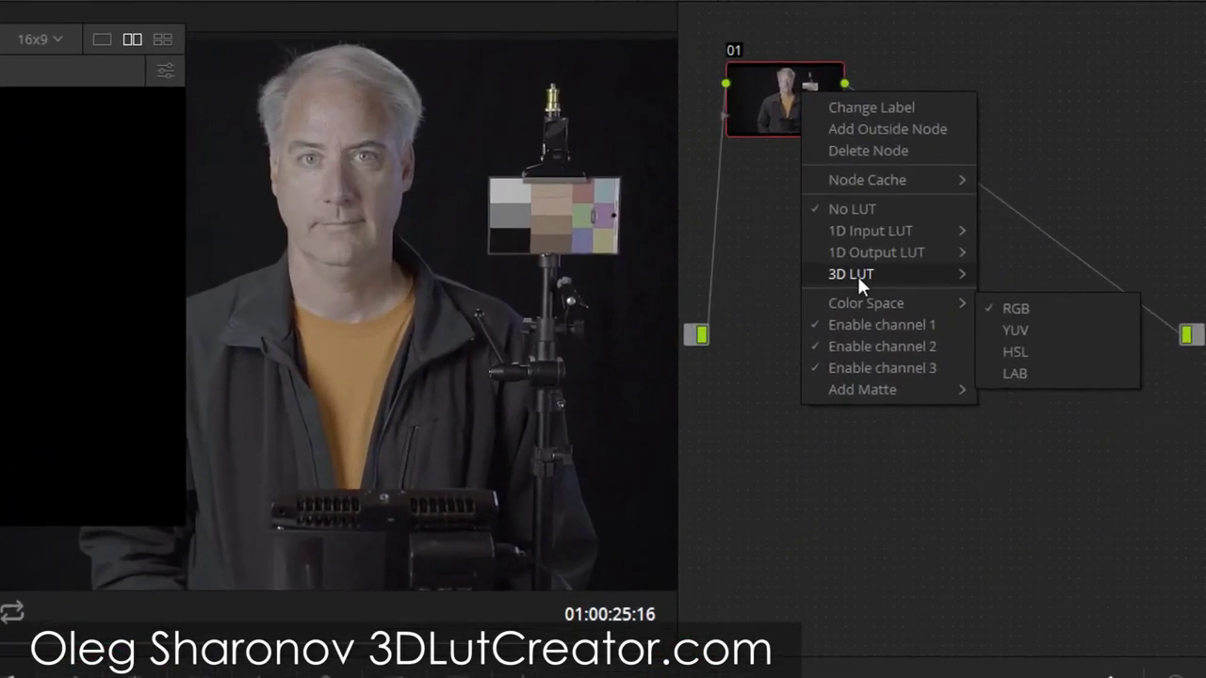
pyautogui.moveTo(858, 274)
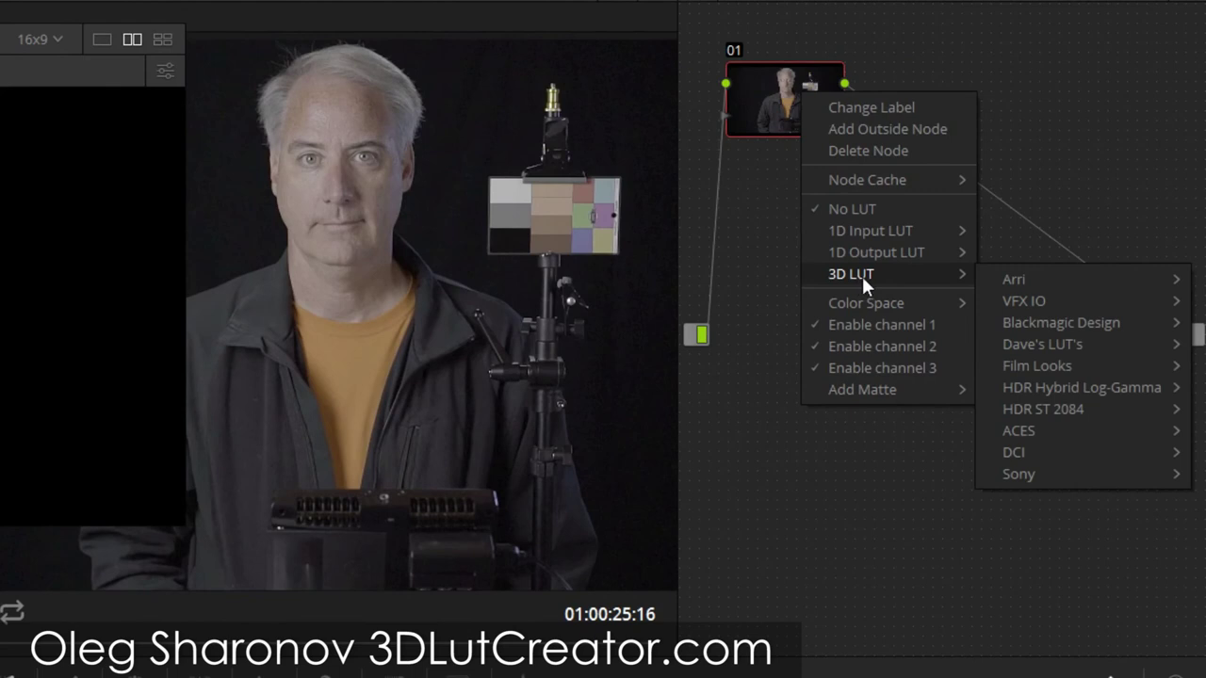
pyautogui.moveTo(1021, 344)
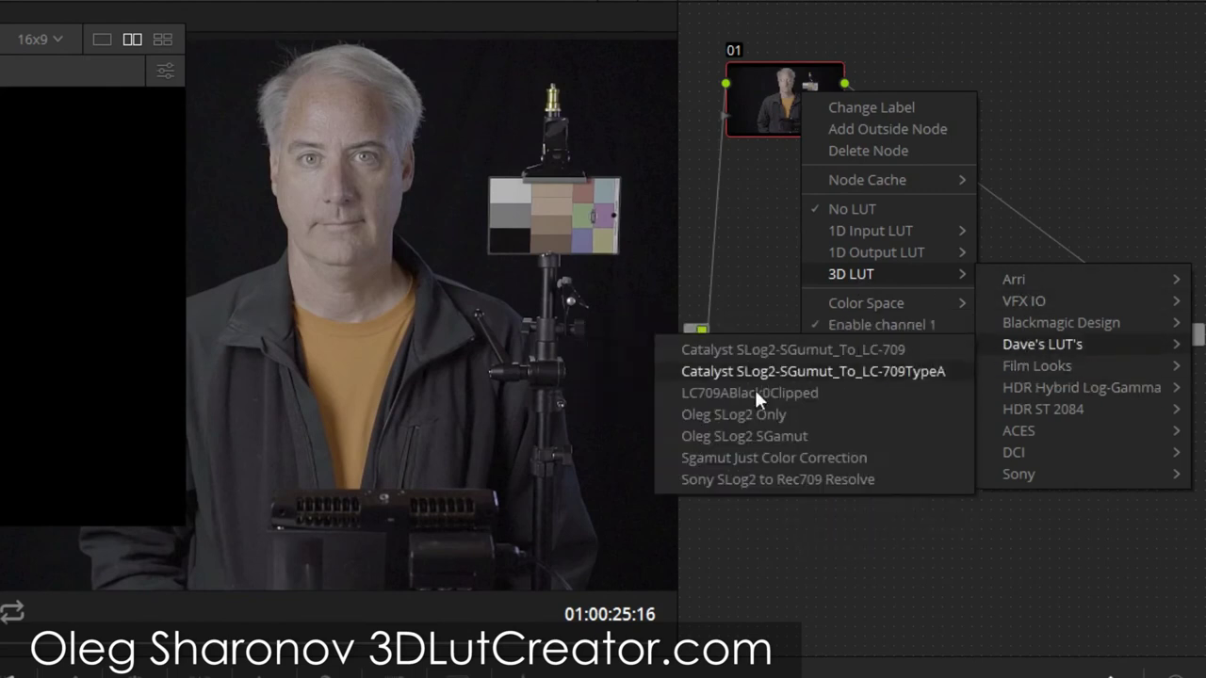
pyautogui.click(783, 436)
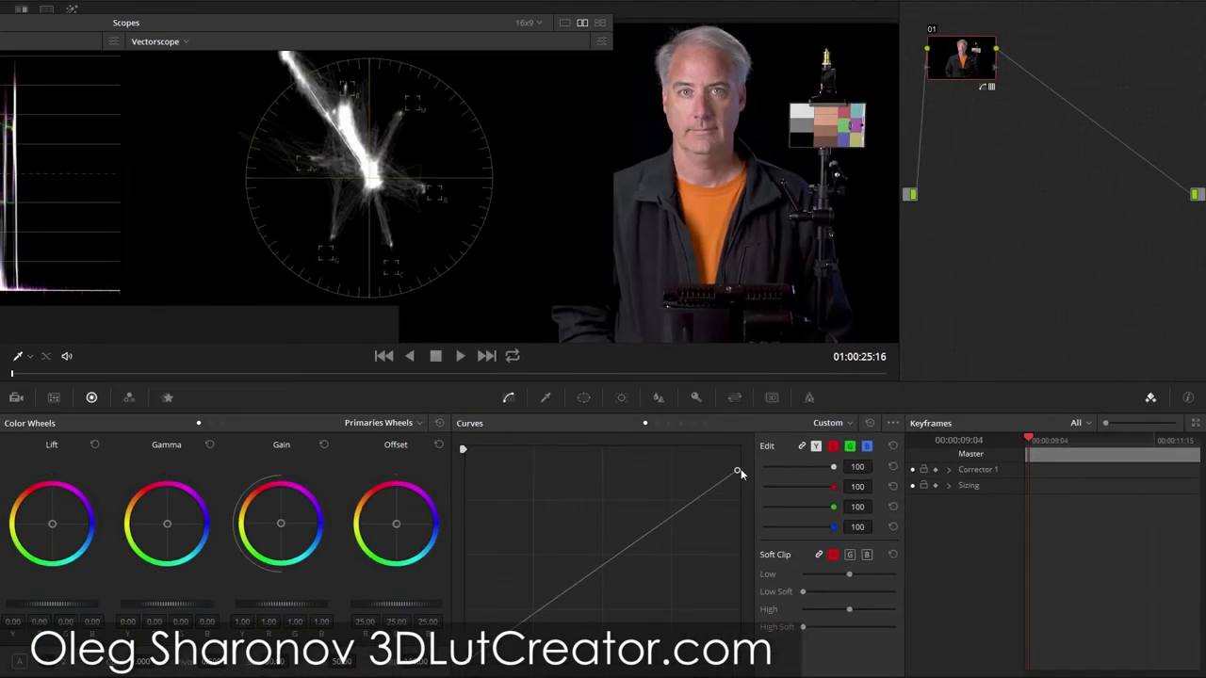
pyautogui.moveTo(742, 473)
pyautogui.mouseDown()
pyautogui.moveTo(745, 489)
pyautogui.moveTo(745, 475)
pyautogui.mouseUp()
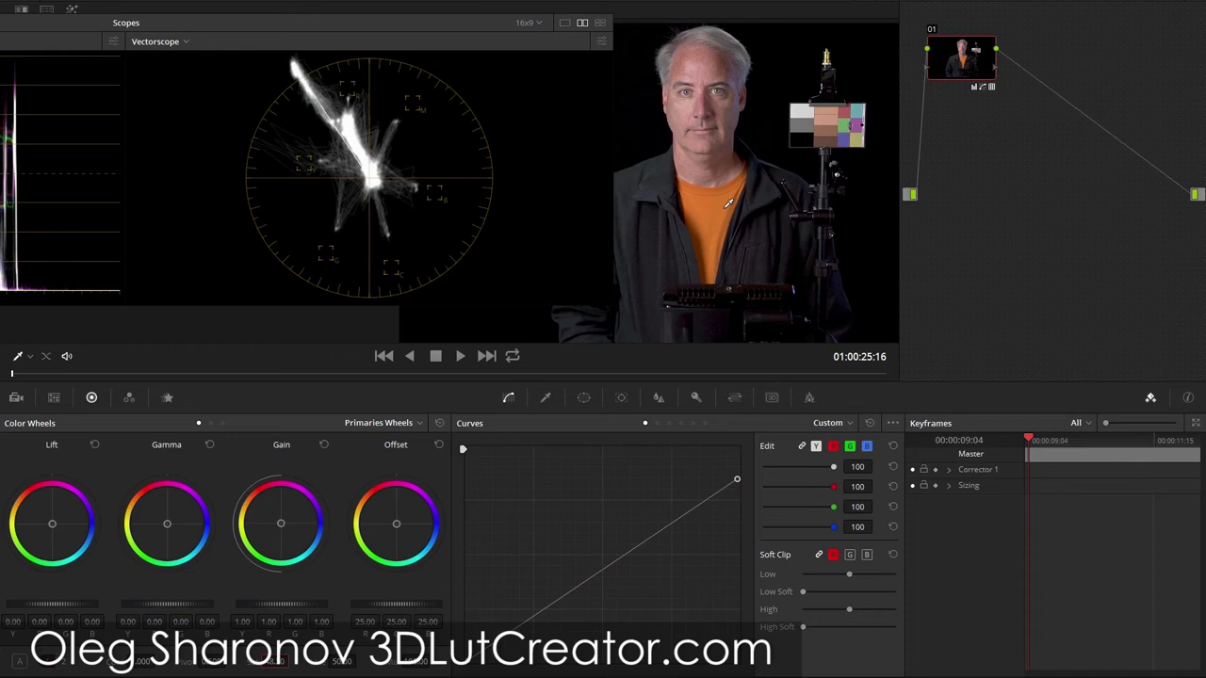
pyautogui.rightClick(963, 60)
pyautogui.moveTo(989, 162)
pyautogui.moveTo(1093, 219)
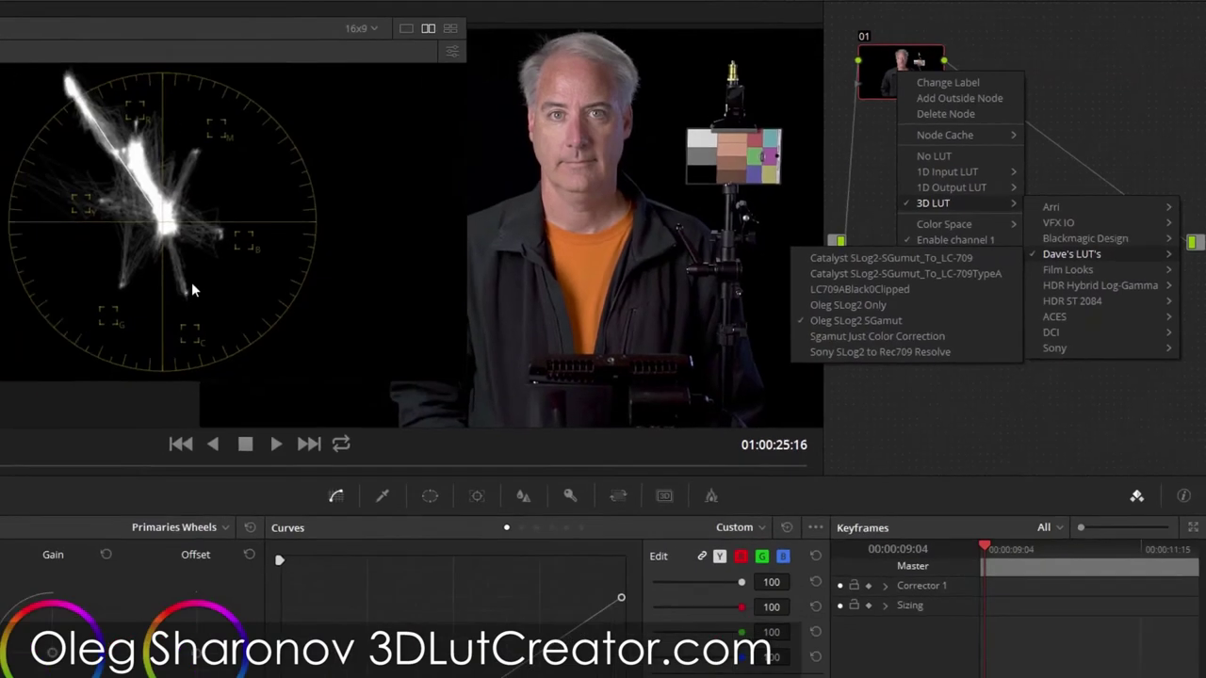
pyautogui.press('Escape')
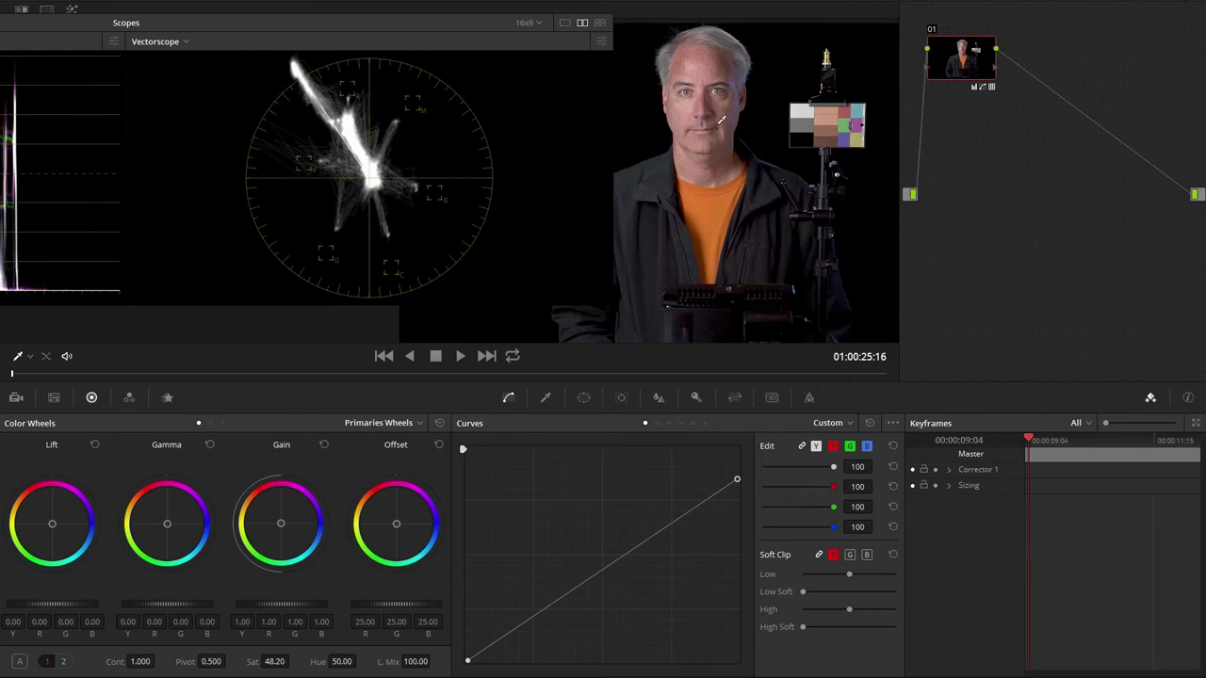
# Step: Lower the custom curve's white point further on the Oleg-converted clip and raise its saturation
pyautogui.moveTo(736, 480)
pyautogui.mouseDown()
pyautogui.moveTo(737, 461)
pyautogui.moveTo(748, 493)
pyautogui.mouseUp()
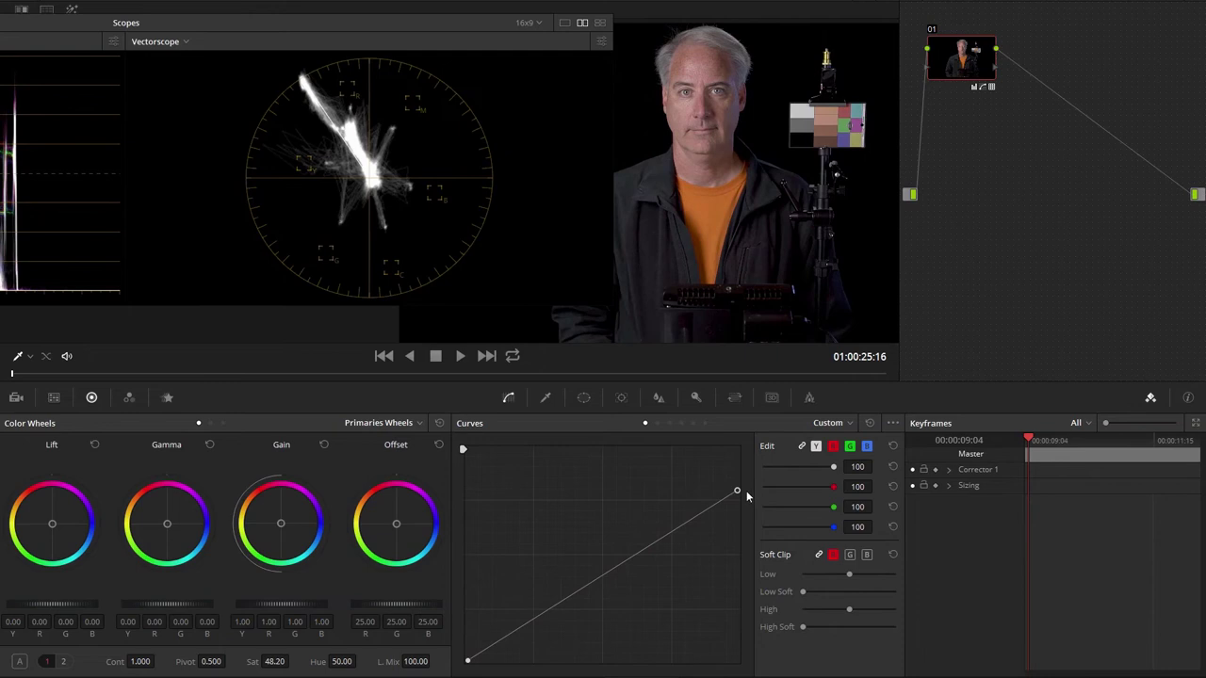
pyautogui.moveTo(274, 662); pyautogui.dragTo(320, 661)
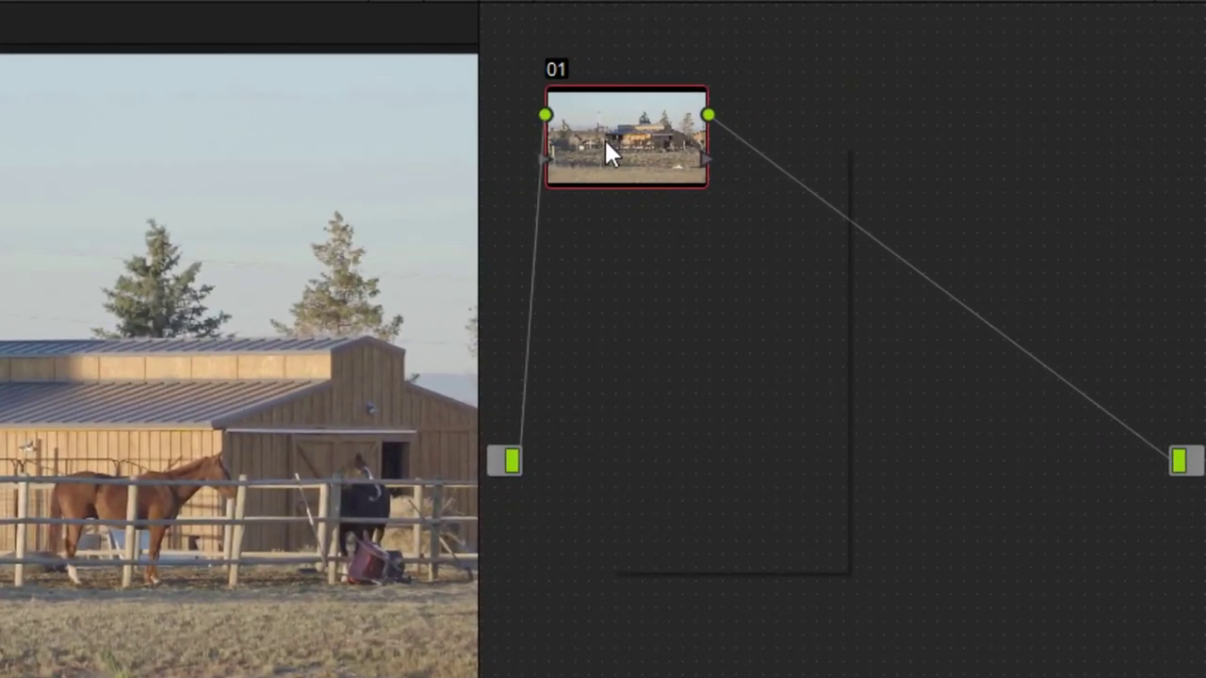
# Step: Apply the 3D LUT "Oleg SLog2 Only" from Dave's LUT's to node 01 of the barn and horses clip
pyautogui.rightClick(827, 92)
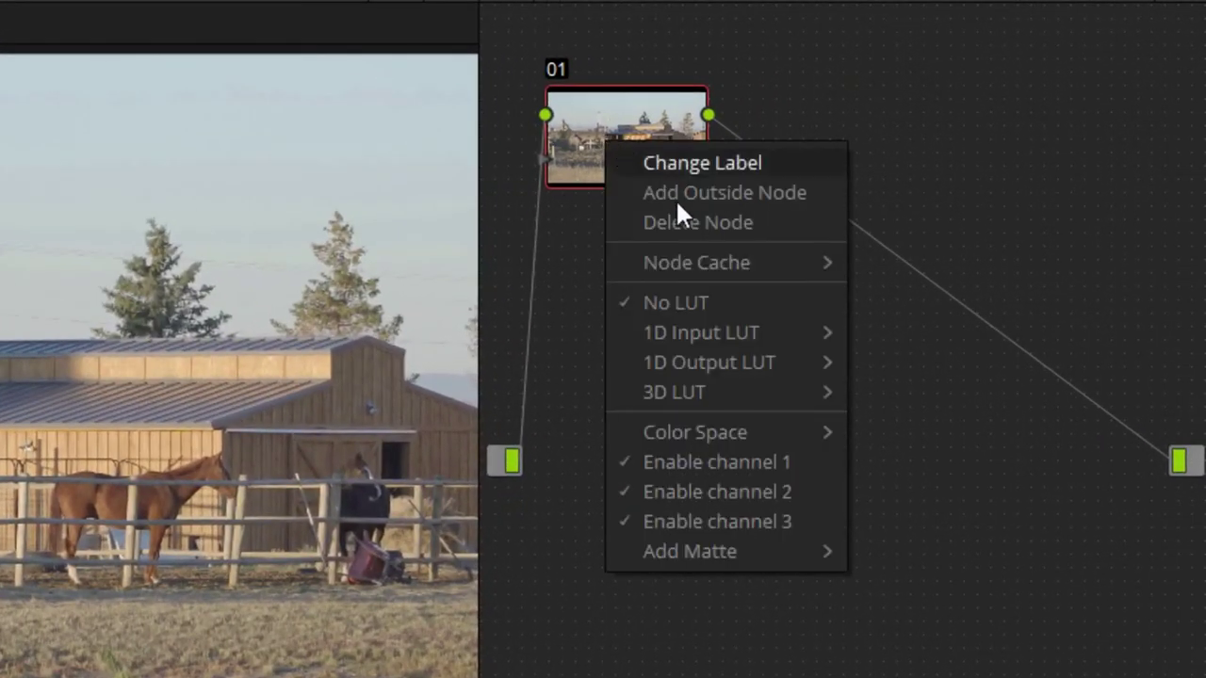
pyautogui.moveTo(686, 388)
pyautogui.moveTo(923, 516)
pyautogui.moveTo(928, 493)
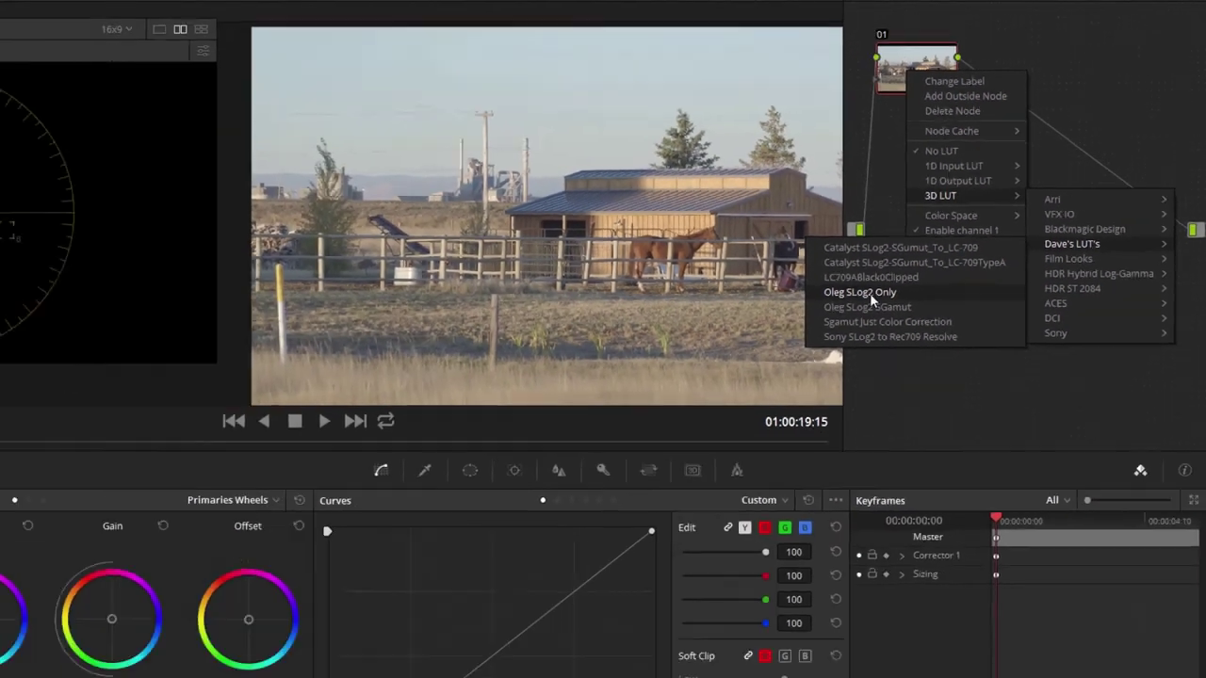
pyautogui.click(533, 587)
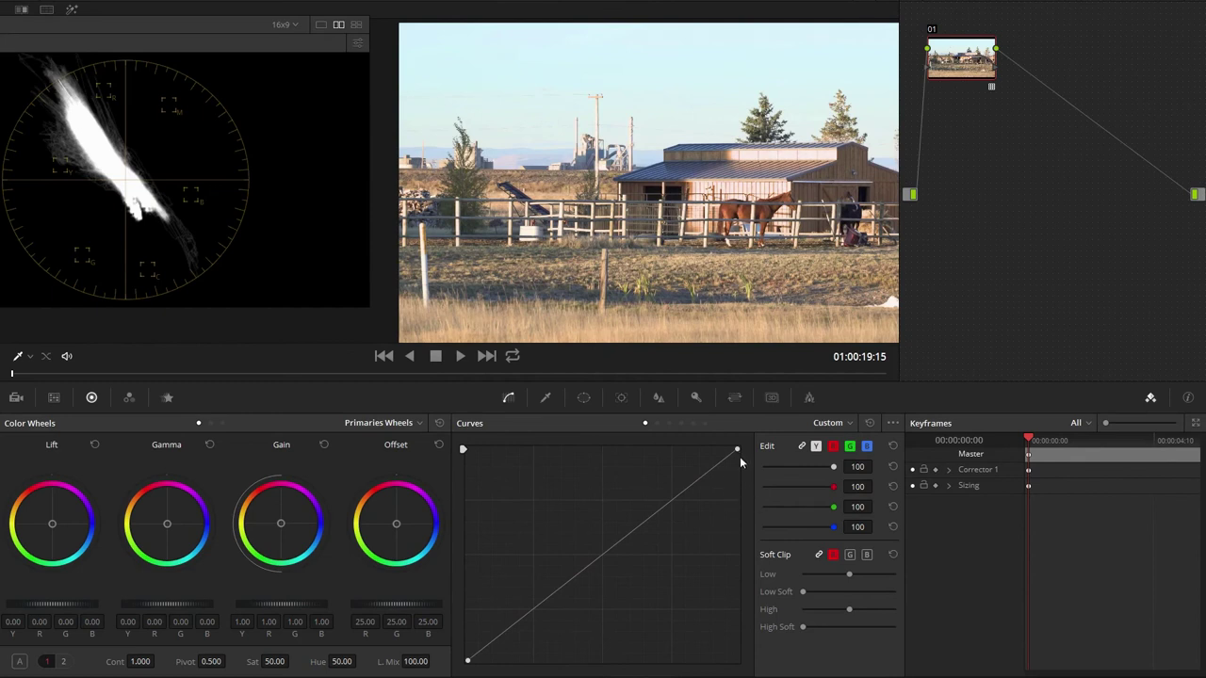
# Step: Lower the custom curve's white point by about a quarter on the barn clip and set its saturation to 62.80
pyautogui.moveTo(739, 454); pyautogui.dragTo(746, 509)
pyautogui.moveTo(276, 661); pyautogui.dragTo(292, 661)
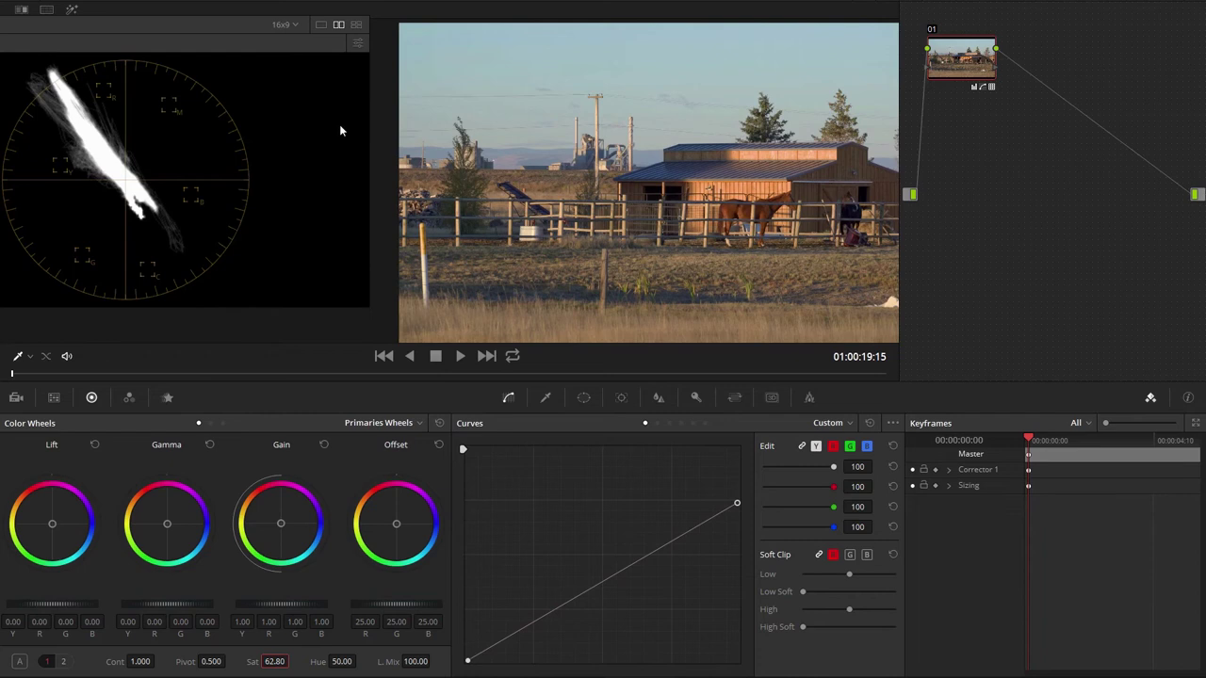
# Step: Turn off the vectorscope's 2x zoom and raise the barn clip's saturation to 67.80
pyautogui.click(357, 42)
pyautogui.click(240, 219)
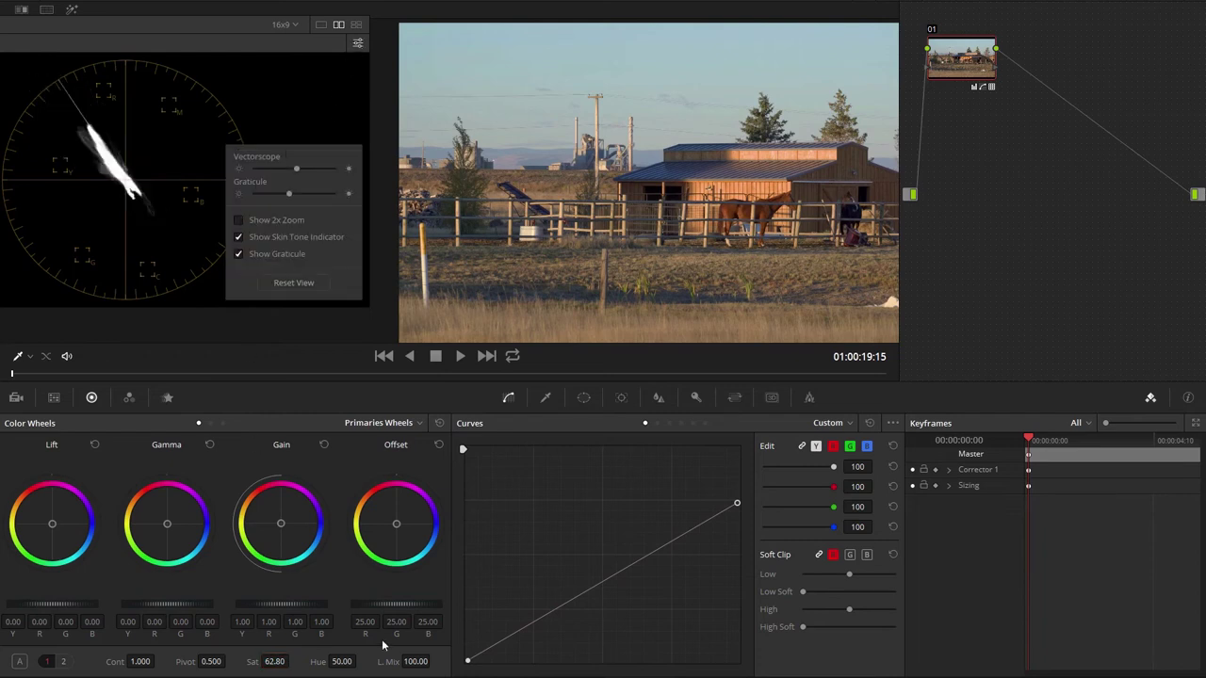
pyautogui.click(276, 664)
pyautogui.moveTo(276, 664); pyautogui.dragTo(276, 664)
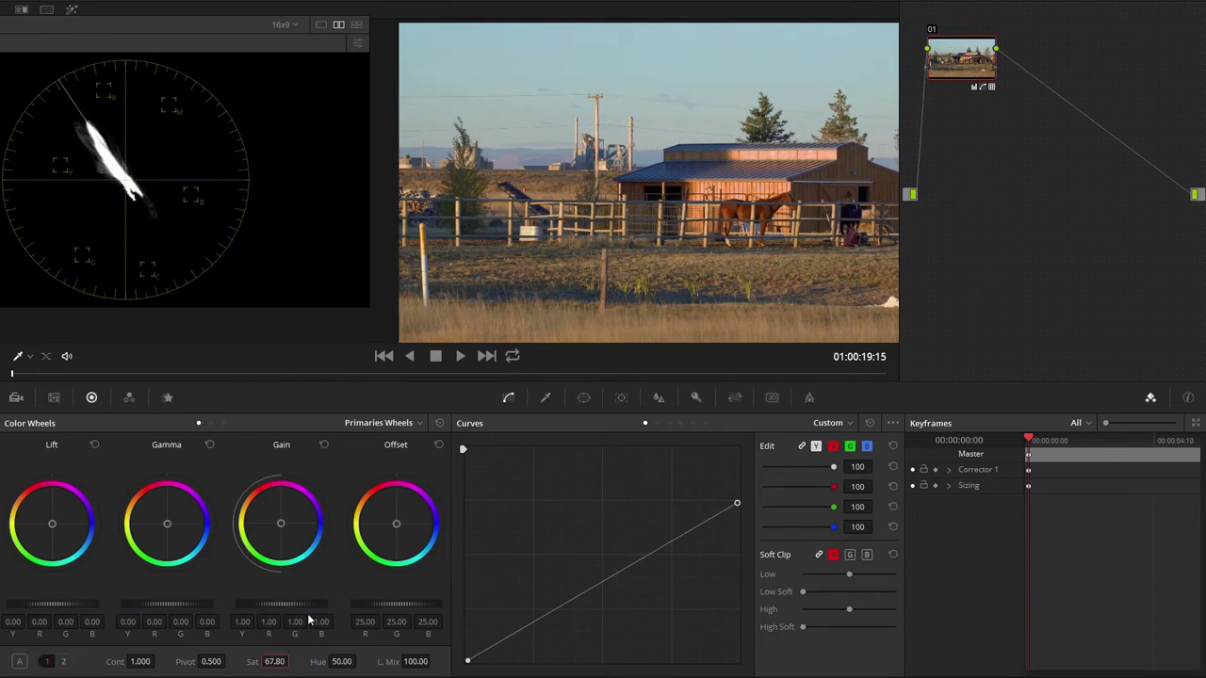
# Step: Lower the barn clip's gamma to -0.05 and its gain to 0.97, and set saturation to 67.40
pyautogui.moveTo(175, 611); pyautogui.dragTo(175, 611)
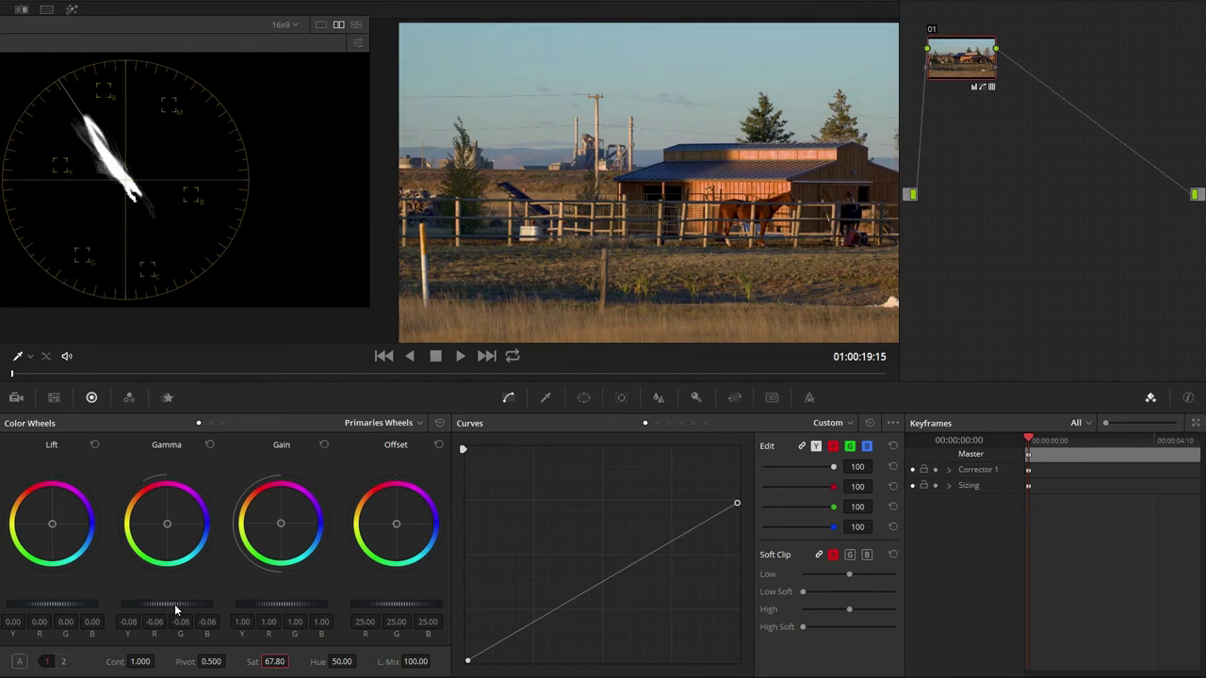
pyautogui.moveTo(288, 608); pyautogui.dragTo(288, 608)
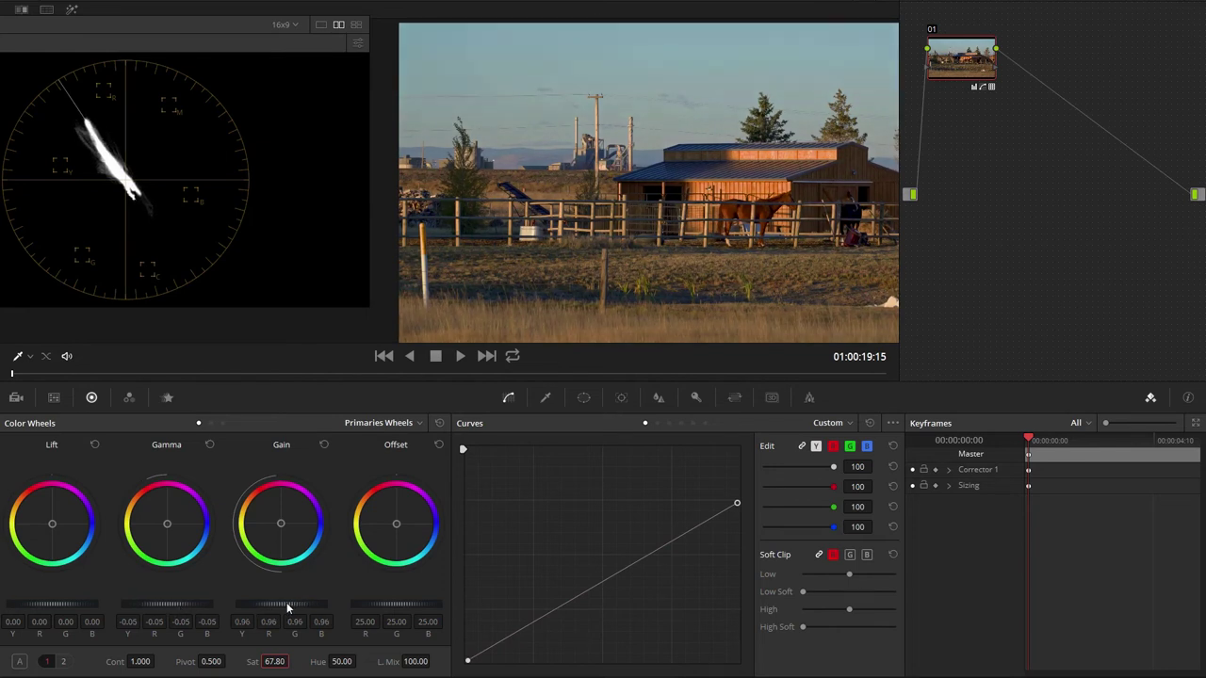
pyautogui.moveTo(277, 662)
pyautogui.mouseDown()
pyautogui.moveTo(292, 663)
pyautogui.moveTo(277, 662)
pyautogui.mouseUp()
# Step: Toggle node 01 off and on repeatedly to compare the barn clip before and after grading
pyautogui.hotkey('ctrl', 'd')
pyautogui.hotkey('ctrl', 'd')
pyautogui.hotkey('ctrl', 'd')
pyautogui.hotkey('ctrl', 'd')
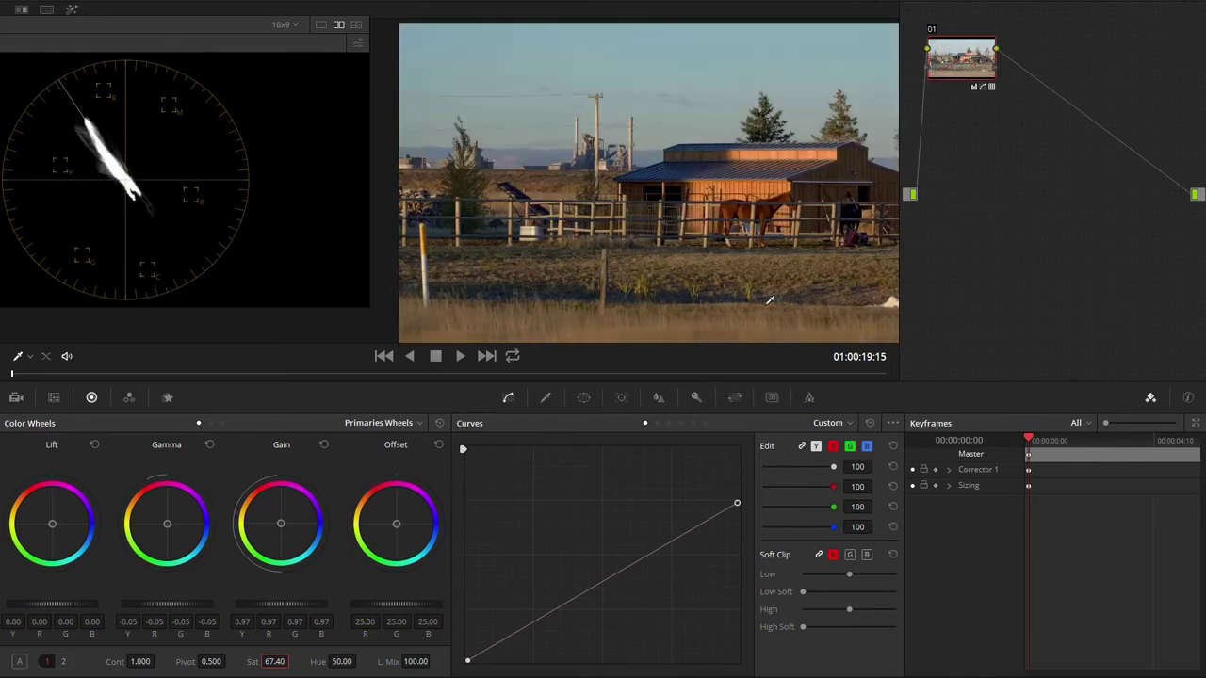
pyautogui.hotkey('ctrl', 'd')
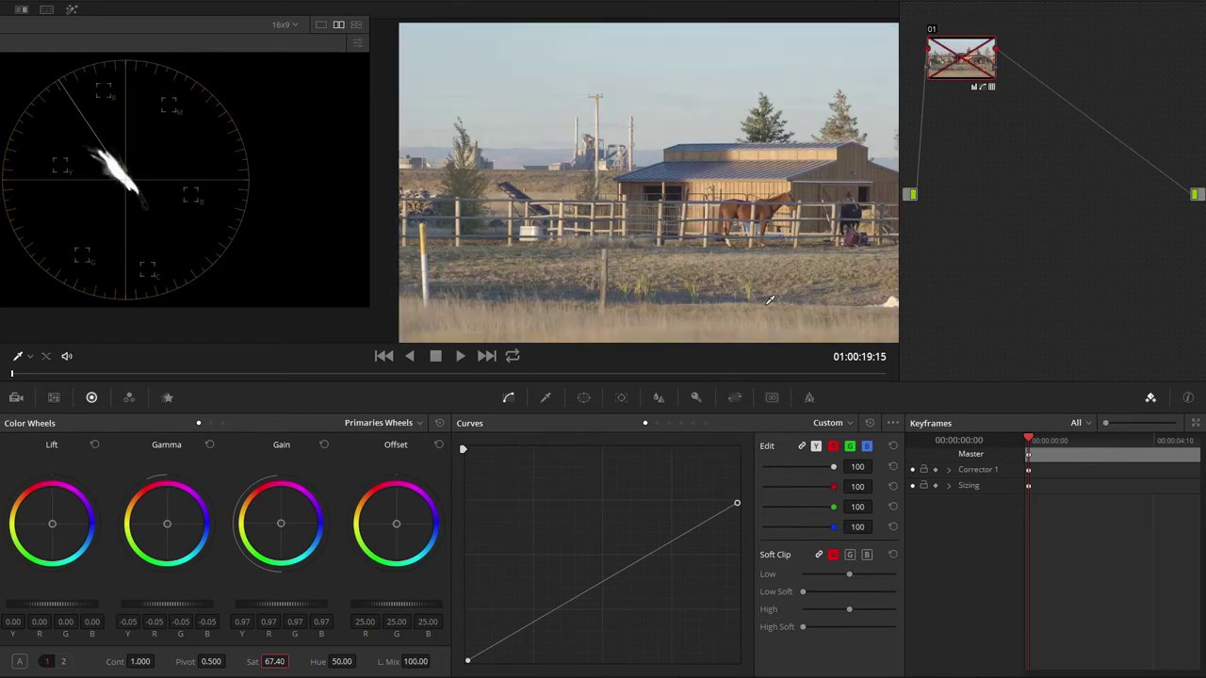
pyautogui.hotkey('ctrl', 'd')
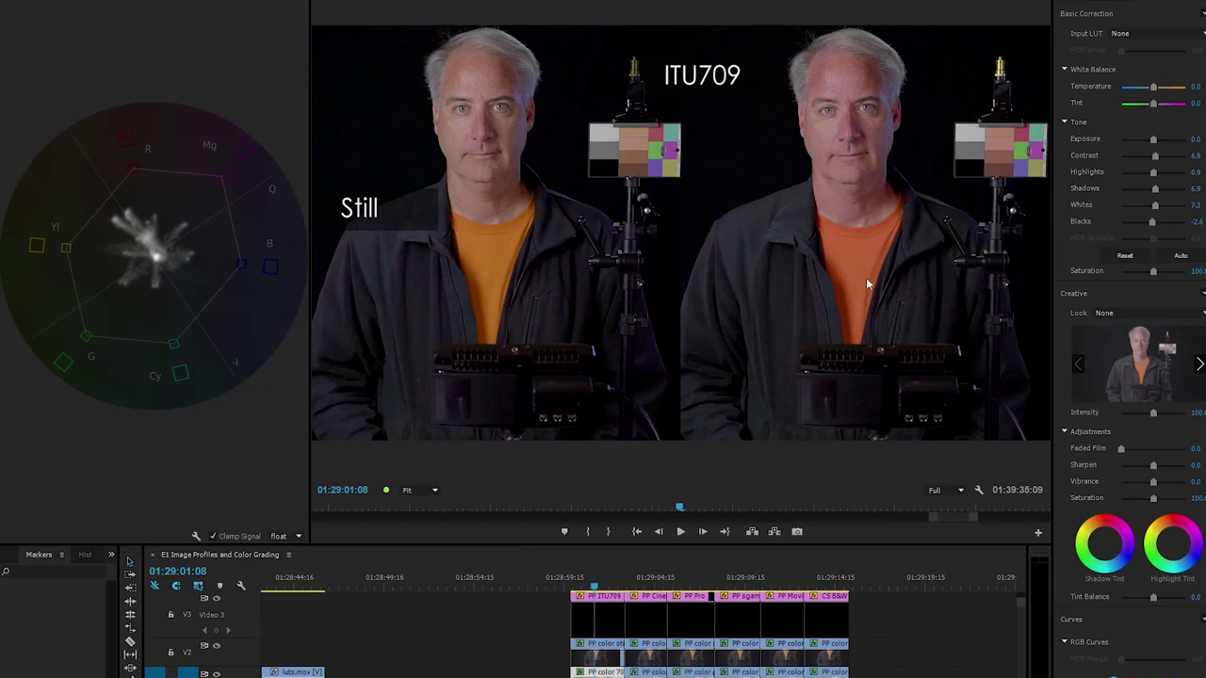
# Step: Switch to Premiere Pro, review the ITU709 clip's color settings, and compare the Cinema and Pro color modes with Still
pyautogui.scroll(-5, 1118, 366)
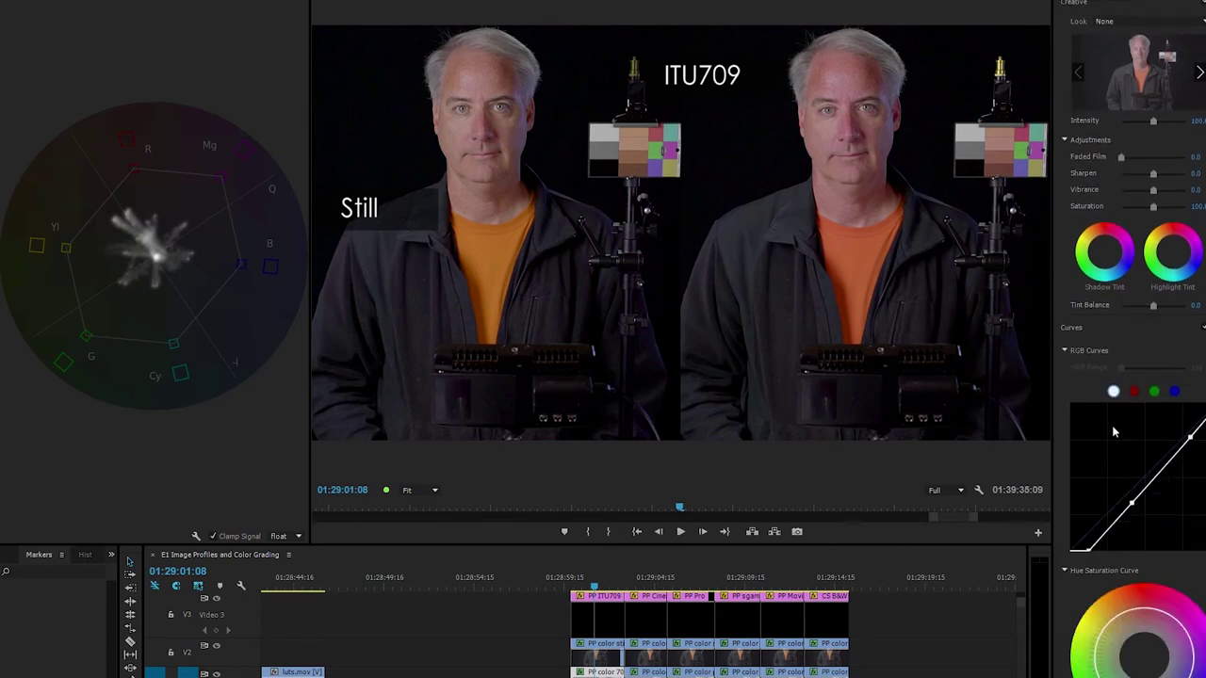
pyautogui.scroll(5, 1140, 433)
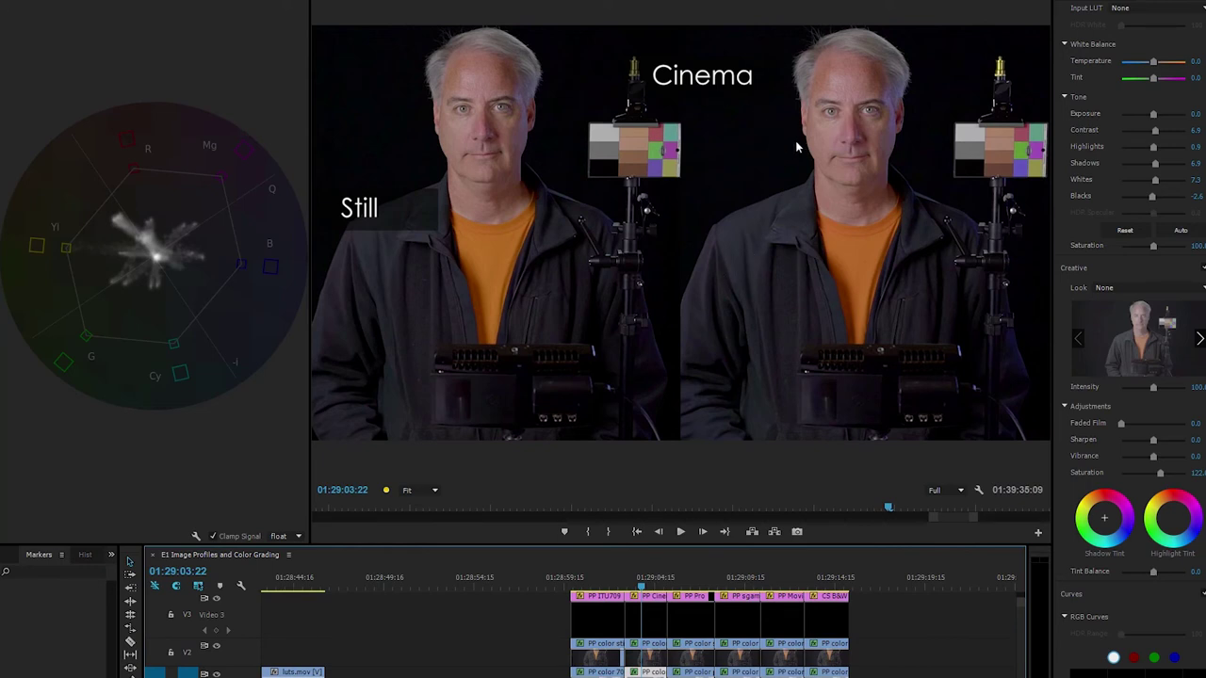
pyautogui.click(645, 586)
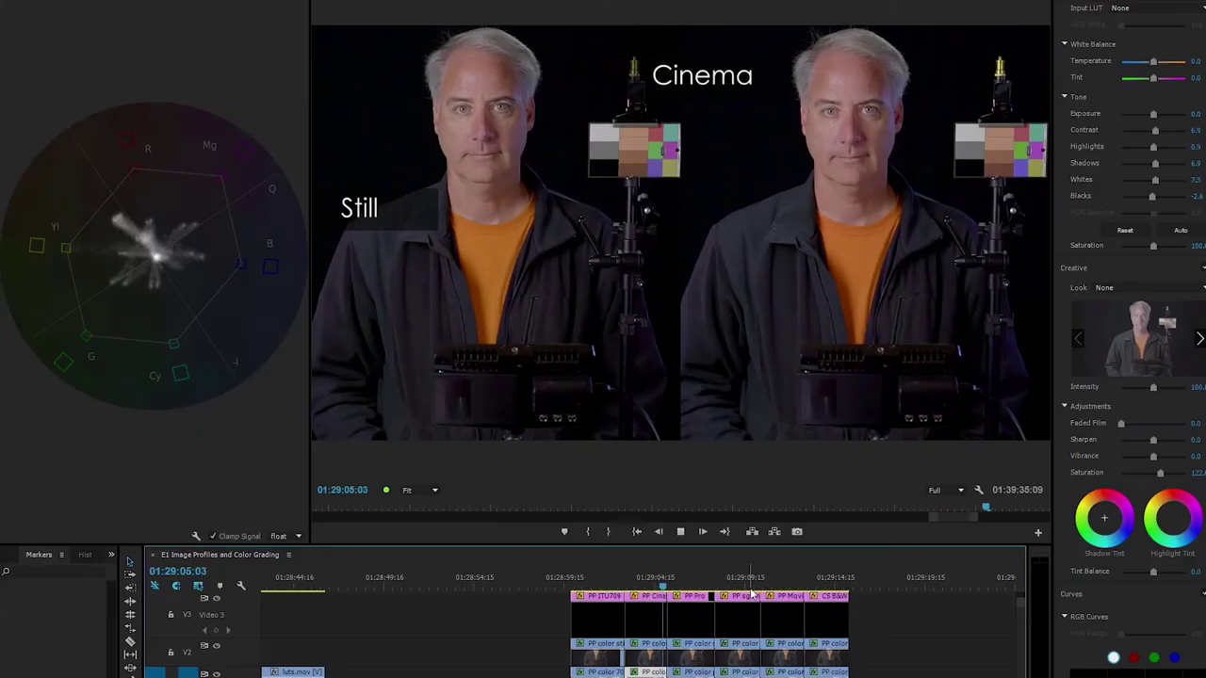
pyautogui.press('space')
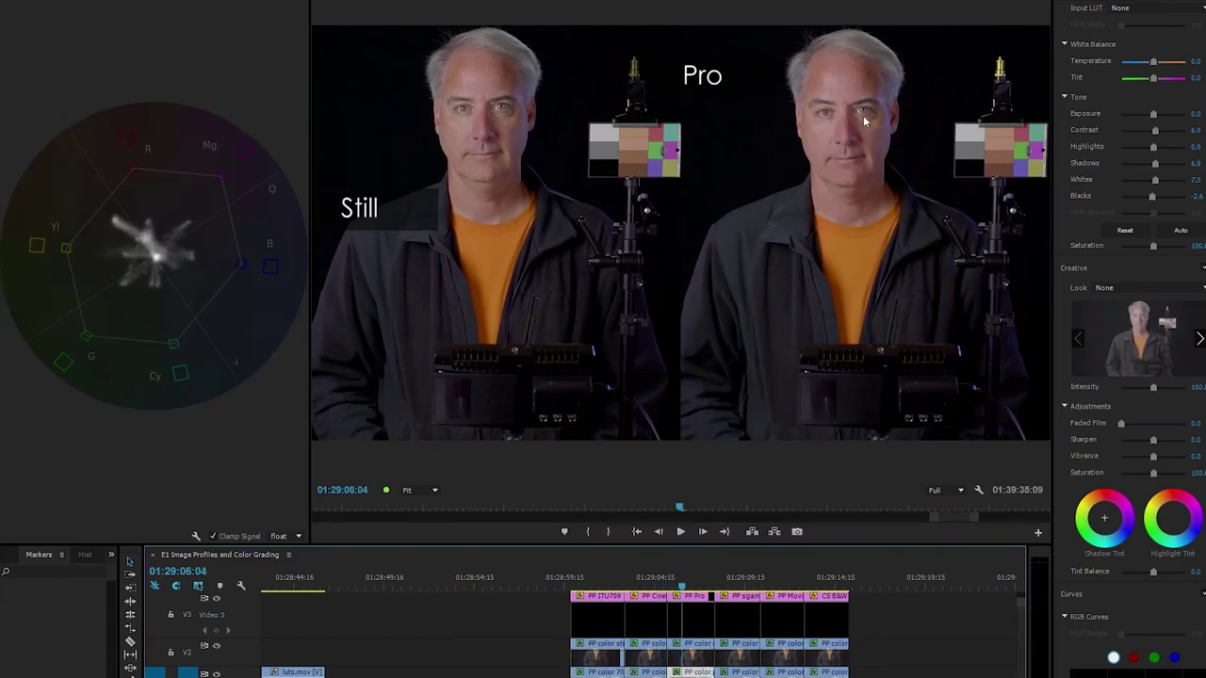
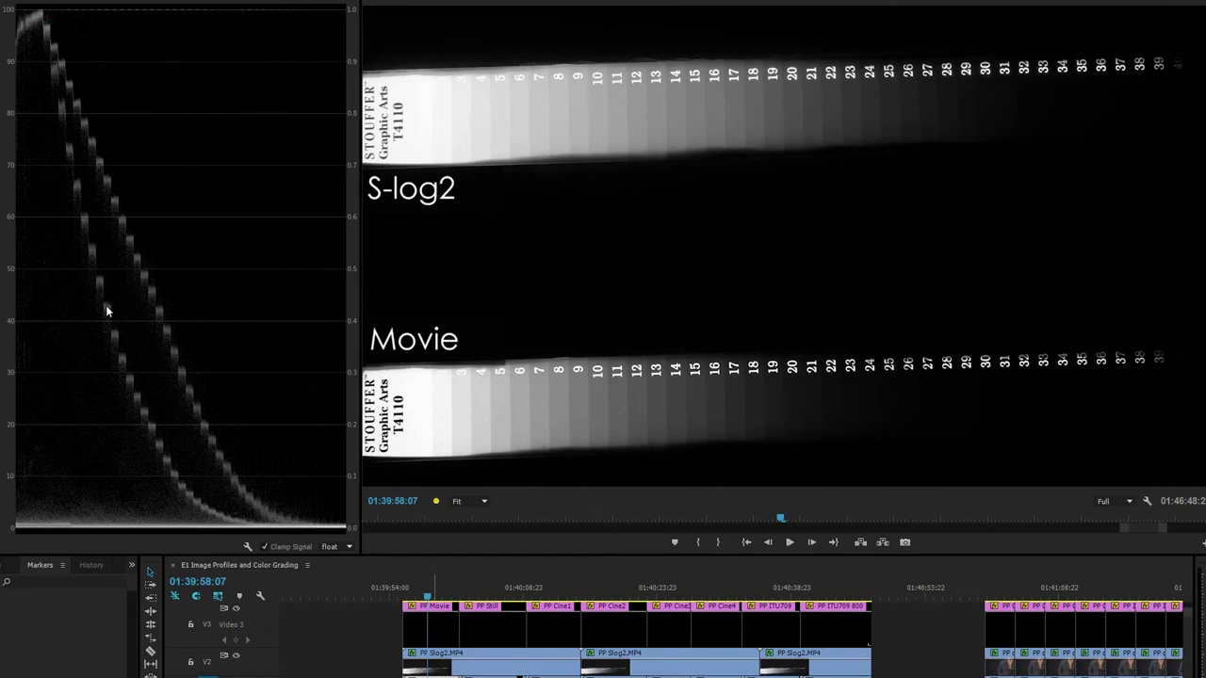
# Step: Compare the Still, Cine1, Cine2, Cine3 and Cine4 gamma step charts in turn with S-log2 on the waveform
pyautogui.click(497, 596)
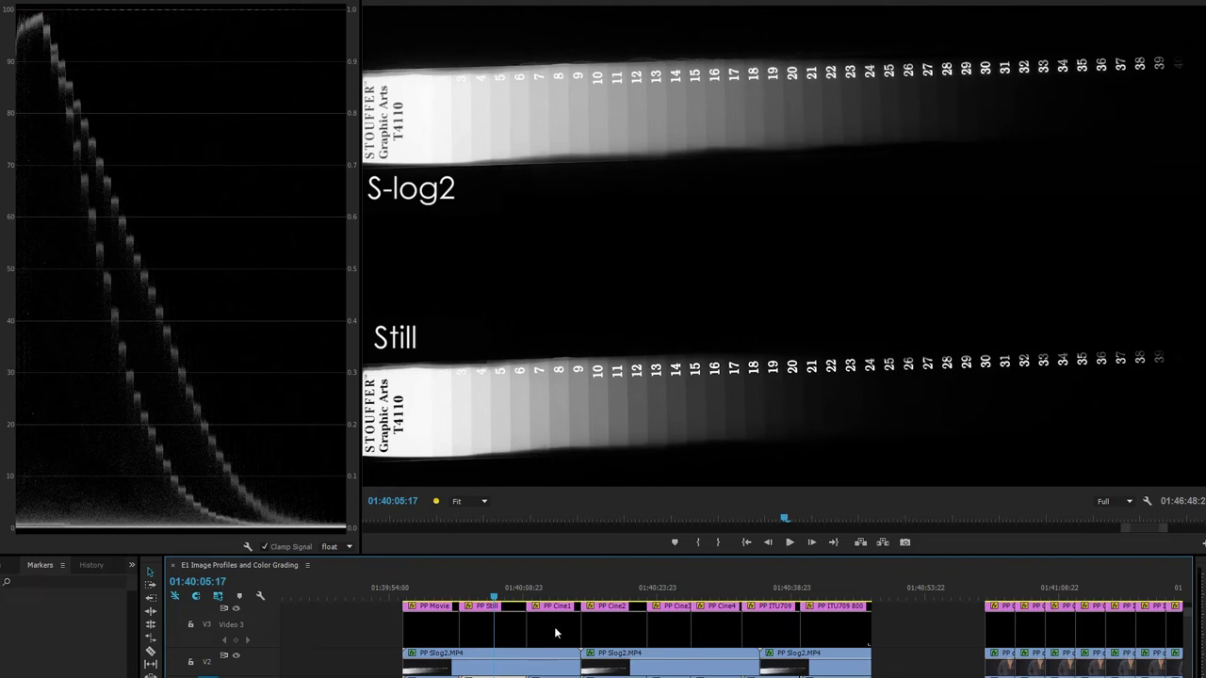
pyautogui.click(549, 592)
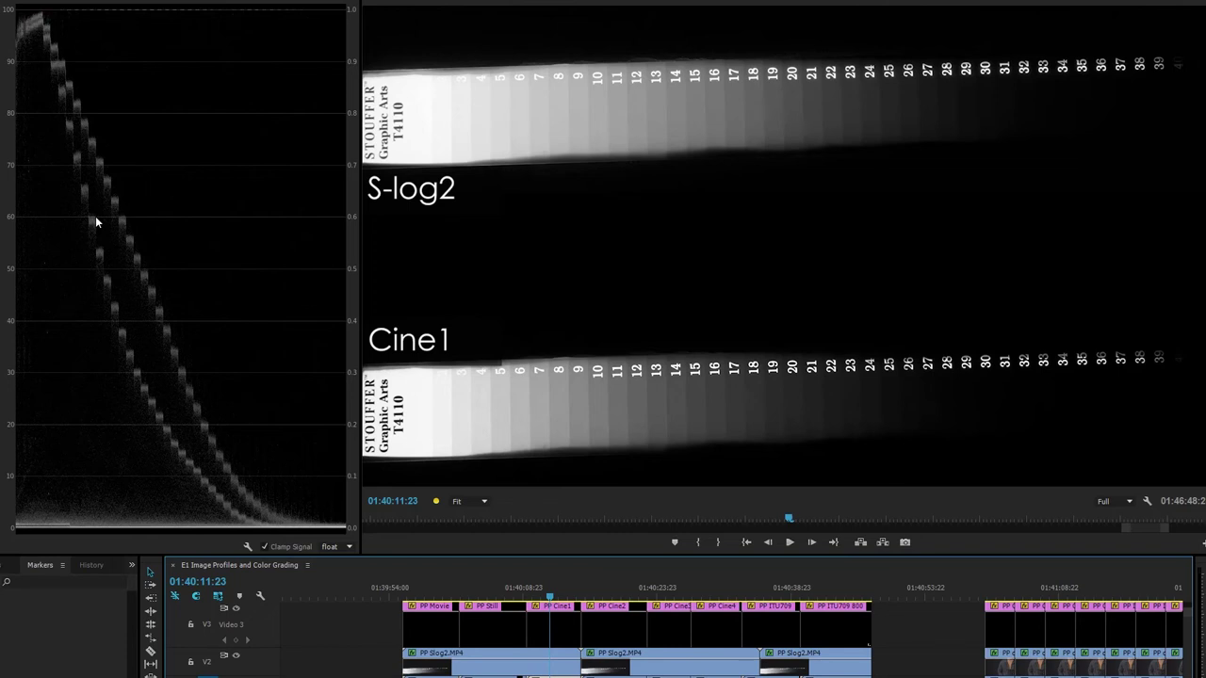
pyautogui.click(616, 593)
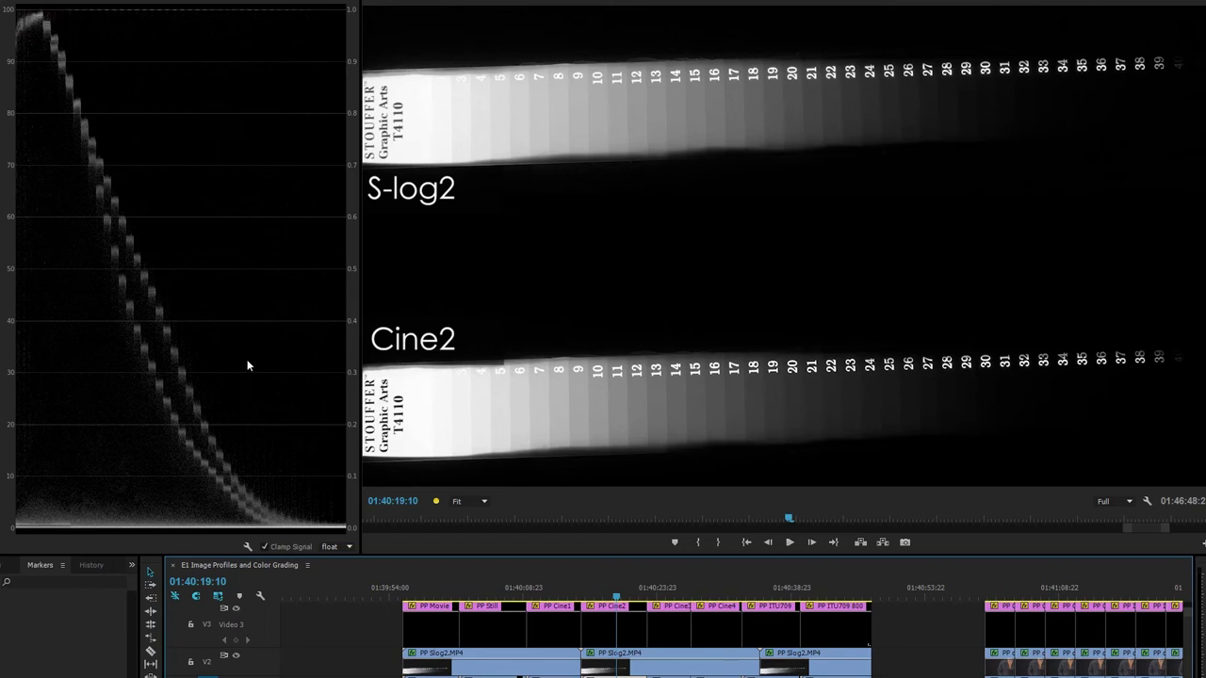
pyautogui.click(670, 586)
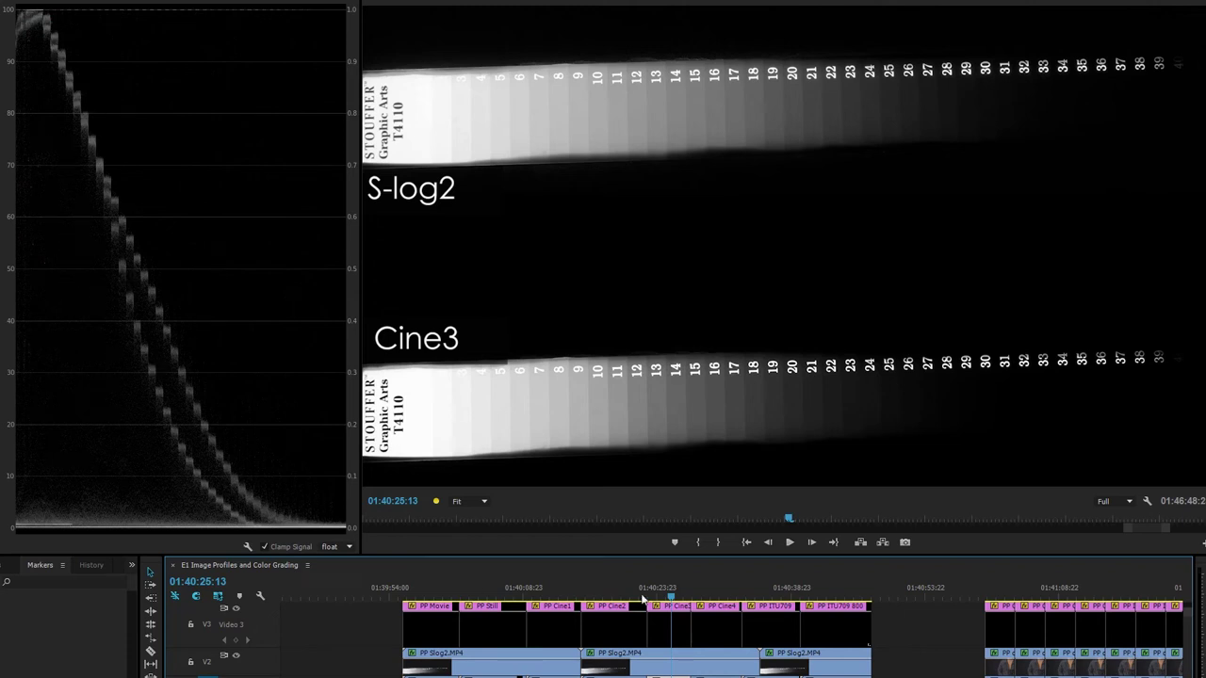
pyautogui.click(711, 585)
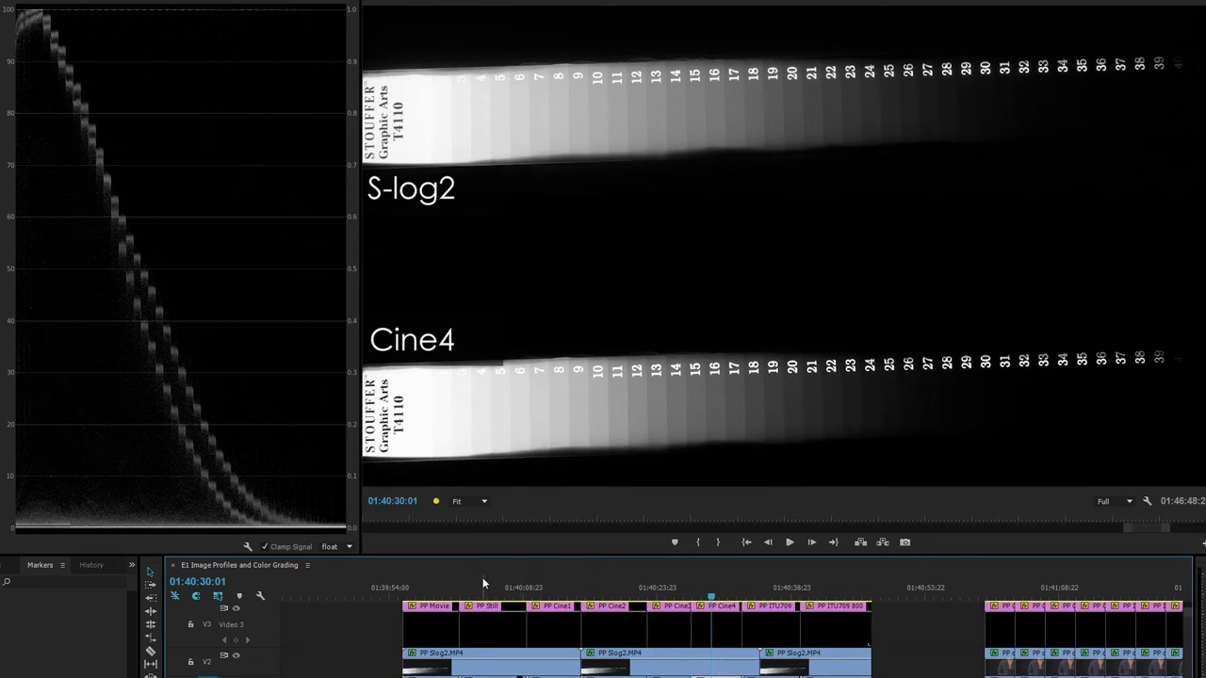
# Step: Compare the Cine1 step chart with the ITU709, ITU709 800 and Cine4 charts on the waveform
pyautogui.click(556, 592)
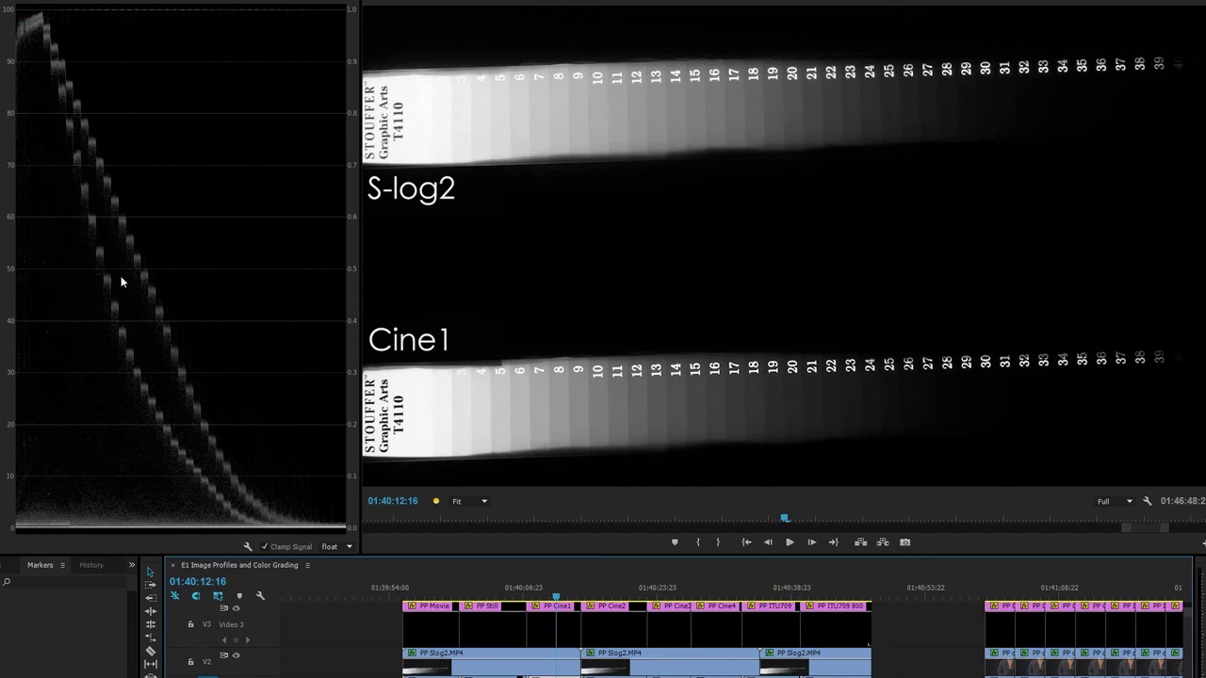
pyautogui.click(775, 585)
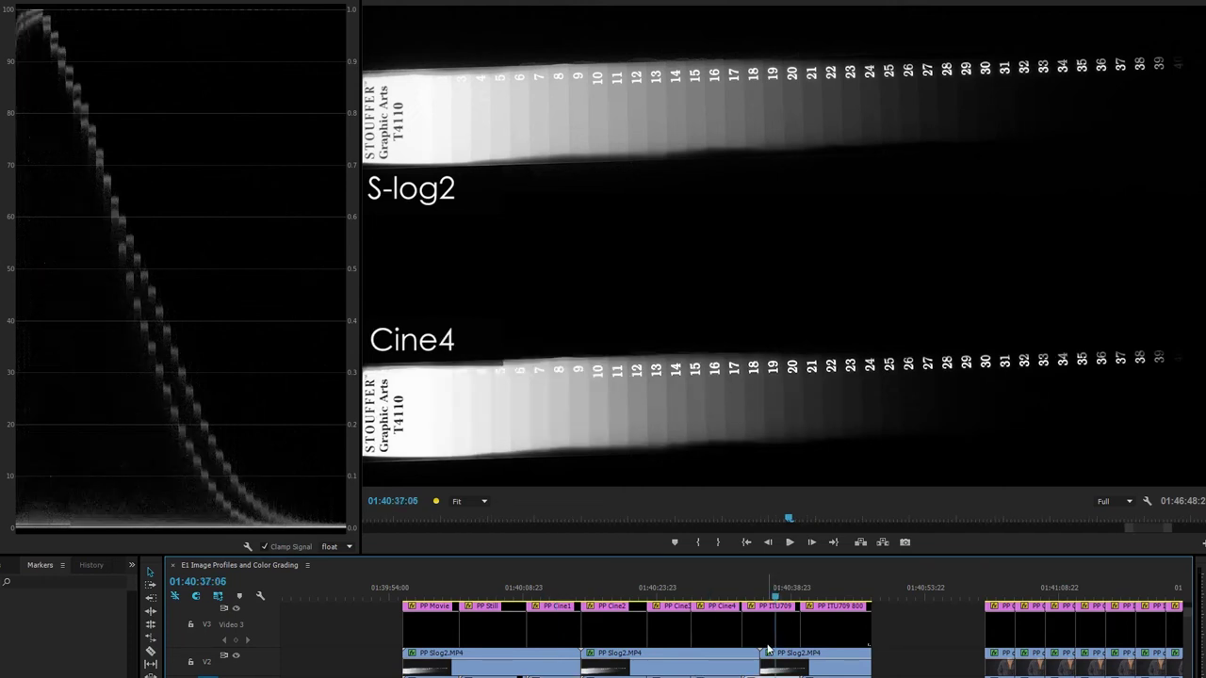
pyautogui.click(831, 586)
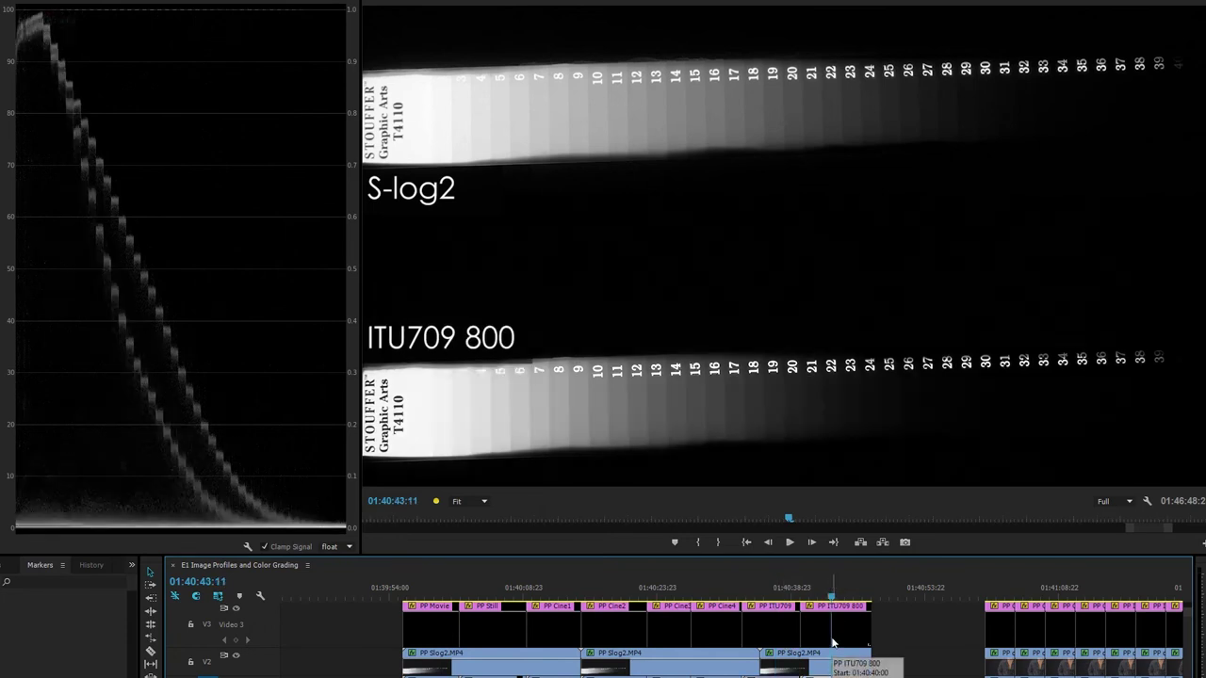
pyautogui.press('Up')
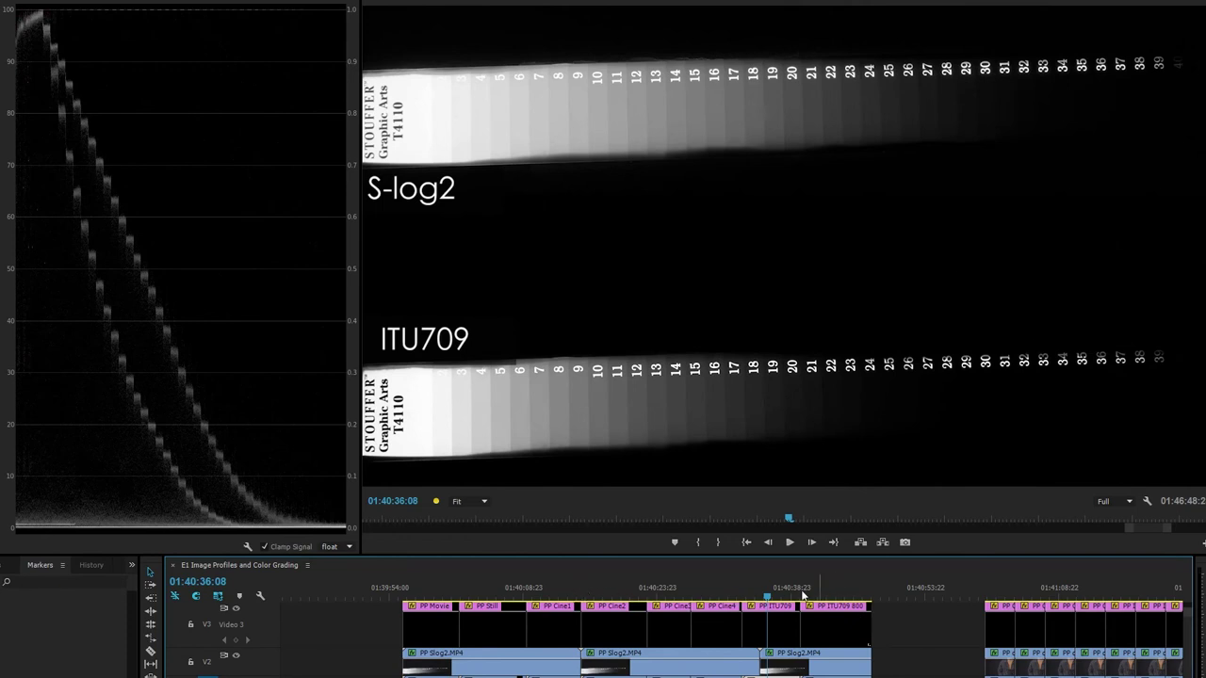
pyautogui.click(552, 585)
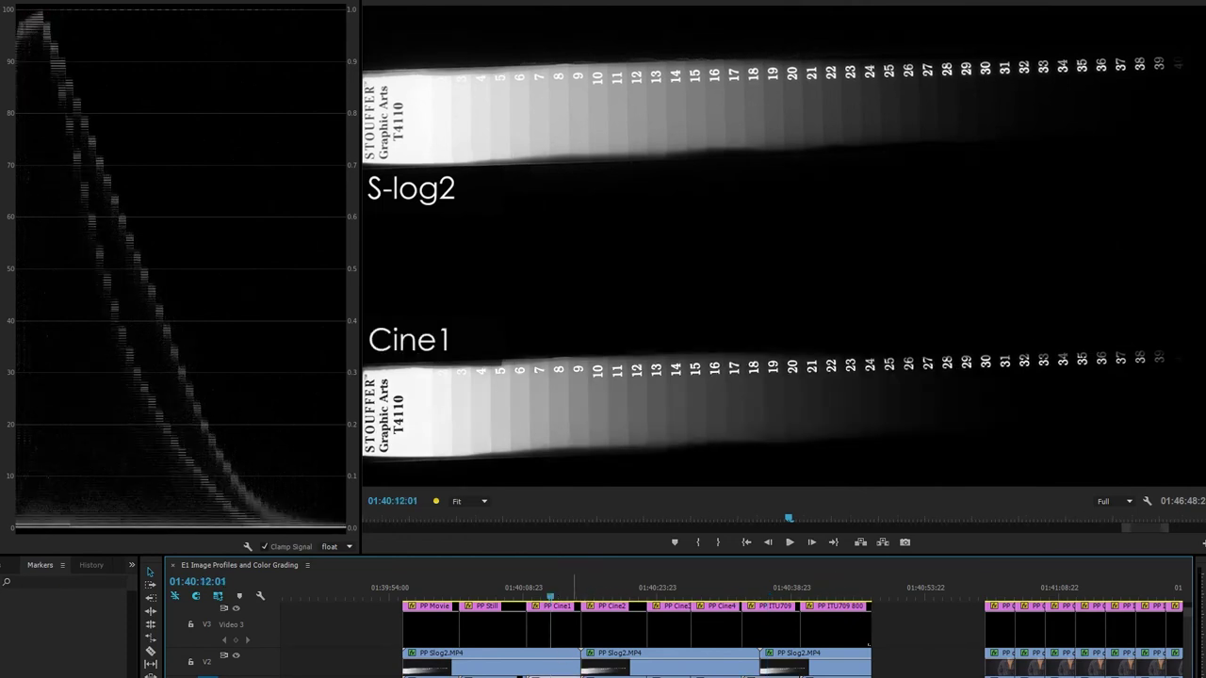
pyautogui.click(715, 594)
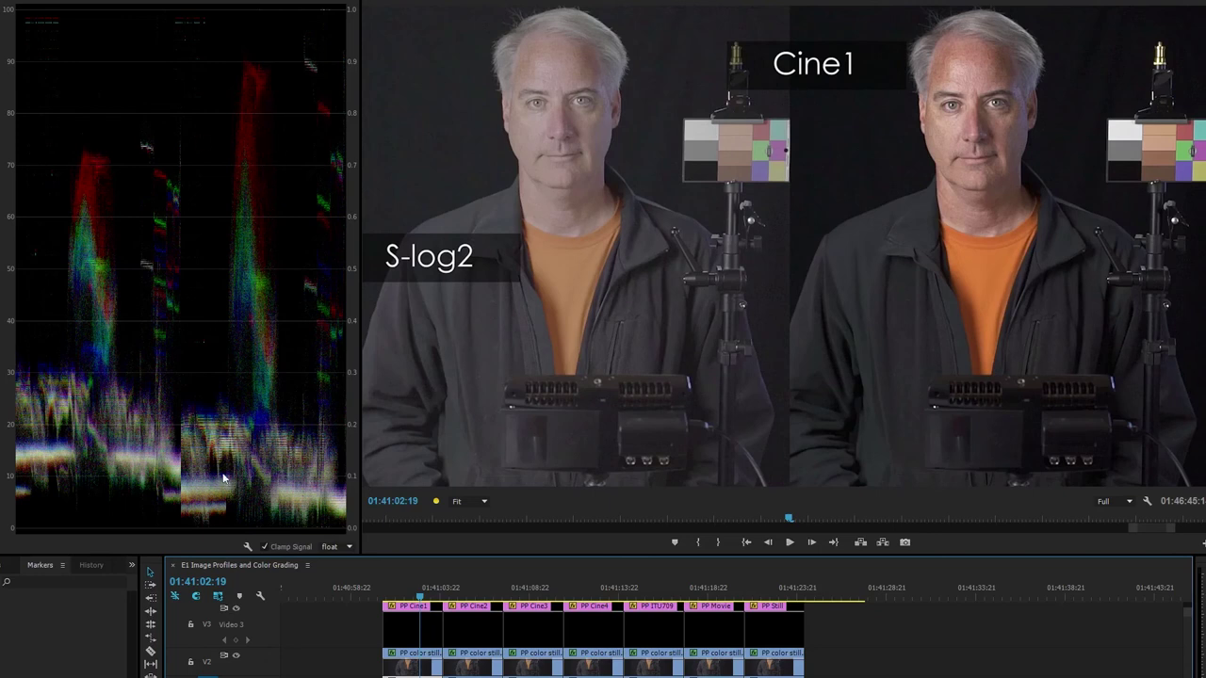
# Step: Compare the Cine2, Cine3 and Cine4 portrait clips with S-log2, and check Cine1 against Cine4
pyautogui.click(471, 584)
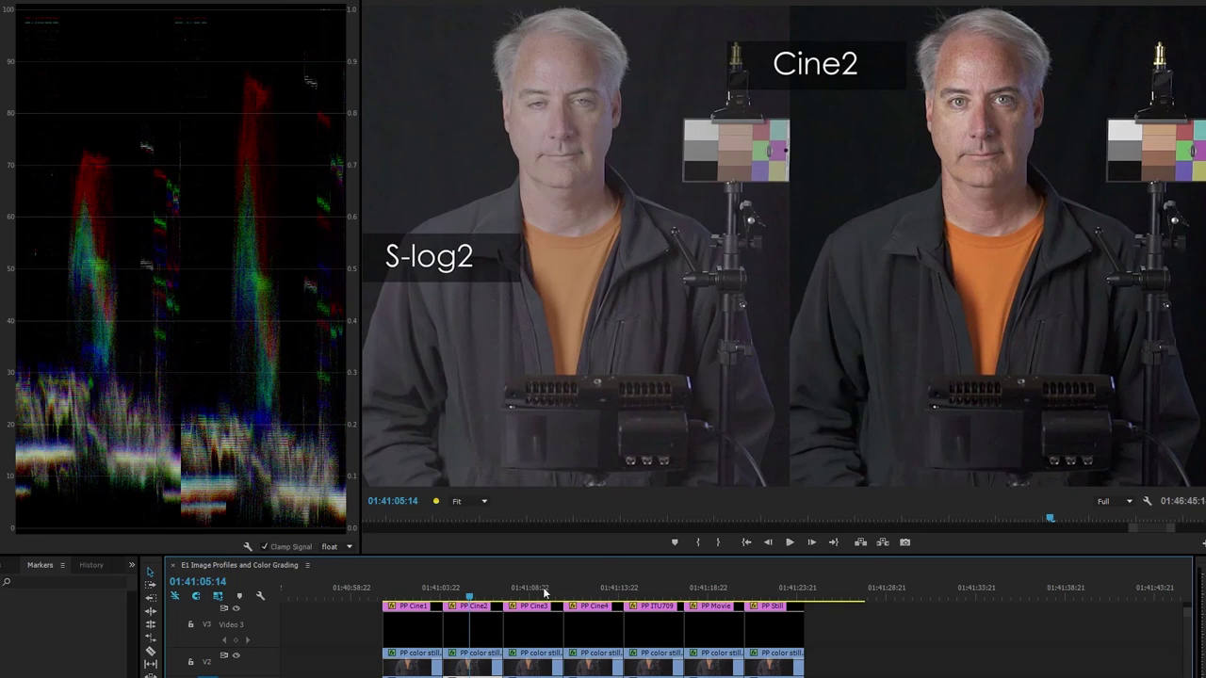
pyautogui.click(478, 596)
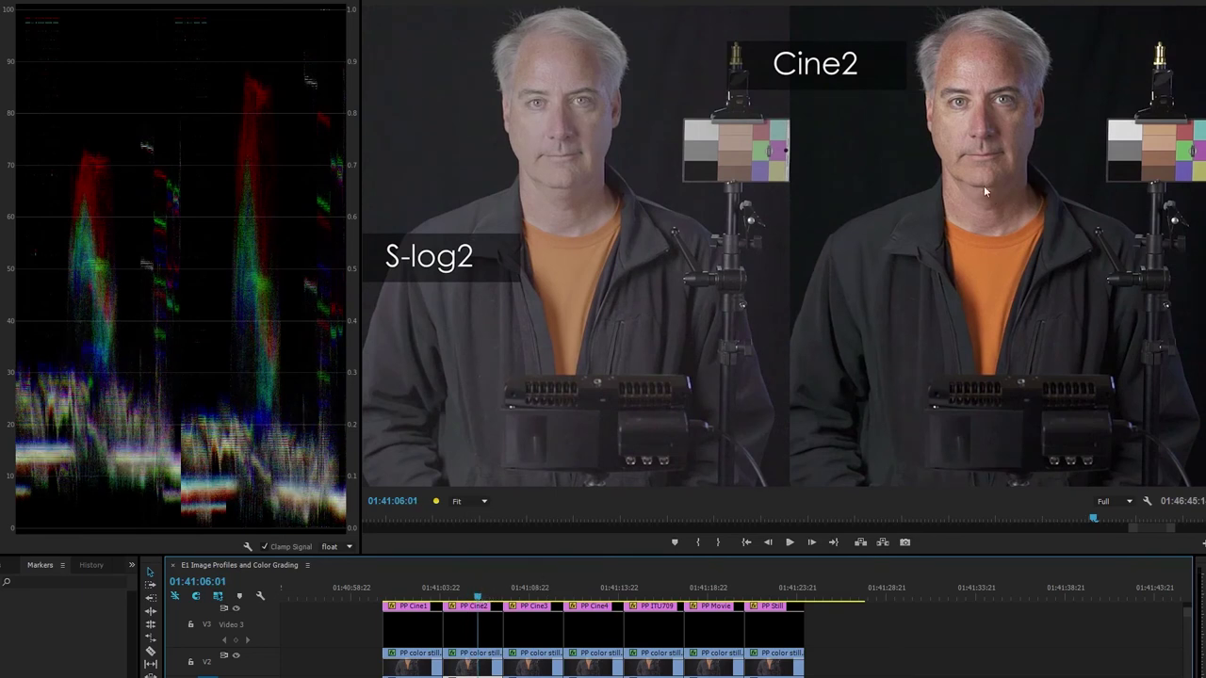
pyautogui.click(535, 589)
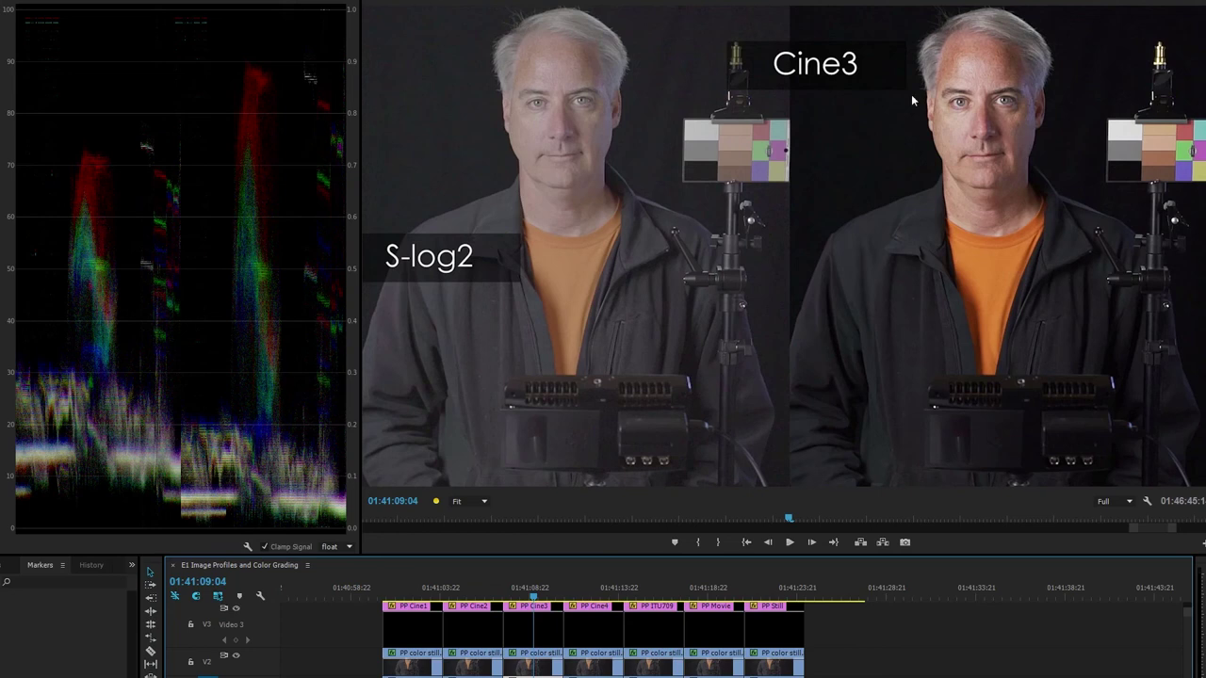
pyautogui.click(594, 595)
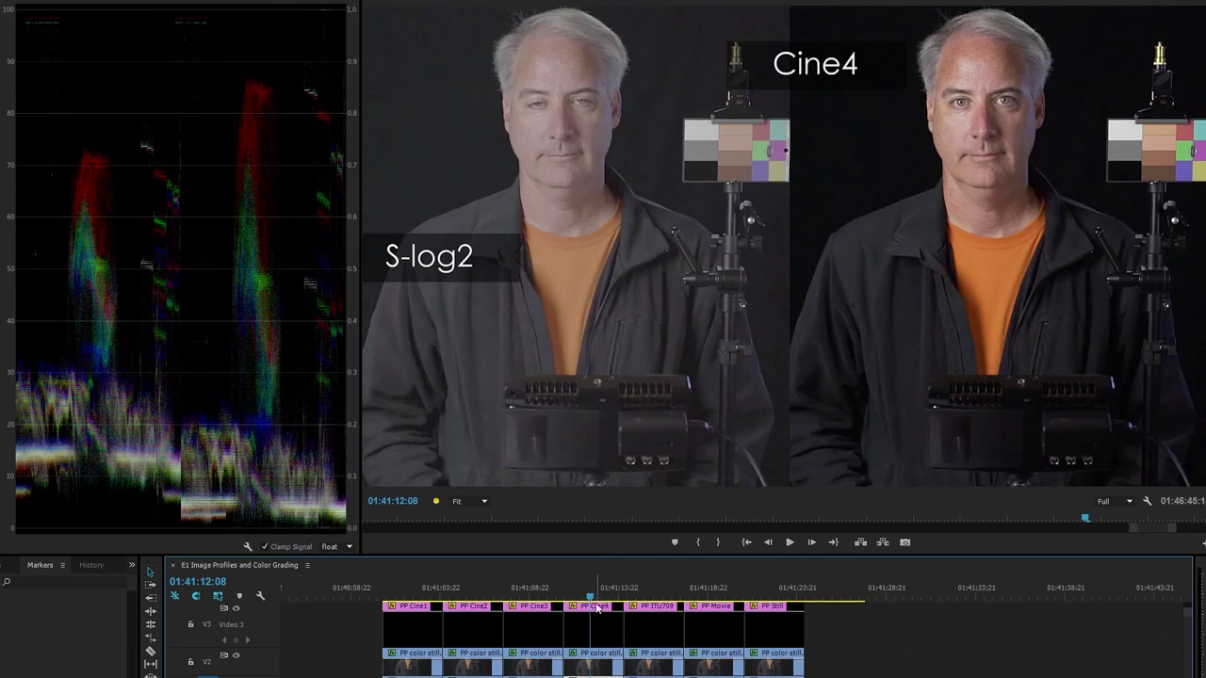
pyautogui.click(409, 586)
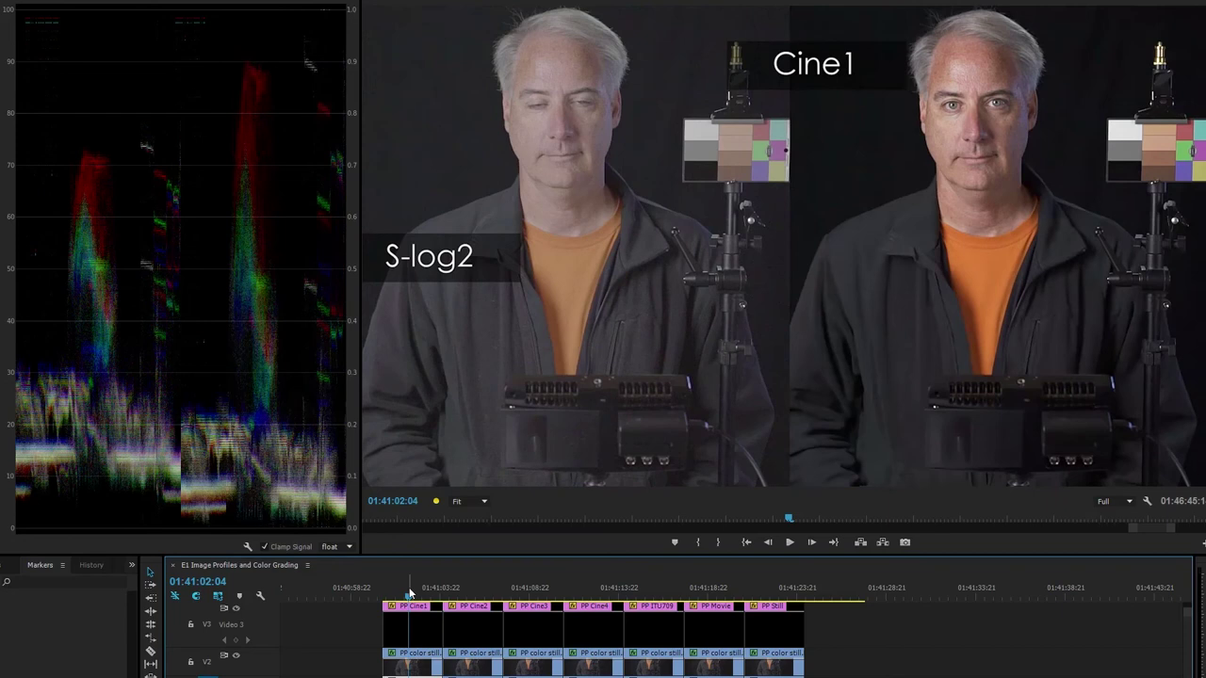
pyautogui.click(595, 586)
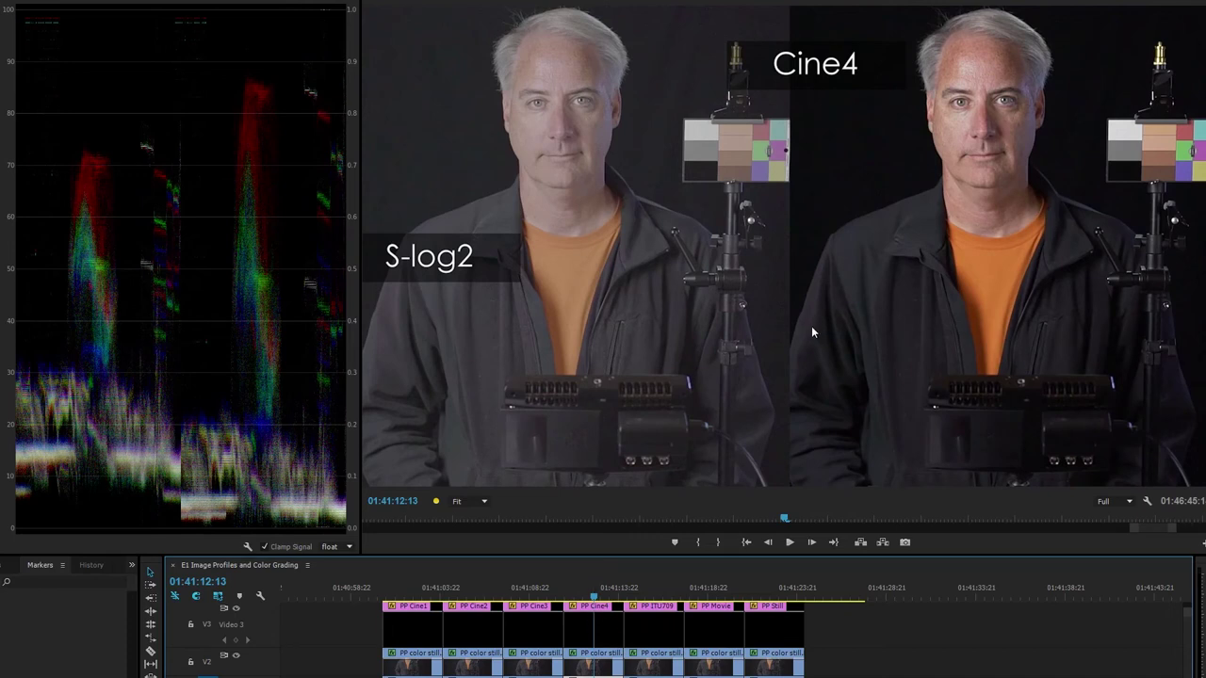
# Step: View the ITU709, Movie and Still portrait clips beside S-log2, and switch between Cine1 and Cine4 to compare them
pyautogui.click(652, 586)
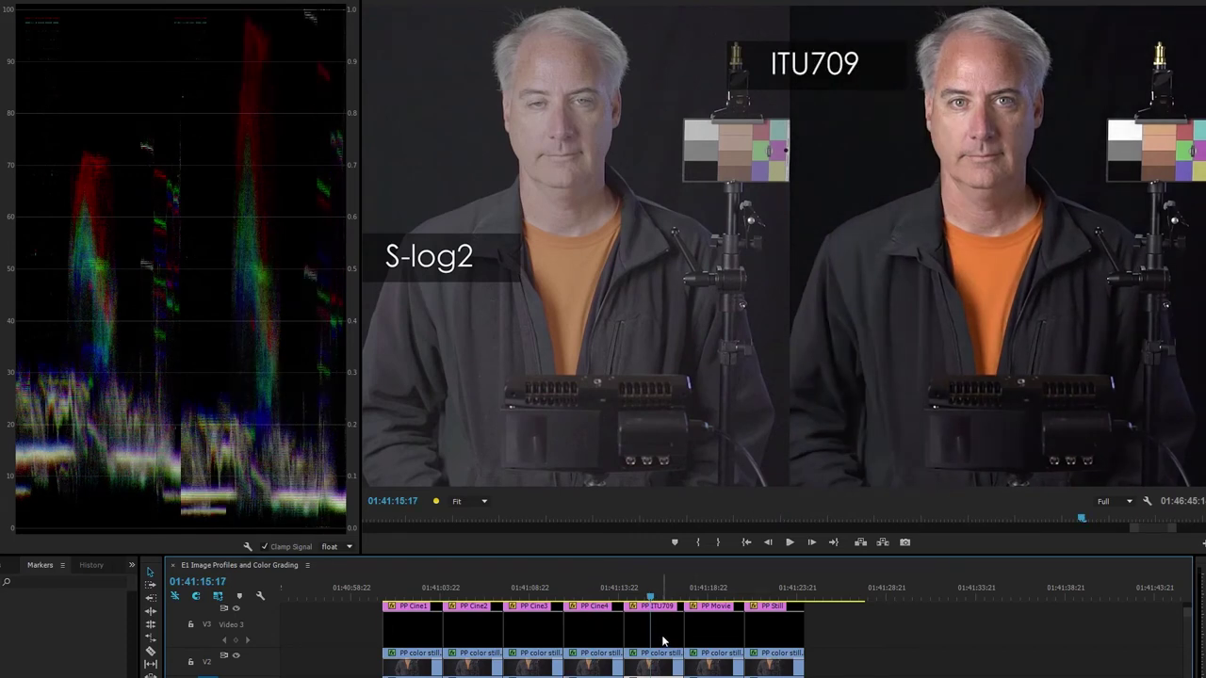
pyautogui.click(716, 590)
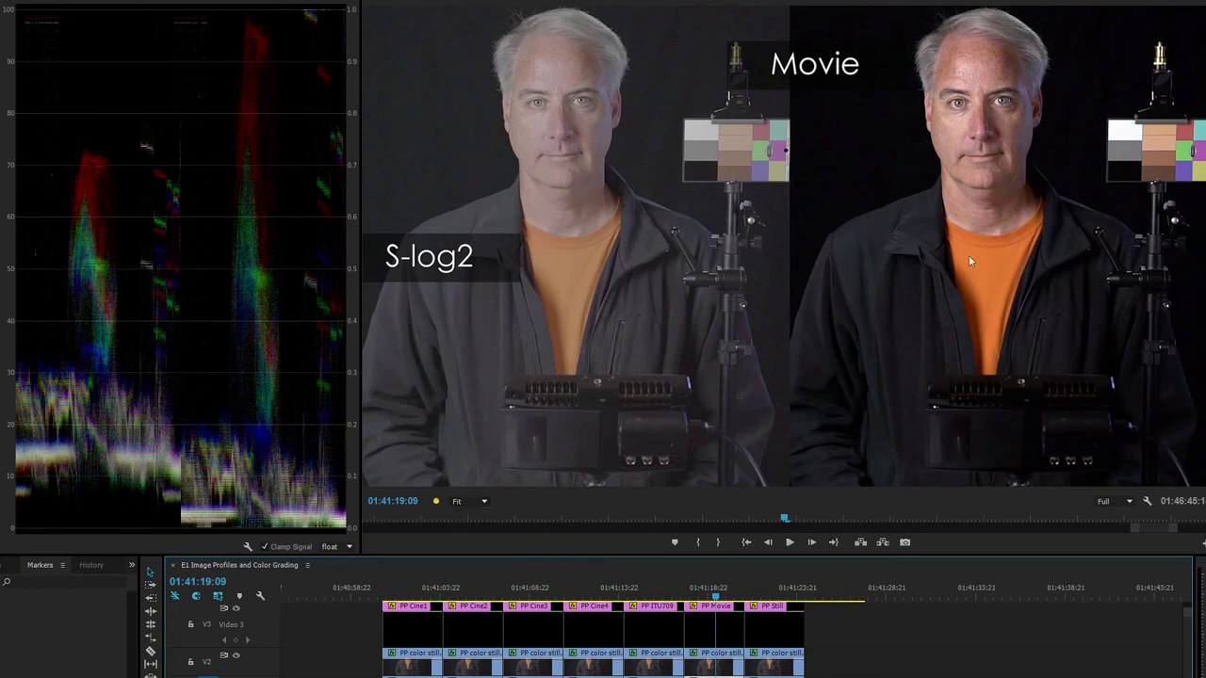
pyautogui.click(774, 589)
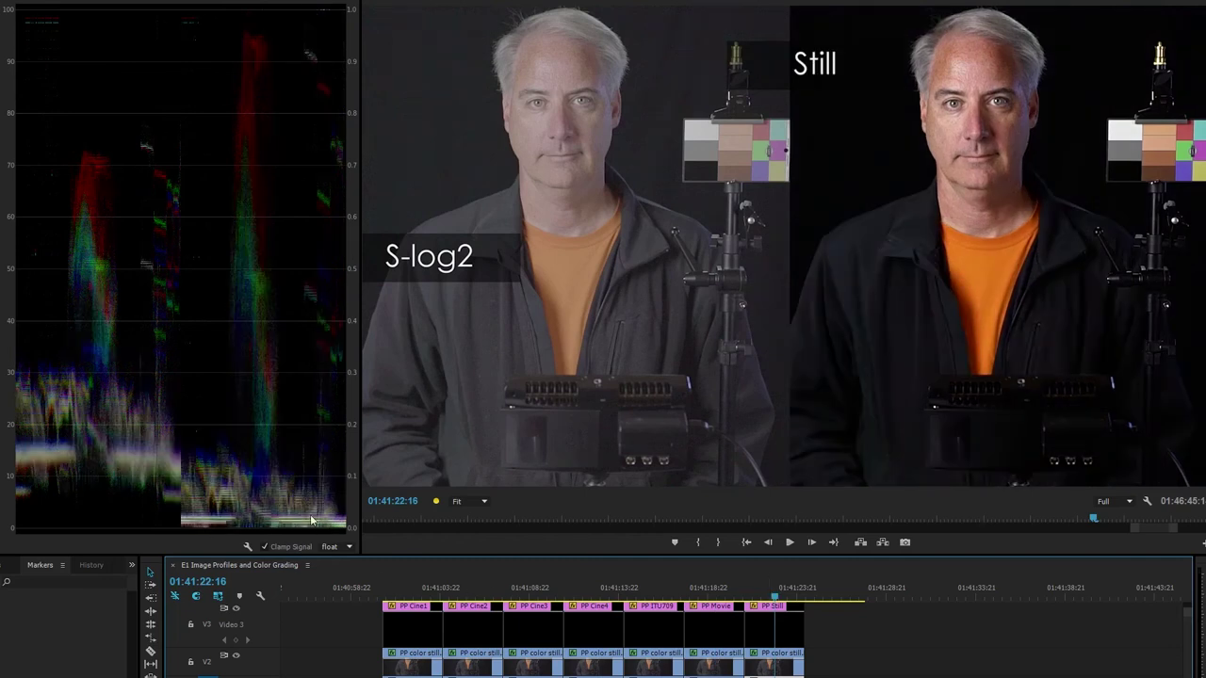
pyautogui.click(419, 586)
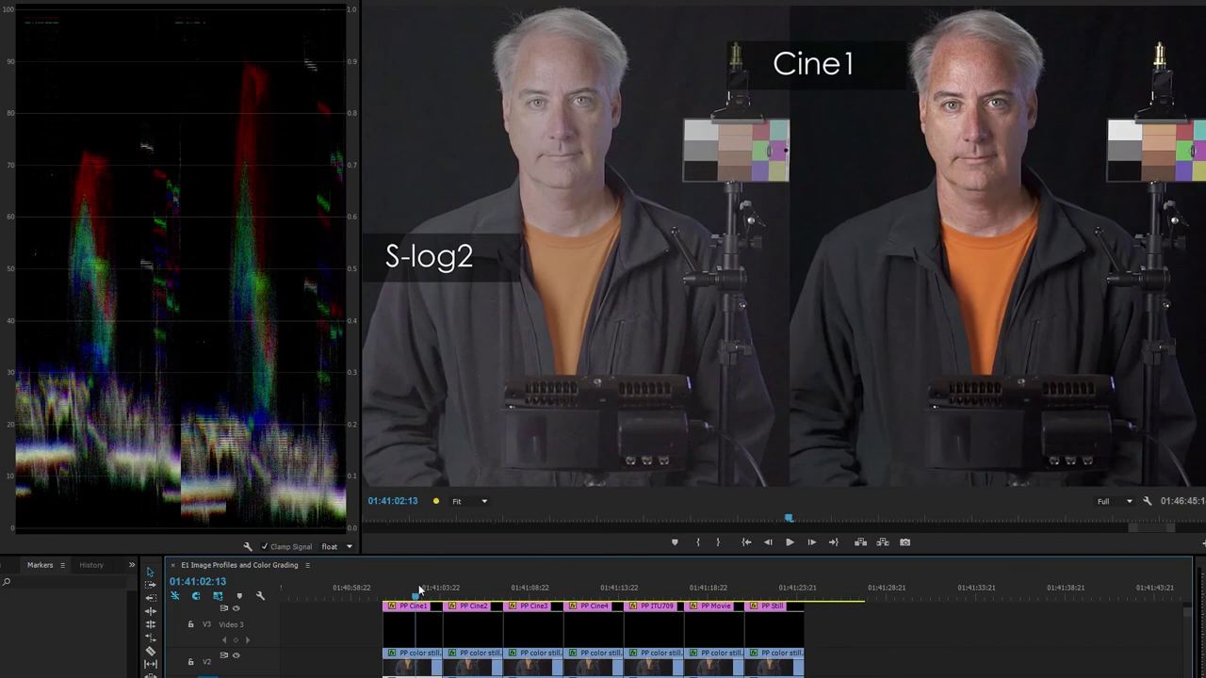
pyautogui.click(598, 587)
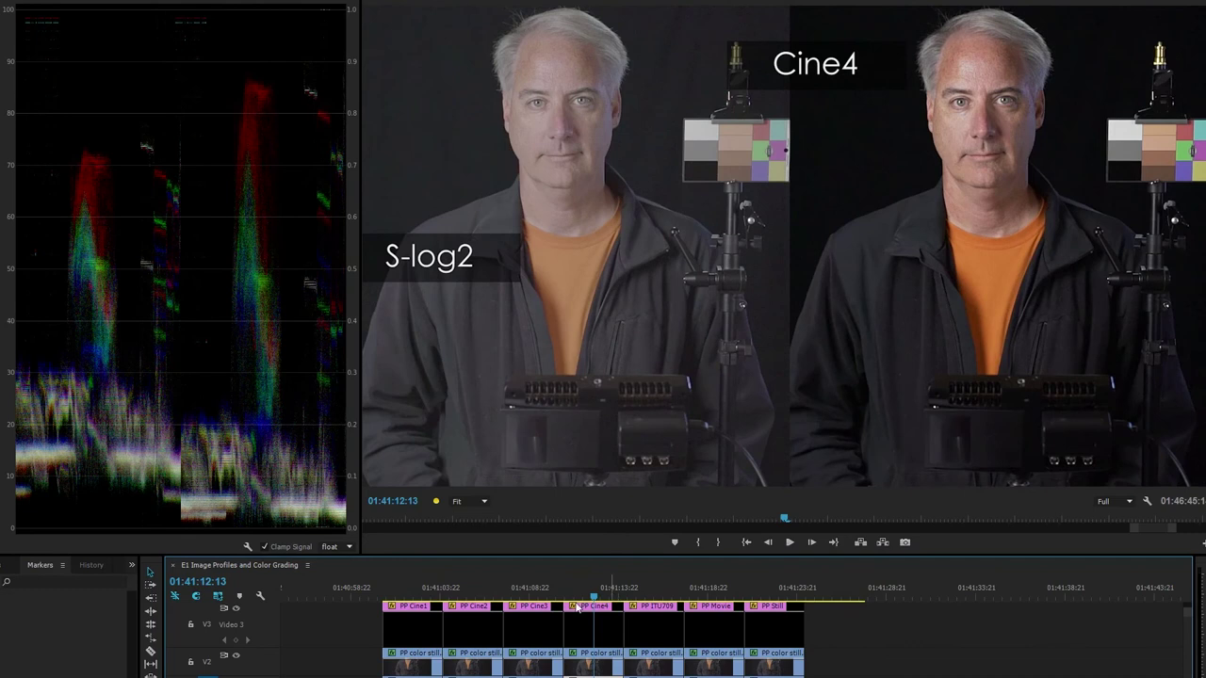
pyautogui.click(411, 591)
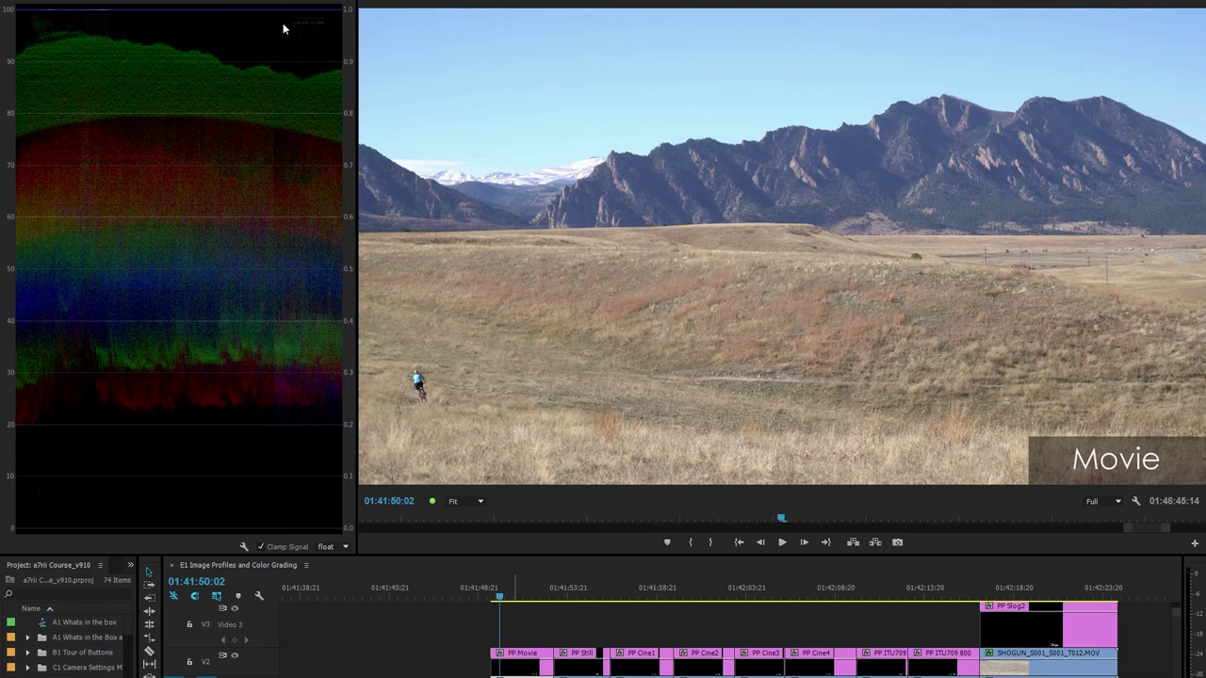
# Step: Play the Movie landscape clip, and compare the Cine1 and Cine4 clips of the costumed stage performance on the waveform
pyautogui.click(500, 600)
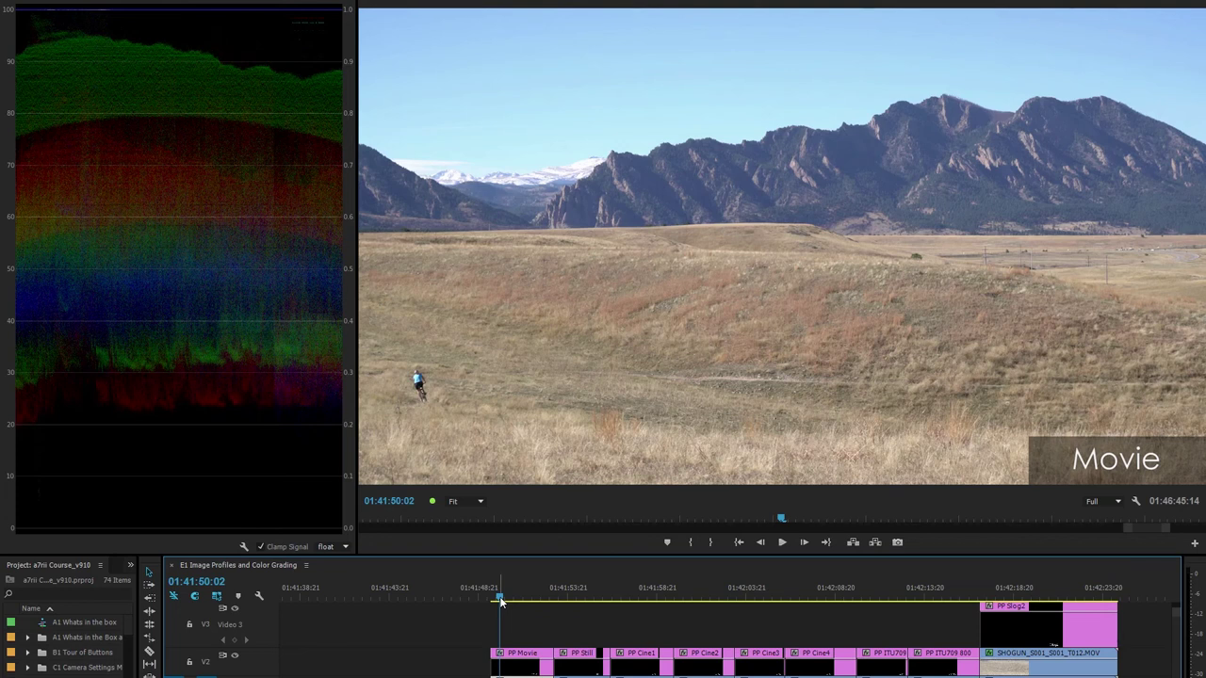
pyautogui.press('space')
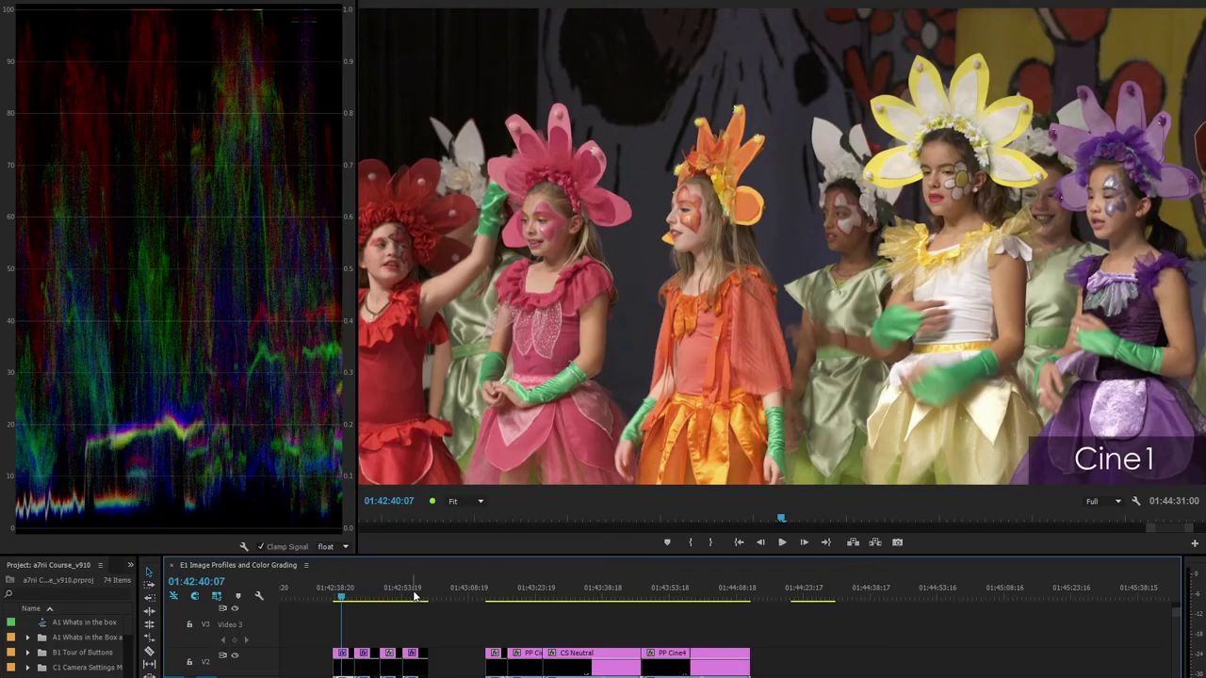
pyautogui.click(413, 596)
pyautogui.click(343, 595)
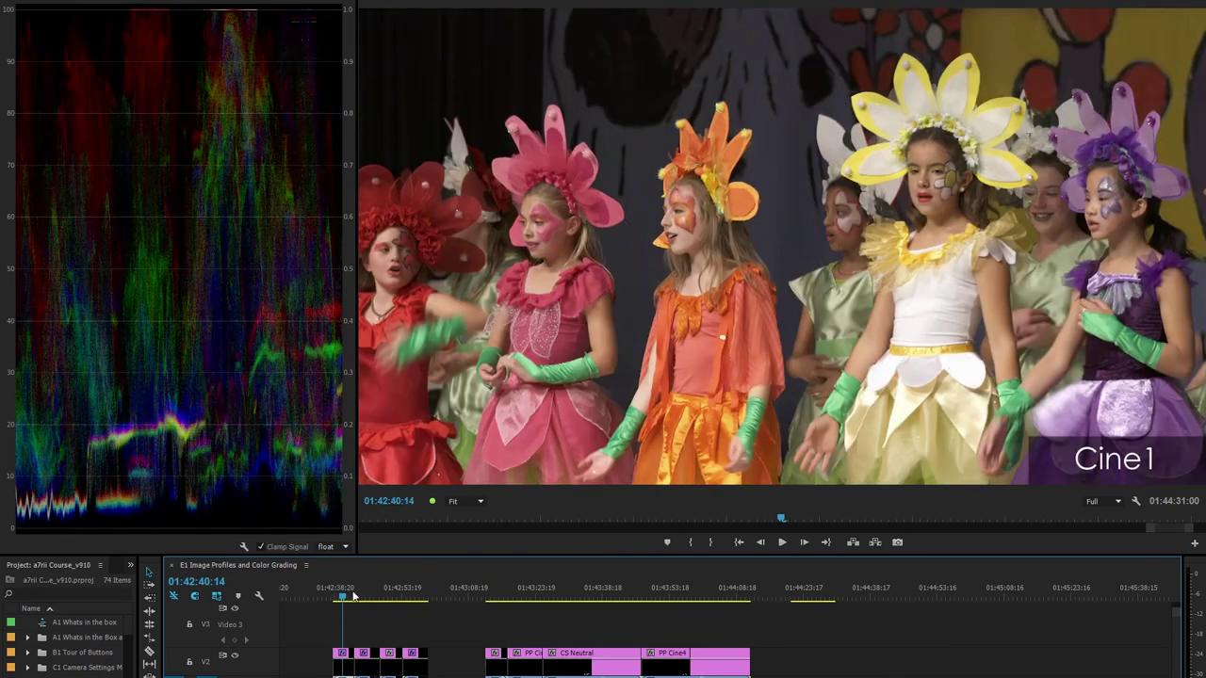
pyautogui.click(417, 597)
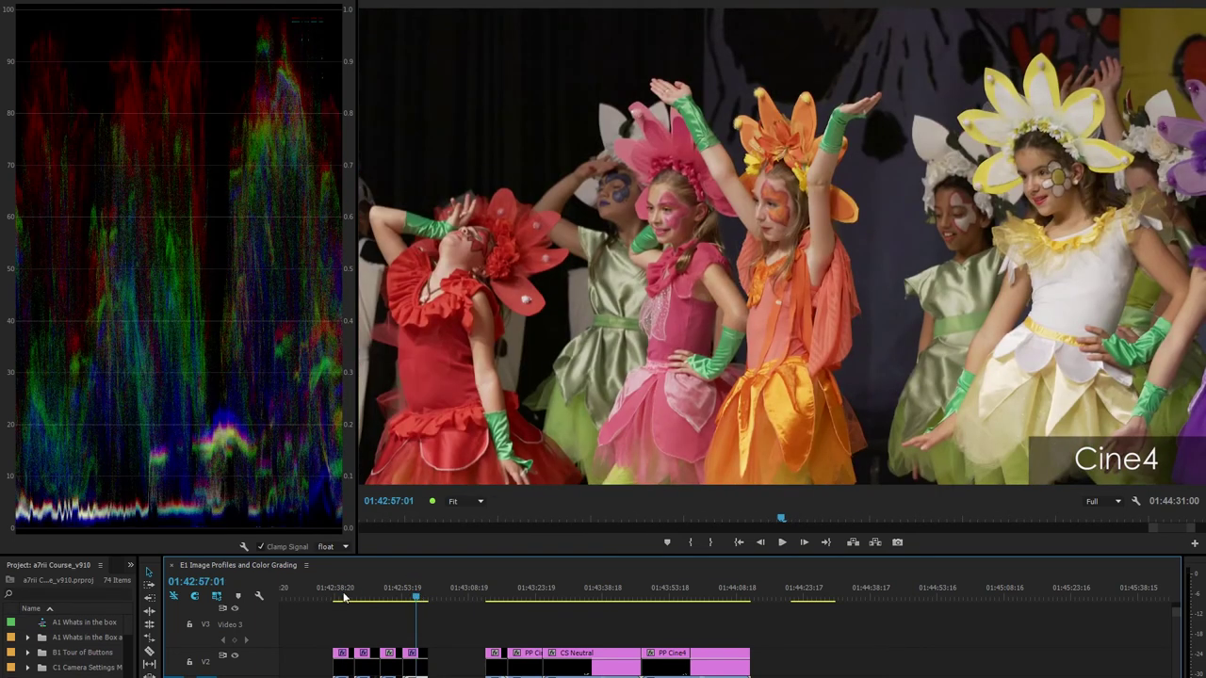
pyautogui.click(338, 597)
pyautogui.click(492, 595)
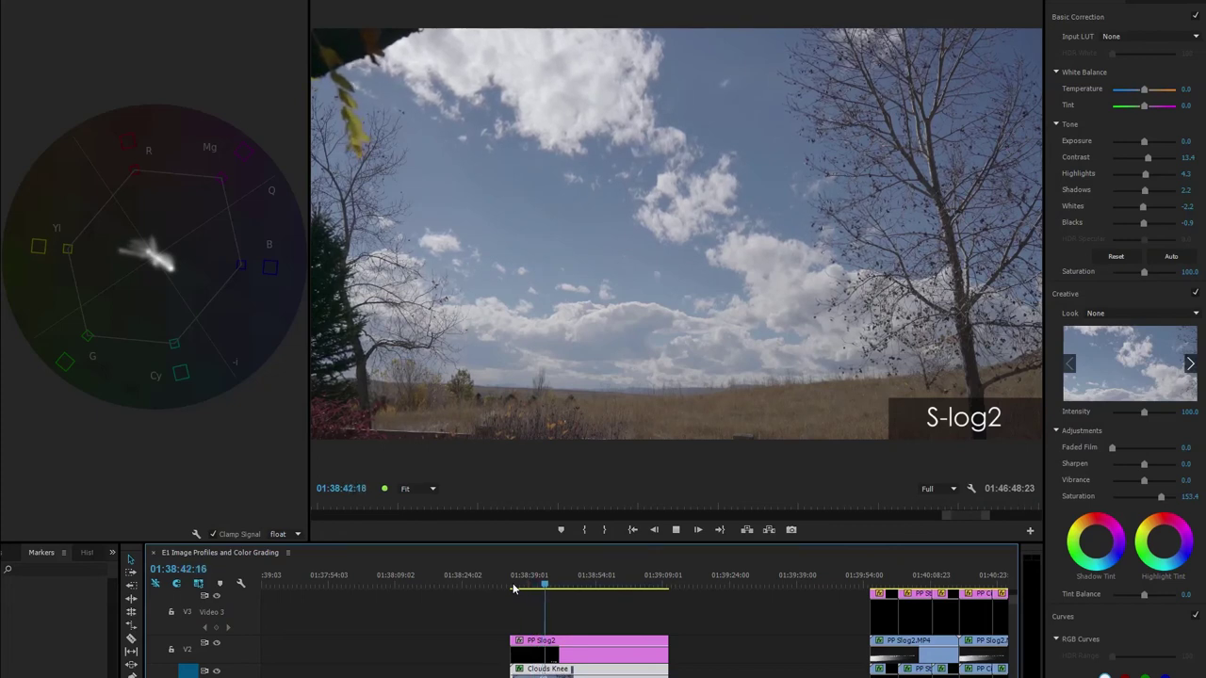
# Step: Pause the S-log2 clouds clip, save the project, and review the clip further along the timeline
pyautogui.press('space')
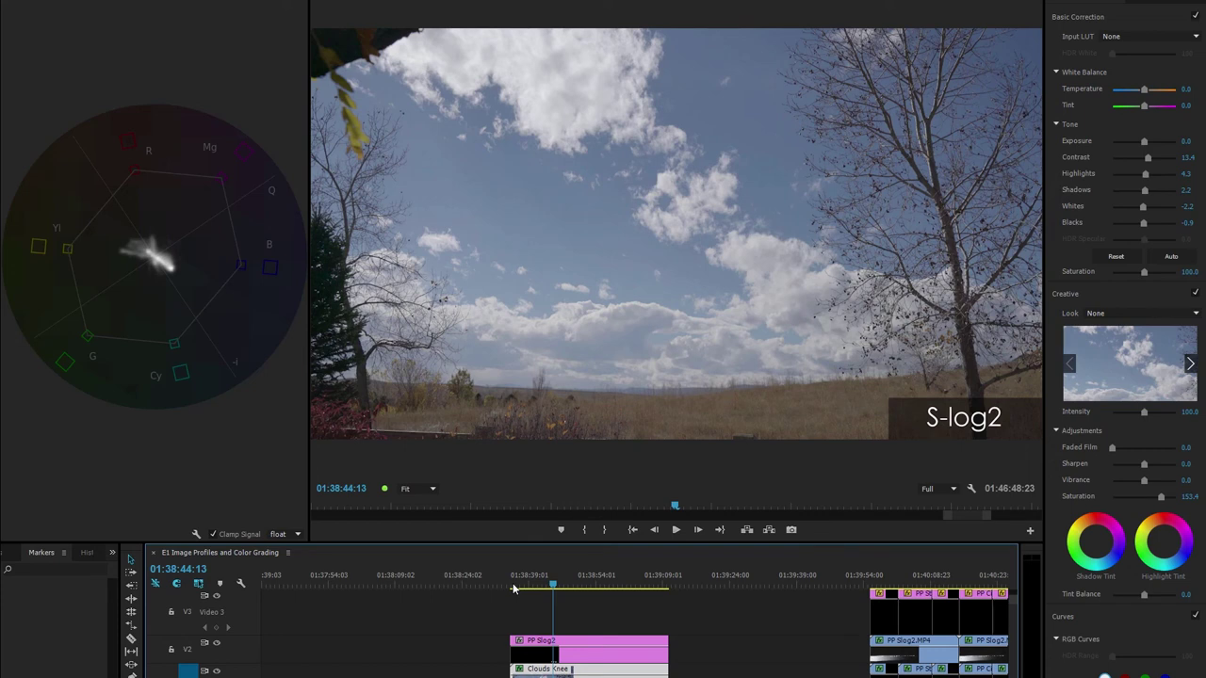
pyautogui.hotkey('ctrl', 's')
pyautogui.moveTo(554, 586); pyautogui.dragTo(556, 586)
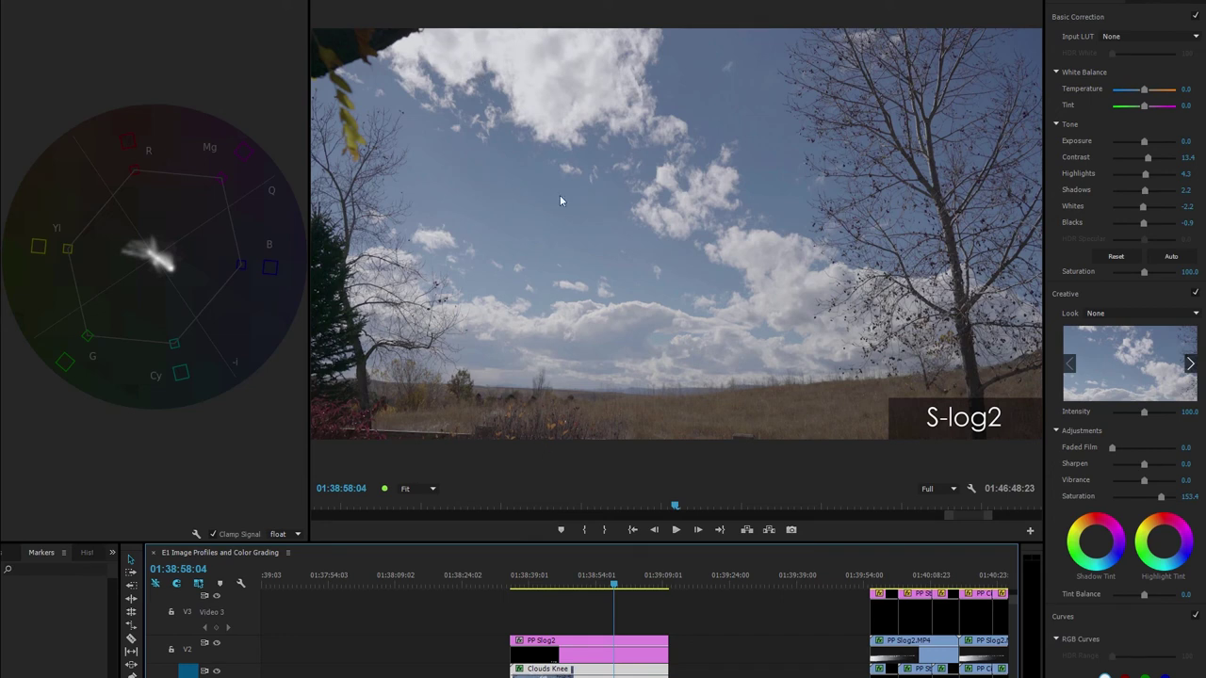
pyautogui.click(615, 587)
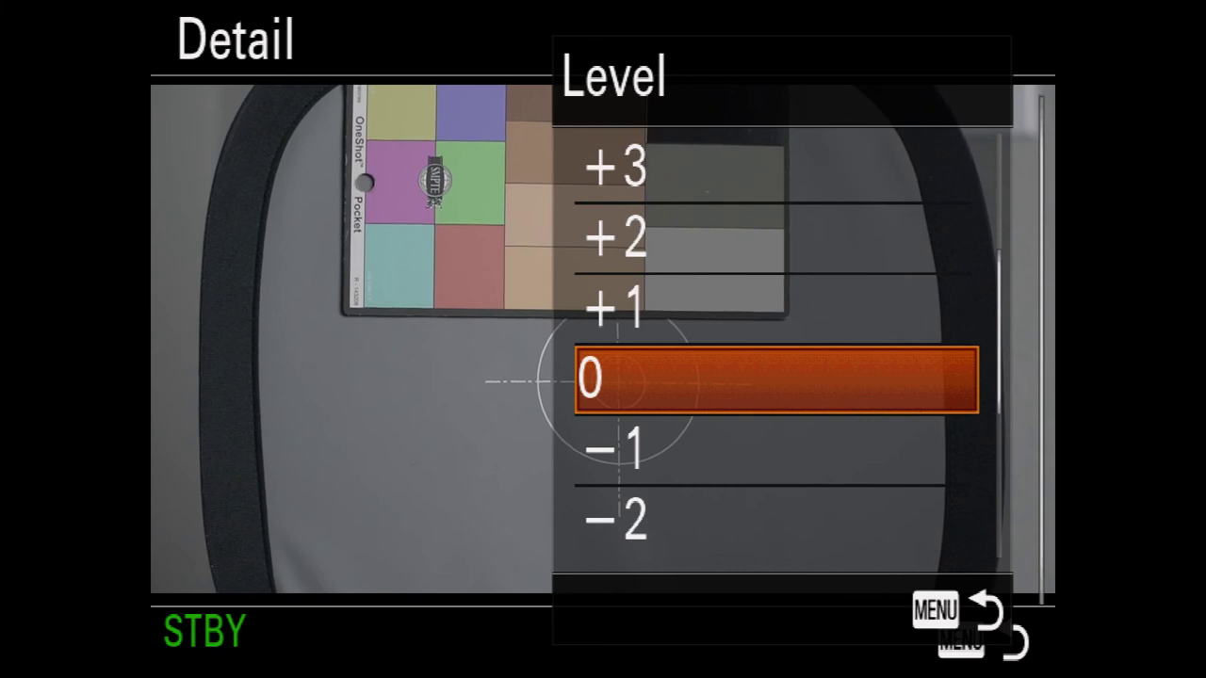
# Step: Accept 0 as the picture profile's Detail level and choose Manual as the Detail adjustment mode
pyautogui.press('Return')
pyautogui.press('Down')
pyautogui.press('Return')
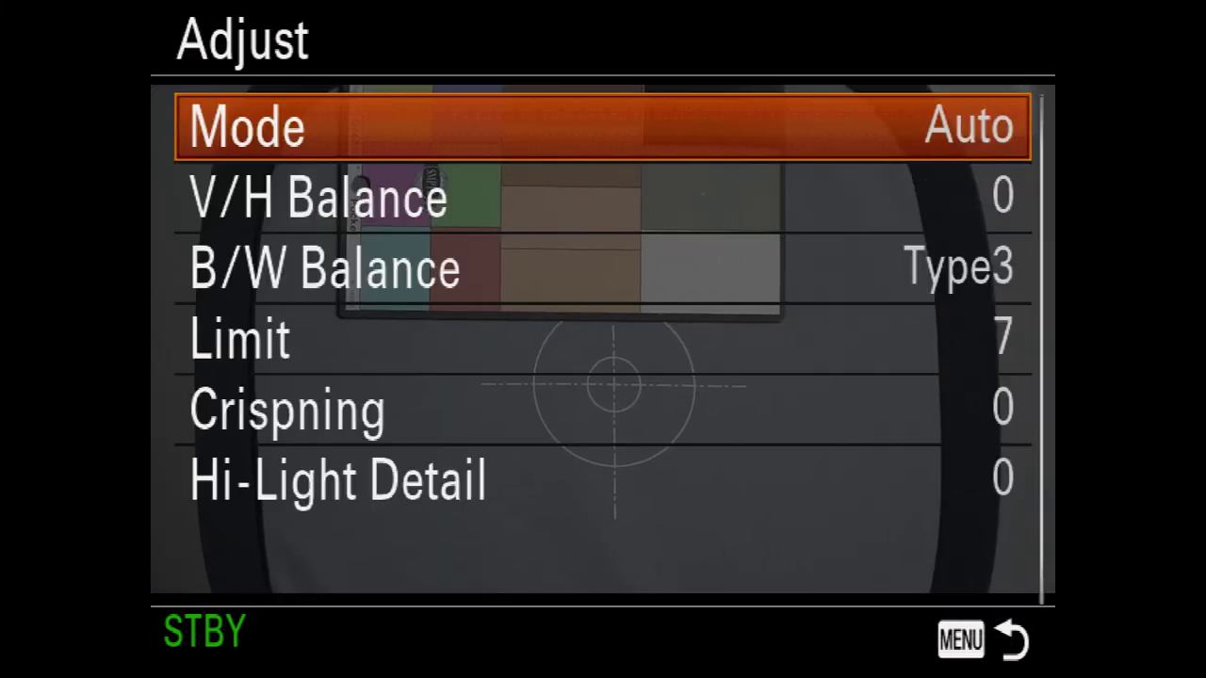
pyautogui.press('Return')
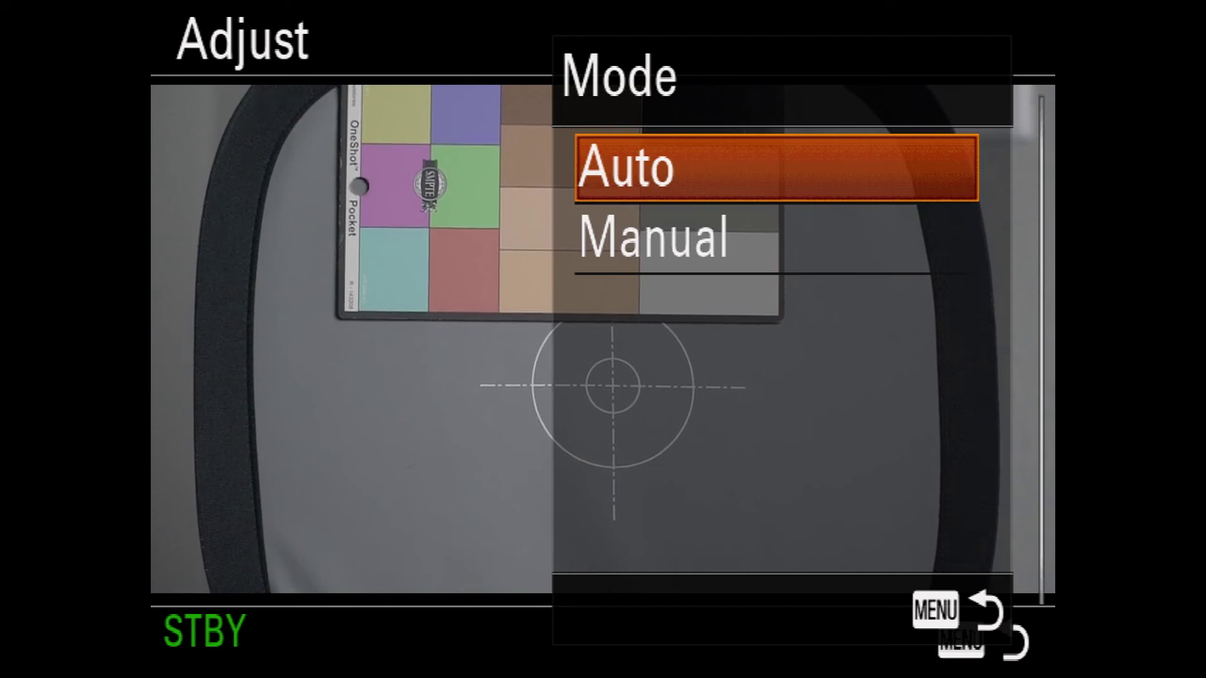
pyautogui.press('Down')
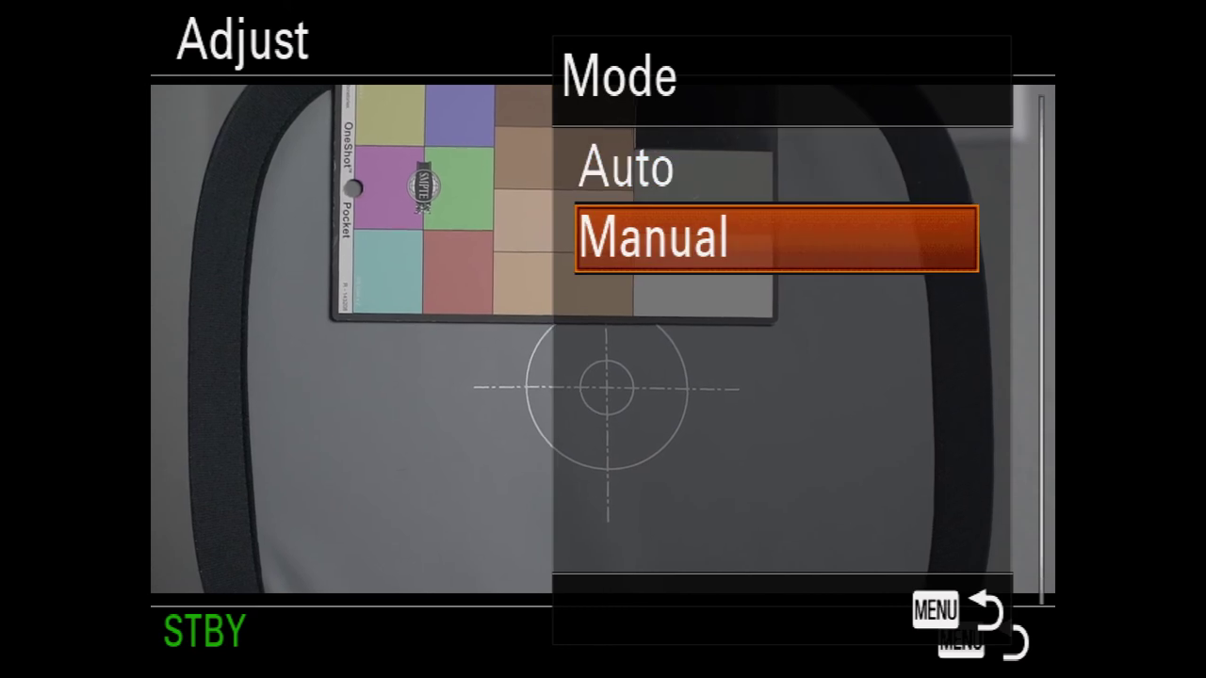